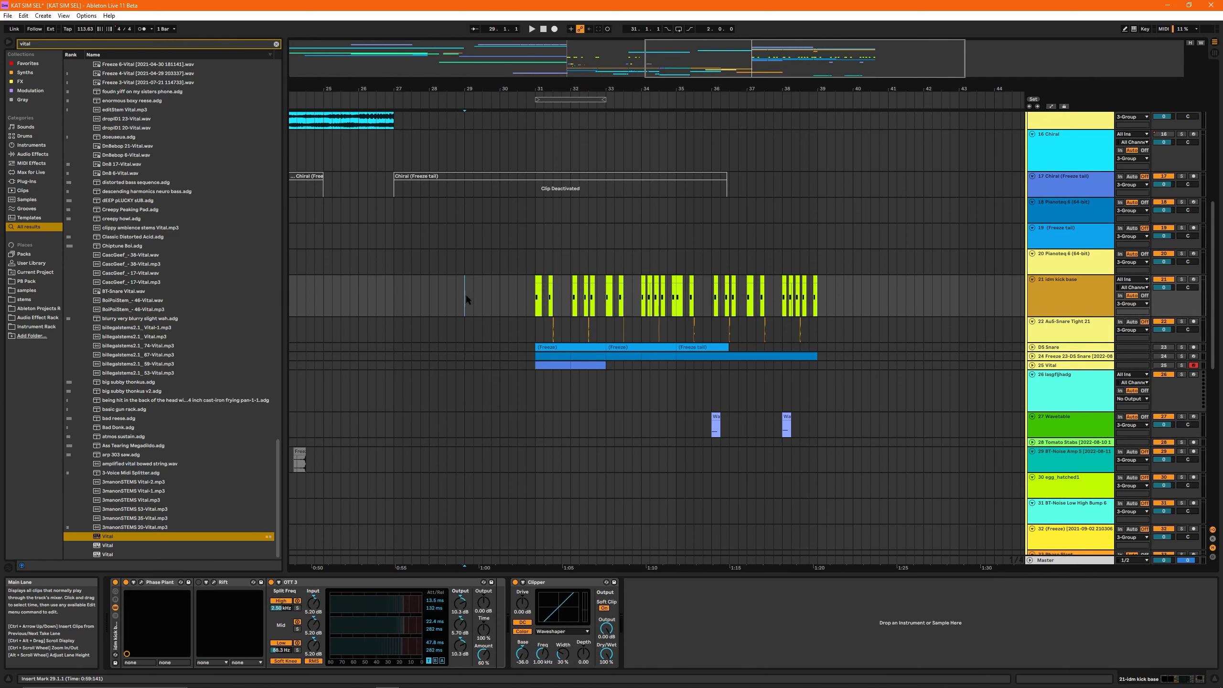
Step: Play the arrangement from bar 27 through the drop that starts at bar 31, looking over the surrounding tracks
{"action": "left_click_drag", "start_coordinate": [469, 300], "coordinate": [818, 298]}
{"action": "scroll", "coordinate": [745, 281], "scroll_direction": "down", "scroll_amount": 5}
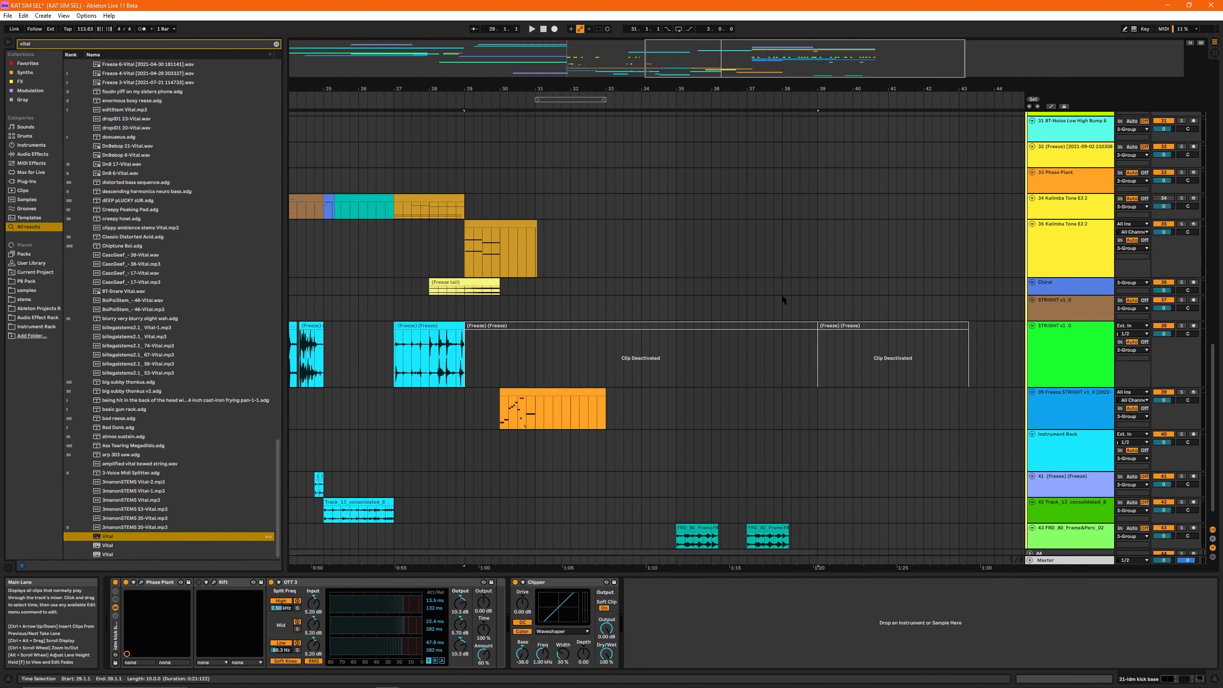
{"action": "scroll", "coordinate": [745, 281], "scroll_direction": "up", "scroll_amount": 2}
{"action": "left_click_drag", "start_coordinate": [458, 119], "coordinate": [465, 118]}
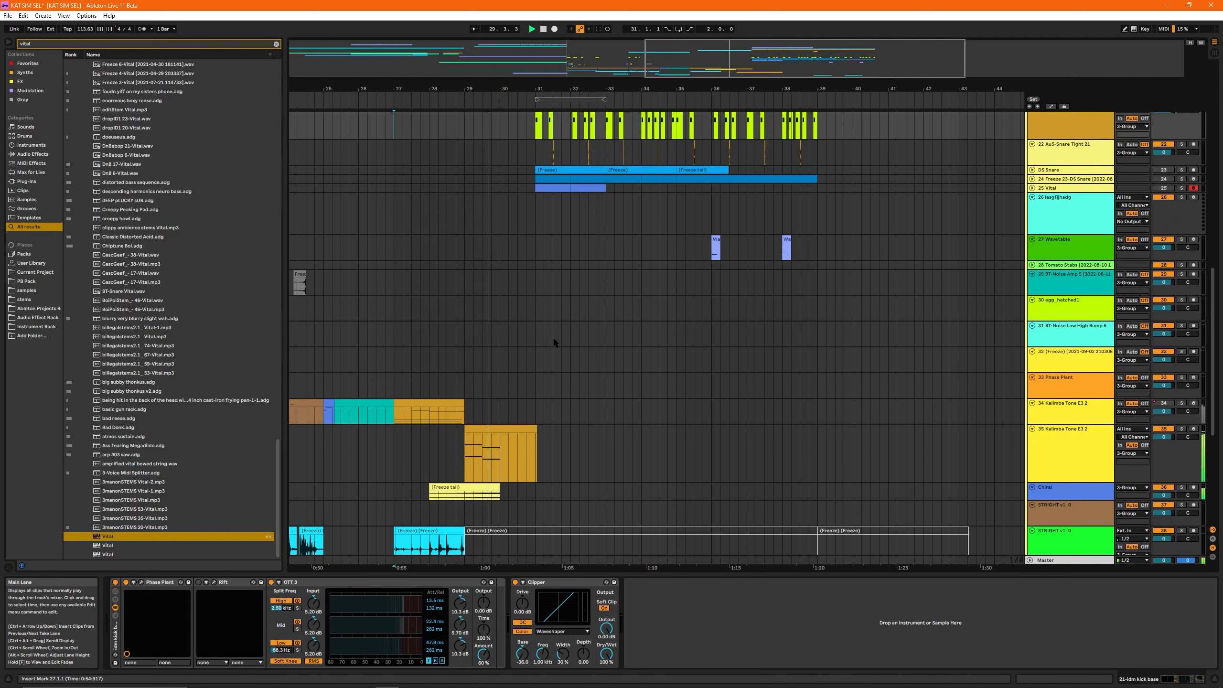
{"action": "scroll", "coordinate": [570, 337], "scroll_direction": "up", "scroll_amount": 6}
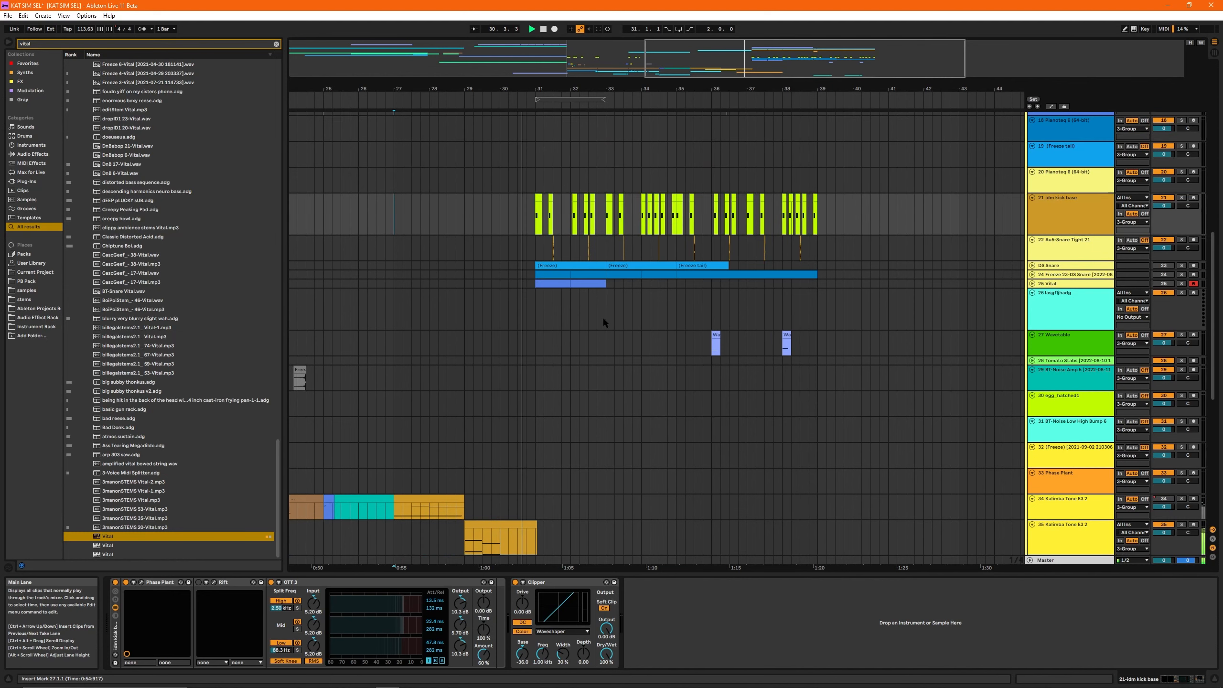
{"action": "scroll", "coordinate": [611, 309], "scroll_direction": "up", "scroll_amount": 3}
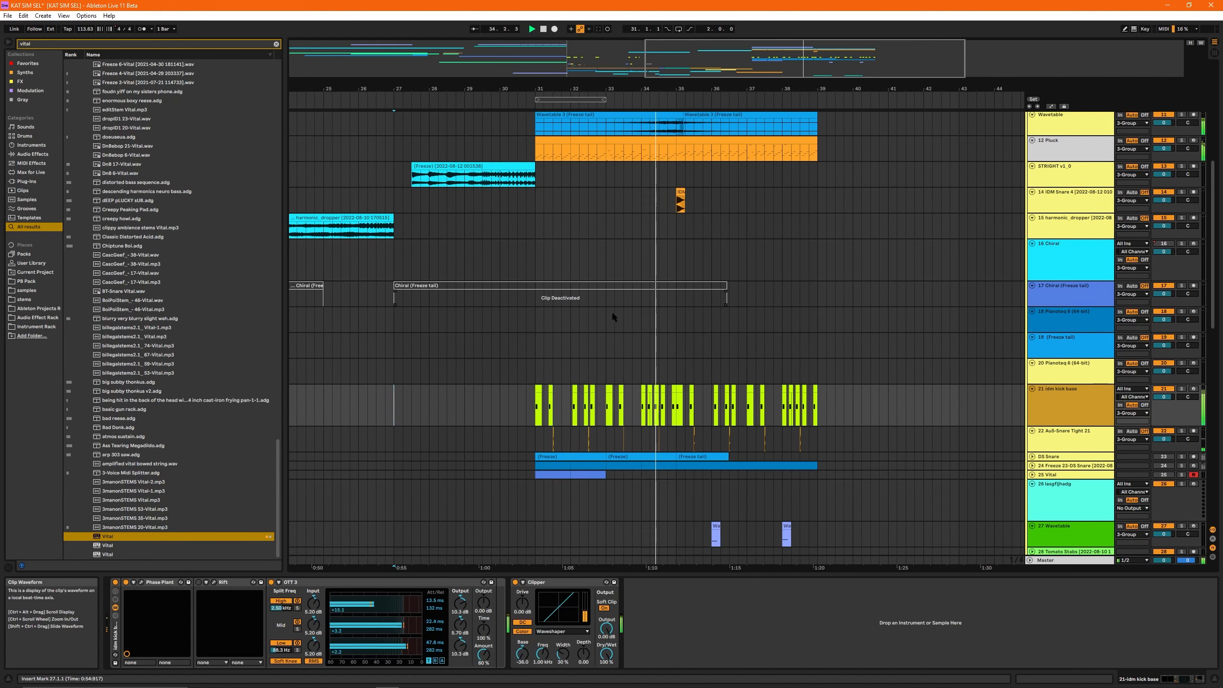
{"action": "key", "text": "space"}
Step: Highlight the drop from bar 31 to 35 and the section from bar 27 to 31 on the Pianoteq track
{"action": "left_click", "coordinate": [538, 368]}
{"action": "left_click_drag", "start_coordinate": [797, 54], "coordinate": [814, 63]}
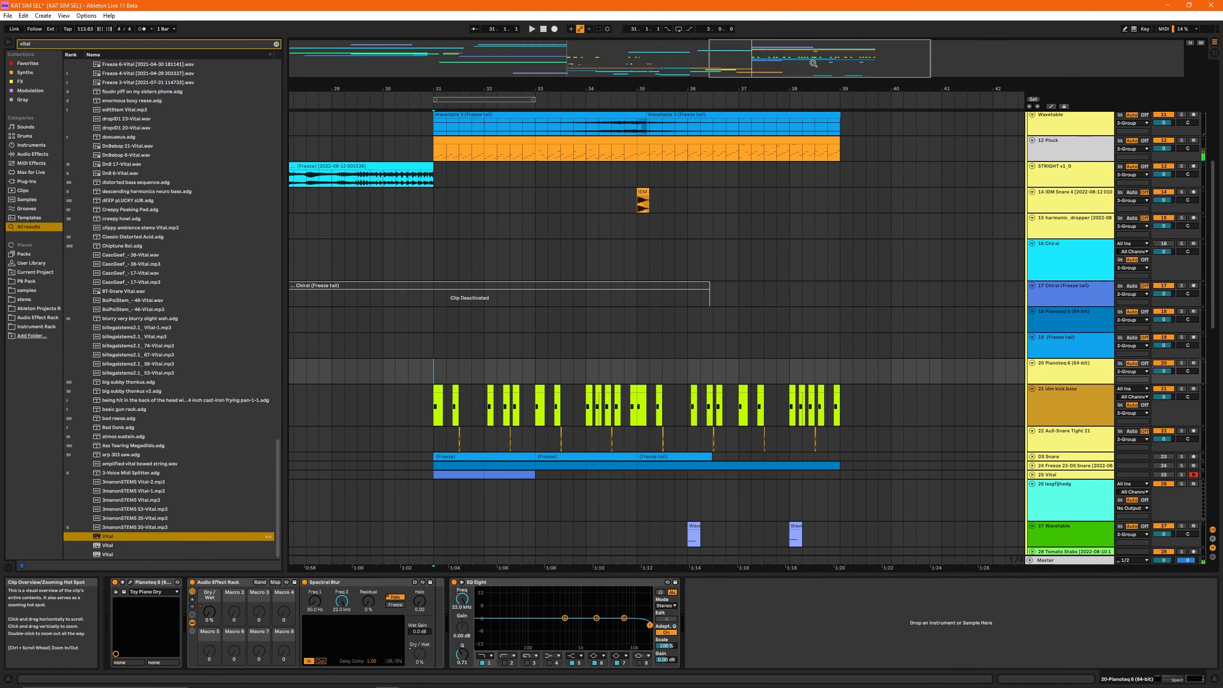
{"action": "left_click_drag", "start_coordinate": [435, 371], "coordinate": [651, 375]}
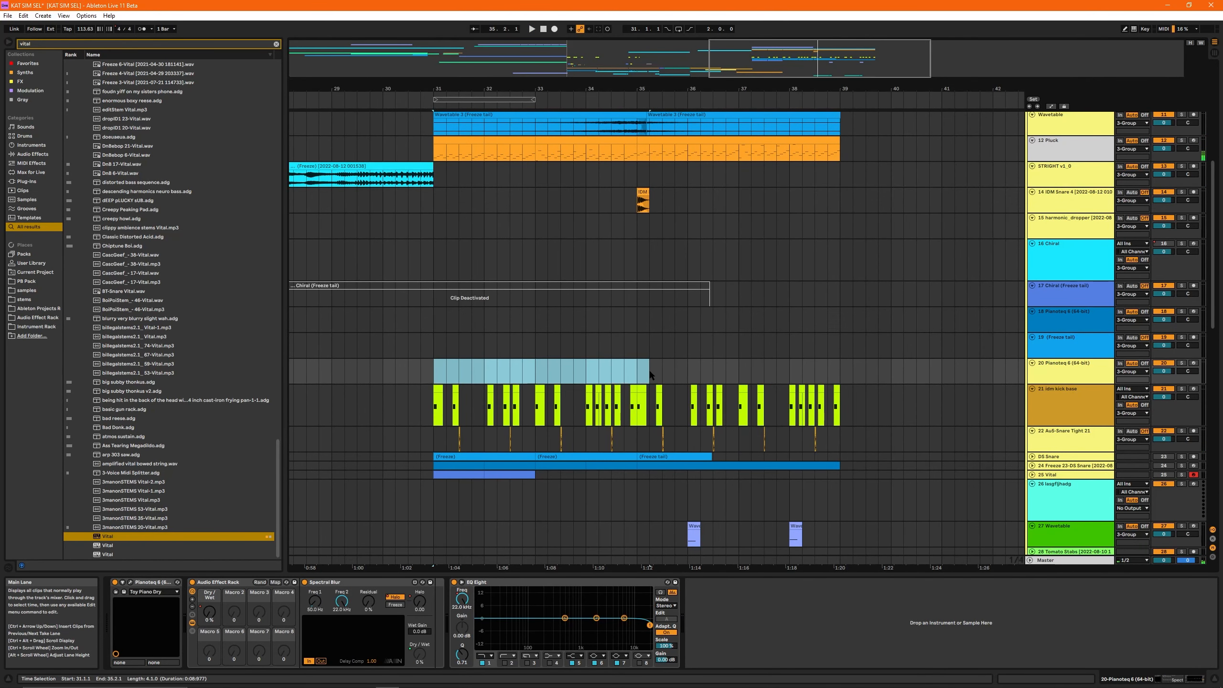
{"action": "scroll", "coordinate": [420, 365], "scroll_direction": "left", "scroll_amount": 4}
{"action": "left_click_drag", "start_coordinate": [421, 365], "coordinate": [623, 362]}
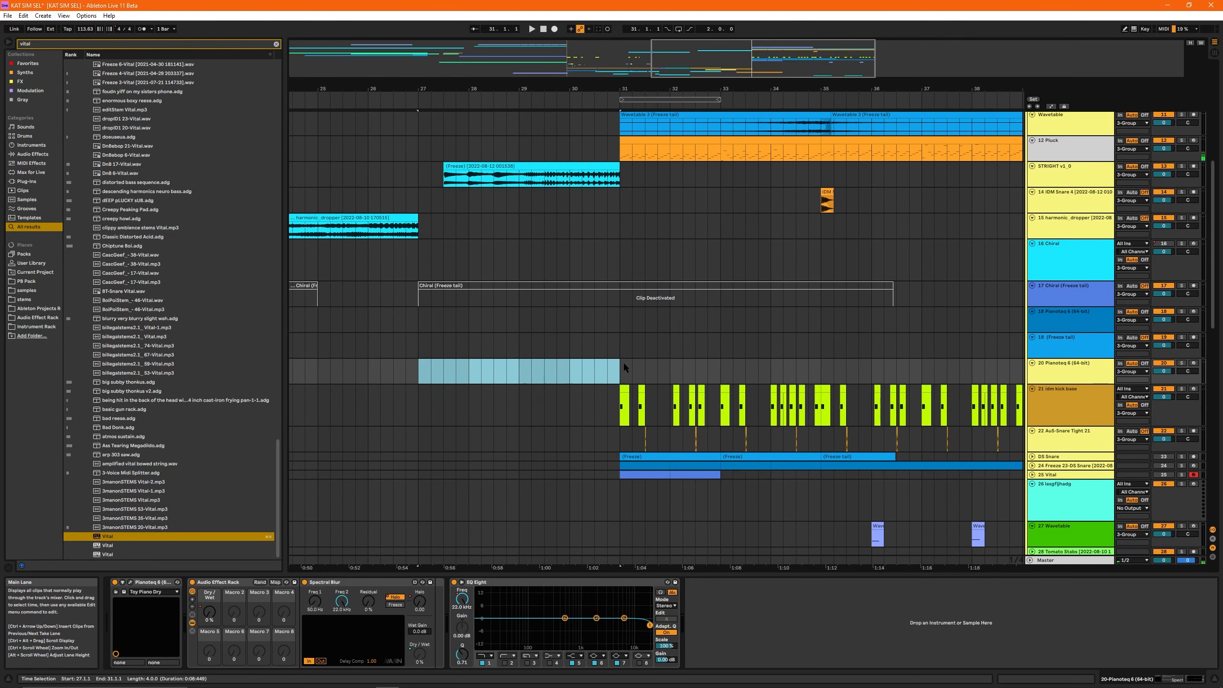
Step: Solo and play the frozen STRIGHT clip leading into bar 31, and the Freeze STRIGHT MIDI clip starting at bar 30
{"action": "left_click", "coordinate": [478, 166]}
{"action": "key", "text": "s"}
{"action": "key", "text": "space"}
{"action": "scroll", "coordinate": [478, 330], "scroll_direction": "down", "scroll_amount": 7}
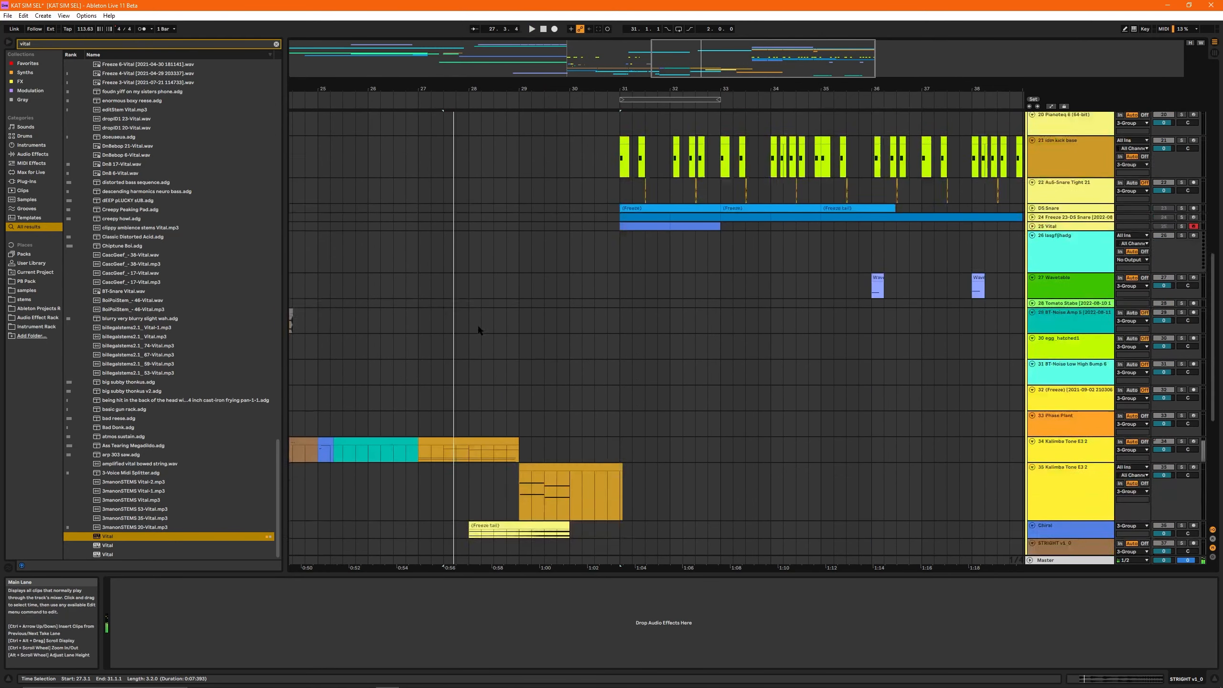
{"action": "left_click", "coordinate": [595, 502]}
{"action": "key", "text": "s"}
{"action": "key", "text": "space"}
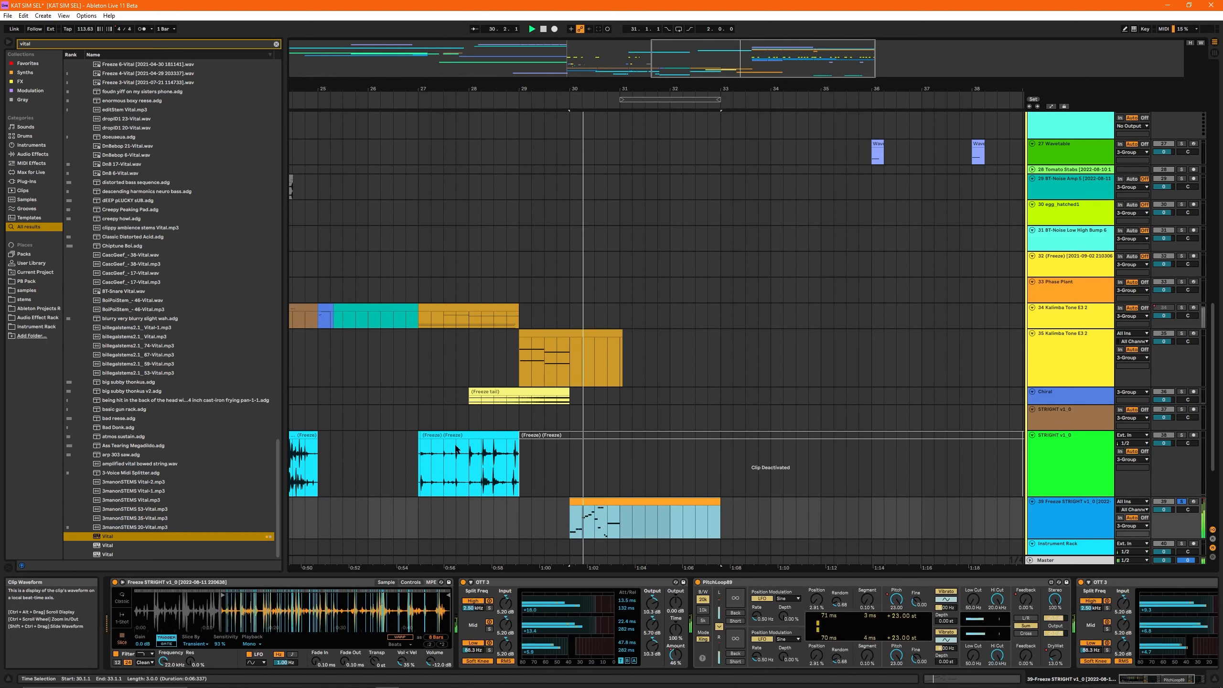
Step: Audition the frozen clip at bars 27 to 29 on the green STRIGHT v1_0 track in solo, and stop playback
{"action": "left_click", "coordinate": [473, 434]}
{"action": "key", "text": "s"}
{"action": "key", "text": "space"}
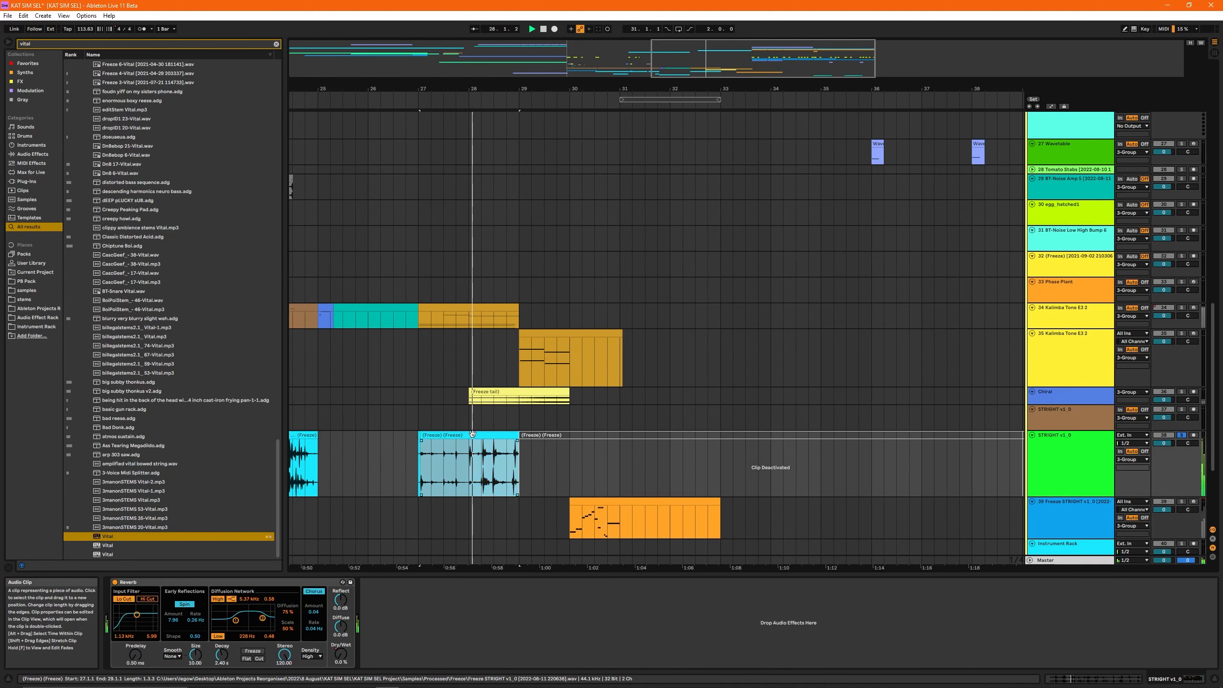
{"action": "key", "text": "s"}
{"action": "key", "text": "space"}
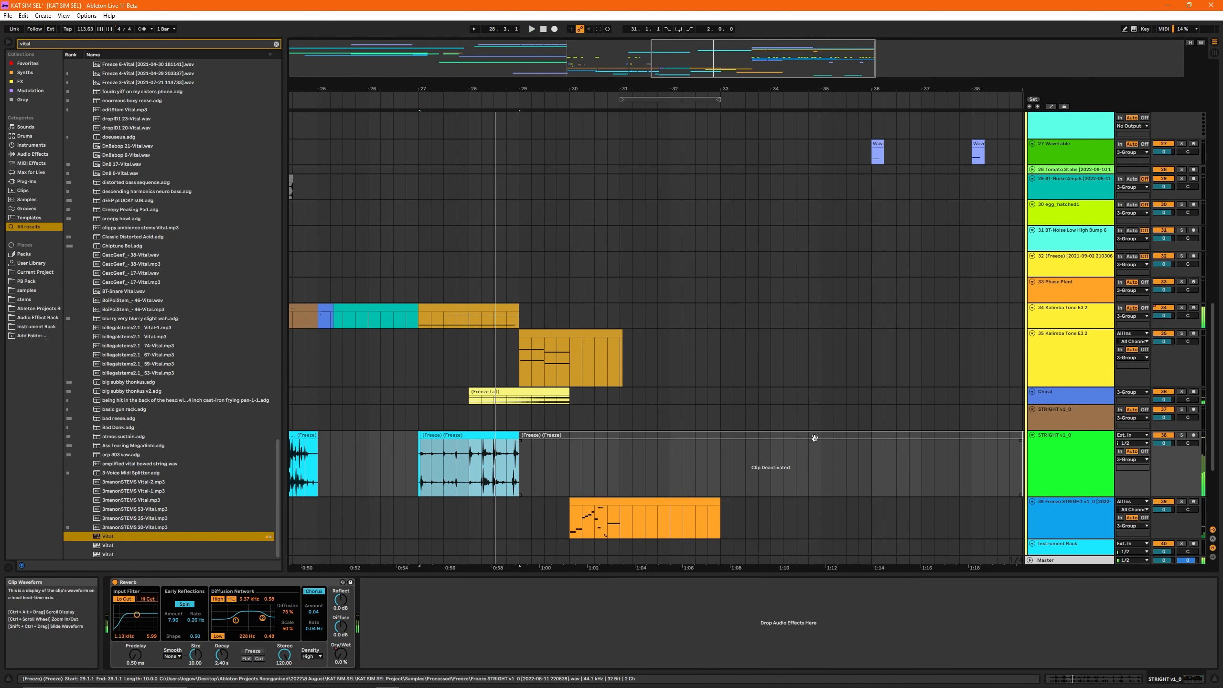
Step: Highlight the range from bar 31 to 35 on the Phase Plant track
{"action": "left_click", "coordinate": [628, 295]}
{"action": "left_click_drag", "start_coordinate": [699, 89], "coordinate": [620, 91]}
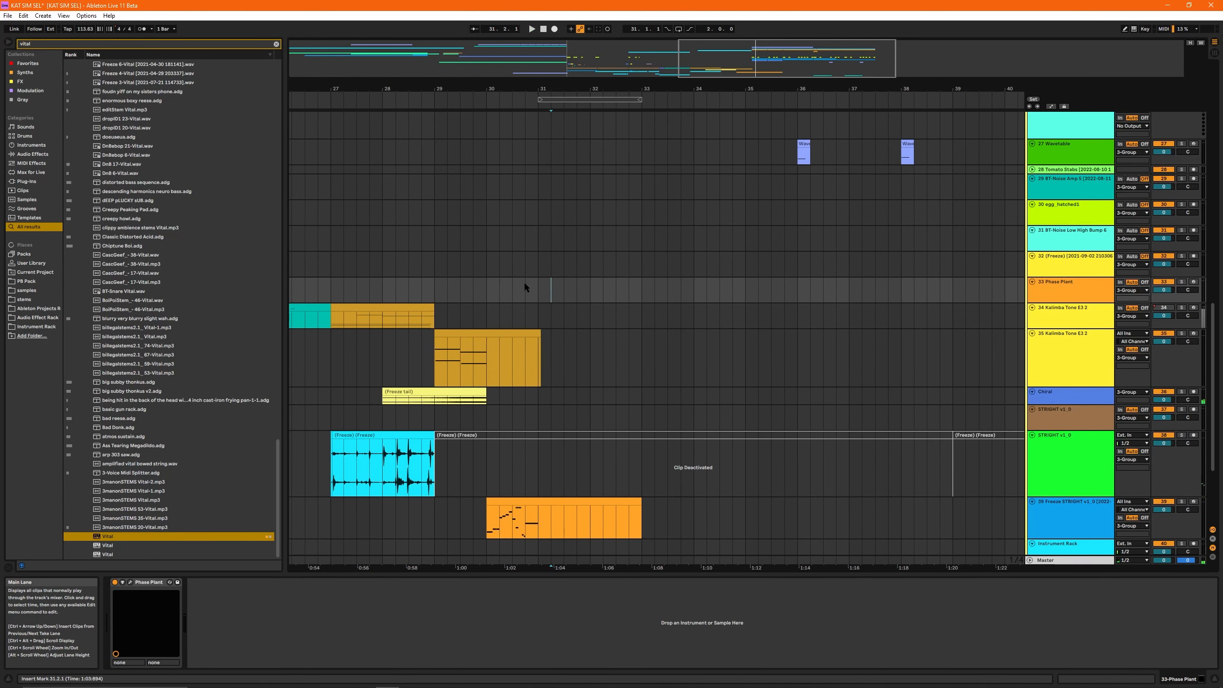
{"action": "left_click_drag", "start_coordinate": [549, 297], "coordinate": [749, 279]}
{"action": "scroll", "coordinate": [749, 279], "scroll_direction": "up", "scroll_amount": 5}
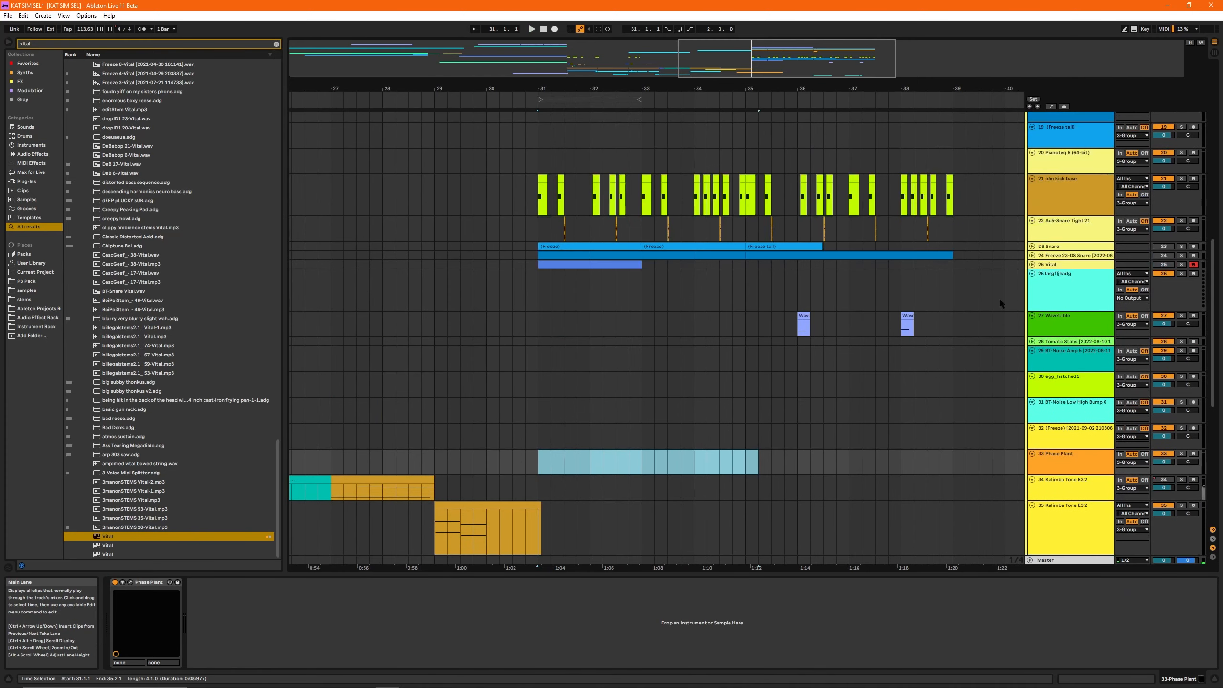
Step: Load the Vital synth onto the empty MIDI track 26 and place its window clear for editing
{"action": "left_click", "coordinate": [1057, 285]}
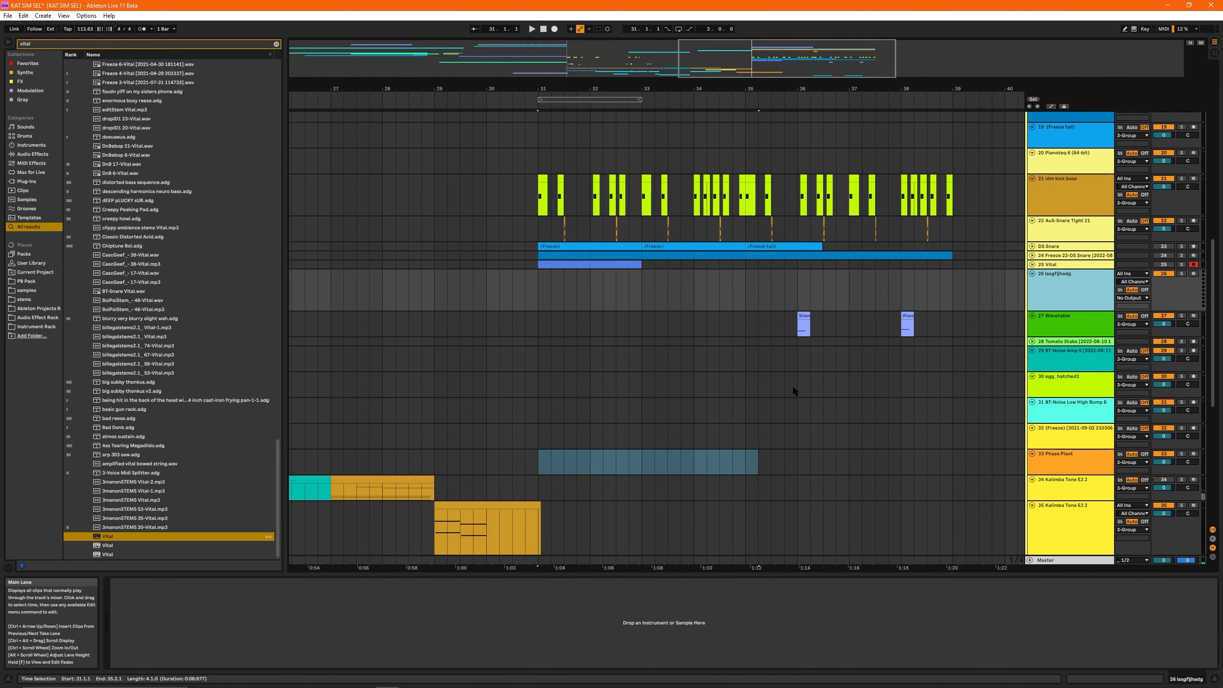
{"action": "key", "text": "ctrl+f"}
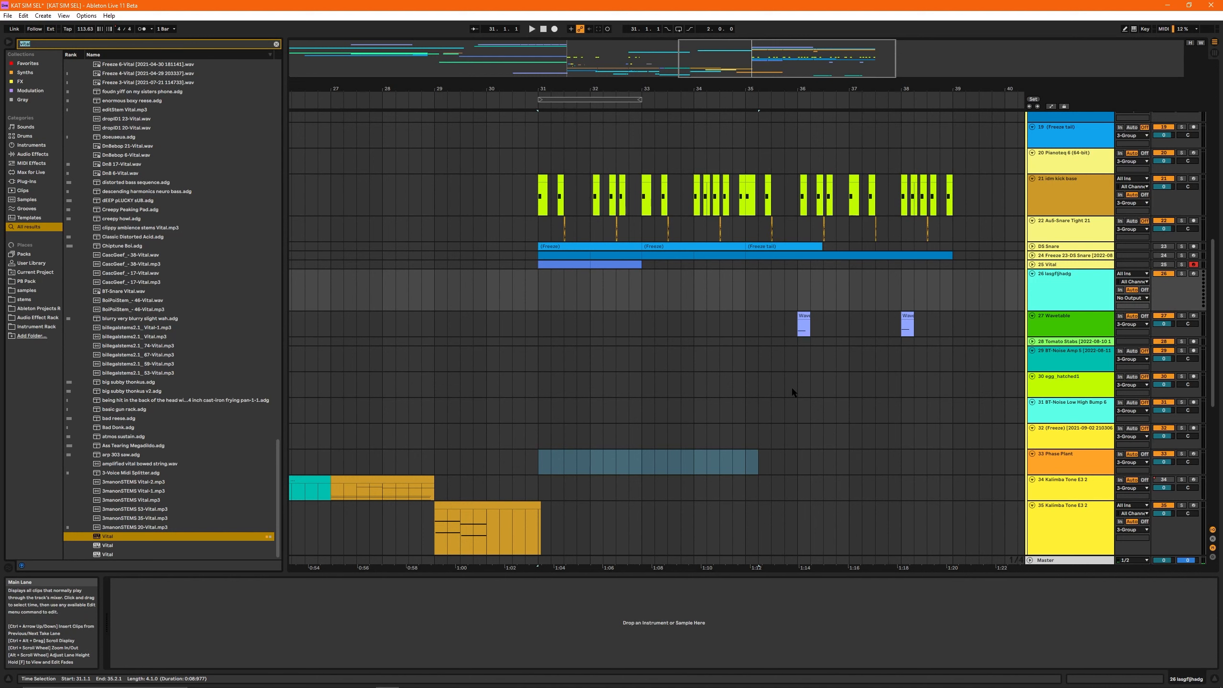
{"action": "key", "text": "Down"}
{"action": "key", "text": "Return"}
{"action": "left_click_drag", "start_coordinate": [128, 536], "coordinate": [137, 556]}
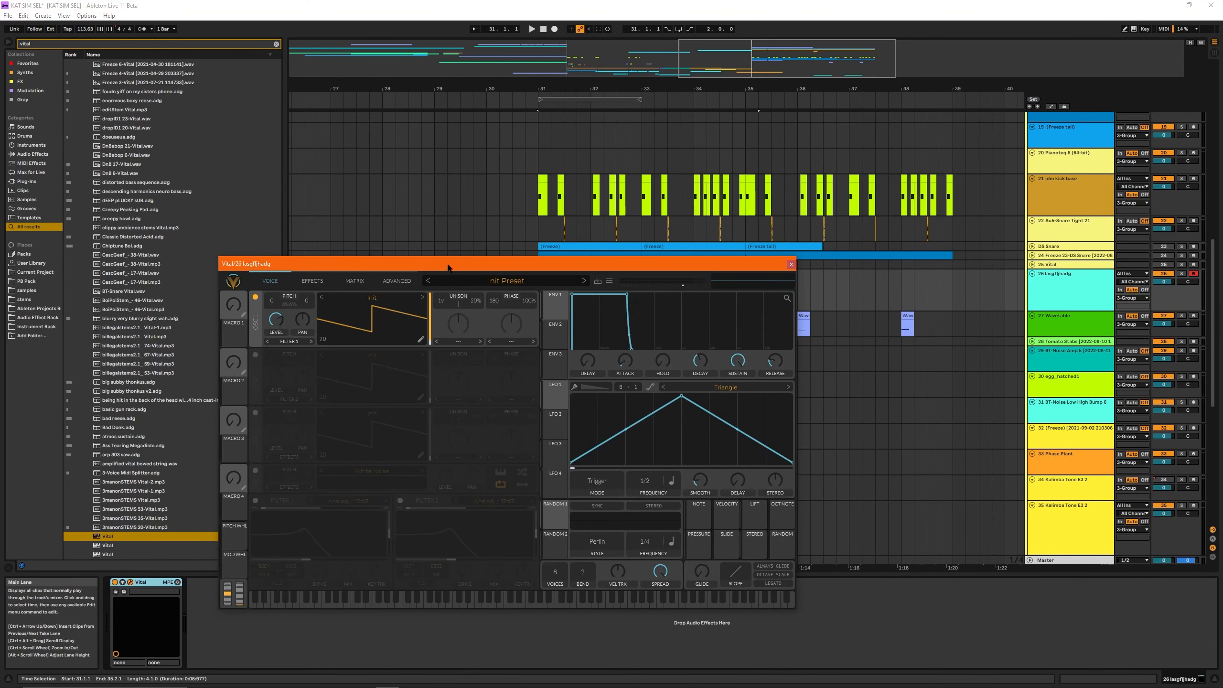
{"action": "left_click_drag", "start_coordinate": [448, 267], "coordinate": [404, 238]}
Step: Turn on Vital's White Noise sampler and assign short-decay envelopes: Envelope 3 to its level, Envelope 2 to oscillator 1's level
{"action": "left_click", "coordinate": [210, 441]}
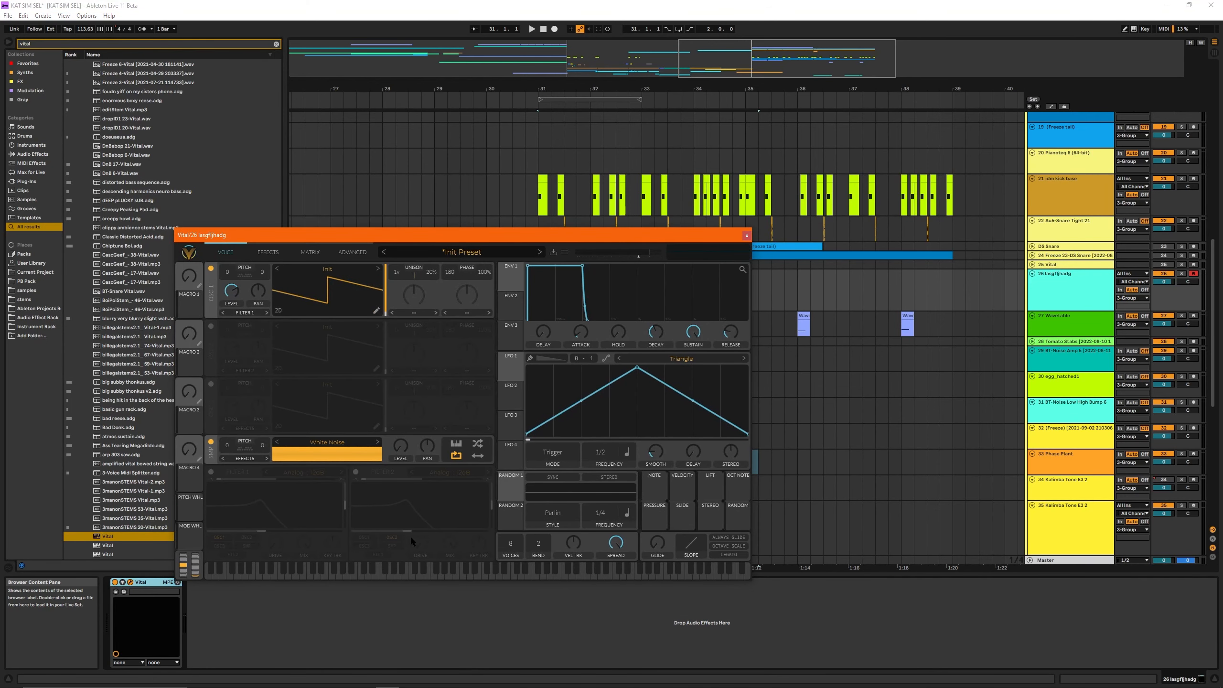
{"action": "left_click", "coordinate": [512, 314]}
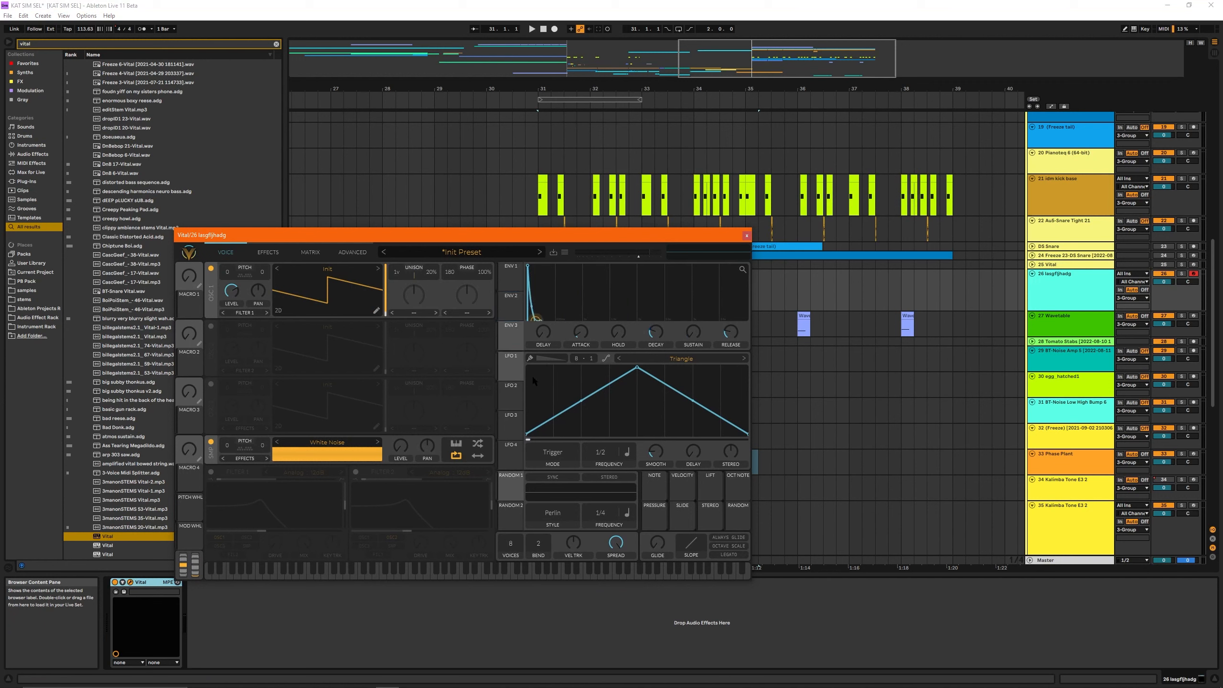
{"action": "left_click_drag", "start_coordinate": [511, 334], "coordinate": [401, 446]}
{"action": "left_click", "coordinate": [514, 297]}
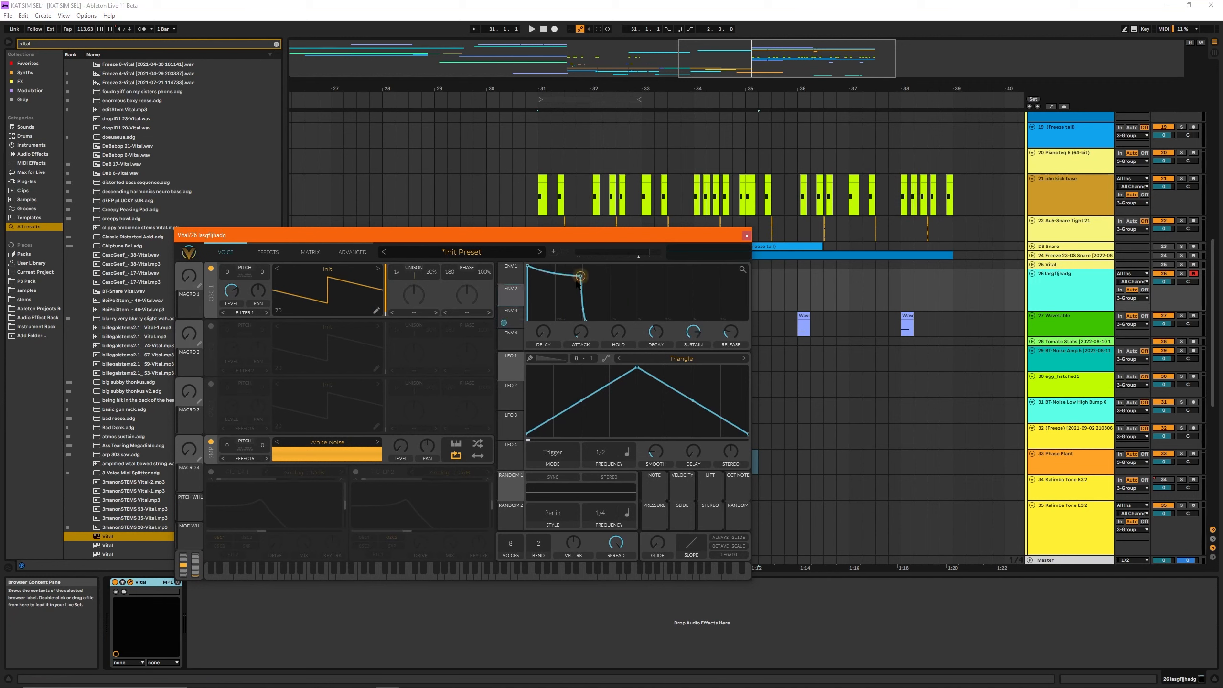
{"action": "left_click_drag", "start_coordinate": [504, 300], "coordinate": [230, 287]}
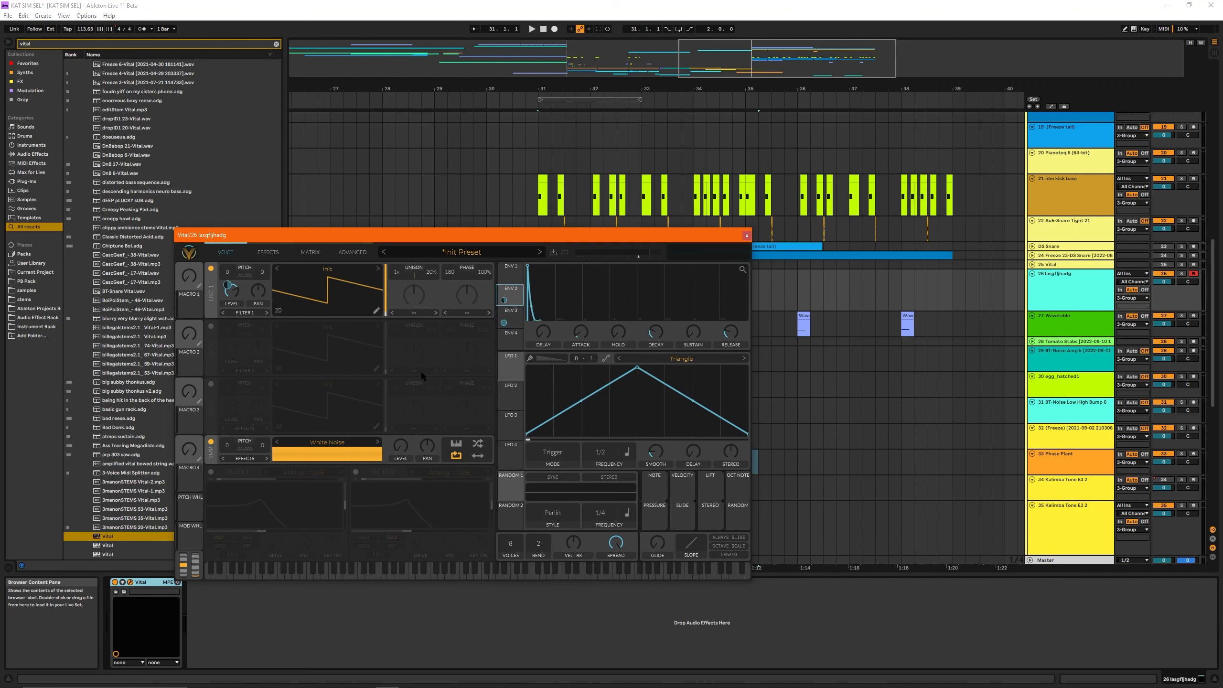
Step: Load the Basic Shapes wavetable into oscillator 1 after trying Saw to Sine, move its frame to a triangle shape, and close Vital
{"action": "left_click", "coordinate": [354, 270]}
{"action": "left_click", "coordinate": [474, 295]}
{"action": "left_click", "coordinate": [565, 284]}
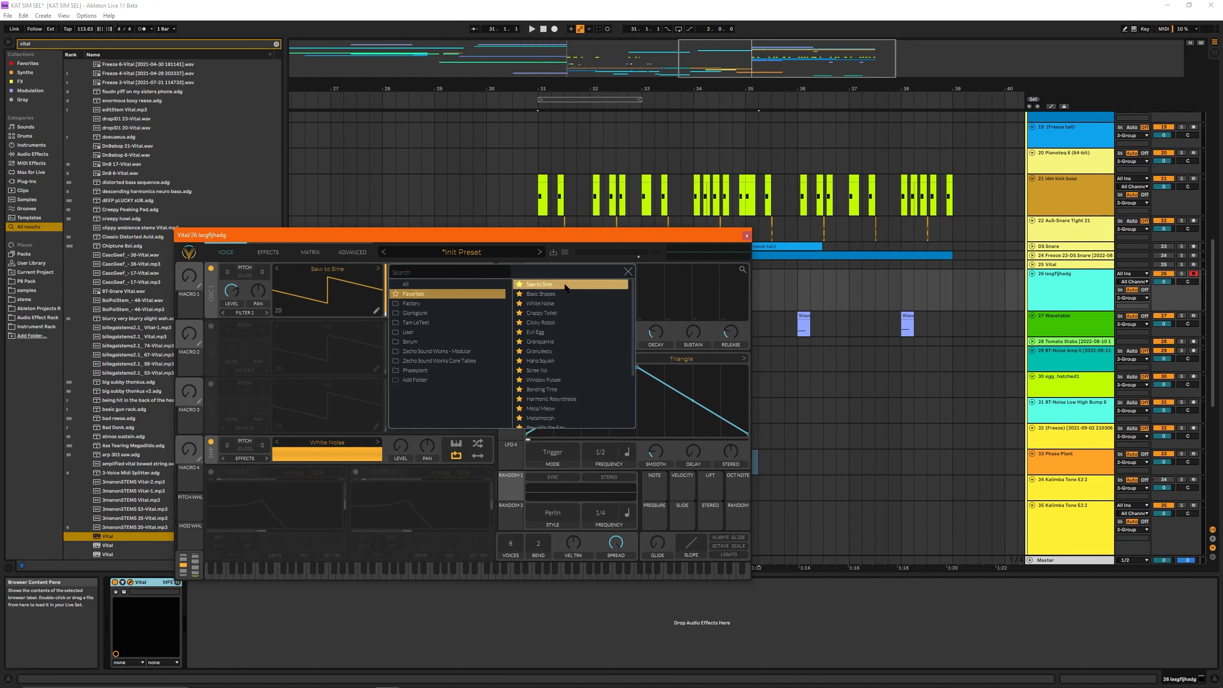
{"action": "left_click_drag", "start_coordinate": [387, 299], "coordinate": [391, 217]}
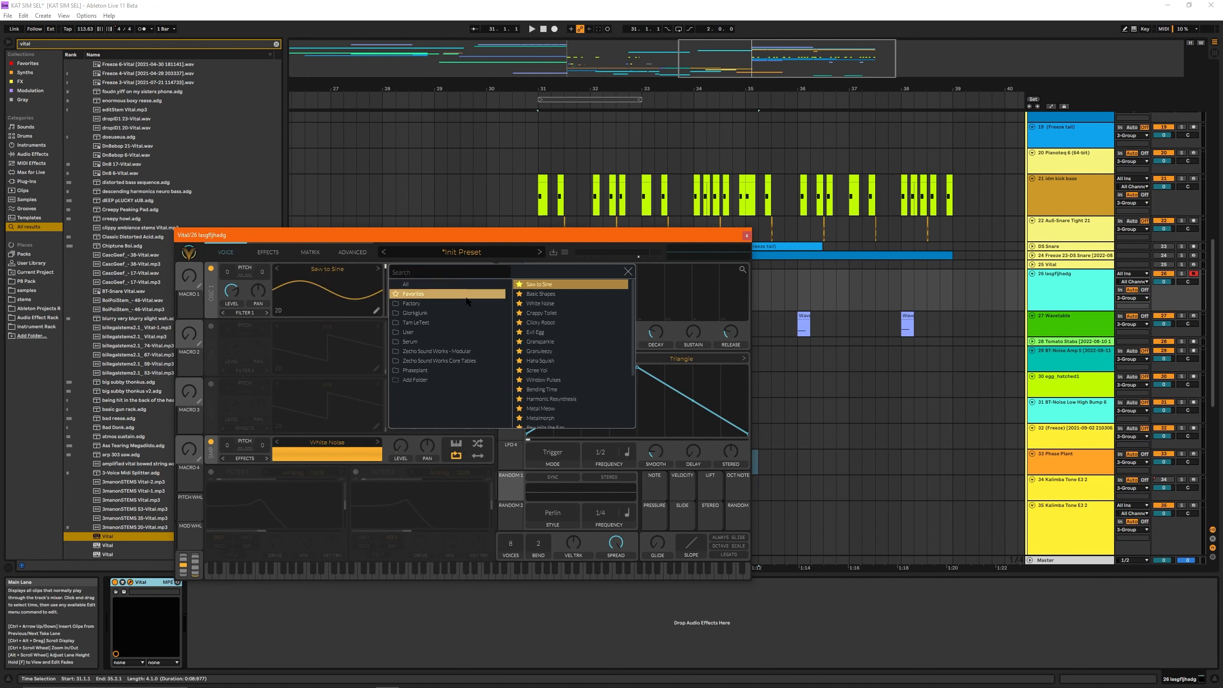
{"action": "left_click", "coordinate": [568, 294]}
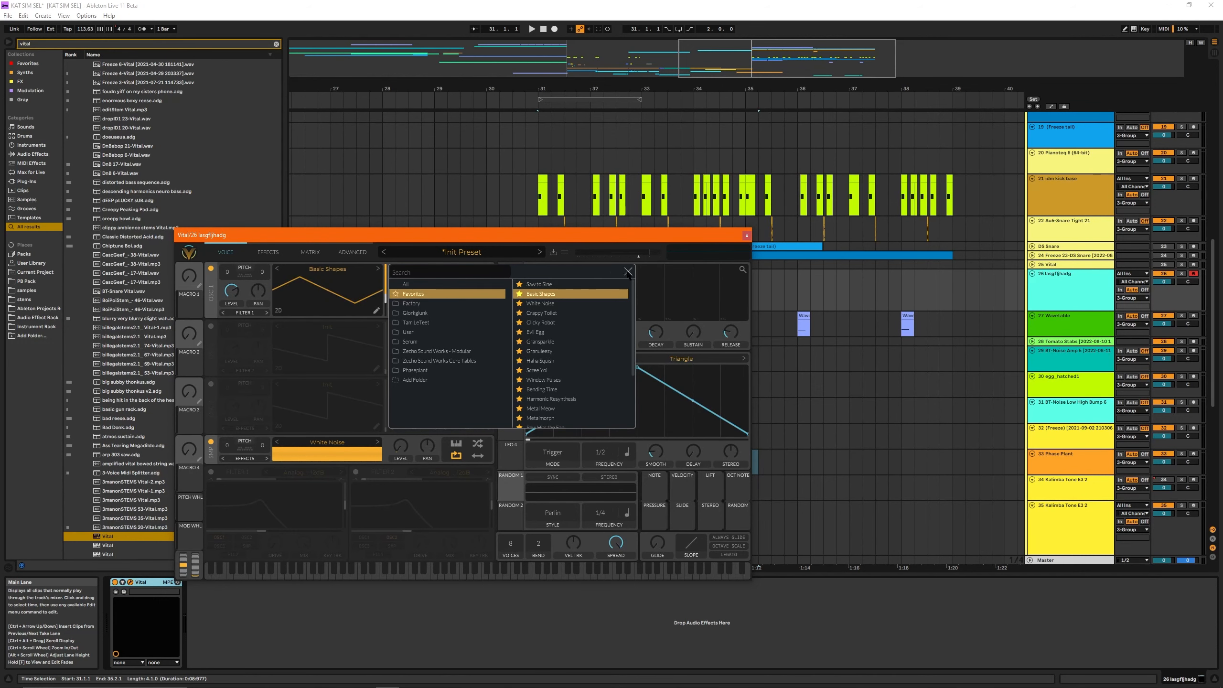
{"action": "left_click", "coordinate": [628, 272]}
{"action": "left_click_drag", "start_coordinate": [619, 235], "coordinate": [698, 371]}
{"action": "left_click_drag", "start_coordinate": [619, 376], "coordinate": [617, 333]}
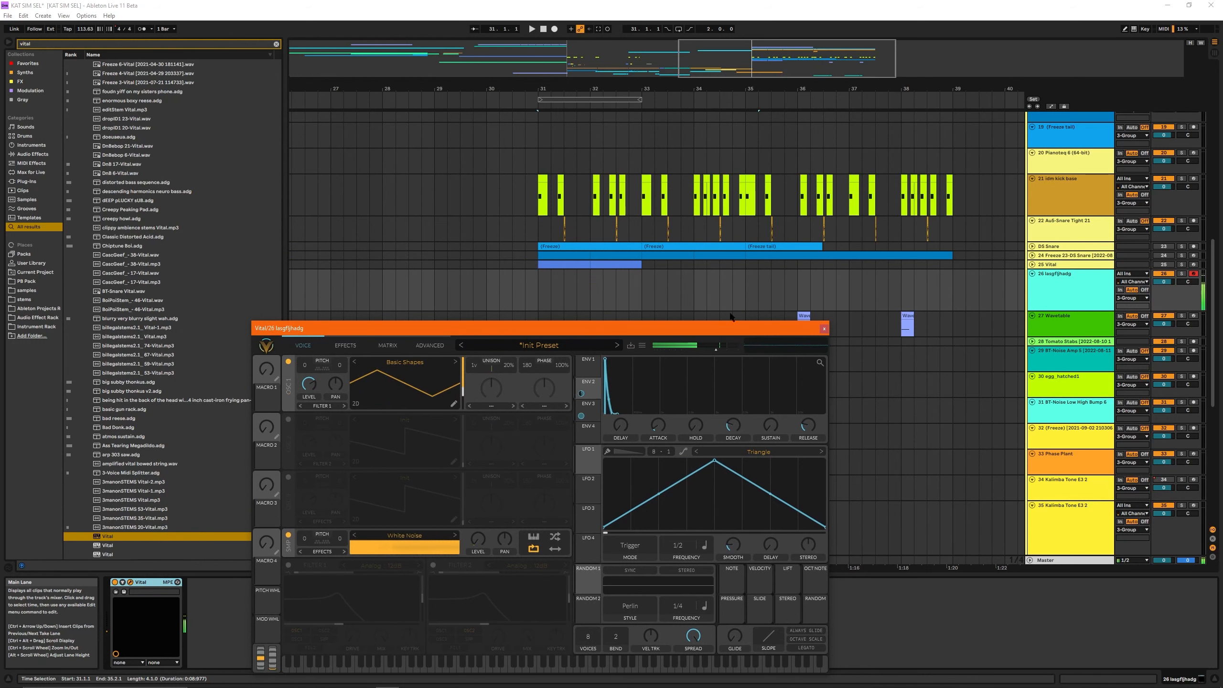
{"action": "left_click", "coordinate": [824, 330]}
Step: Create a one-bar MIDI clip at bar 31 on track 26 and set the arrangement loop around it
{"action": "left_click_drag", "start_coordinate": [538, 298], "coordinate": [644, 301]}
{"action": "key", "text": "ctrl+shift+m"}
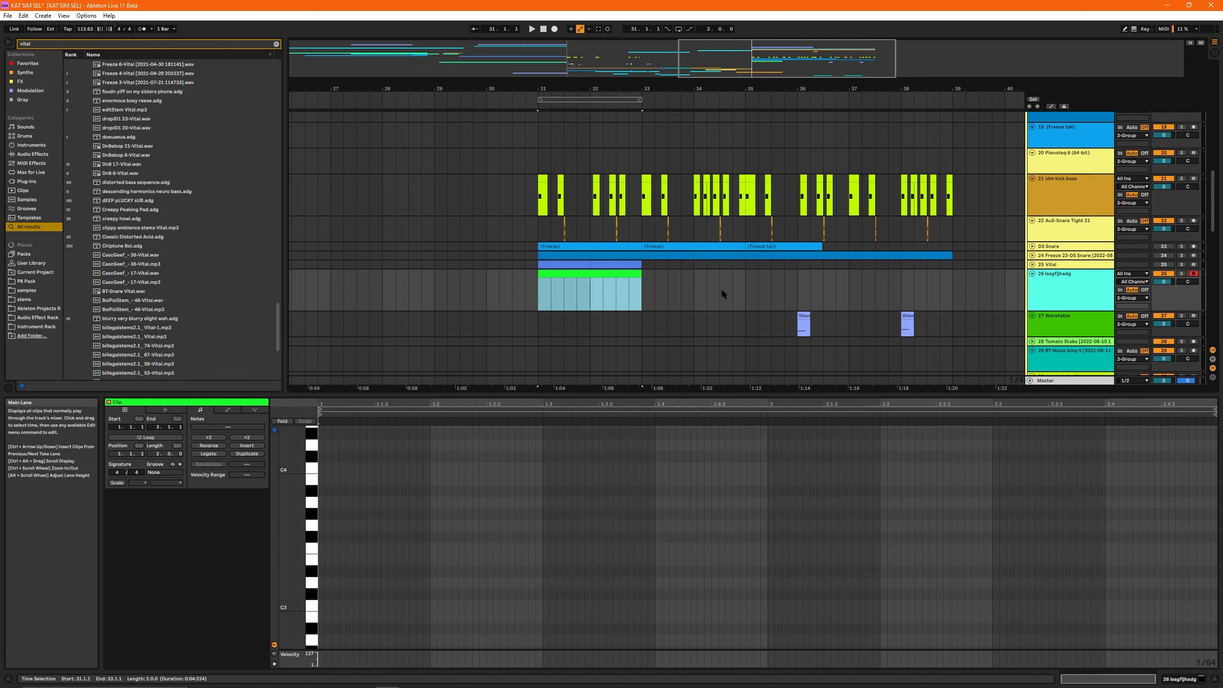
{"action": "left_click", "coordinate": [596, 293]}
{"action": "left_click_drag", "start_coordinate": [621, 291], "coordinate": [638, 293]}
{"action": "key", "text": "Delete"}
{"action": "left_click", "coordinate": [570, 276]}
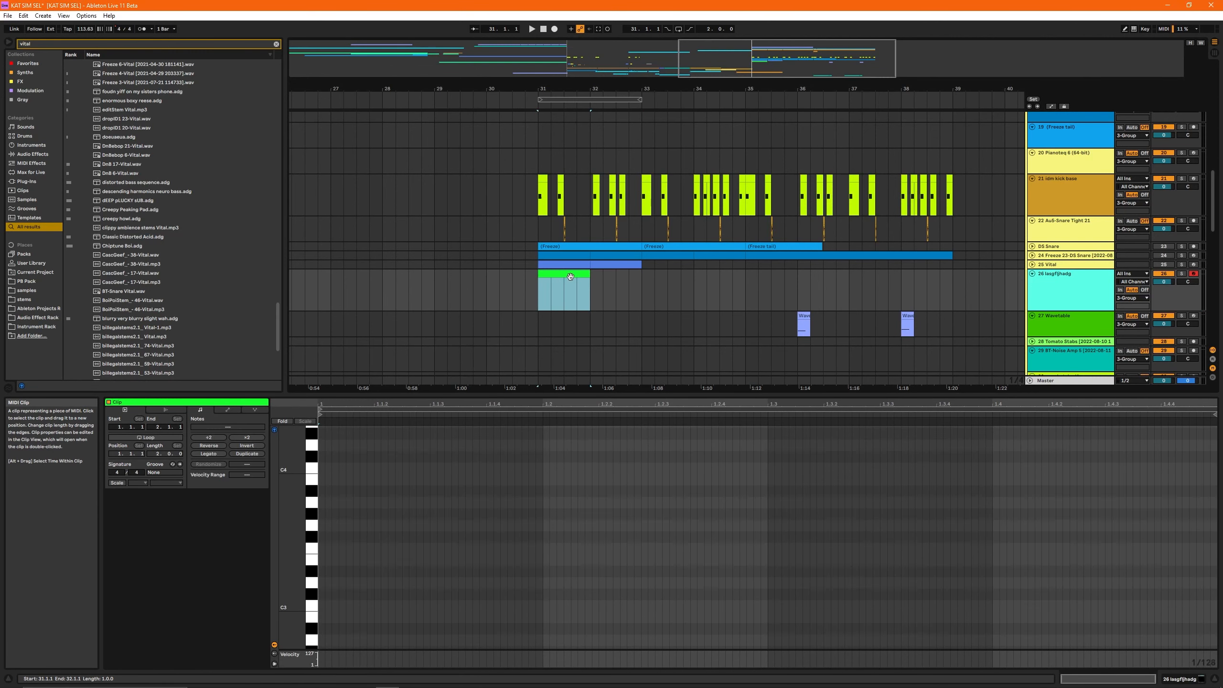
{"action": "key", "text": "ctrl+l"}
Step: Set the clip's fixed grid to 1/32 and add A3 notes at 1.1.1 and 1.1.2
{"action": "right_click", "coordinate": [578, 468]}
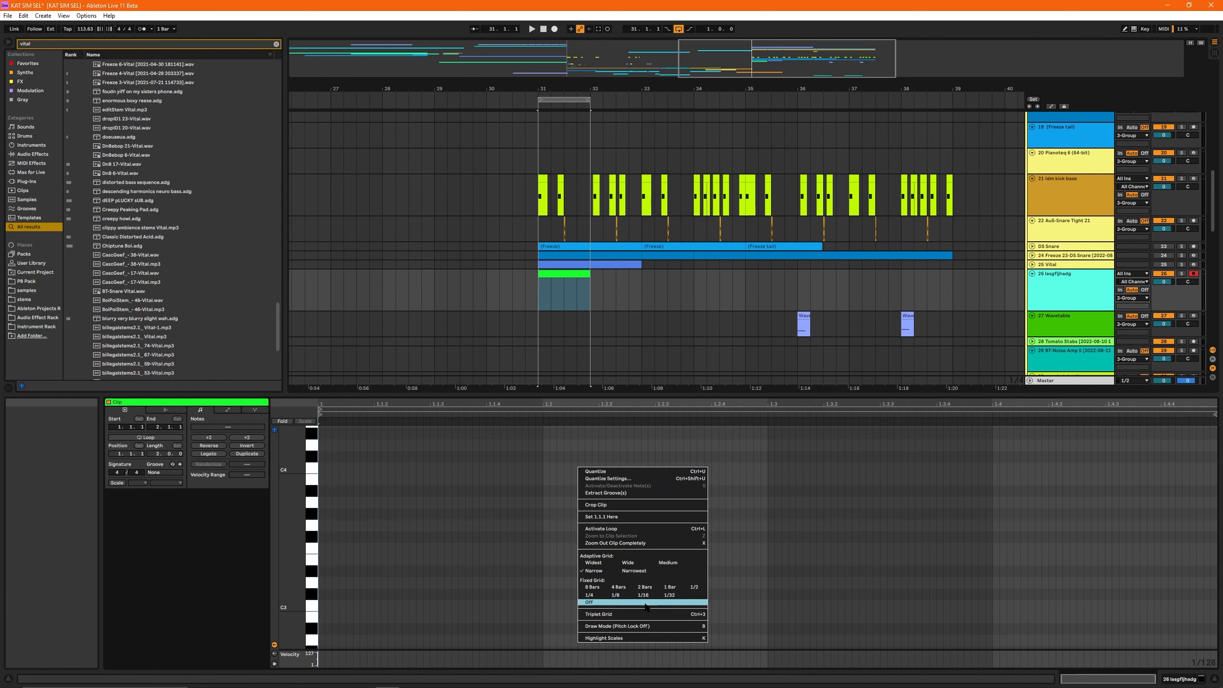
{"action": "left_click", "coordinate": [669, 595]}
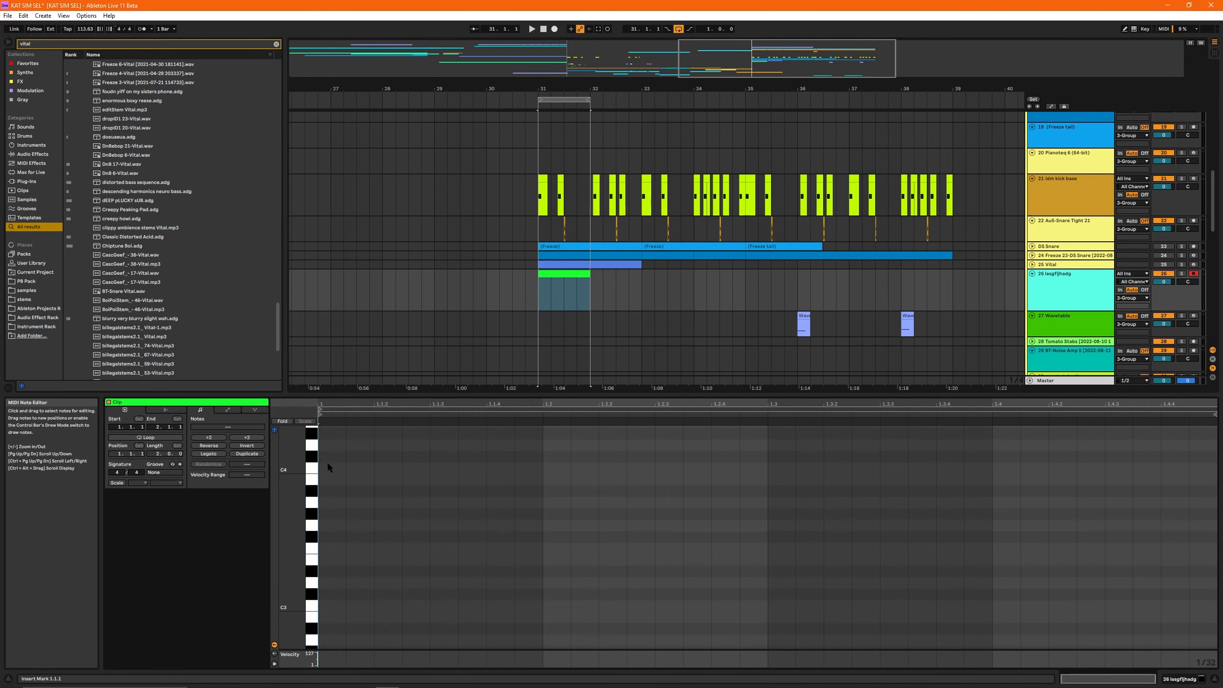
{"action": "double_click", "coordinate": [330, 502]}
{"action": "double_click", "coordinate": [382, 503]}
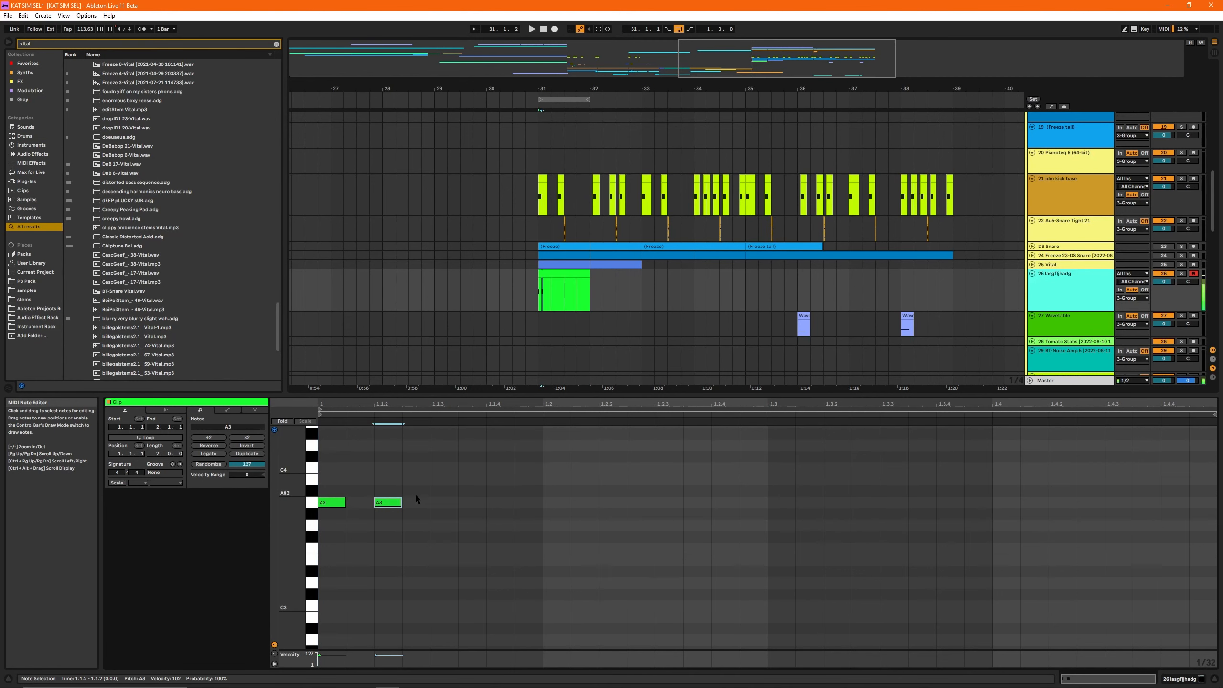
Step: Duplicate the first A3 note repeatedly to fill the bar with a note on every sixteenth
{"action": "left_click_drag", "start_coordinate": [331, 473], "coordinate": [374, 545]}
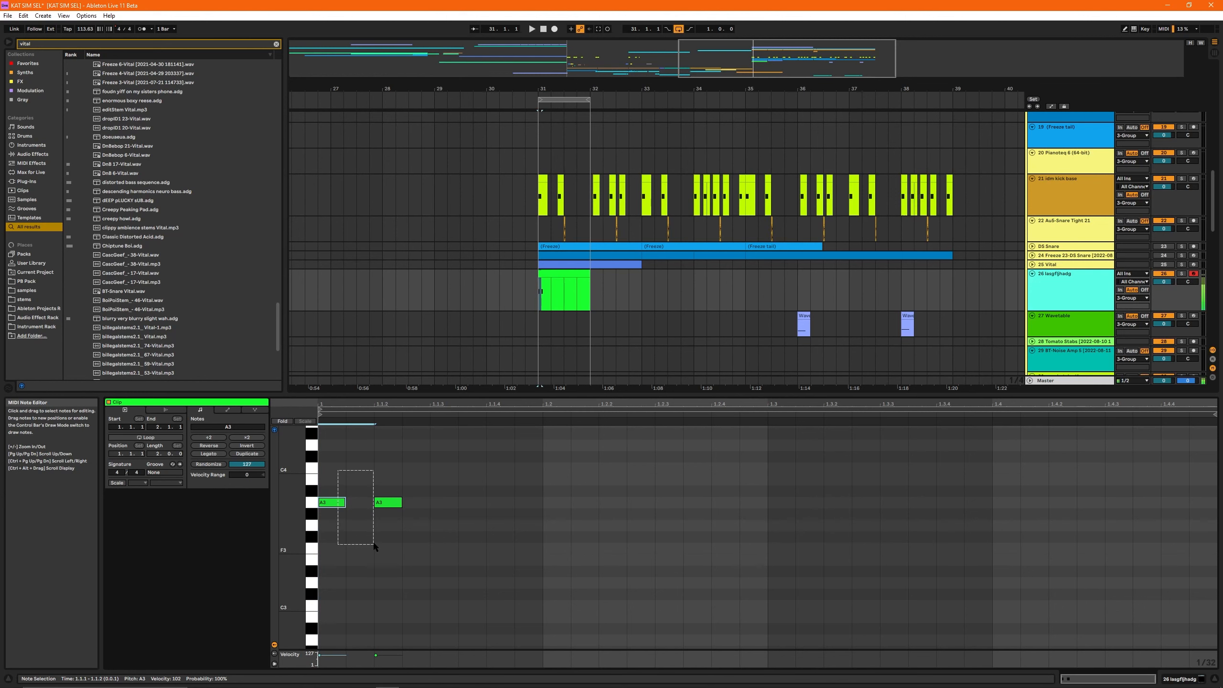
{"action": "key", "text": "ctrl+d"}
{"action": "key", "text": "ctrl+d"}
{"action": "key", "text": "ctrl+d"}
{"action": "key", "text": "ctrl+d"}
{"action": "key", "text": "ctrl+d"}
{"action": "key", "text": "ctrl+d"}
{"action": "key", "text": "ctrl+d"}
{"action": "key", "text": "ctrl+d"}
{"action": "key", "text": "ctrl+d"}
{"action": "key", "text": "ctrl+d"}
{"action": "key", "text": "ctrl+d"}
{"action": "key", "text": "ctrl+d"}
{"action": "key", "text": "ctrl+d"}
{"action": "key", "text": "ctrl+d"}
{"action": "key", "text": "ctrl+d"}
Step: Lengthen all the A3 notes so they nearly touch one another, playing the soloed loop to check the sound
{"action": "left_click", "coordinate": [554, 282]}
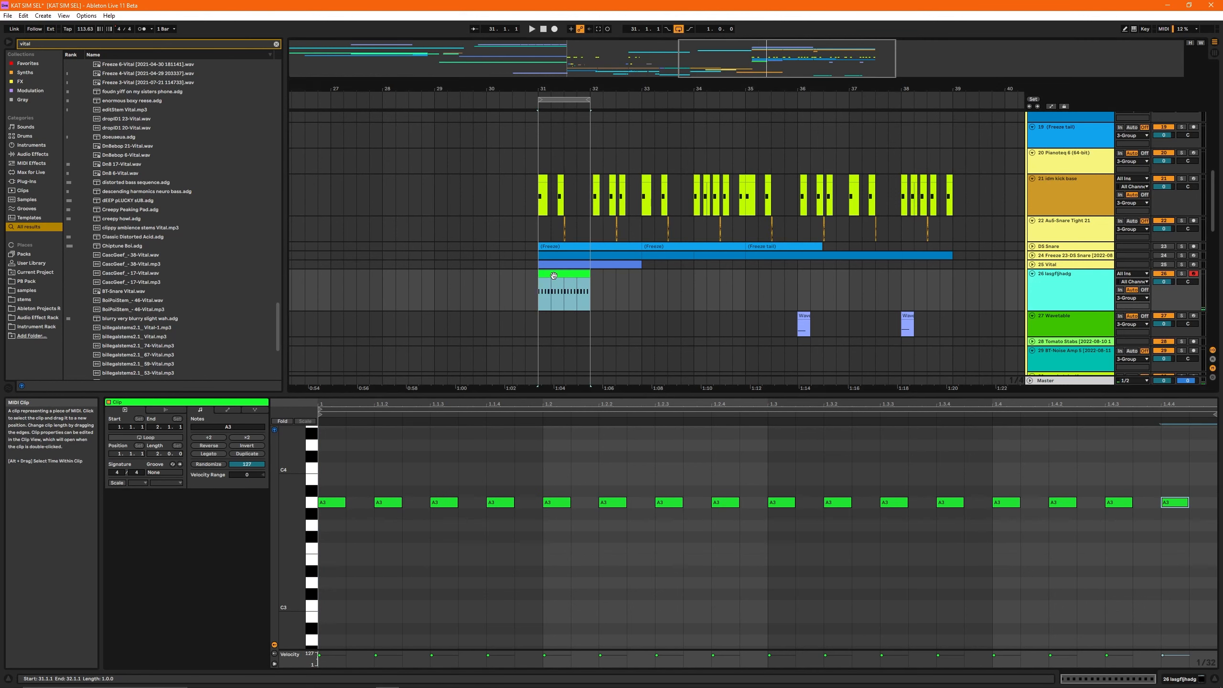
{"action": "key", "text": "space"}
{"action": "left_click_drag", "start_coordinate": [336, 479], "coordinate": [1173, 549]}
{"action": "left_click_drag", "start_coordinate": [345, 506], "coordinate": [366, 501]}
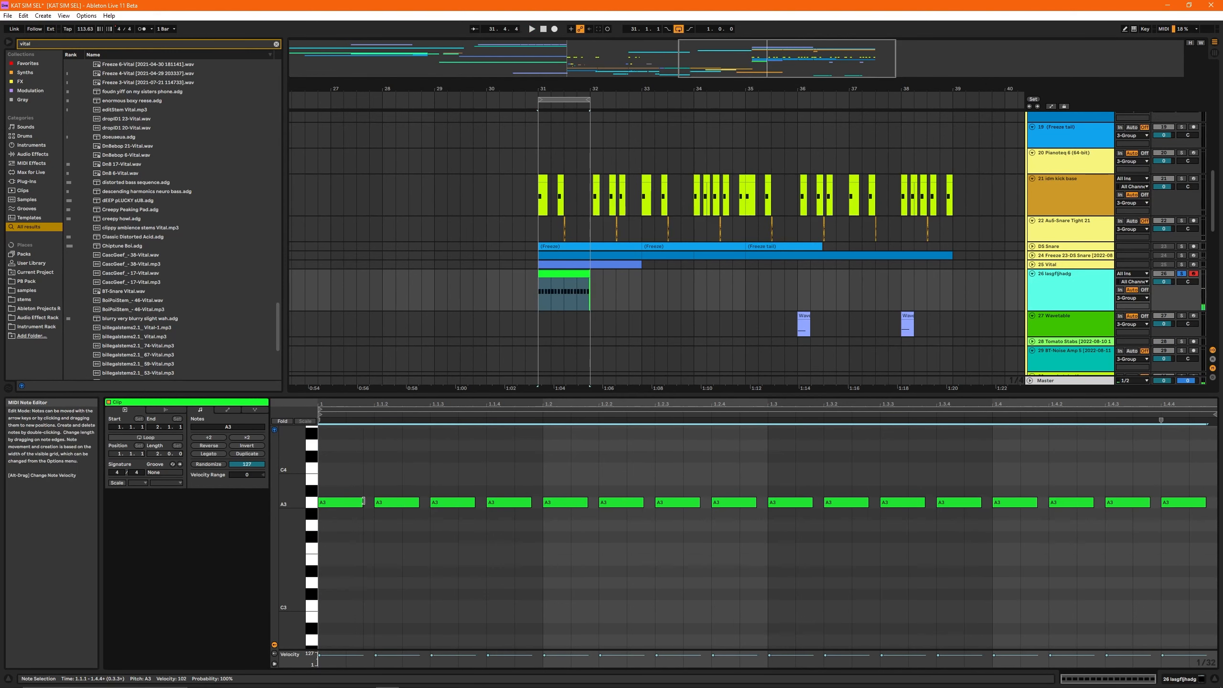
{"action": "key", "text": "space"}
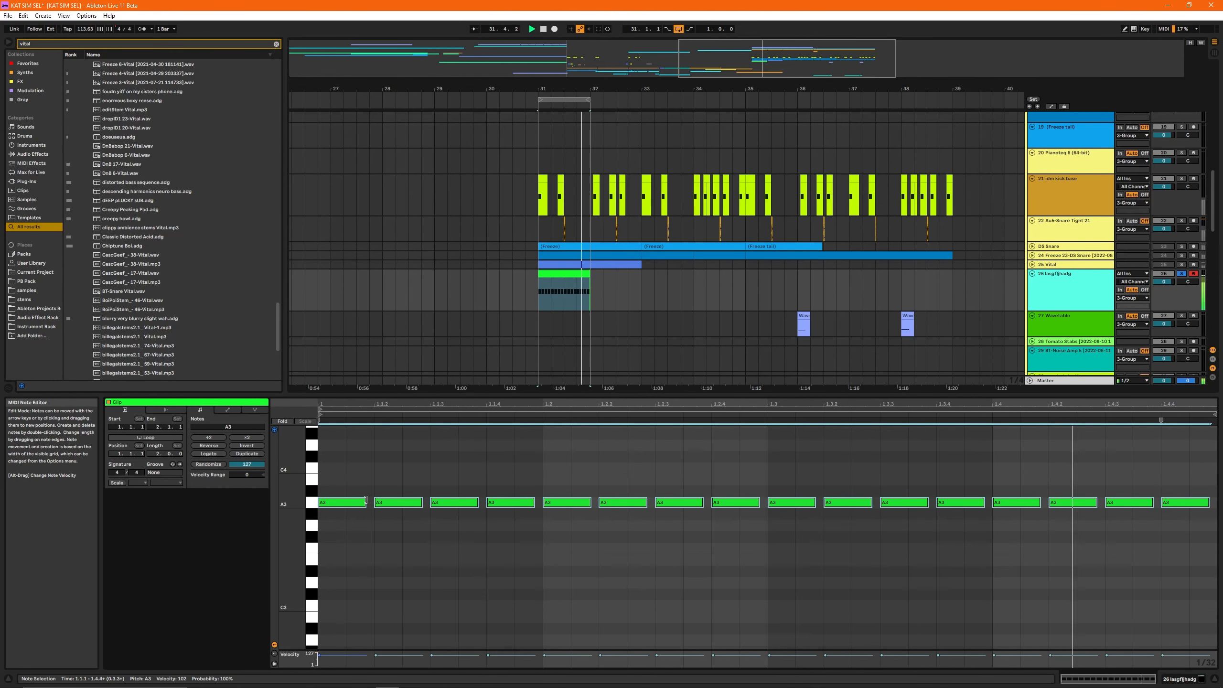
{"action": "key", "text": "space"}
Step: Select all the A3 notes and switch from the clip's note editor back to track 26's devices
{"action": "left_click", "coordinate": [407, 493]}
{"action": "left_click", "coordinate": [406, 501]}
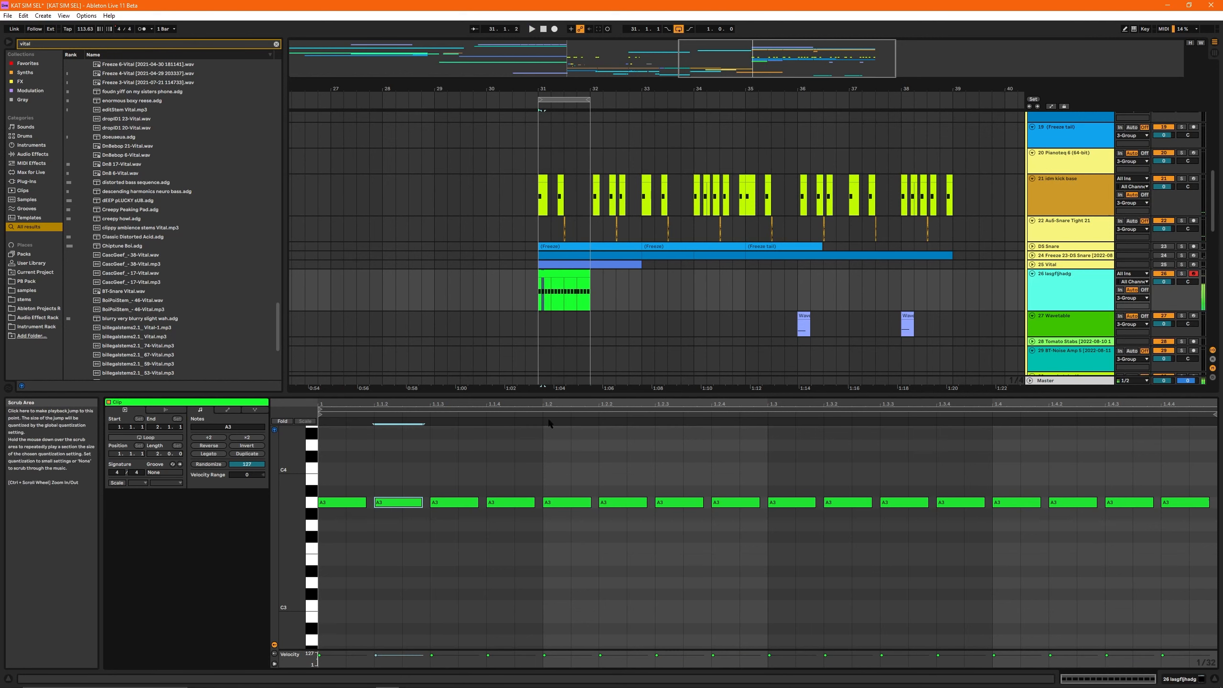
{"action": "left_click_drag", "start_coordinate": [334, 459], "coordinate": [1168, 576]}
{"action": "key", "text": "shift+Tab"}
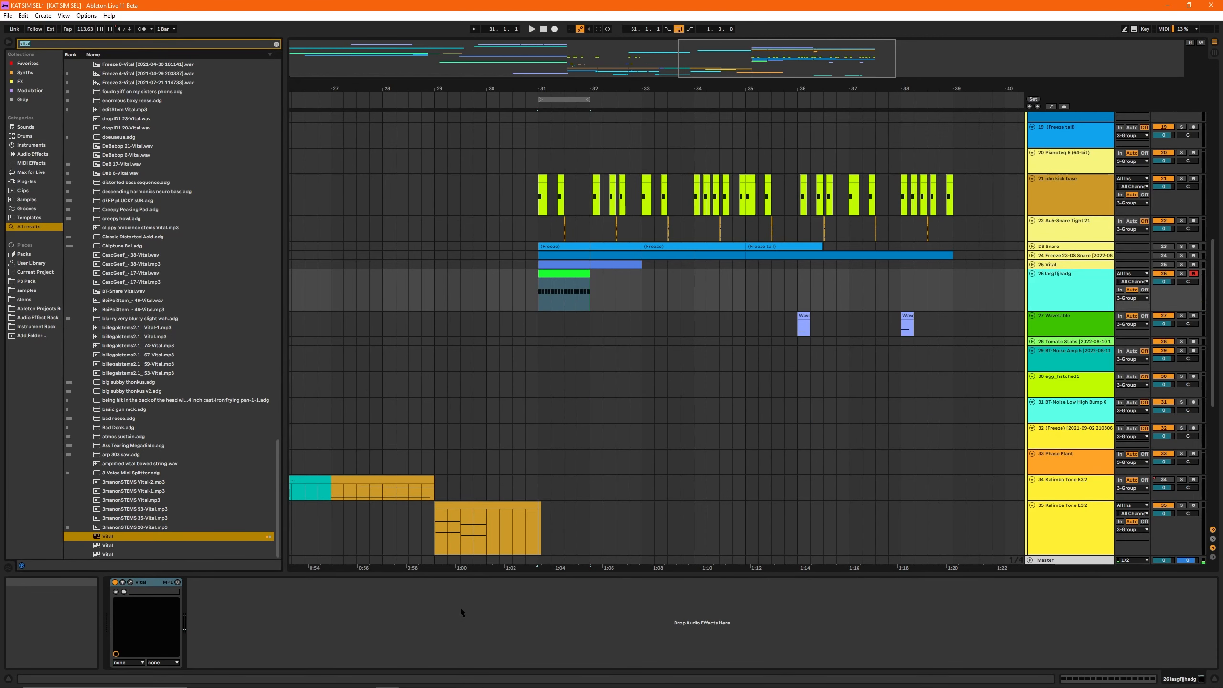
Step: Clear the browser search and move the clip's second to seventh A3 notes to F#3, B2, C#3, D#4, F#3 and G#2
{"action": "key", "text": "BackSpace"}
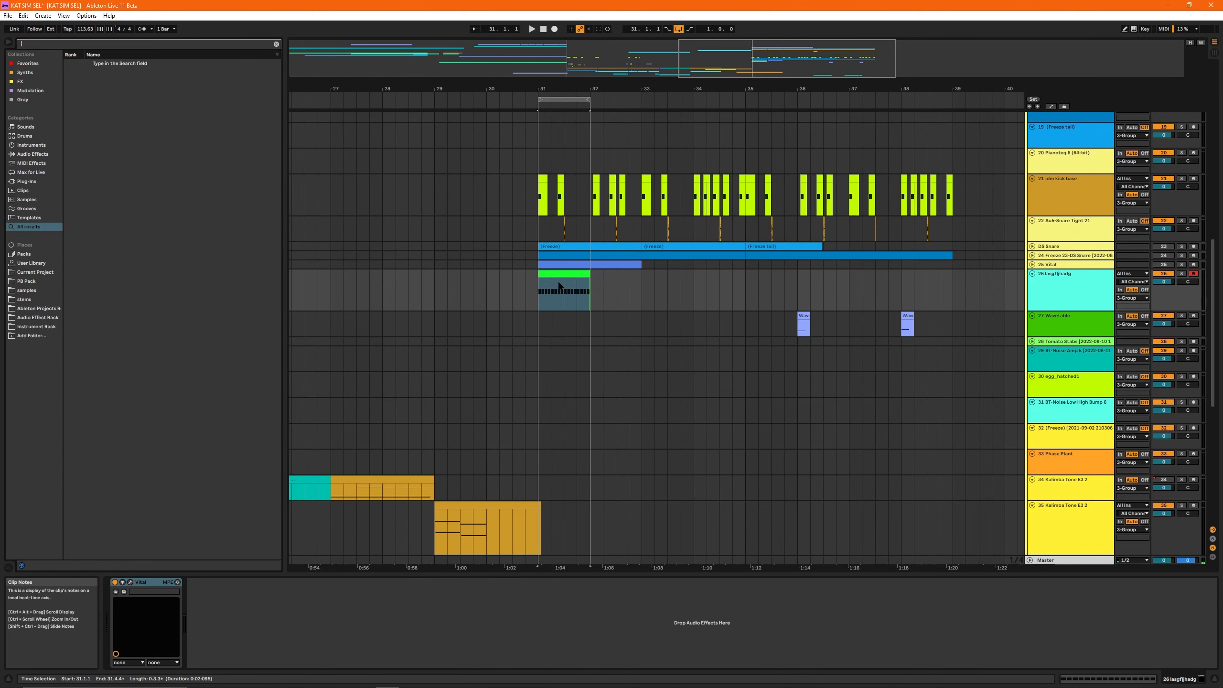
{"action": "double_click", "coordinate": [578, 306]}
{"action": "left_click_drag", "start_coordinate": [398, 503], "coordinate": [398, 536]}
{"action": "left_click_drag", "start_coordinate": [454, 502], "coordinate": [438, 620]}
{"action": "left_click_drag", "start_coordinate": [501, 502], "coordinate": [501, 594]}
{"action": "left_click_drag", "start_coordinate": [558, 502], "coordinate": [559, 433]}
{"action": "left_click_drag", "start_coordinate": [618, 503], "coordinate": [626, 537]}
{"action": "left_click_drag", "start_coordinate": [679, 503], "coordinate": [684, 651]}
{"action": "scroll", "coordinate": [715, 531], "scroll_direction": "down", "scroll_amount": 2}
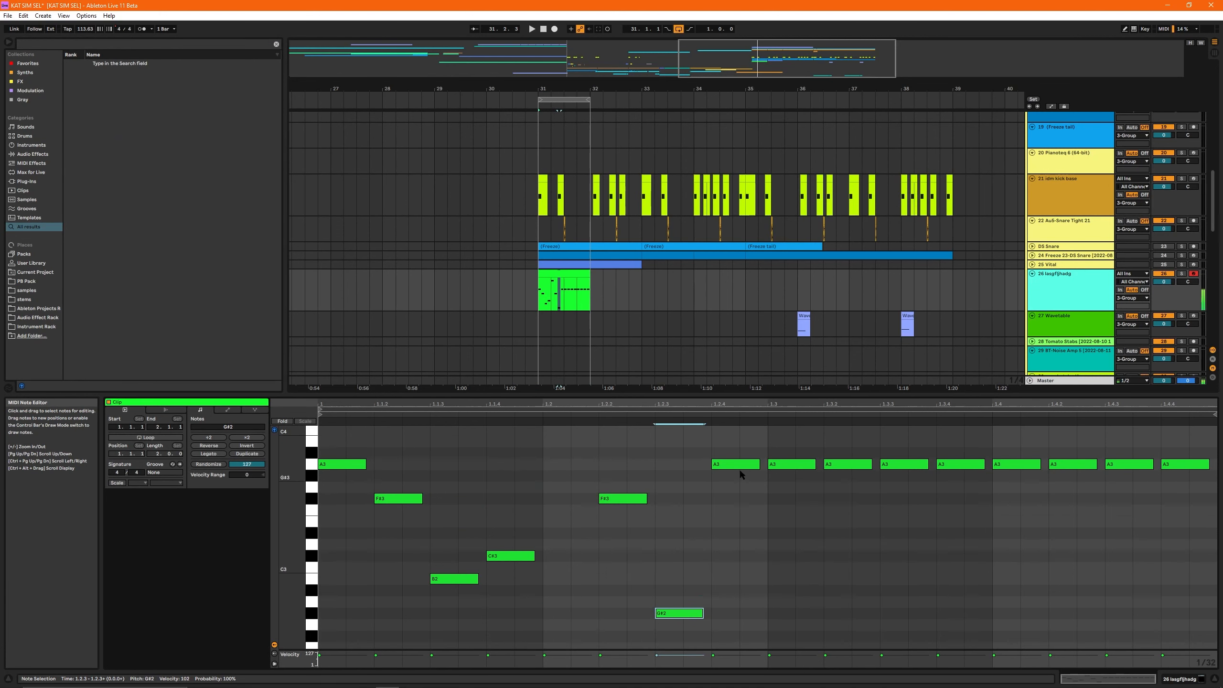
Step: Move the remaining A3 notes, except the one at 1.4.1, to B3, C#4, G3, E3, D#4, D3, F4 and F3 in order
{"action": "left_click", "coordinate": [737, 467]}
{"action": "scroll", "coordinate": [737, 491], "scroll_direction": "up", "scroll_amount": 5}
{"action": "left_click_drag", "start_coordinate": [752, 559], "coordinate": [791, 478]}
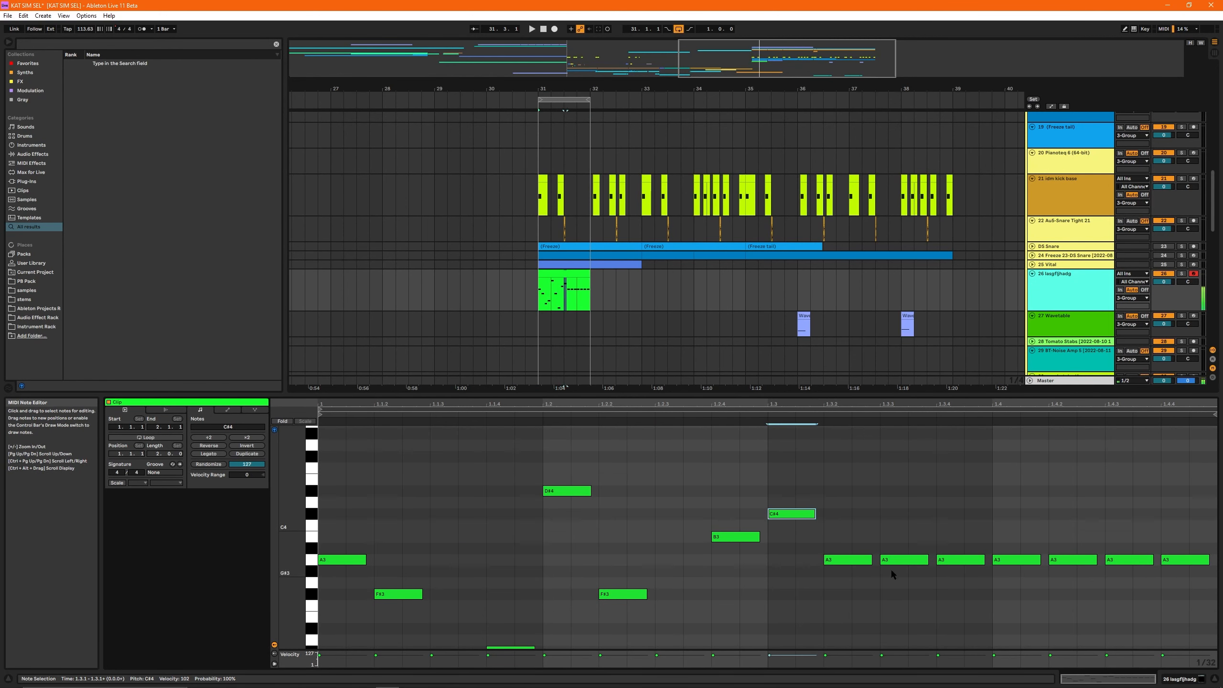
{"action": "left_click_drag", "start_coordinate": [848, 560], "coordinate": [905, 617]}
{"action": "left_click_drag", "start_coordinate": [960, 559], "coordinate": [961, 492]}
{"action": "left_click_drag", "start_coordinate": [1074, 559], "coordinate": [1074, 640]}
{"action": "left_click_drag", "start_coordinate": [1130, 559], "coordinate": [1130, 468]}
{"action": "left_click_drag", "start_coordinate": [1184, 560], "coordinate": [1195, 606]}
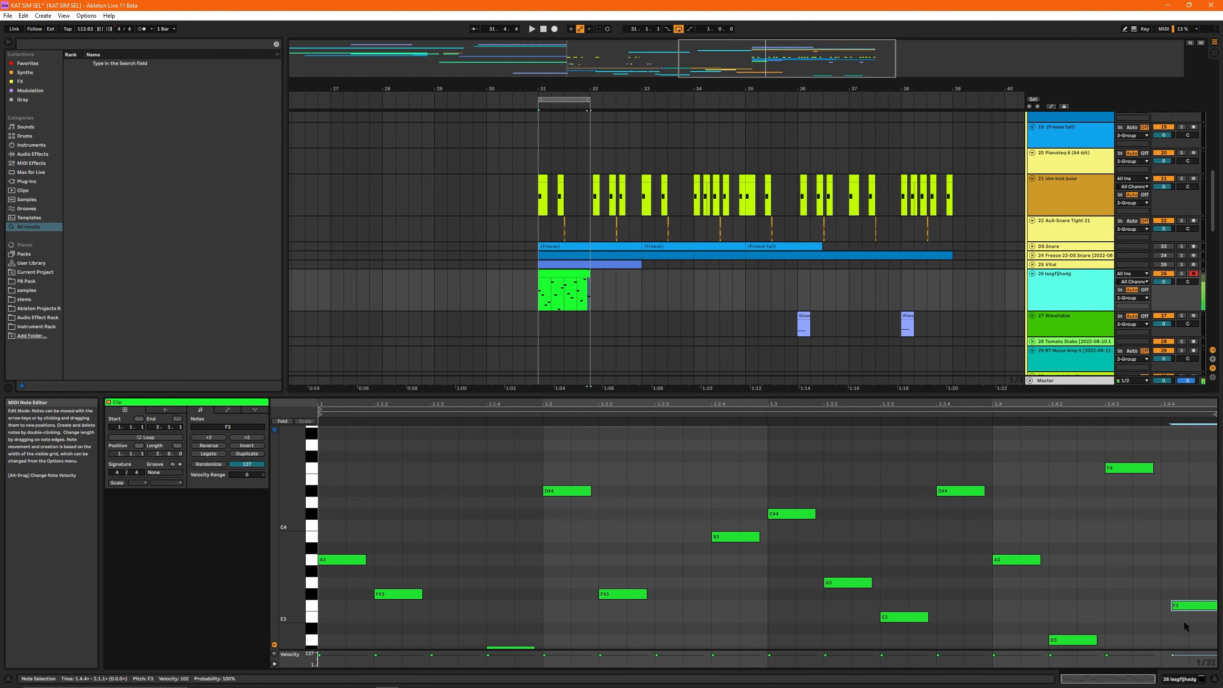
Step: Solo track 26 and play the looped bar 31 to hear the varied note pitches
{"action": "left_click_drag", "start_coordinate": [287, 522], "coordinate": [274, 522]}
{"action": "left_click_drag", "start_coordinate": [790, 455], "coordinate": [1221, 662]}
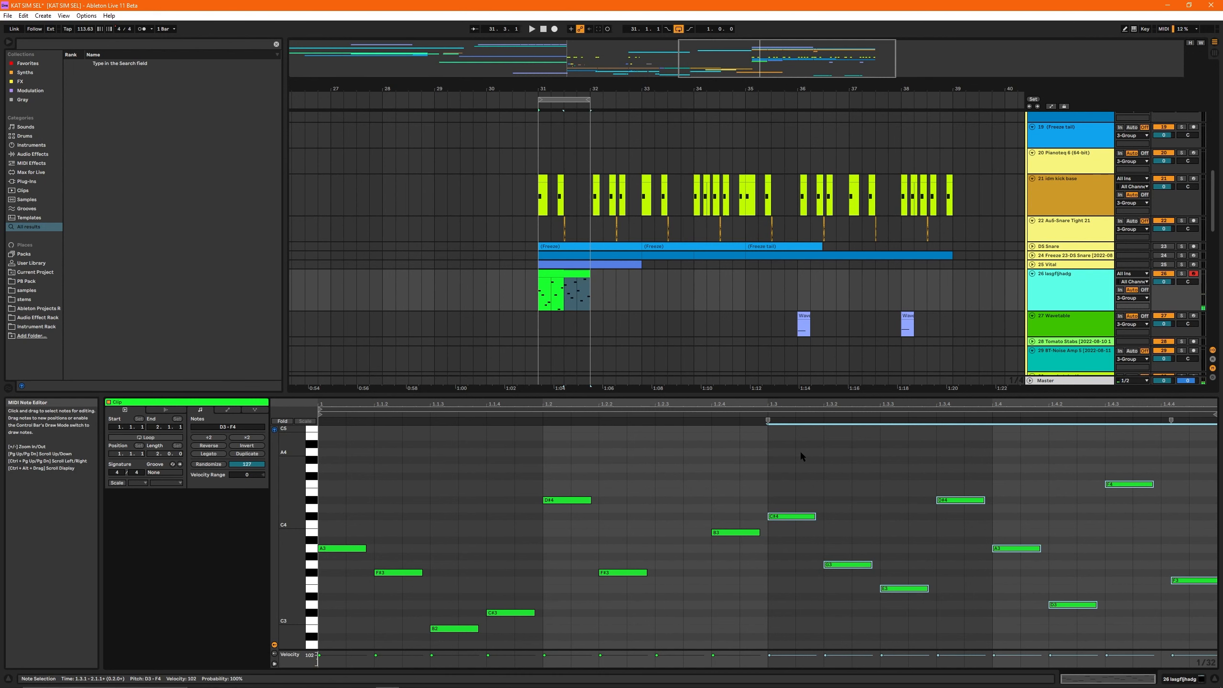
{"action": "left_click", "coordinate": [552, 272]}
{"action": "key", "text": "s"}
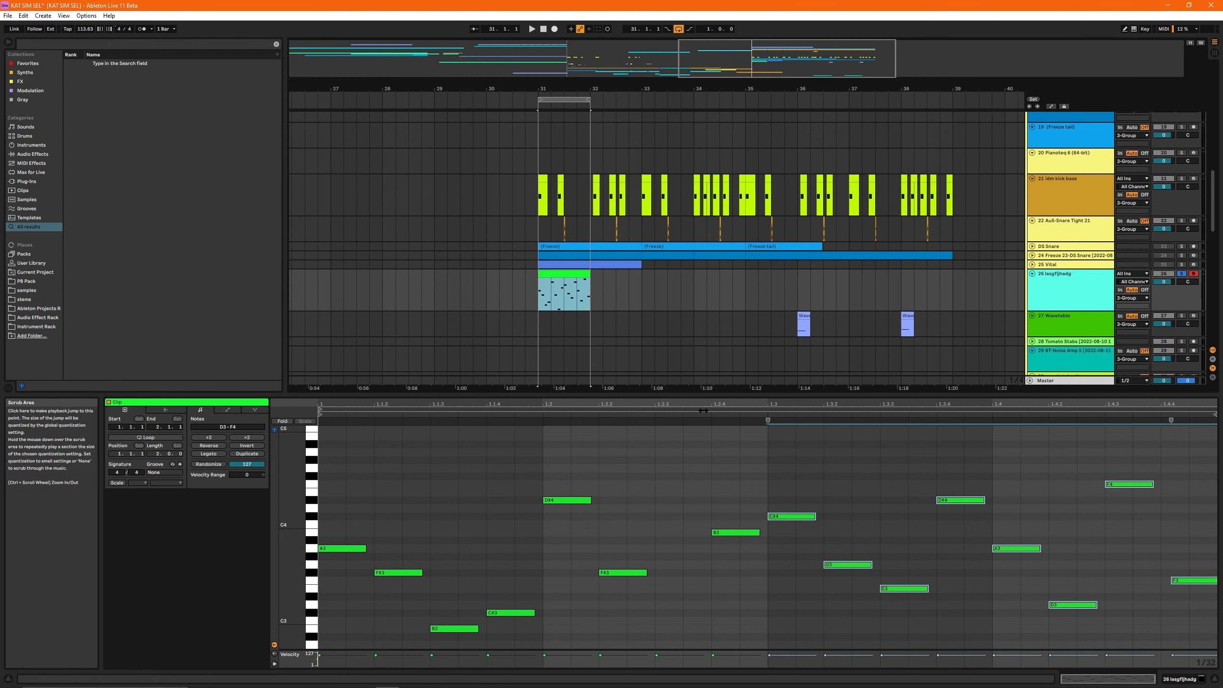
{"action": "key", "text": "space"}
{"action": "left_click_drag", "start_coordinate": [623, 89], "coordinate": [753, 139]}
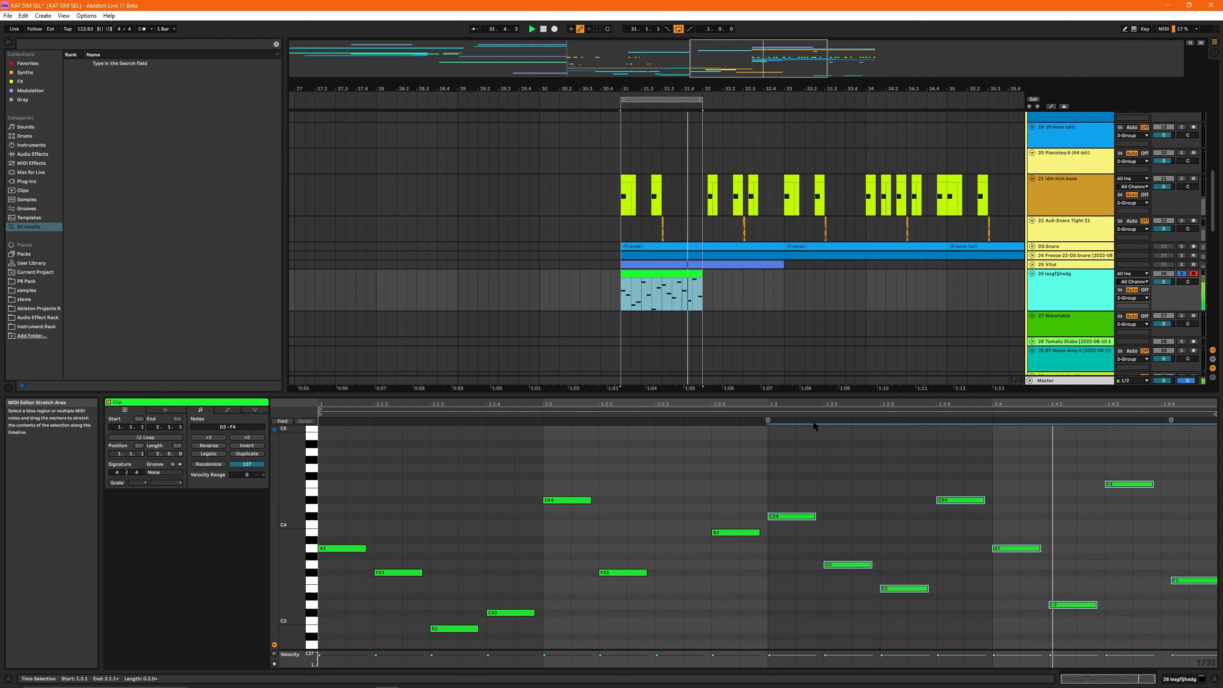
{"action": "key", "text": "space"}
Step: Open Vital on track 26, show automation in the arrangement and add a lane for Envelope 2 Decay
{"action": "left_click", "coordinate": [655, 276]}
{"action": "key", "text": "shift+Tab"}
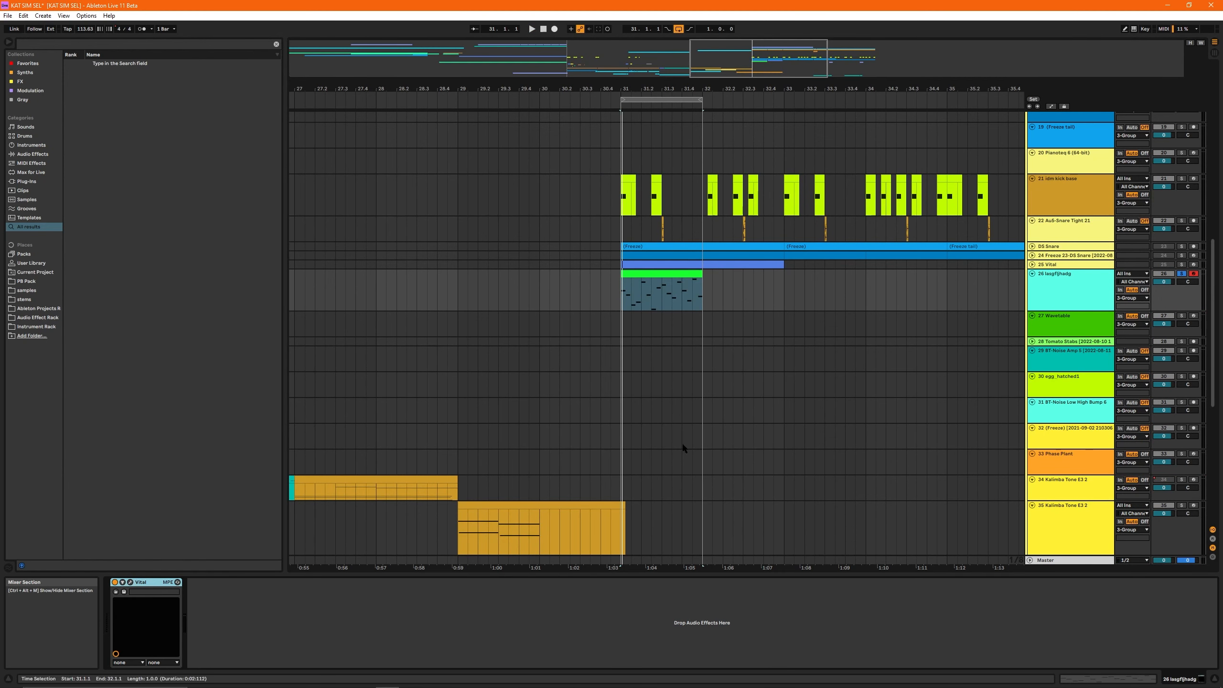
{"action": "left_click", "coordinate": [131, 582]}
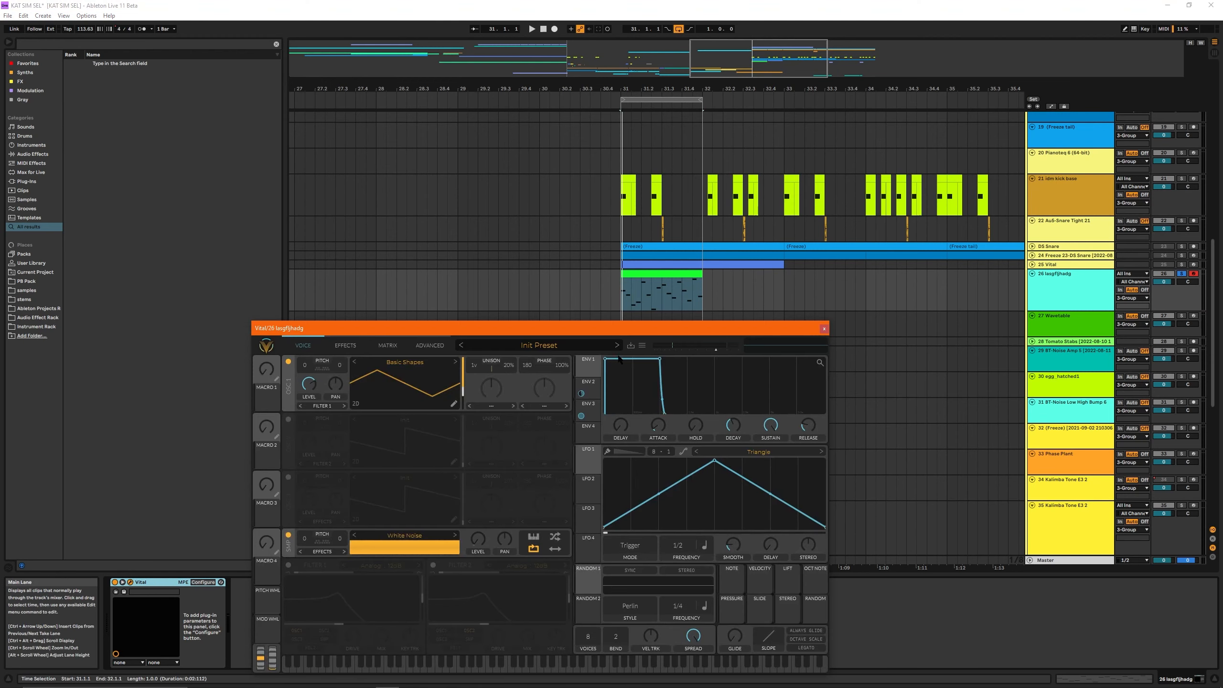
{"action": "left_click", "coordinate": [460, 293]}
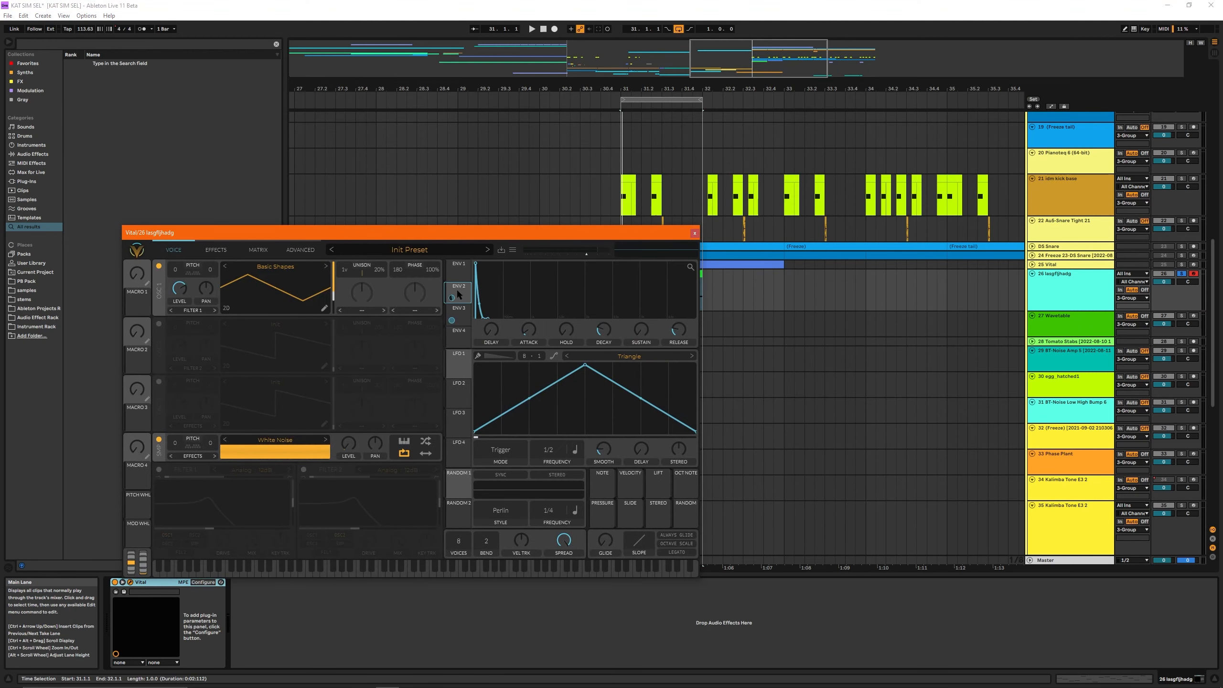
{"action": "left_click", "coordinate": [1070, 281]}
{"action": "key", "text": "a"}
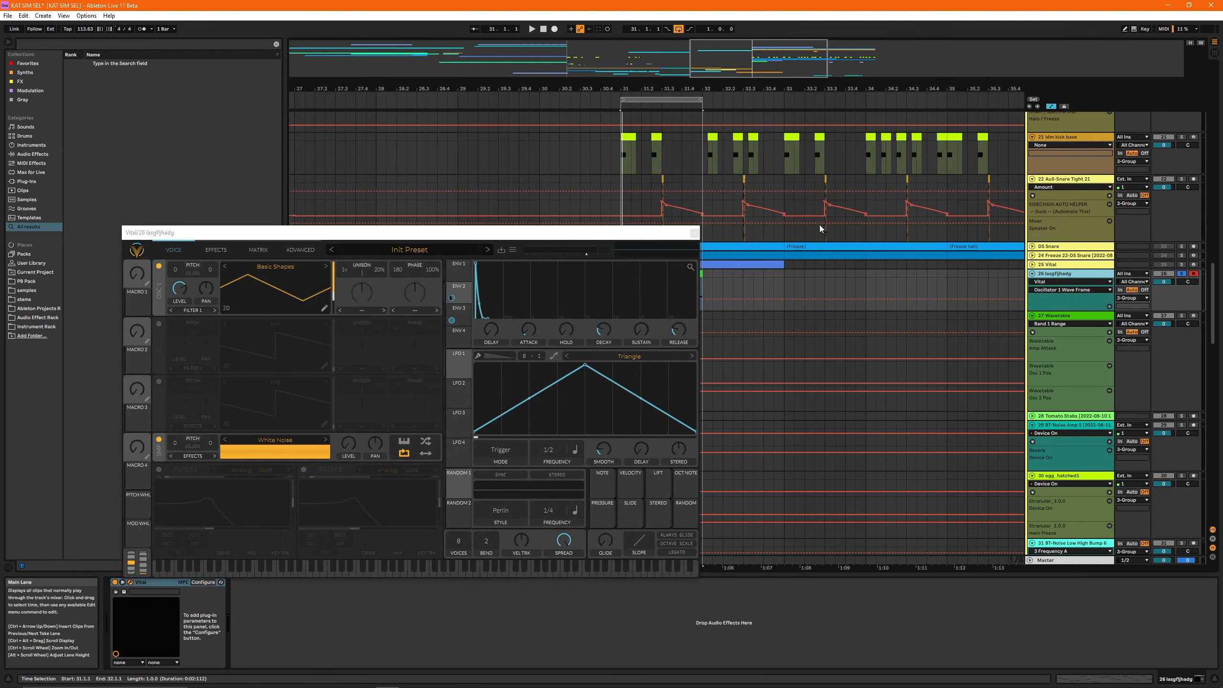
{"action": "left_click_drag", "start_coordinate": [592, 330], "coordinate": [594, 335]}
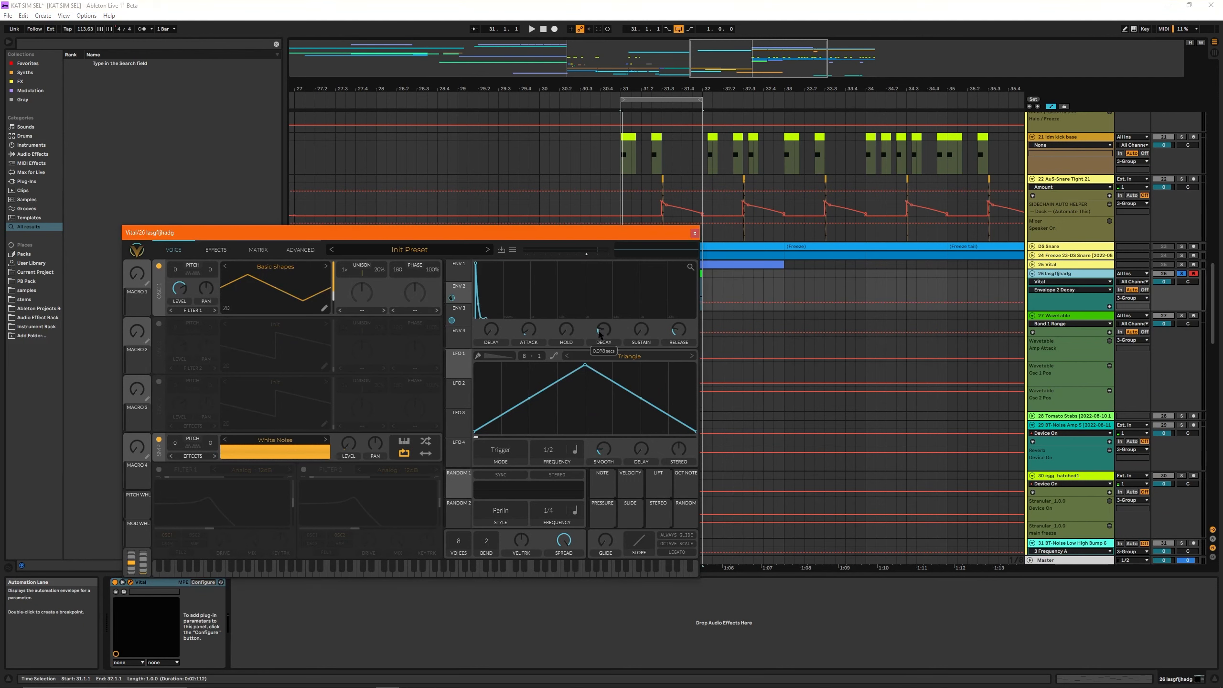
{"action": "left_click", "coordinate": [1109, 306]}
Step: Add automation lanes on track 26 for Vital's Envelope 1 Decay and Envelope 3 Decay
{"action": "left_click_drag", "start_coordinate": [600, 234], "coordinate": [616, 260]}
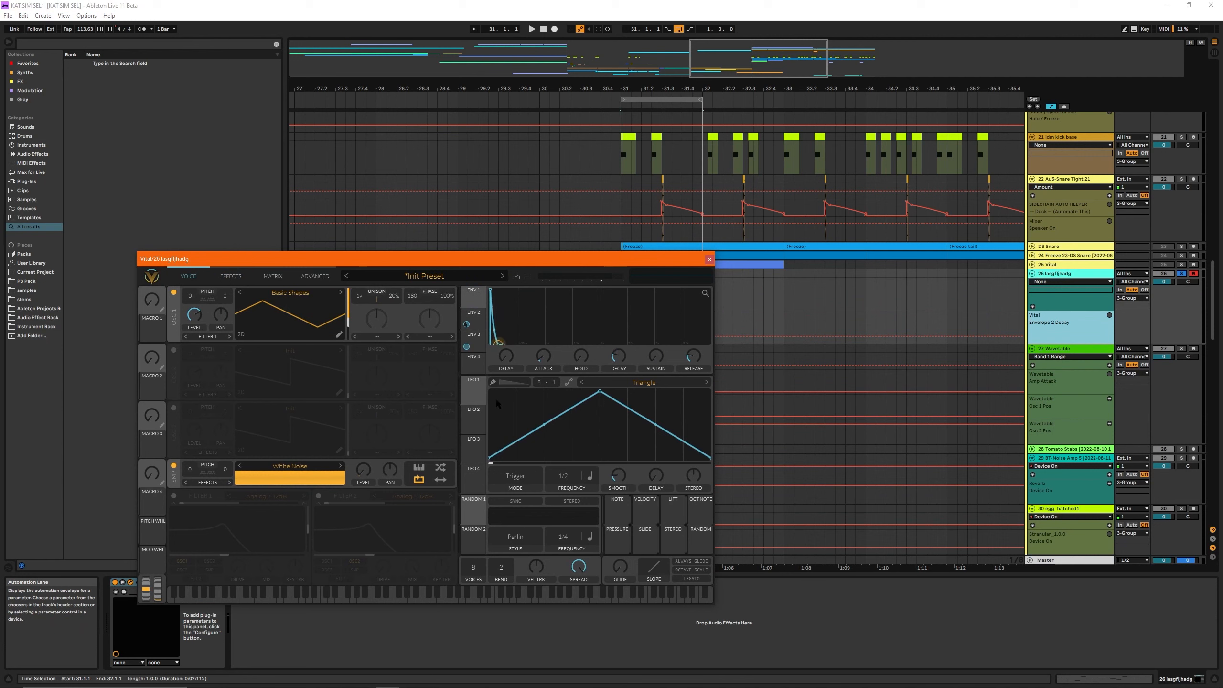
{"action": "left_click", "coordinate": [616, 361]}
{"action": "left_click", "coordinate": [1109, 306]}
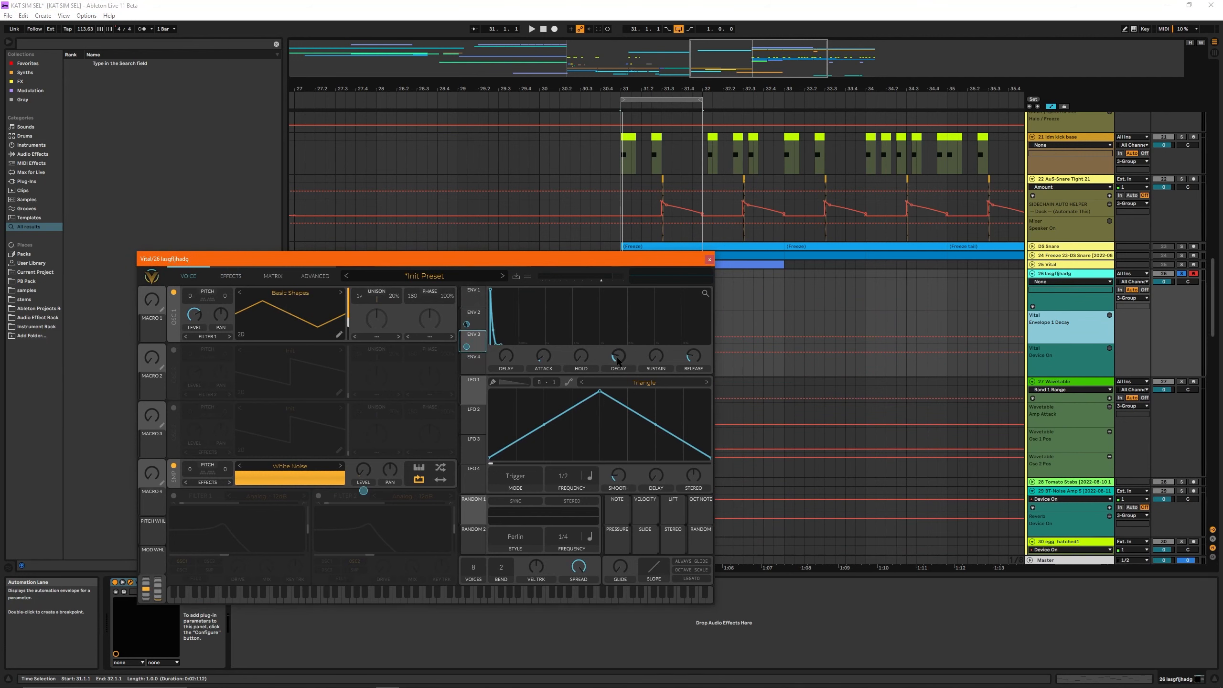
{"action": "left_click", "coordinate": [1109, 306]}
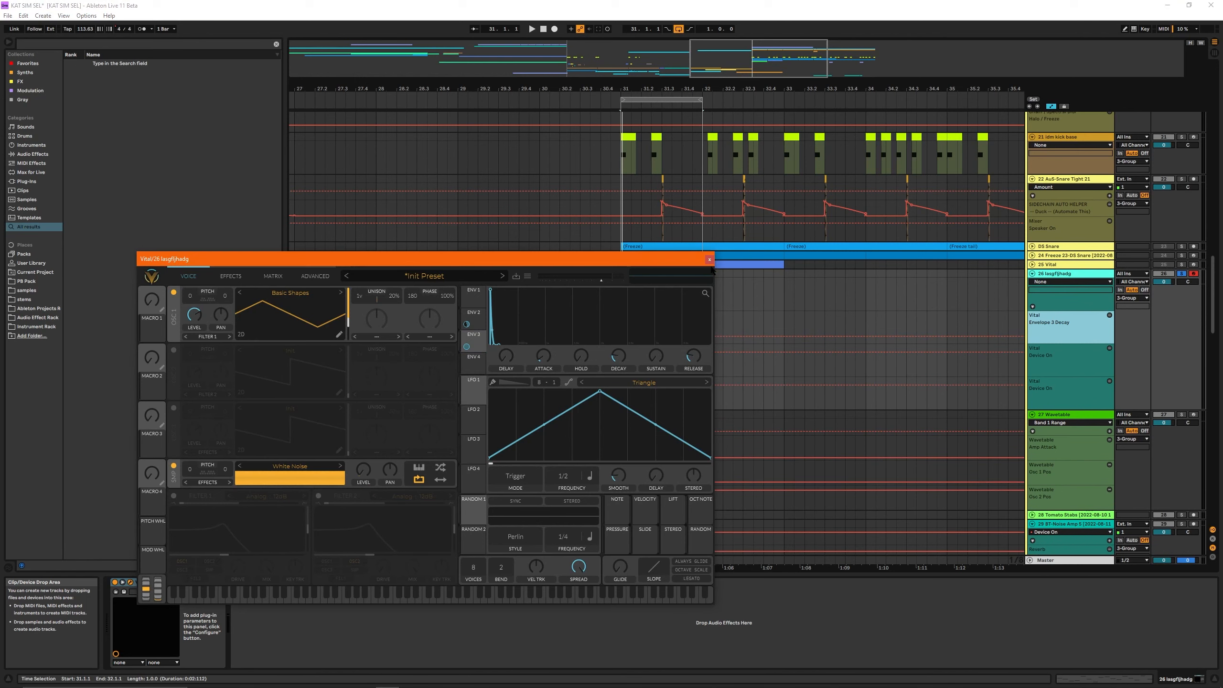
Step: Close Vital and draw an automation step on the second sixteenth of bar 31 in each of track 26's three lanes
{"action": "left_click", "coordinate": [710, 259]}
{"action": "left_click", "coordinate": [626, 330]}
{"action": "left_click_drag", "start_coordinate": [625, 330], "coordinate": [715, 402]}
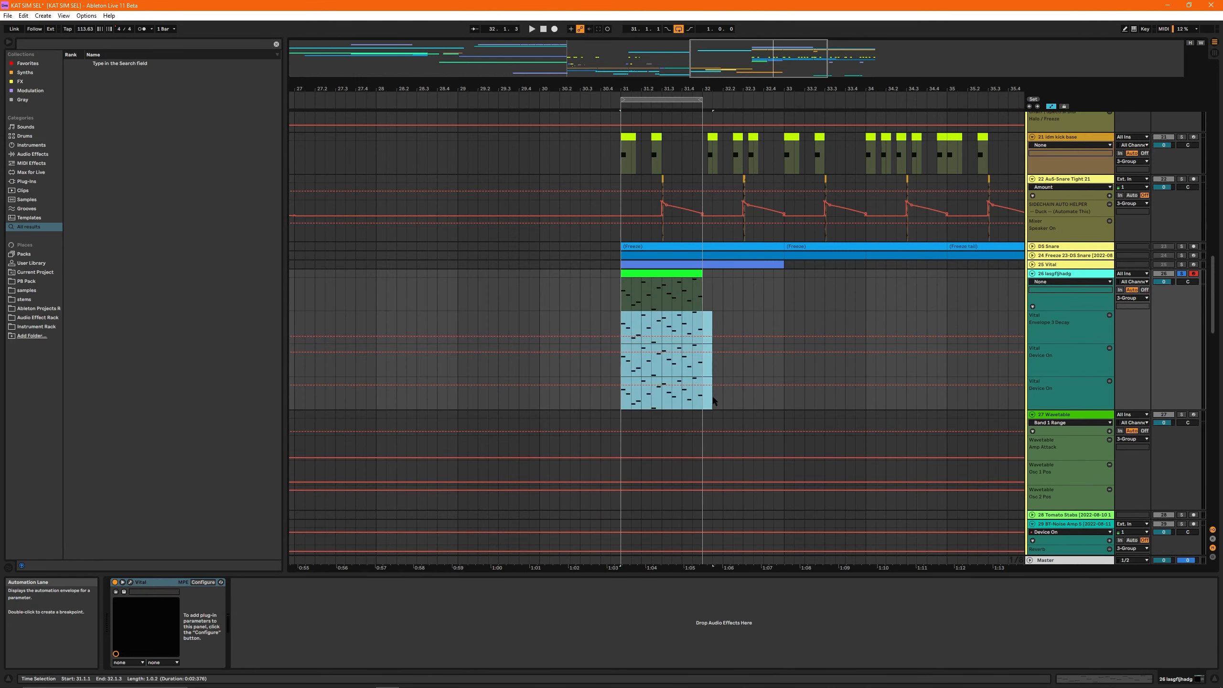
{"action": "left_click_drag", "start_coordinate": [789, 89], "coordinate": [790, 155]}
{"action": "left_click_drag", "start_coordinate": [498, 326], "coordinate": [628, 388]}
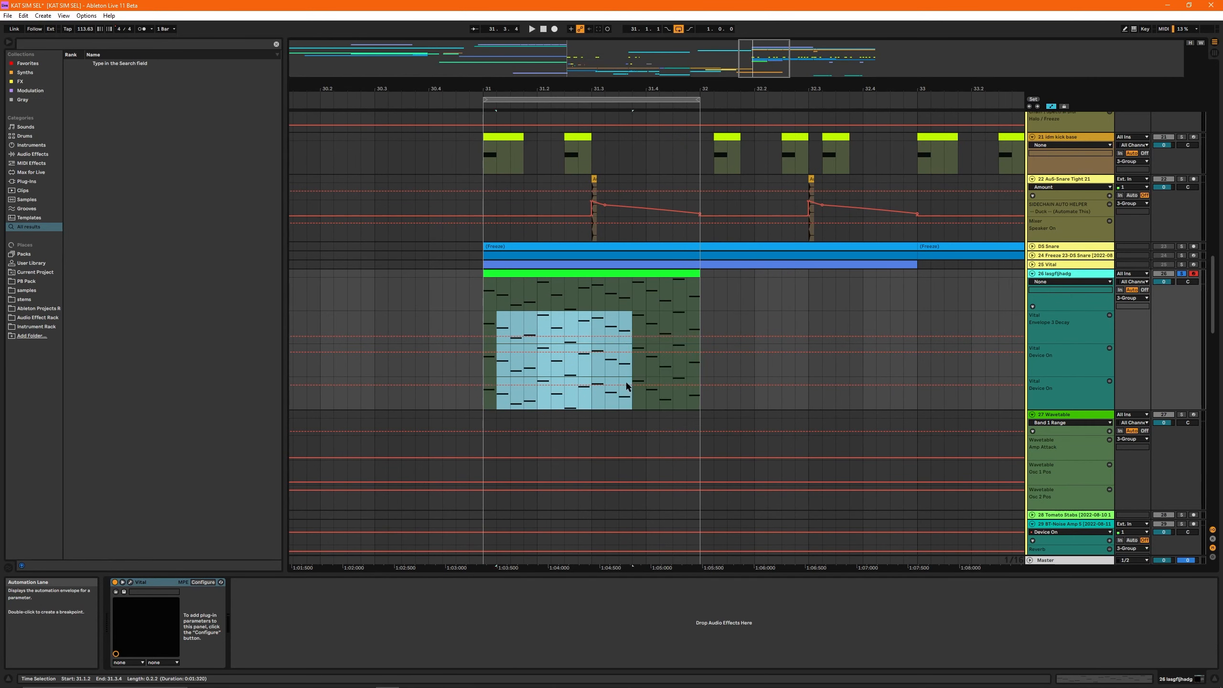
{"action": "left_click", "coordinate": [487, 336]}
{"action": "key", "text": "b"}
{"action": "left_click", "coordinate": [502, 326]}
{"action": "left_click", "coordinate": [508, 368]}
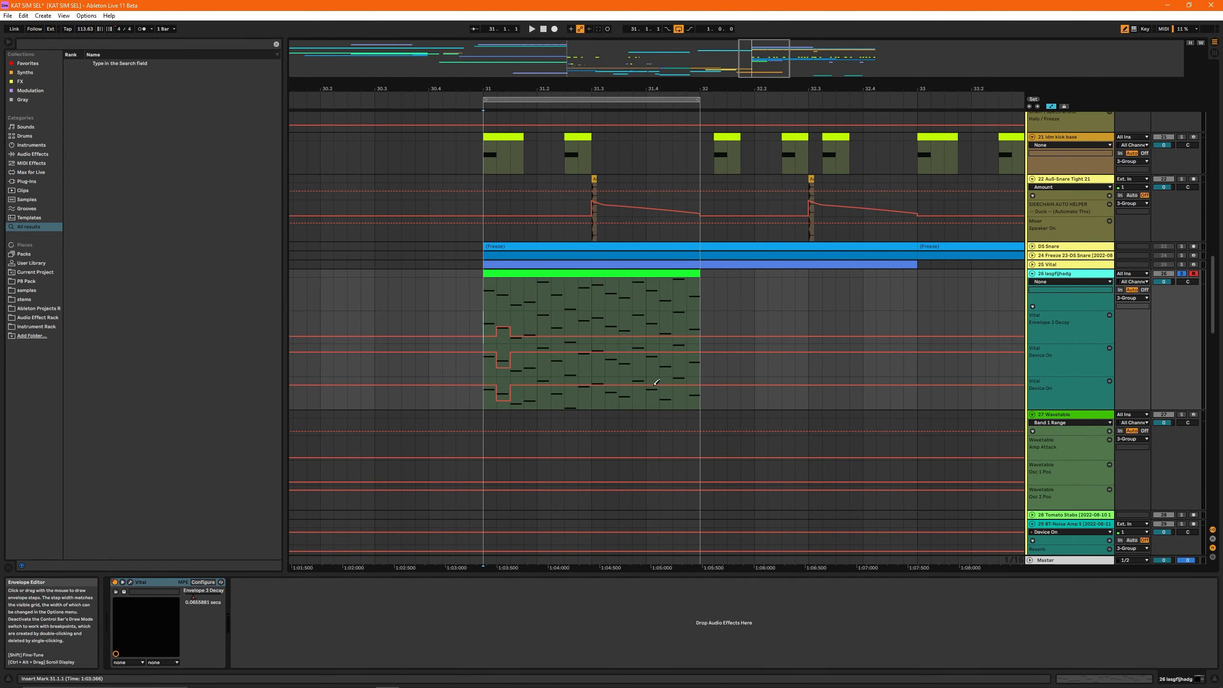
Step: Reopen Vital and delete the two Device On automation lanes from track 26
{"action": "left_click", "coordinate": [1062, 304]}
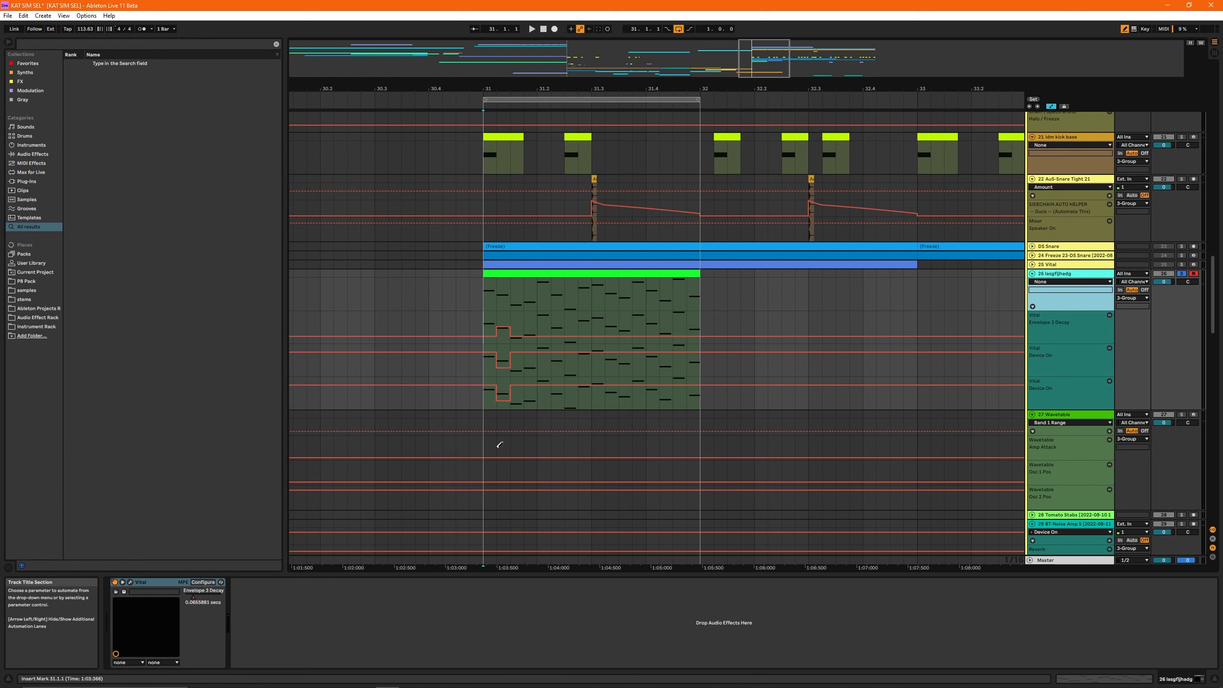
{"action": "left_click", "coordinate": [130, 582]}
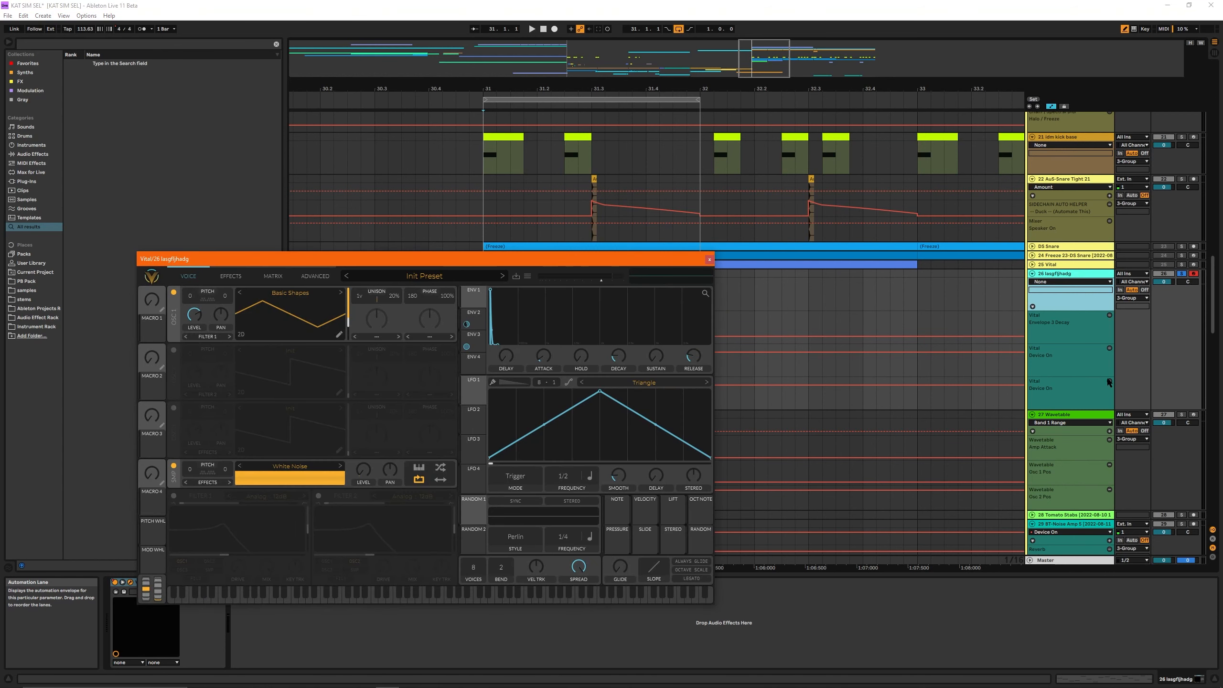
{"action": "left_click", "coordinate": [1110, 382]}
{"action": "left_click", "coordinate": [1109, 348]}
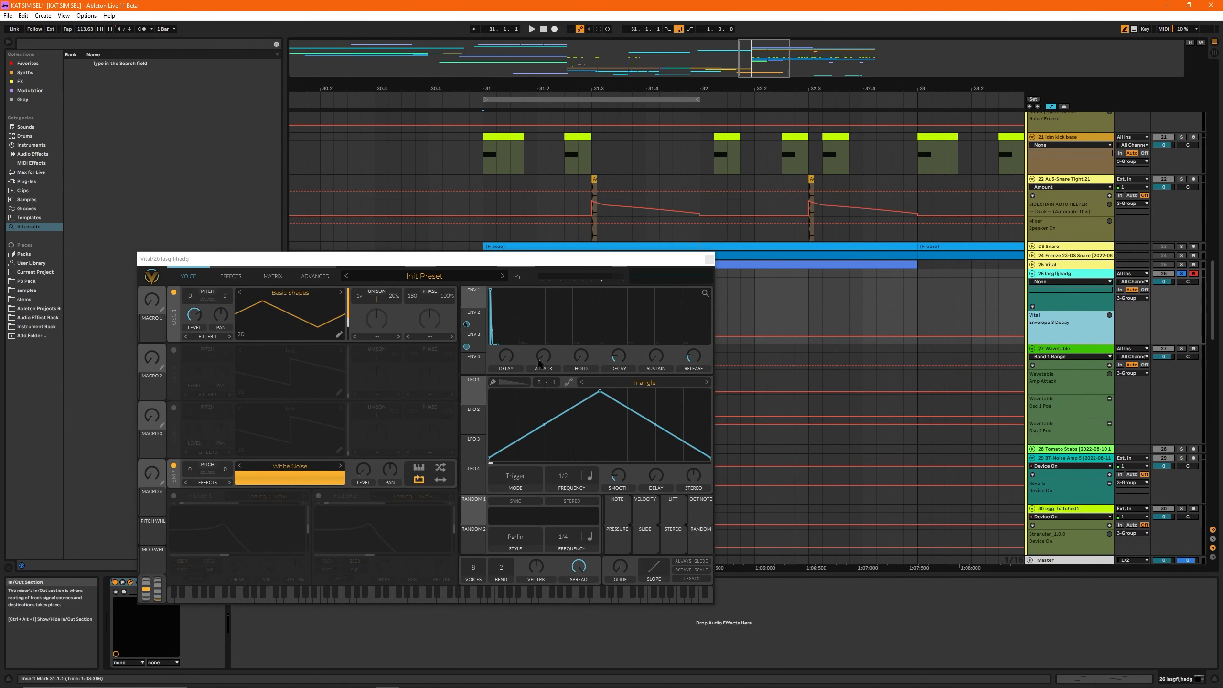
Step: Add new automation lanes on track 26 for Vital's Envelope 2 Decay and Envelope 1 Decay
{"action": "left_click", "coordinate": [477, 339]}
{"action": "left_click", "coordinate": [478, 317]}
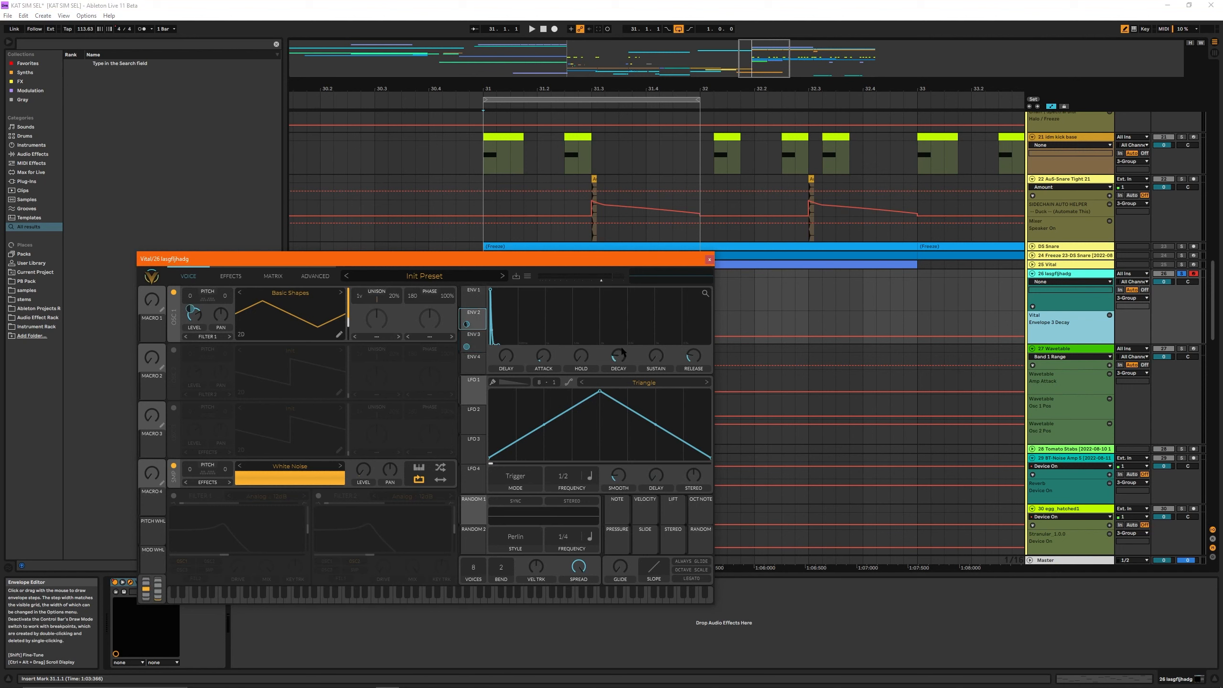
{"action": "left_click", "coordinate": [620, 355]}
{"action": "left_click", "coordinate": [1110, 307]}
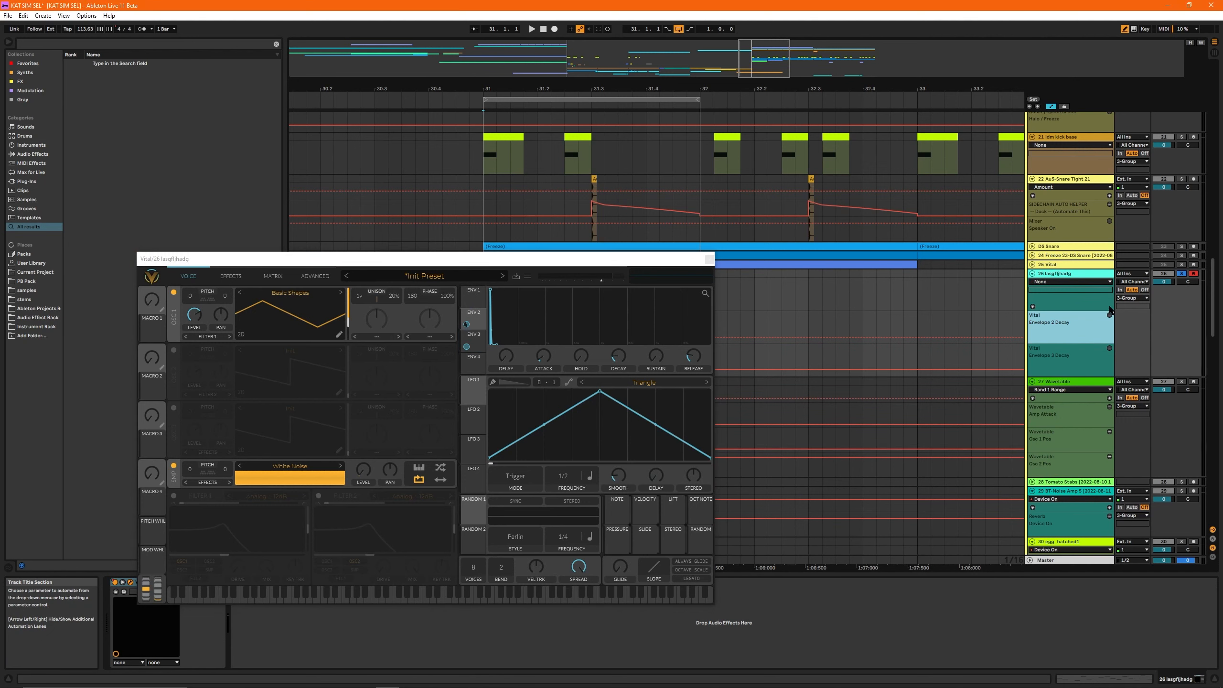
{"action": "left_click", "coordinate": [623, 356]}
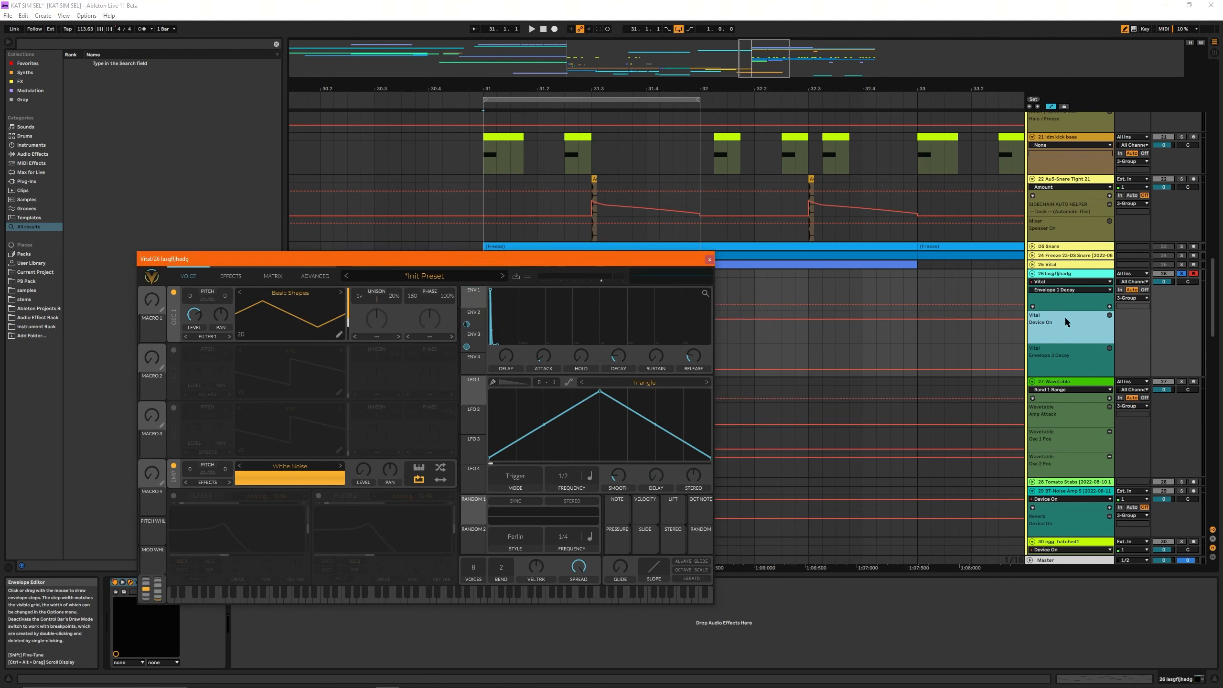
{"action": "left_click", "coordinate": [1109, 307]}
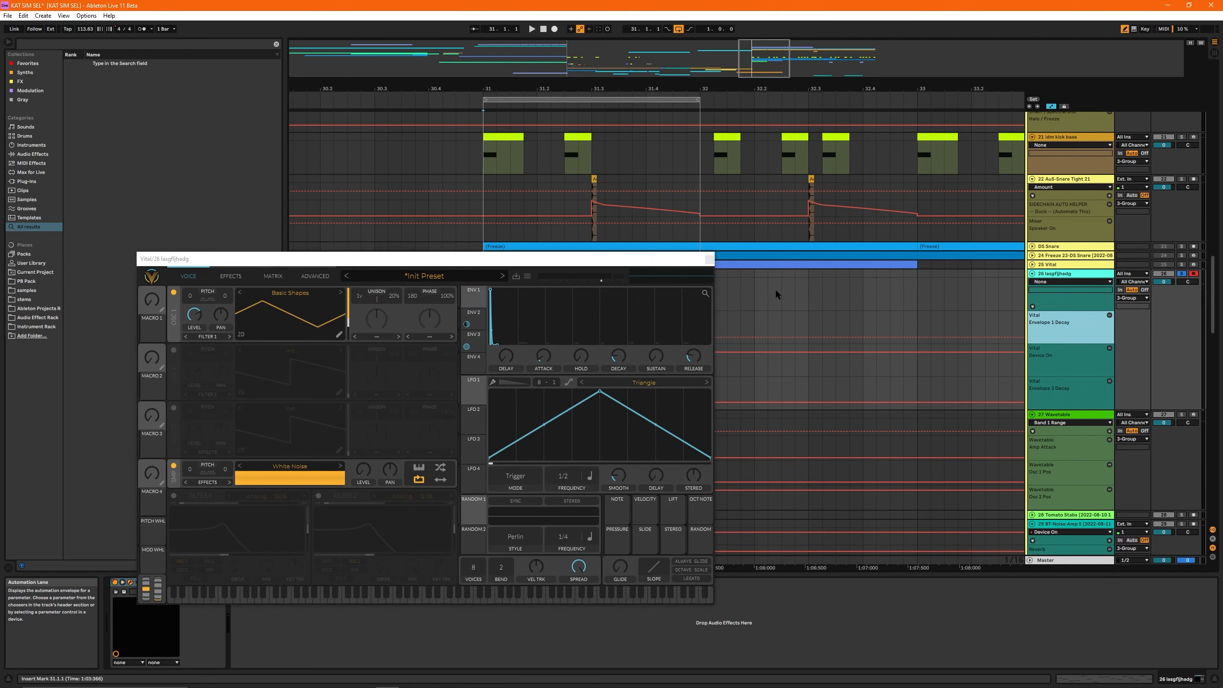
Step: Close Vital, draw a step at beat 31.2 in the Envelope 3 Decay lane and delete the Device On lane
{"action": "left_click", "coordinate": [709, 260]}
{"action": "left_click", "coordinate": [549, 386]}
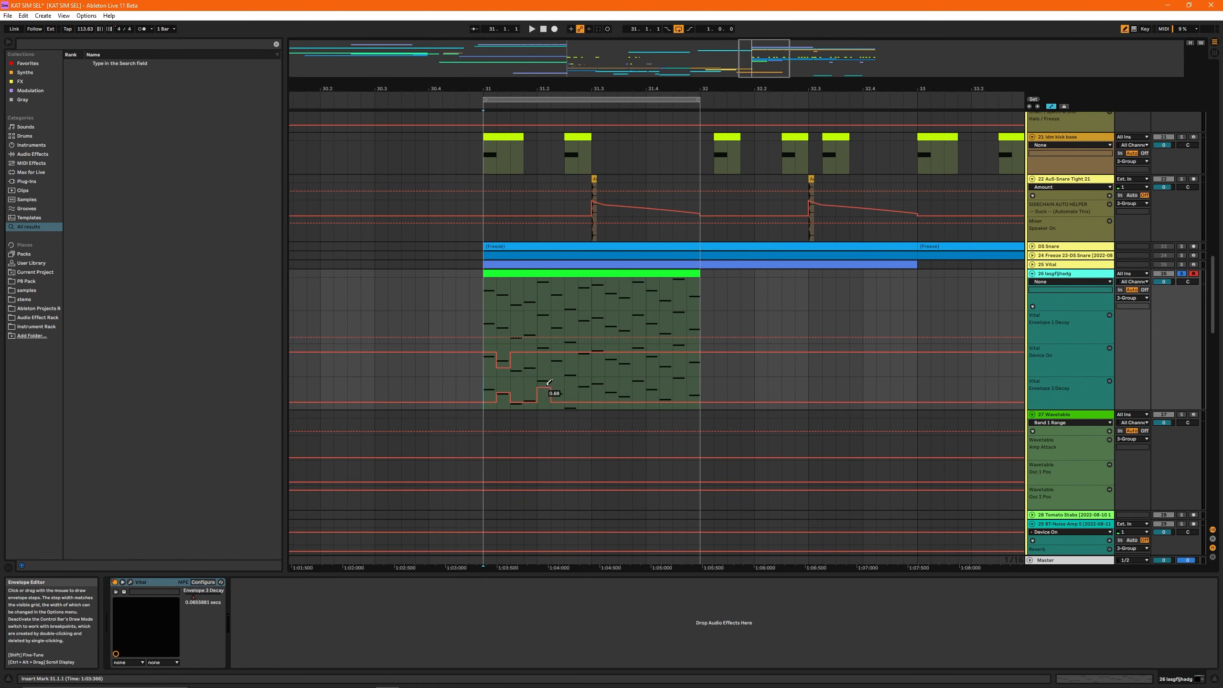
{"action": "left_click", "coordinate": [1111, 351]}
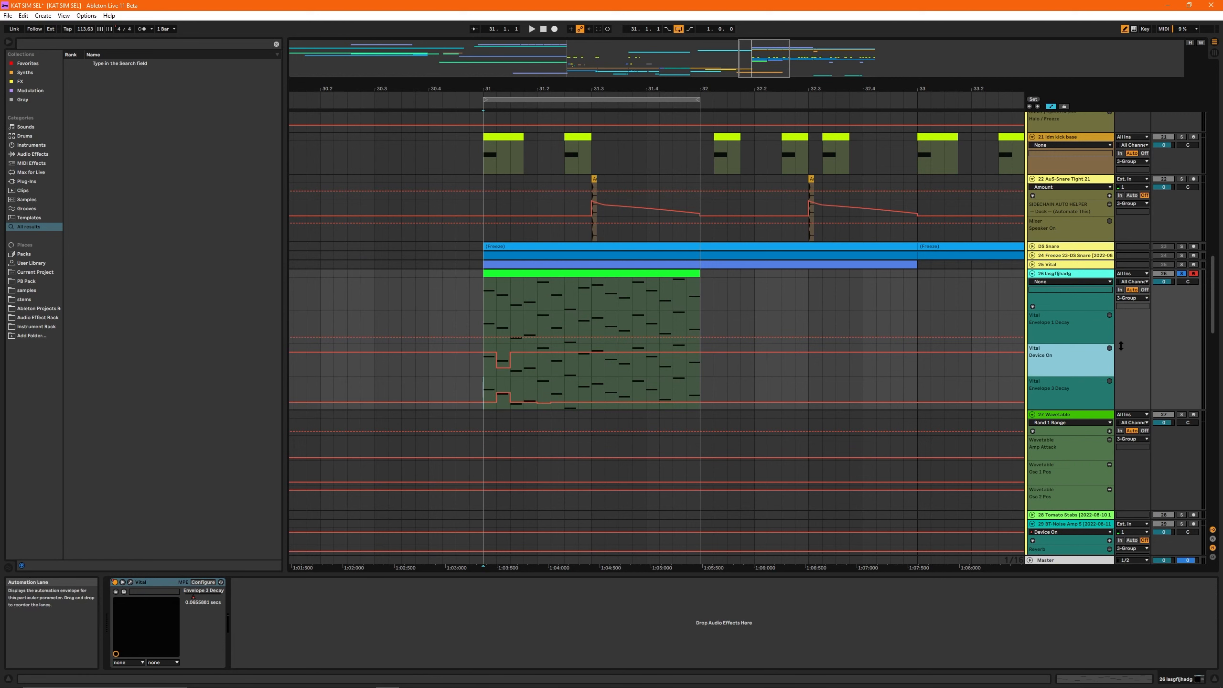
{"action": "left_click", "coordinate": [1110, 348]}
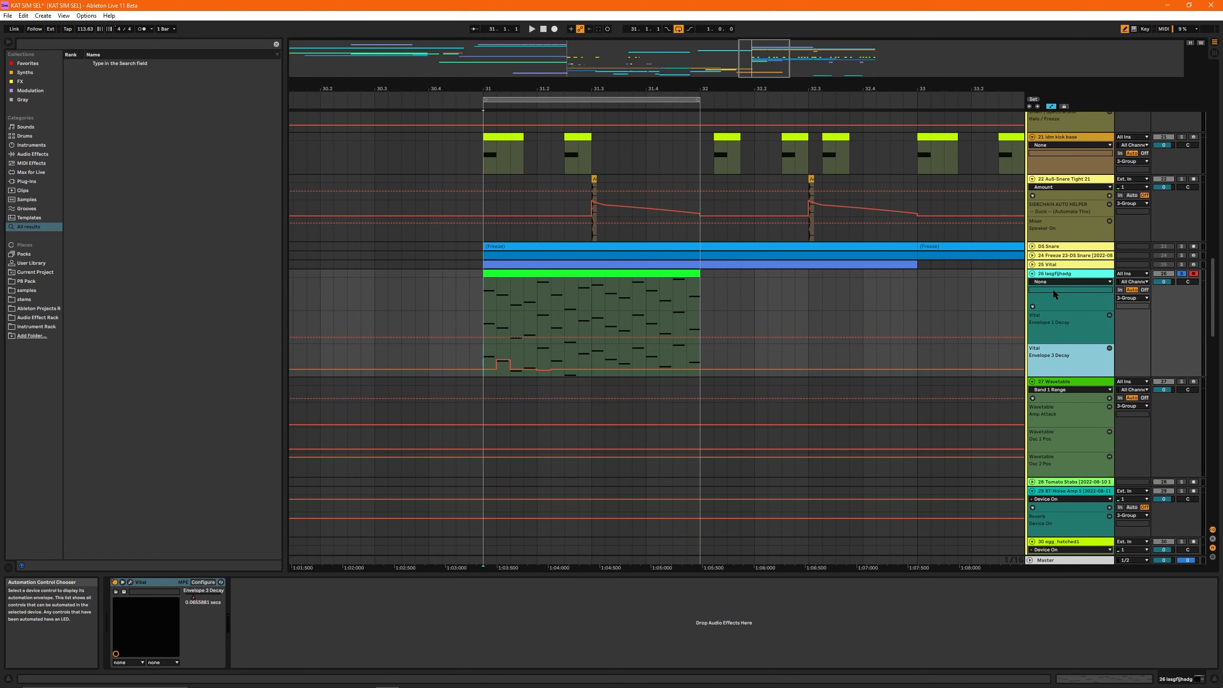
Step: Add another lane for Vital's Envelope 2 Decay and limit track 26's automation choices to automated parameters only
{"action": "left_click", "coordinate": [130, 583]}
{"action": "left_click", "coordinate": [479, 319]}
{"action": "left_click", "coordinate": [617, 357]}
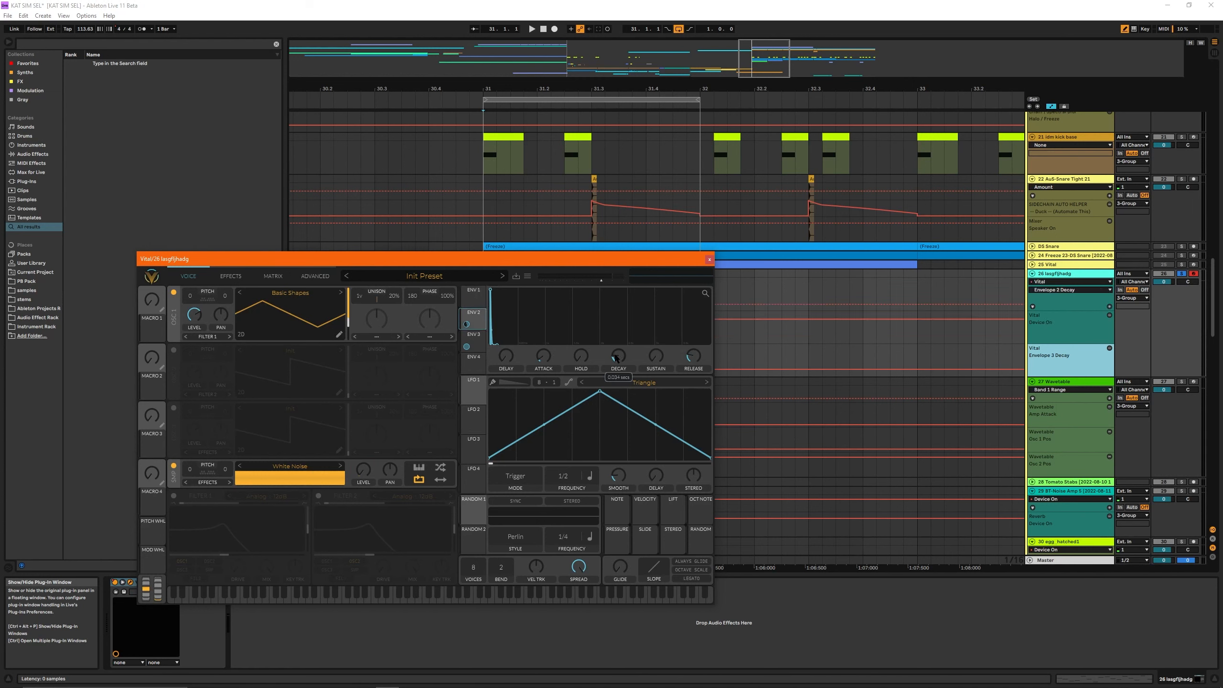
{"action": "left_click", "coordinate": [1109, 307]}
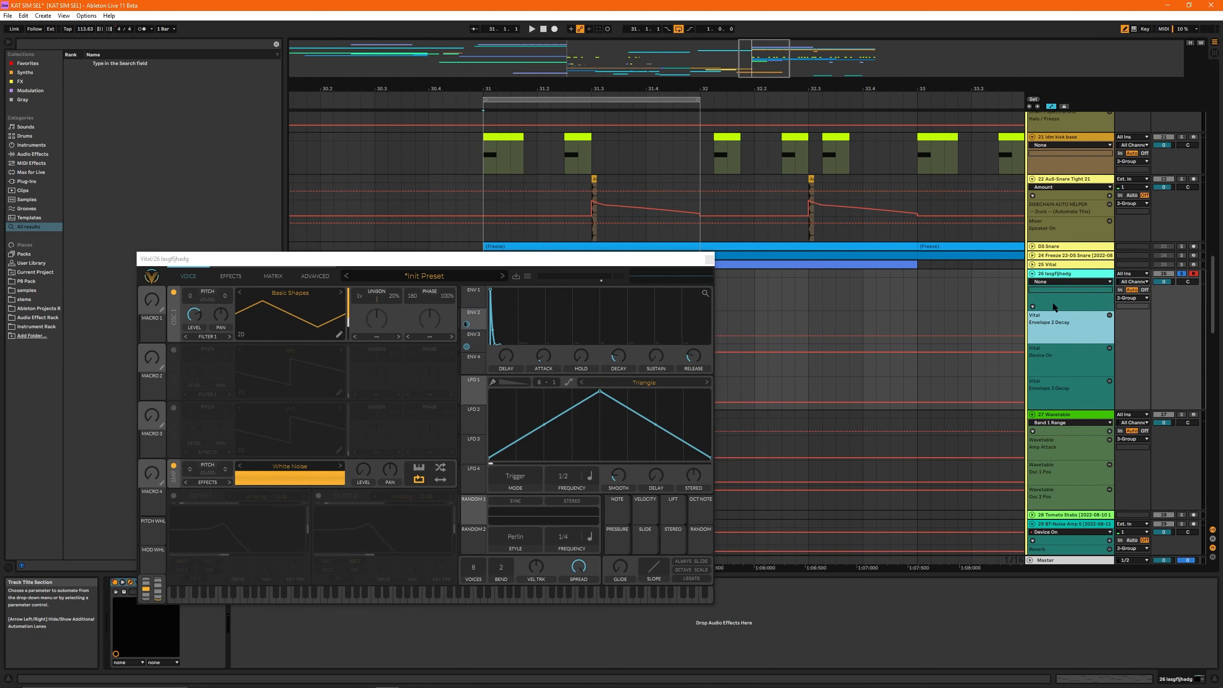
{"action": "left_click", "coordinate": [1070, 282]}
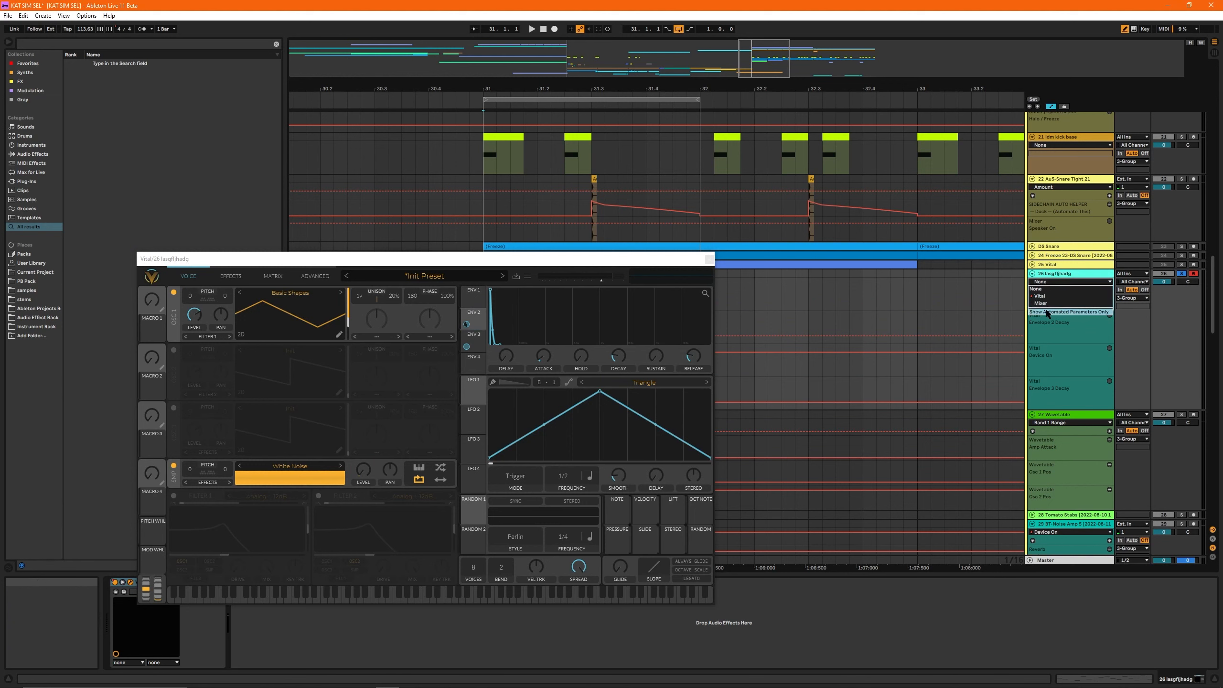
{"action": "left_click", "coordinate": [1048, 312]}
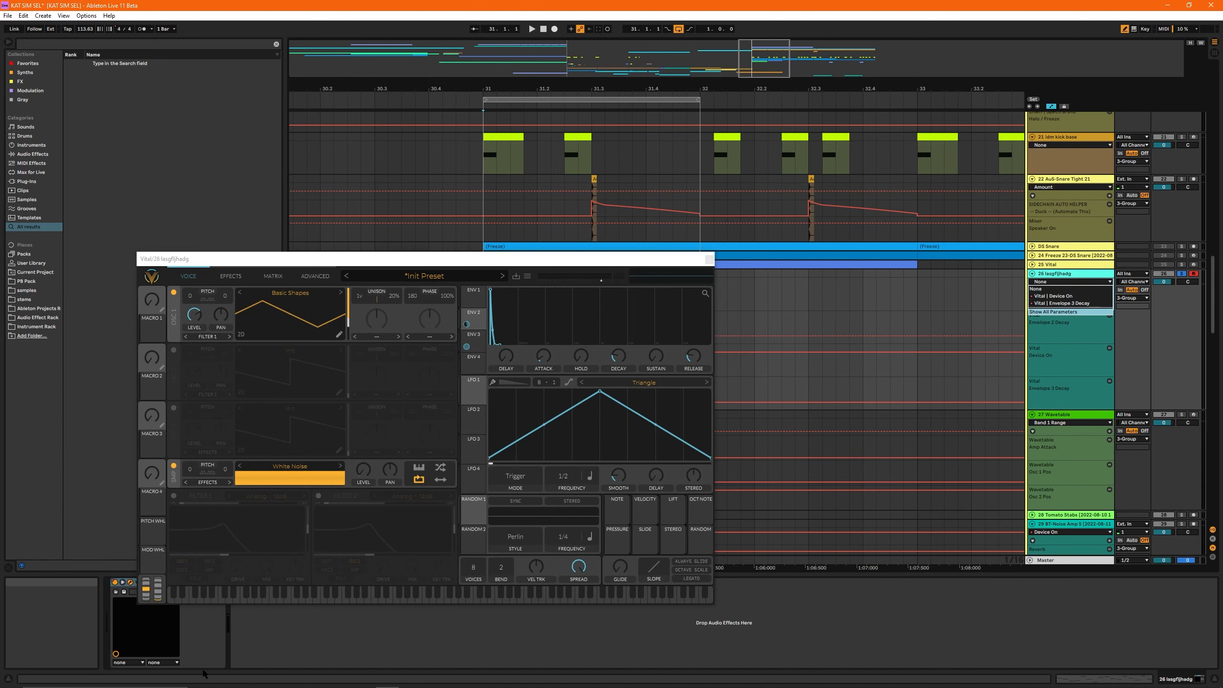
Step: Add Vital's Envelope 1 Decay to the device's configured parameters
{"action": "left_click_drag", "start_coordinate": [313, 259], "coordinate": [350, 187]}
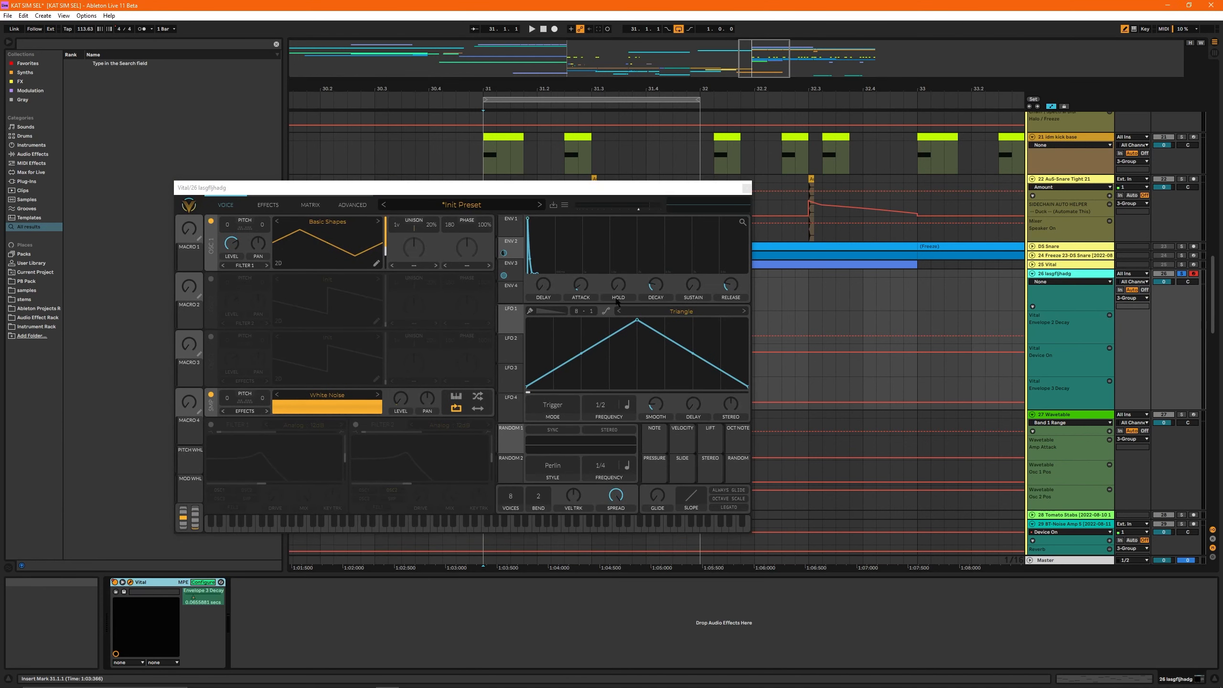
{"action": "left_click", "coordinate": [514, 223]}
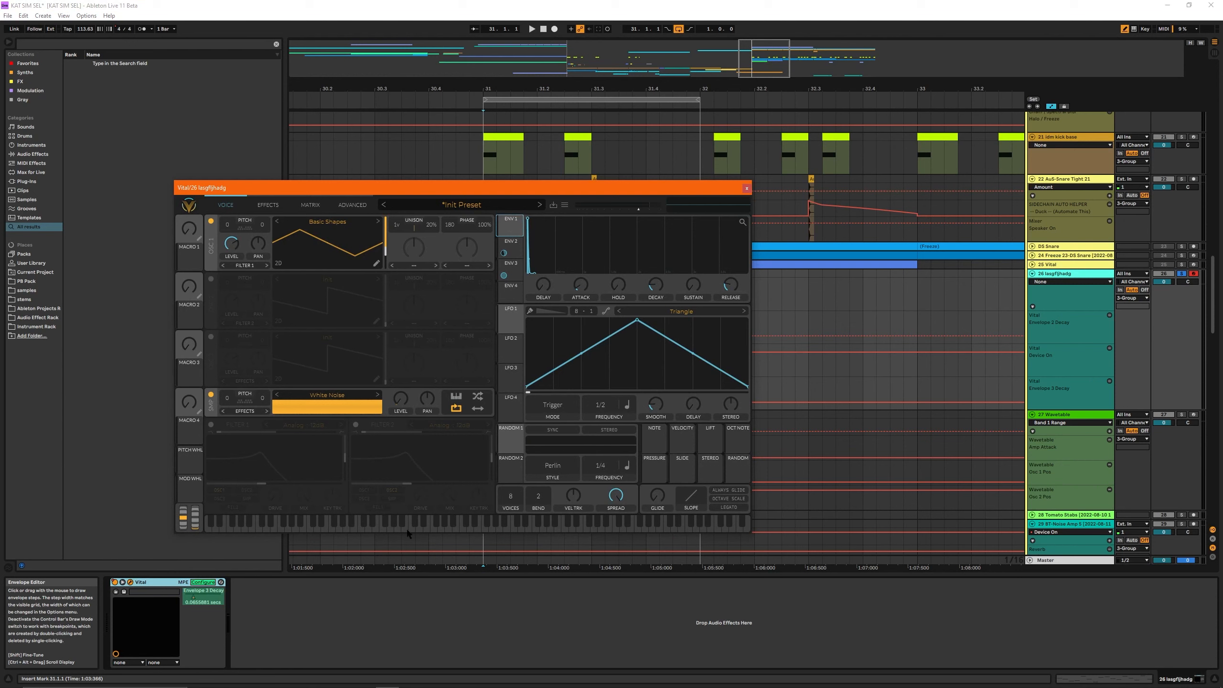
{"action": "left_click", "coordinate": [655, 288]}
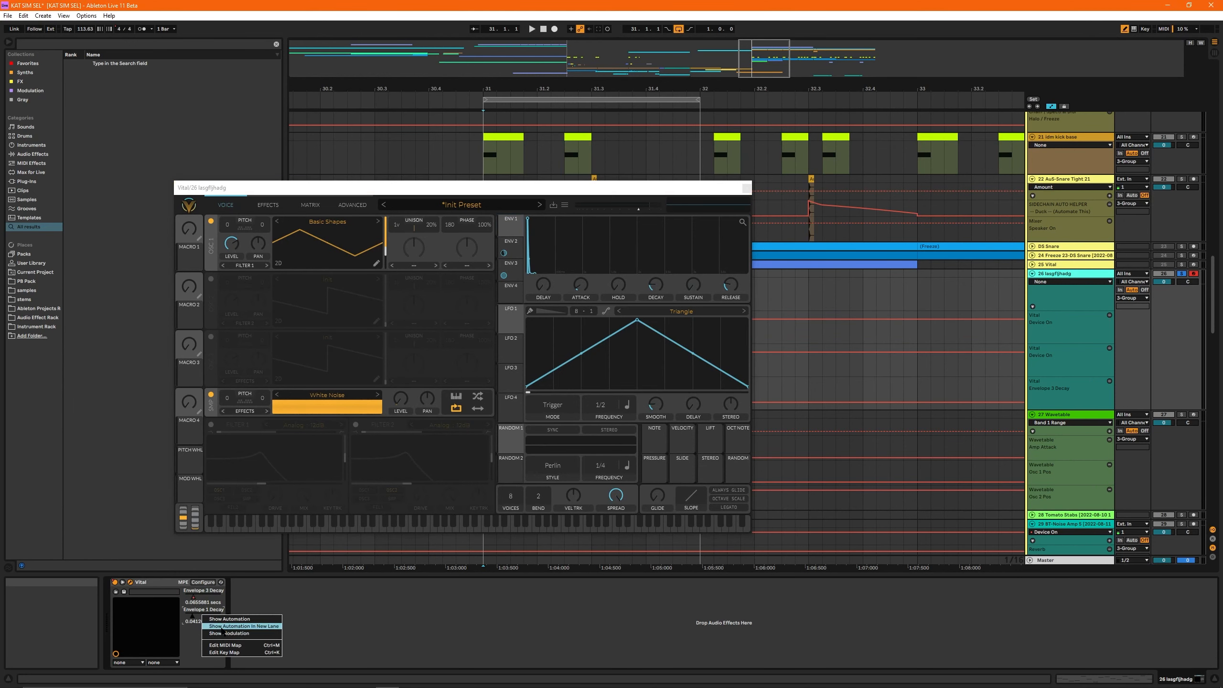
Step: Show Vital's Envelope 1 Decay automation in a new lane, close Vital and remove both Device On lanes from track 26
{"action": "left_click", "coordinate": [205, 619]}
{"action": "left_click", "coordinate": [747, 187]}
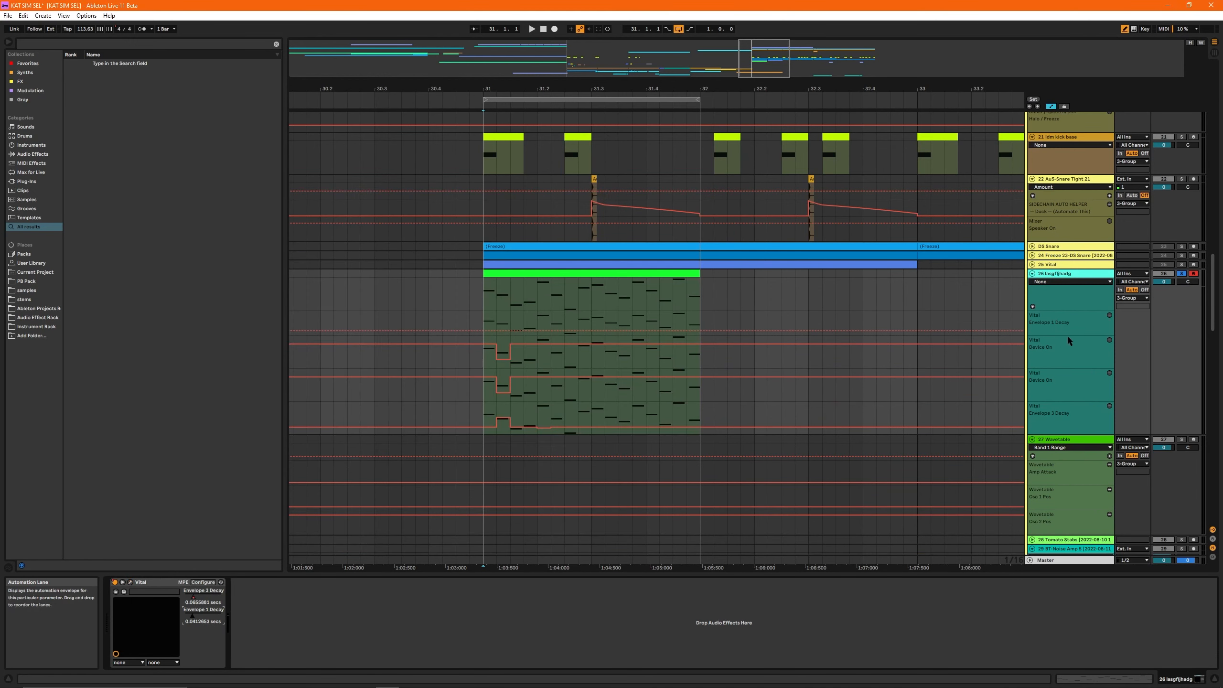
{"action": "double_click", "coordinate": [1110, 340]}
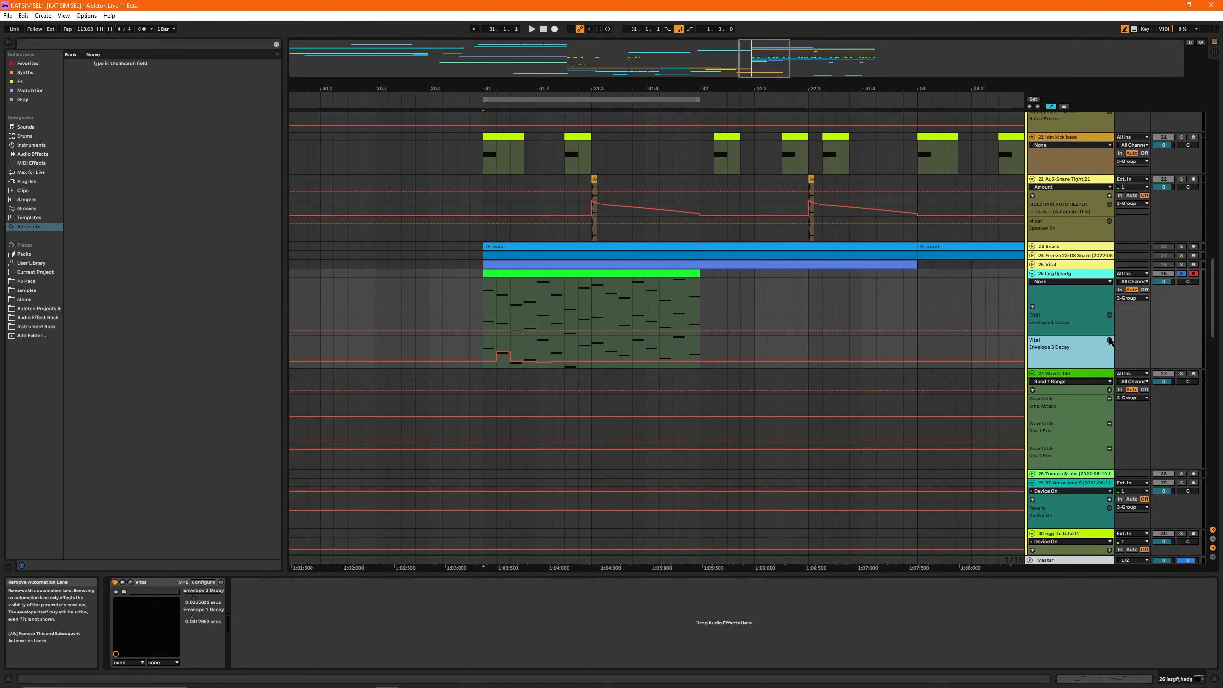
Step: Reopen Vital and assign Envelope 1 as a modulation source for Filter 1
{"action": "left_click", "coordinate": [128, 586]}
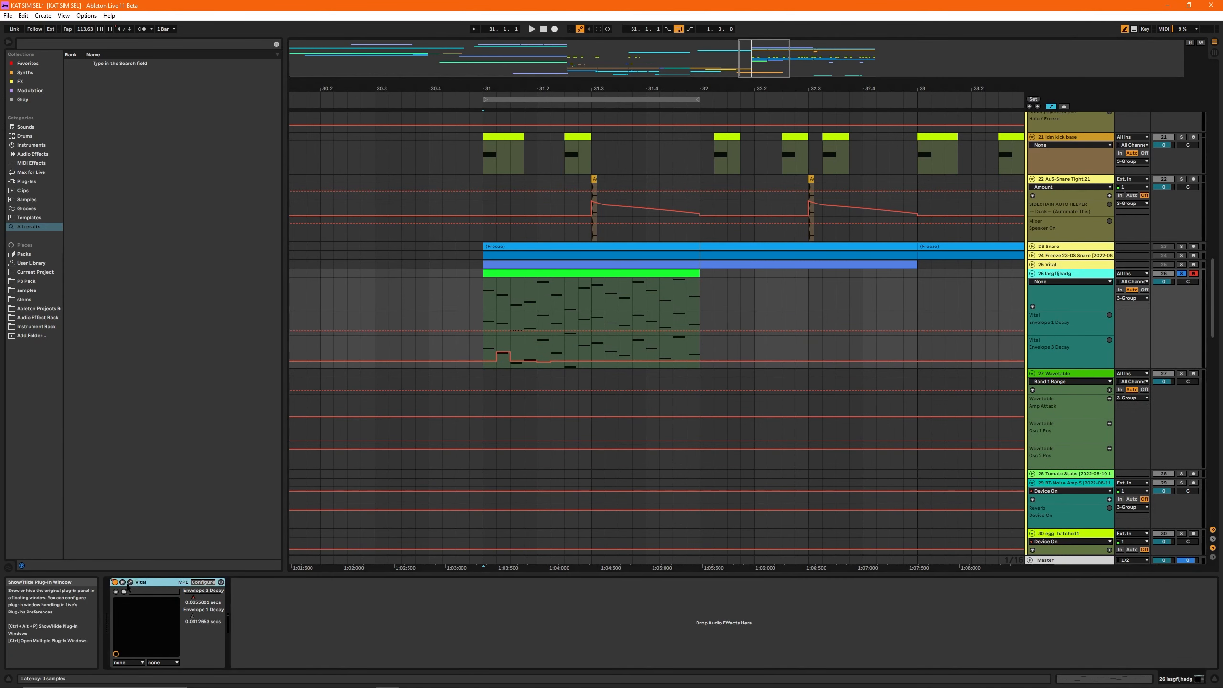
{"action": "left_click", "coordinate": [129, 583]}
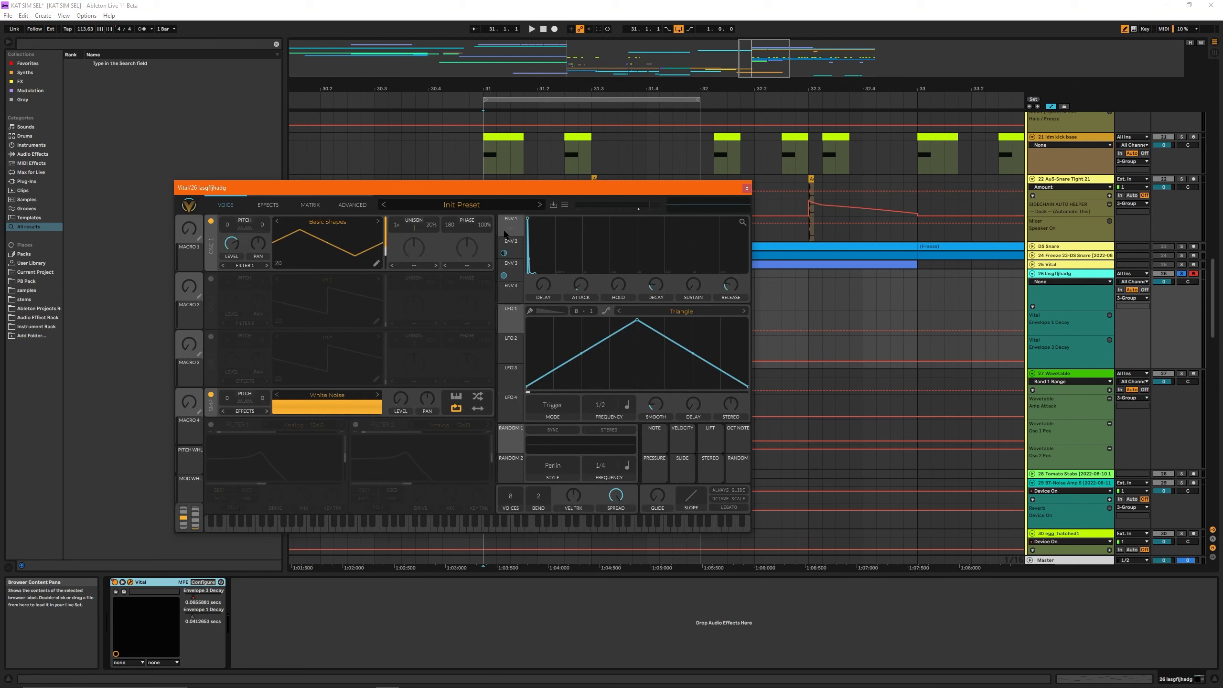
{"action": "left_click_drag", "start_coordinate": [510, 227], "coordinate": [270, 276]}
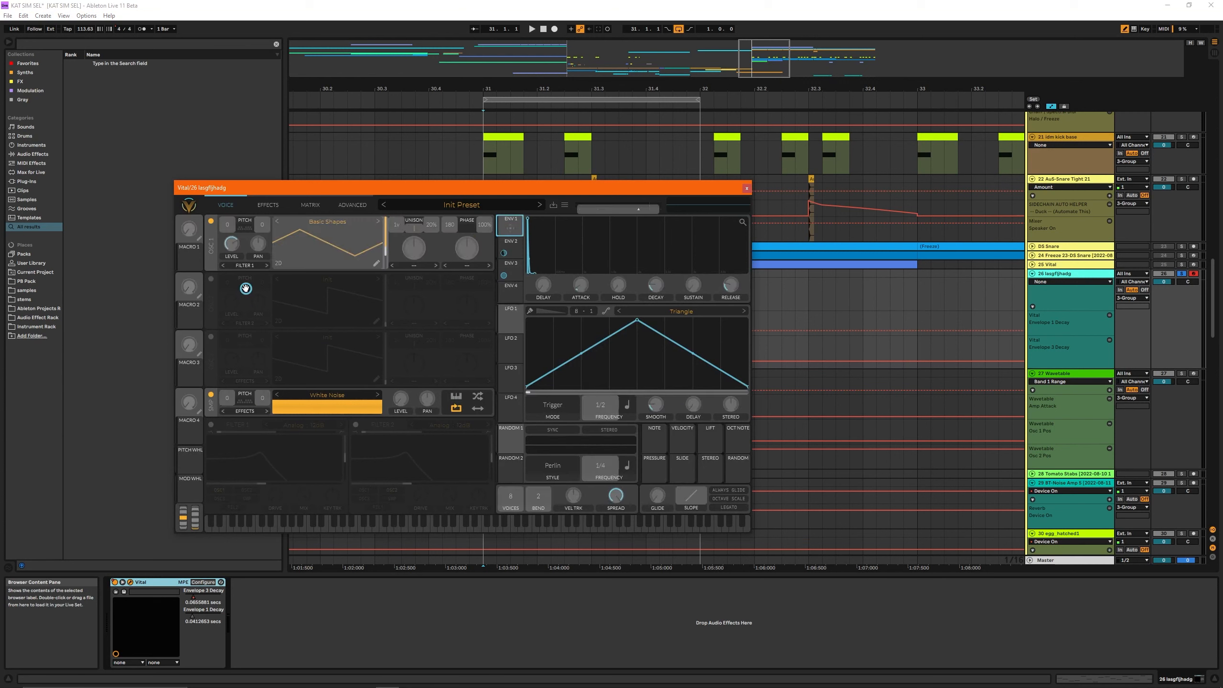
{"action": "left_click_drag", "start_coordinate": [311, 492], "coordinate": [306, 487]}
{"action": "left_click", "coordinate": [210, 425]}
{"action": "left_click_drag", "start_coordinate": [511, 228], "coordinate": [254, 481]}
{"action": "left_click", "coordinate": [211, 425]}
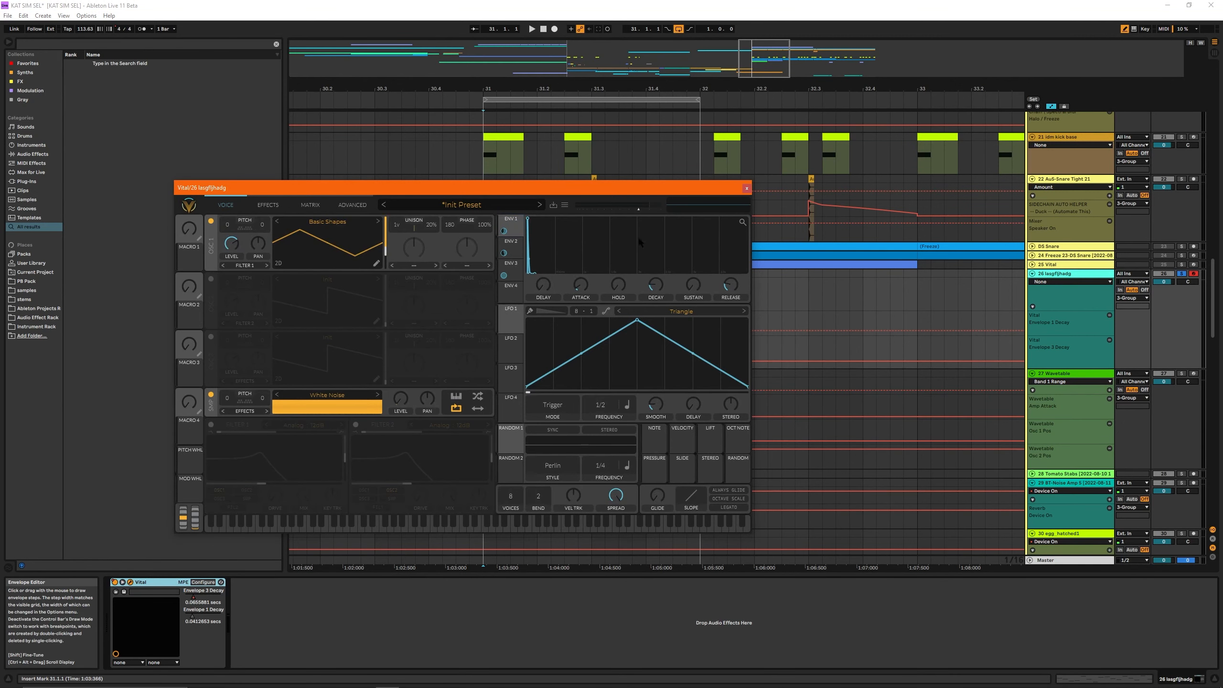
Step: Add Vital's Envelope 2 Decay to the device's configured parameters and close the Vital window
{"action": "left_click_drag", "start_coordinate": [619, 187], "coordinate": [651, 256]}
{"action": "left_click", "coordinate": [551, 300]}
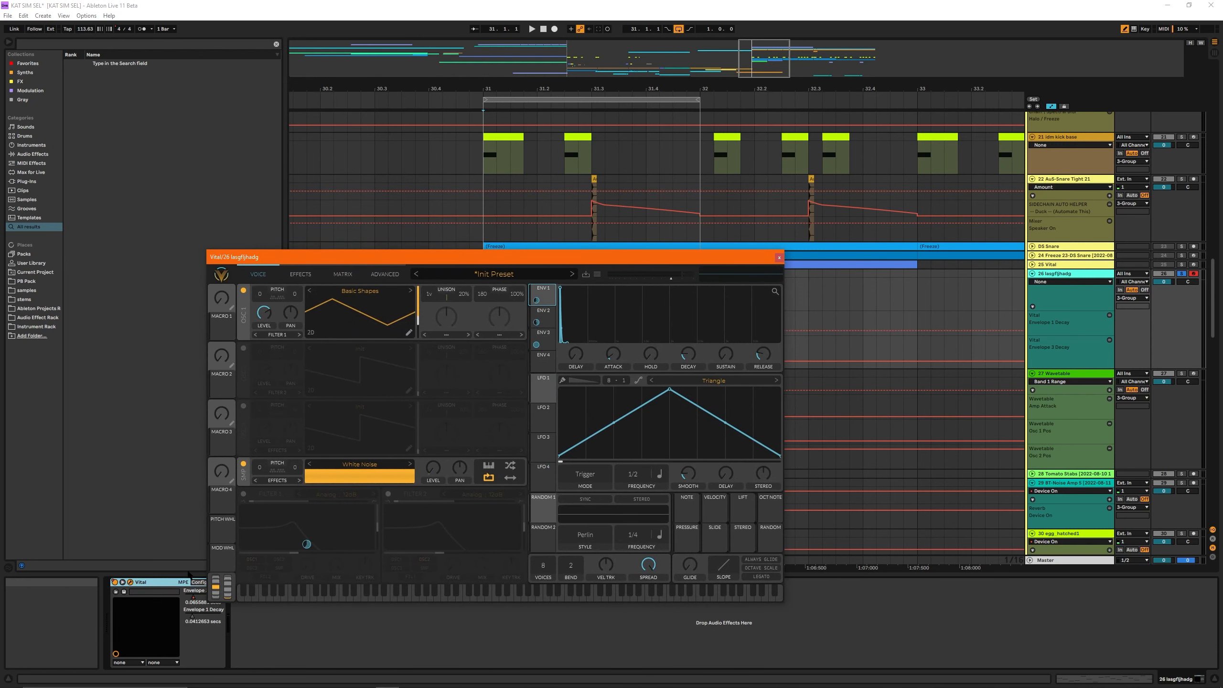
{"action": "left_click", "coordinate": [197, 584]}
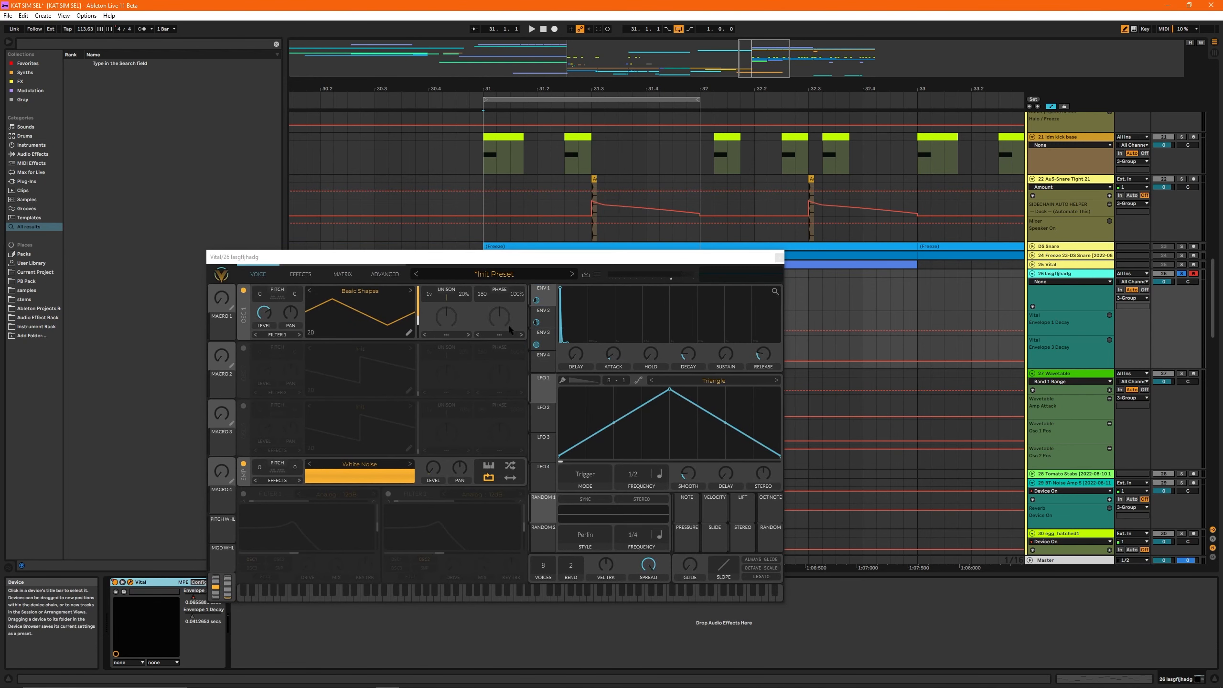
{"action": "left_click", "coordinate": [654, 341]}
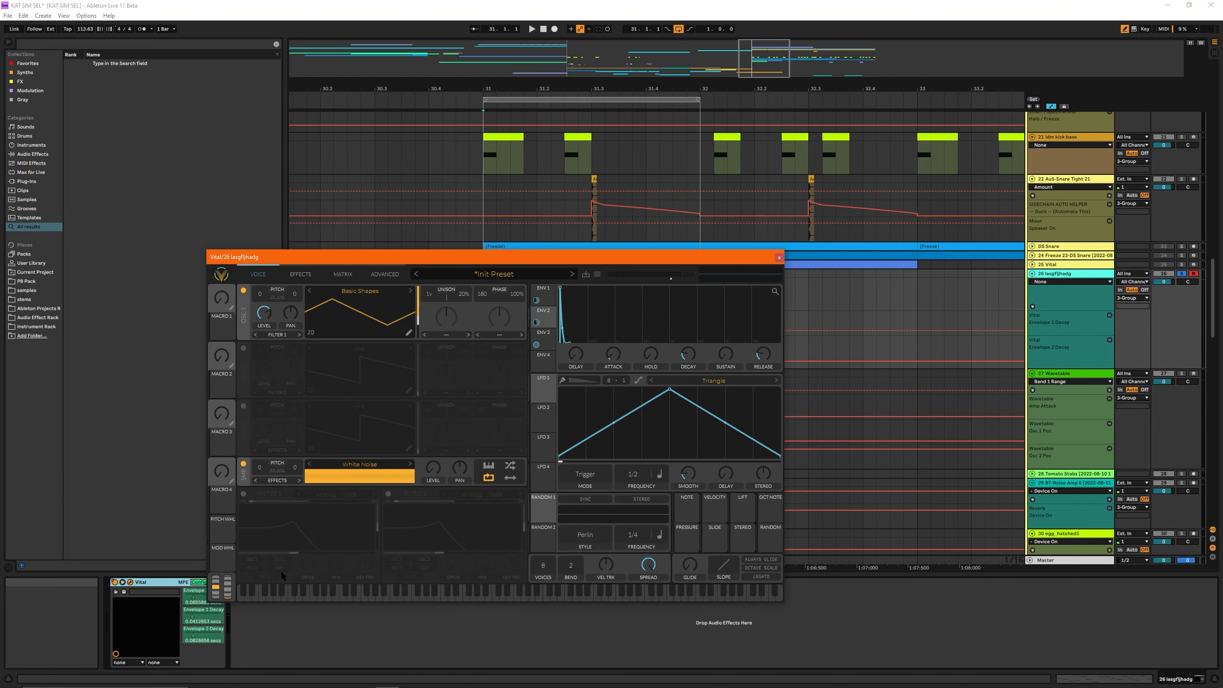
{"action": "left_click", "coordinate": [197, 583]}
{"action": "left_click", "coordinate": [779, 257]}
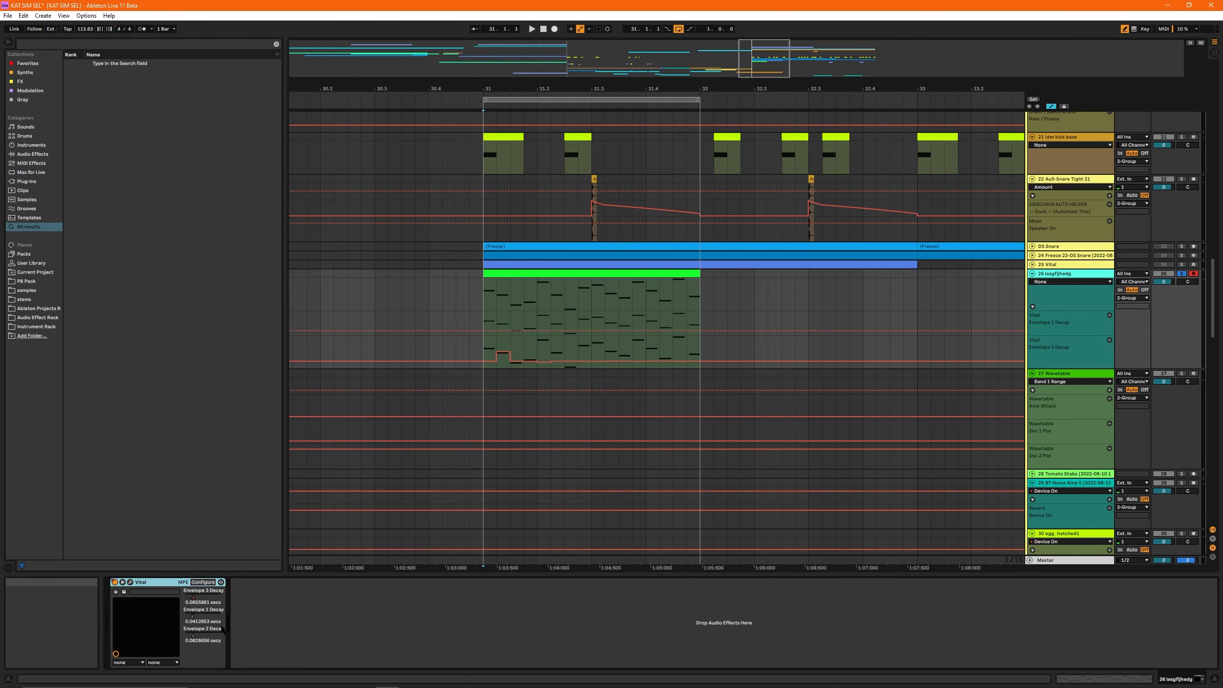
Step: Show Envelope 2 Decay in a new automation lane and place it between the Envelope 1 and Envelope 3 Decay lanes
{"action": "left_click", "coordinate": [204, 629]}
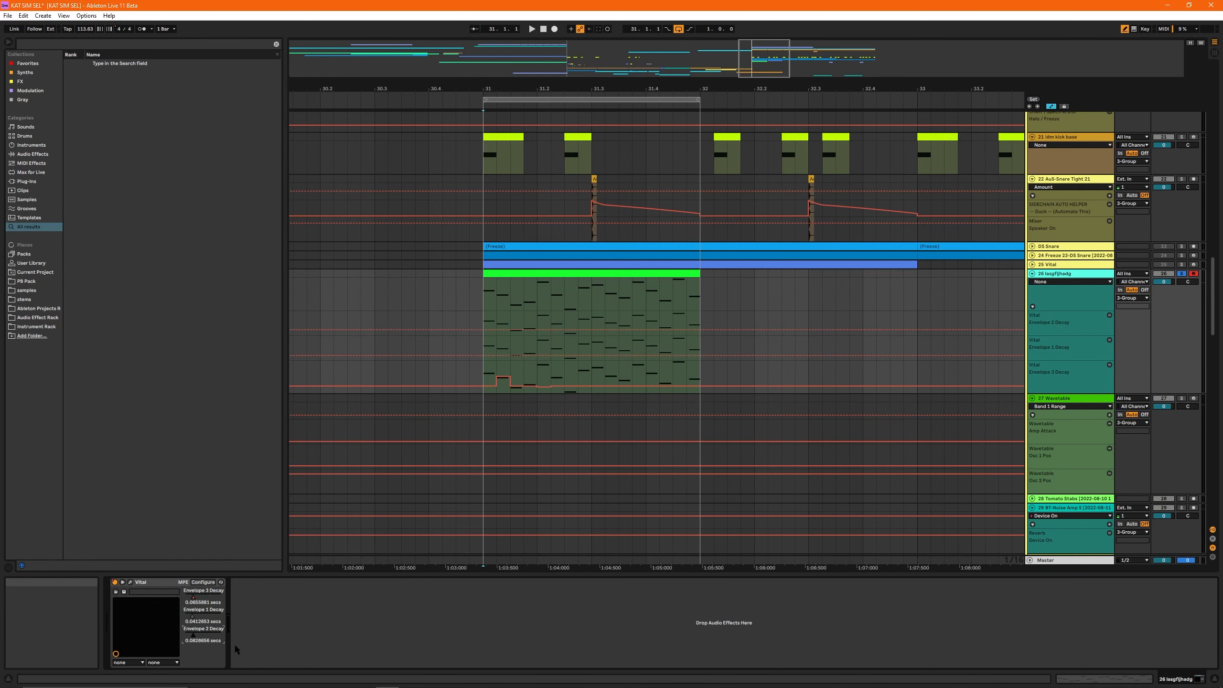
{"action": "left_click", "coordinate": [1081, 324]}
{"action": "left_click_drag", "start_coordinate": [1061, 333], "coordinate": [1068, 364]}
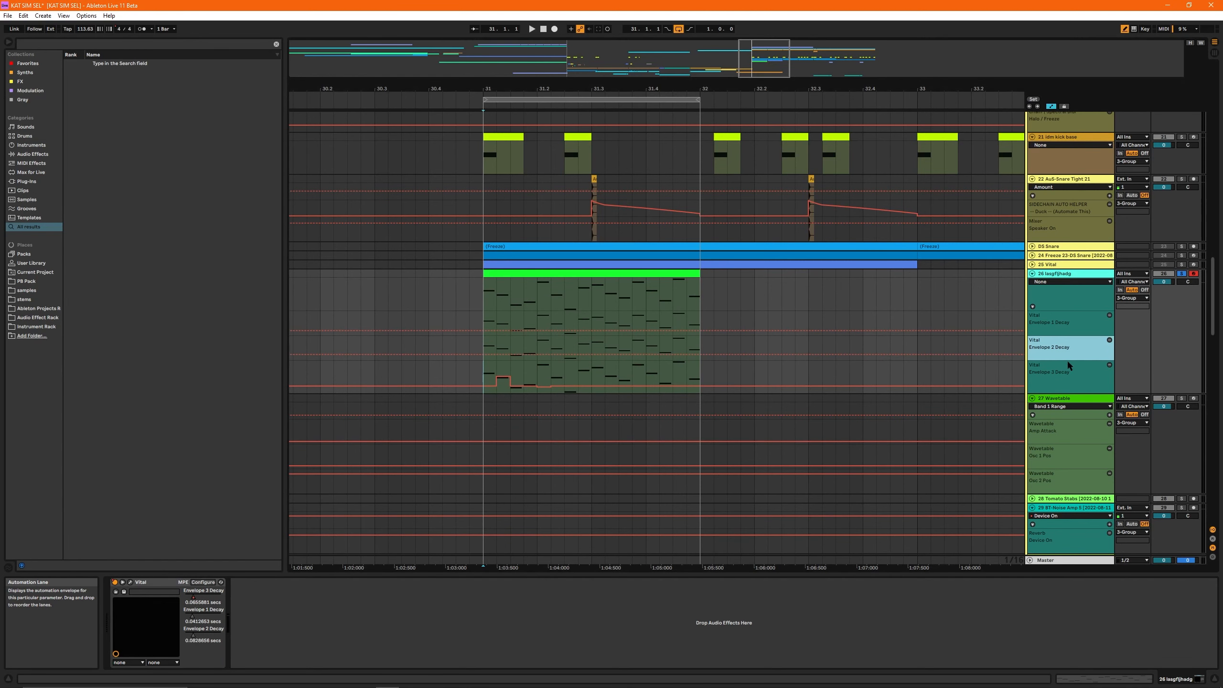
Step: Draw the Envelope 1 Decay automation down to 0.00 across bar 31
{"action": "left_click_drag", "start_coordinate": [487, 89], "coordinate": [602, 109]}
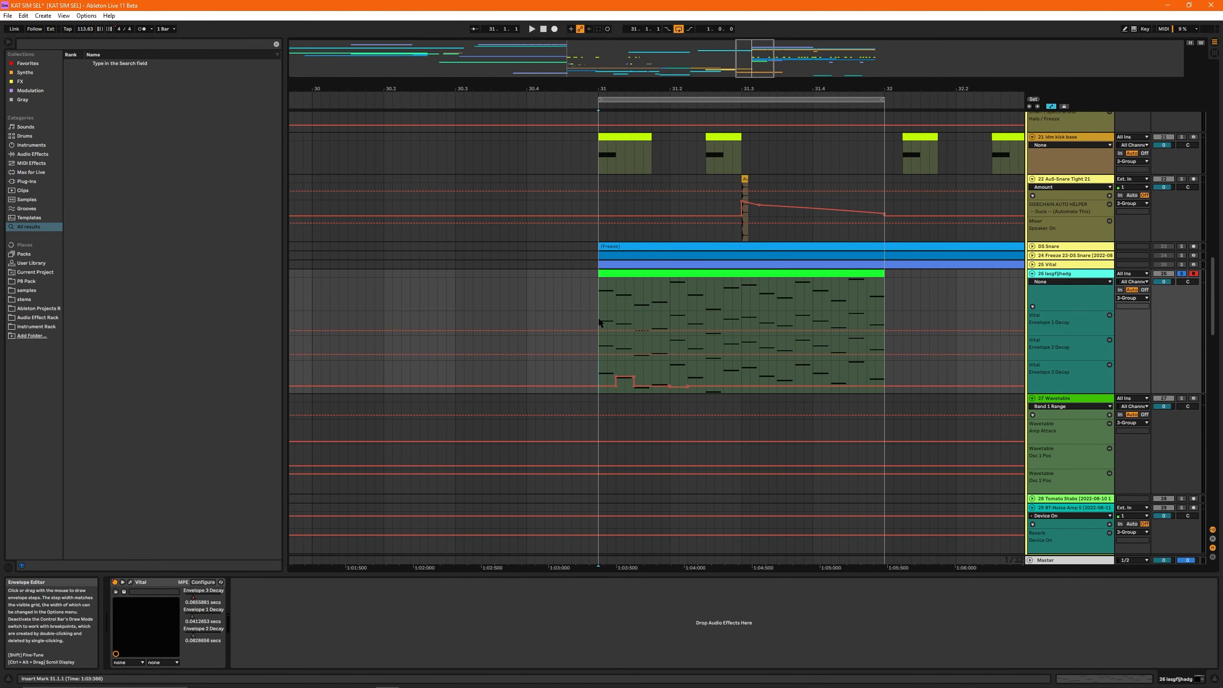
{"action": "key", "text": "space"}
{"action": "left_click_drag", "start_coordinate": [804, 89], "coordinate": [731, 92]}
{"action": "right_click", "coordinate": [606, 291]}
{"action": "left_click", "coordinate": [675, 386]}
{"action": "key", "text": "b"}
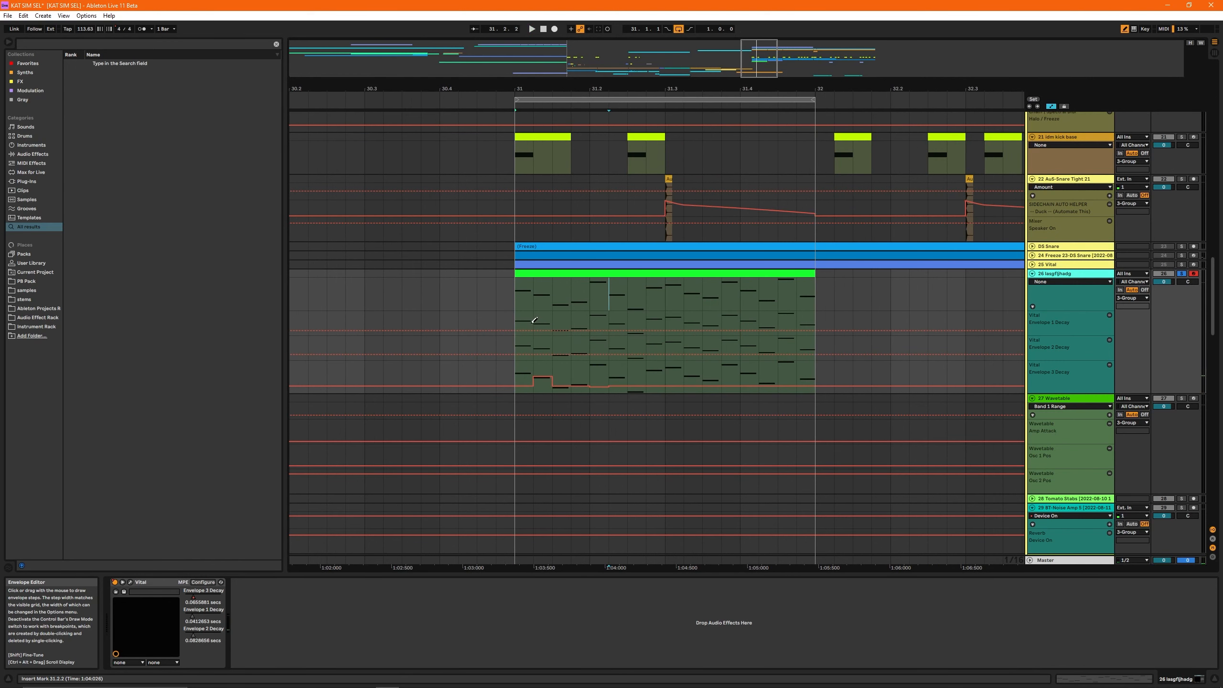
{"action": "left_click", "coordinate": [528, 328]}
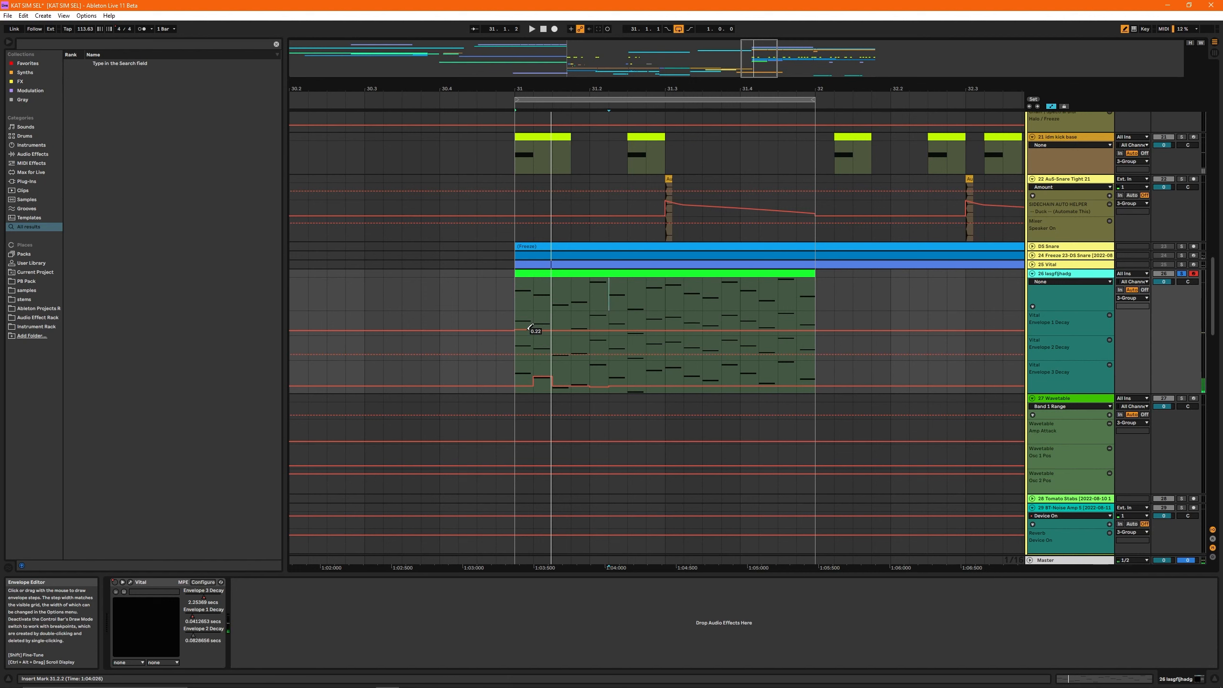
{"action": "mouse_move", "coordinate": [544, 328]}
{"action": "left_mouse_down"}
{"action": "mouse_move", "coordinate": [525, 366]}
{"action": "mouse_move", "coordinate": [876, 368]}
{"action": "left_mouse_up"}
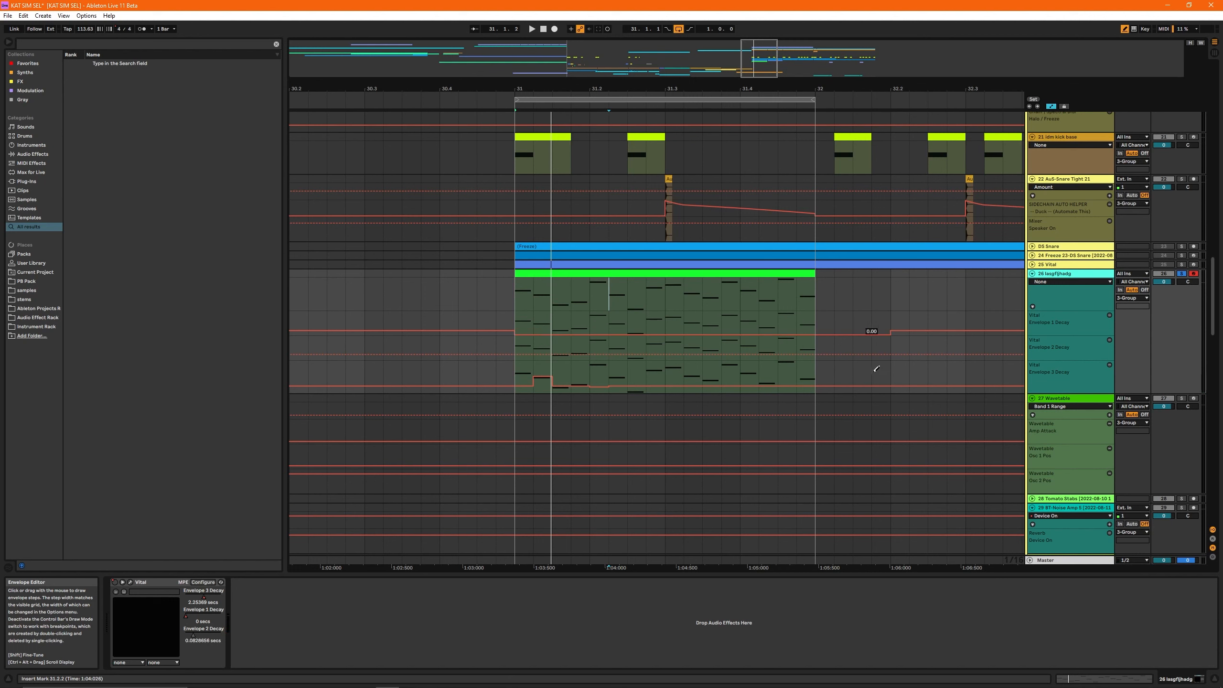
Step: Redraw the Envelope 1 Decay automation just past bar 32 and add a raised step at 31.1.4
{"action": "left_click_drag", "start_coordinate": [821, 328], "coordinate": [886, 331]}
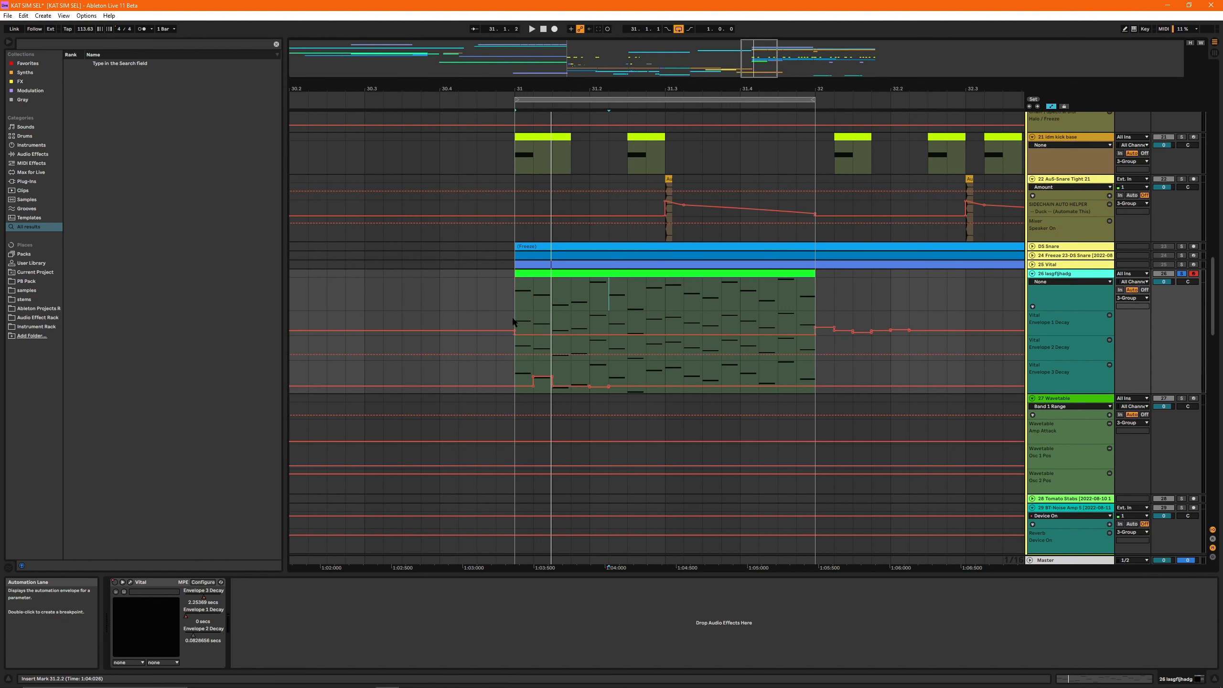
{"action": "left_click_drag", "start_coordinate": [515, 323], "coordinate": [815, 332]}
{"action": "key", "text": "b"}
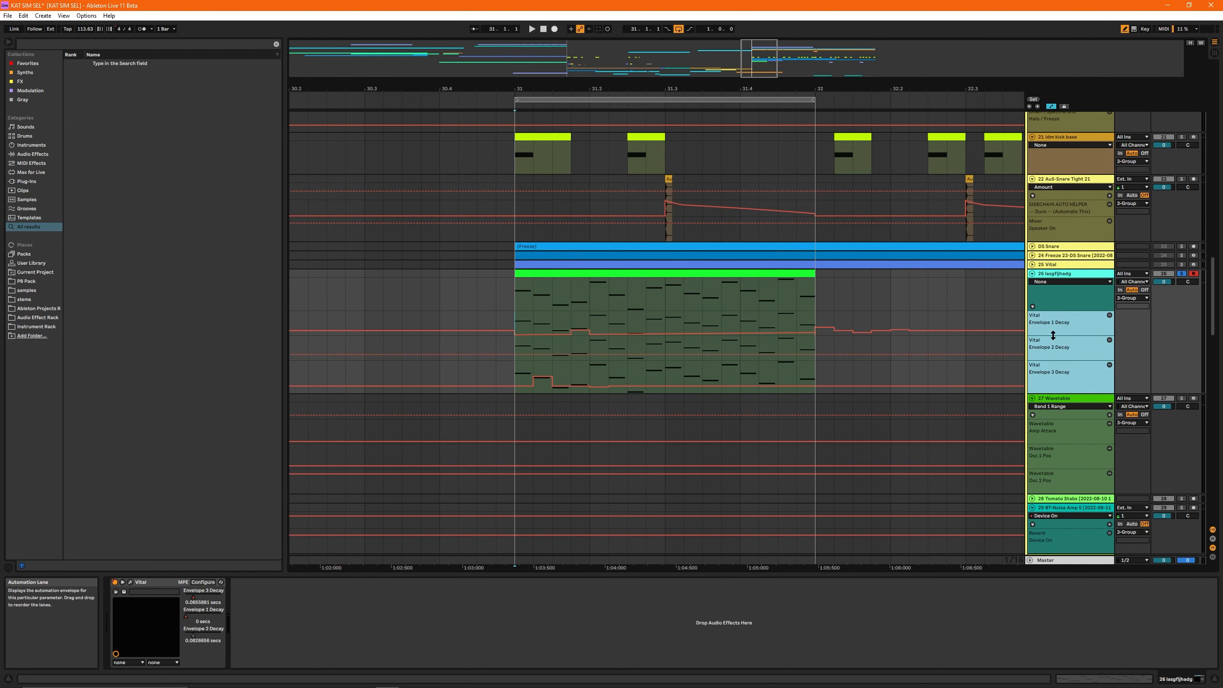
Step: Heighten the three envelope decay lanes on track 26 and draw Envelope 1 Decay steps at 31.1.3 and 31.2
{"action": "left_click_drag", "start_coordinate": [1053, 335], "coordinate": [1053, 368]}
{"action": "scroll", "coordinate": [599, 386], "scroll_direction": "up", "scroll_amount": 5}
{"action": "left_click_drag", "start_coordinate": [514, 89], "coordinate": [514, 56]}
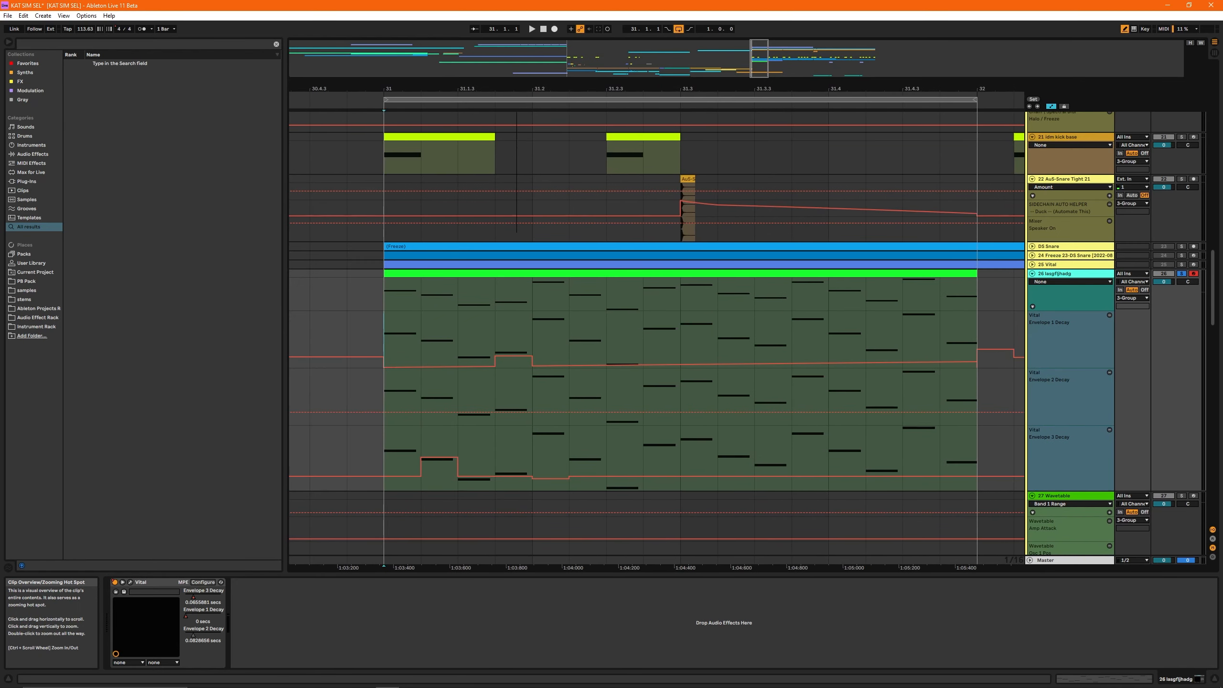
{"action": "key", "text": "space"}
{"action": "key", "text": "space"}
{"action": "left_click", "coordinate": [565, 360]}
{"action": "key", "text": "space"}
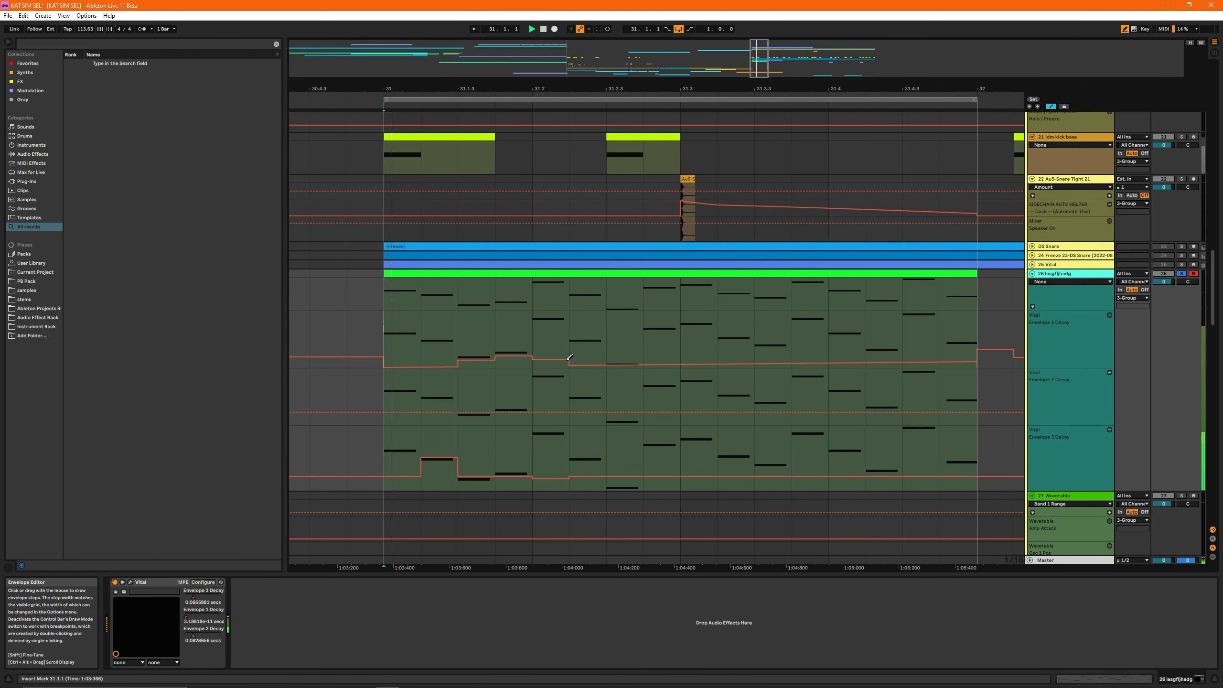
Step: Draw varied Envelope 1 Decay steps on each sixteenth from 31.2.2 to the end of bar 31 during loop playback
{"action": "left_click", "coordinate": [589, 353]}
{"action": "left_click", "coordinate": [618, 358]}
{"action": "left_click_drag", "start_coordinate": [667, 358], "coordinate": [854, 355]}
{"action": "left_click", "coordinate": [854, 356]}
{"action": "left_click", "coordinate": [885, 362]}
{"action": "left_click", "coordinate": [919, 353]}
{"action": "left_click", "coordinate": [946, 361]}
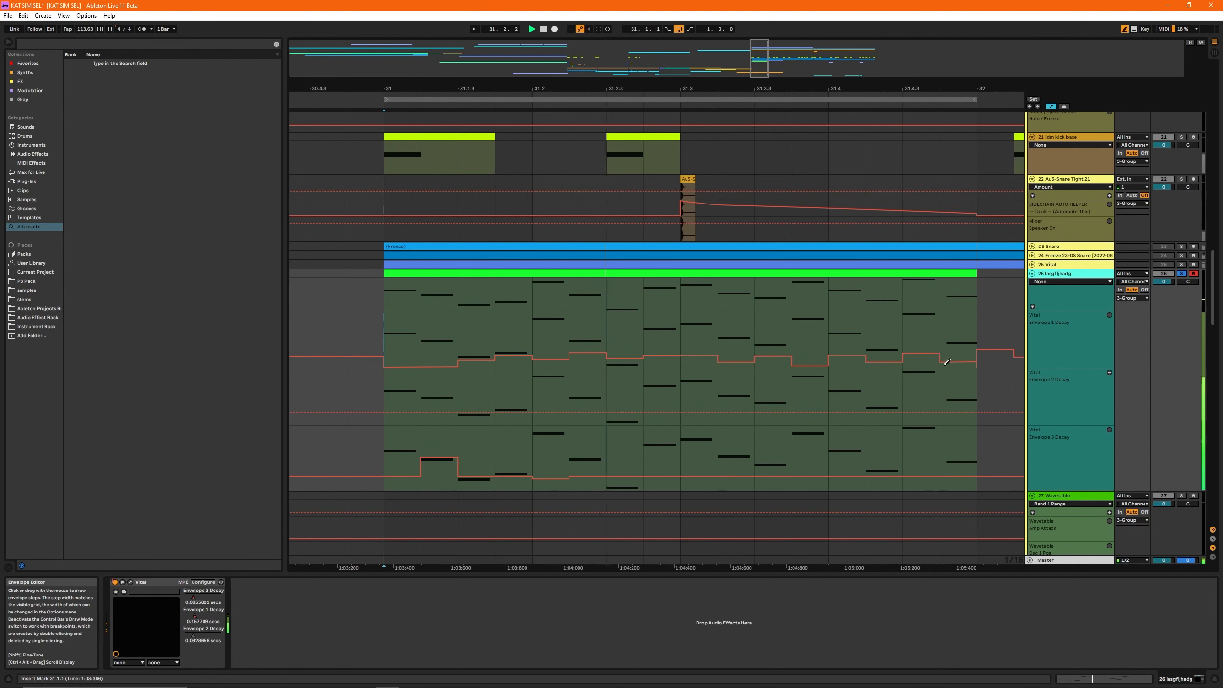
{"action": "left_click", "coordinate": [846, 361]}
{"action": "left_click", "coordinate": [885, 352]}
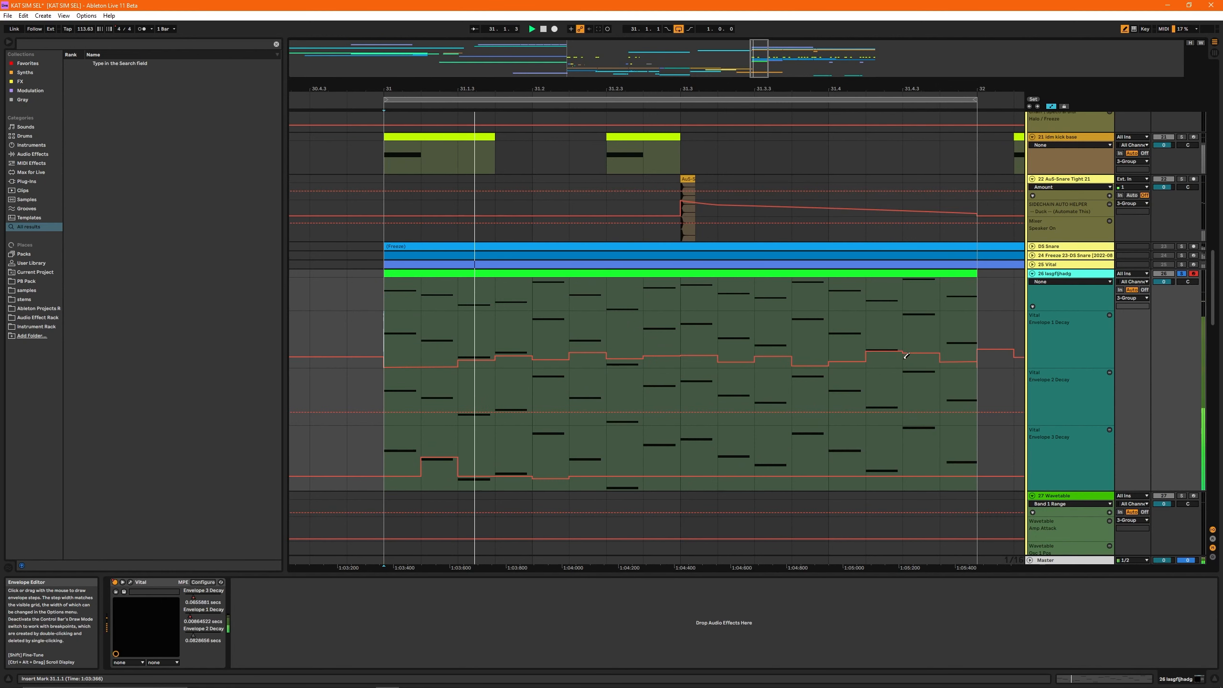
{"action": "left_click", "coordinate": [919, 358]}
{"action": "left_click", "coordinate": [950, 356]}
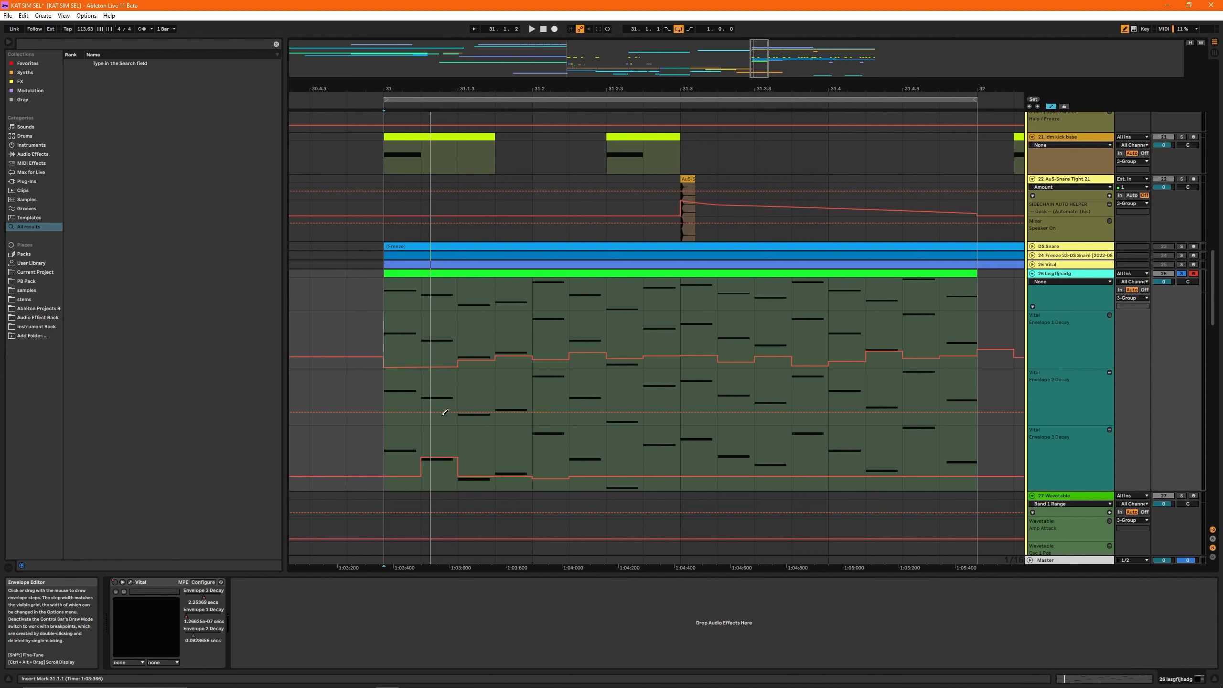
Step: Draw Envelope 2 Decay steps at 31.1.3, 31.1.4, 31.2.2 and 31.2.3 while auditioning the loop
{"action": "key", "text": "space"}
{"action": "left_click_drag", "start_coordinate": [474, 404], "coordinate": [512, 414]}
{"action": "key", "text": "space"}
{"action": "key", "text": "space"}
{"action": "key", "text": "space"}
{"action": "key", "text": "space"}
{"action": "key", "text": "space"}
{"action": "key", "text": "space"}
{"action": "left_click", "coordinate": [594, 404]}
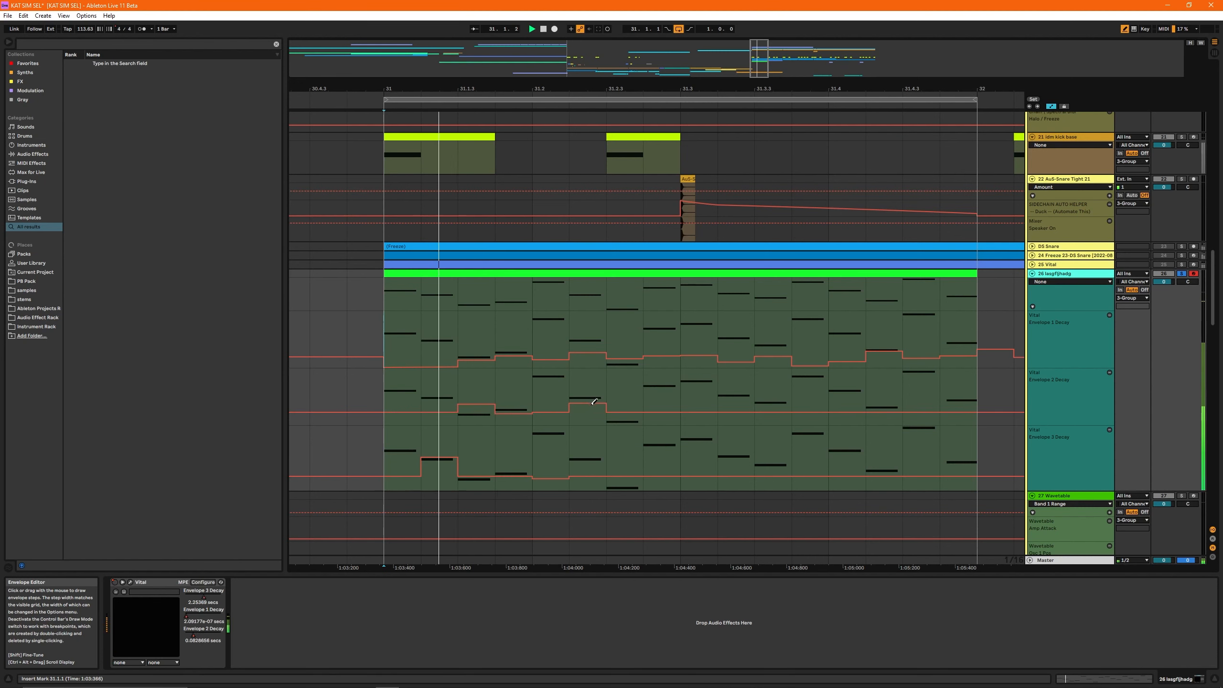
{"action": "left_click", "coordinate": [639, 411]}
{"action": "left_click", "coordinate": [602, 407]}
{"action": "key", "text": "space"}
{"action": "key", "text": "space"}
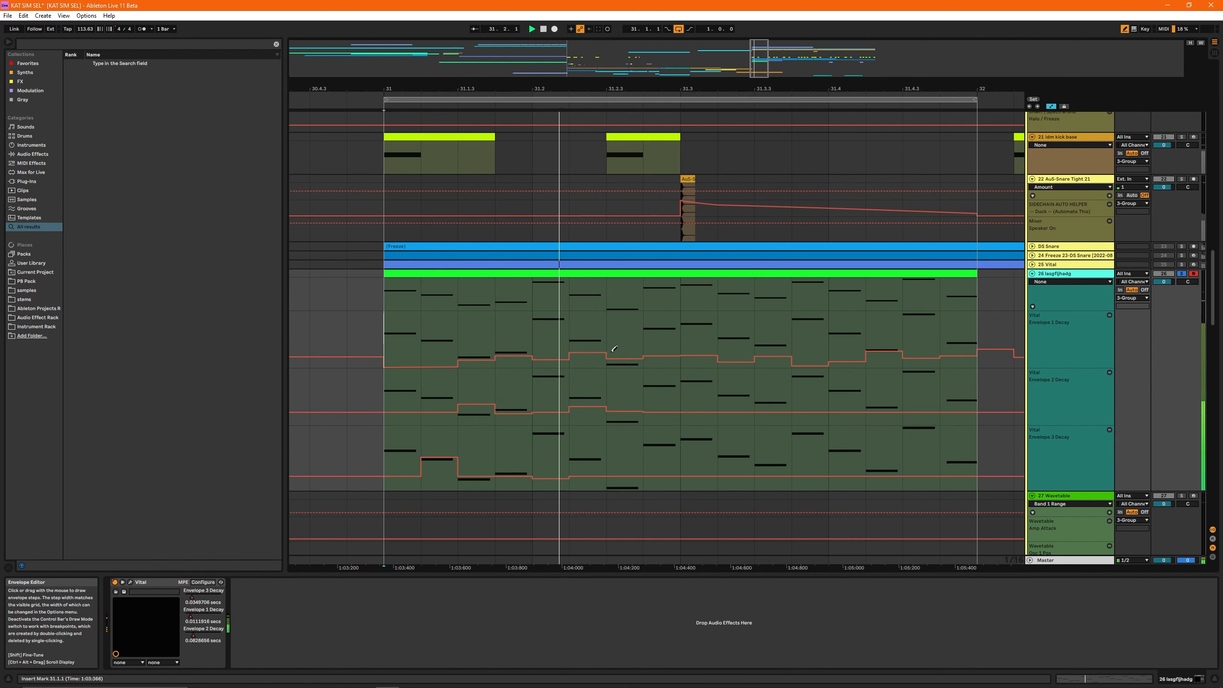
Step: Open track 26's MIDI clip and transpose the F#3 note at 31.2.2 down three octaves to F#0
{"action": "double_click", "coordinate": [618, 274]}
{"action": "key", "text": "space"}
{"action": "key", "text": "b"}
{"action": "key", "text": "space"}
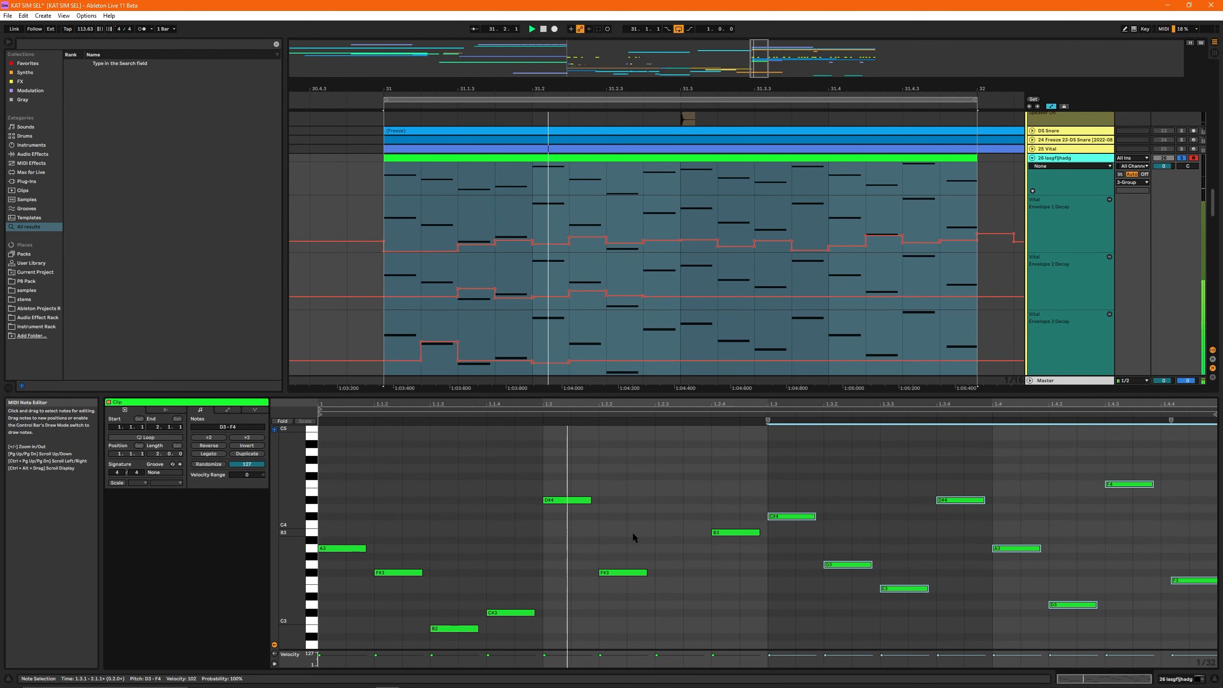
{"action": "key", "text": "space"}
{"action": "left_click", "coordinate": [624, 573]}
{"action": "key", "text": "shift+Down"}
{"action": "key", "text": "shift+Down"}
{"action": "key", "text": "shift+Up"}
{"action": "key", "text": "shift+Down"}
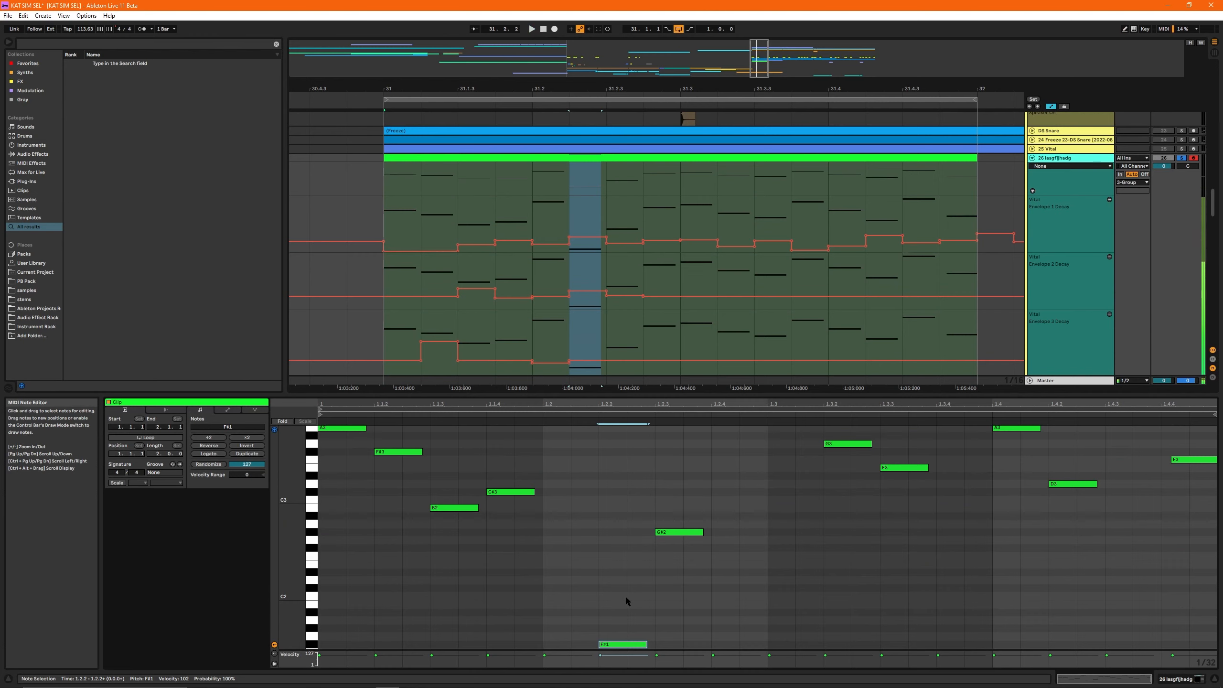
{"action": "key", "text": "shift+Down"}
{"action": "key", "text": "shift+Tab"}
Step: Draw varied decay steps to the end of bar 31, from 31.2.4 for Envelope 2 and from 31.2.3 for Envelope 3
{"action": "key", "text": "space"}
{"action": "key", "text": "b"}
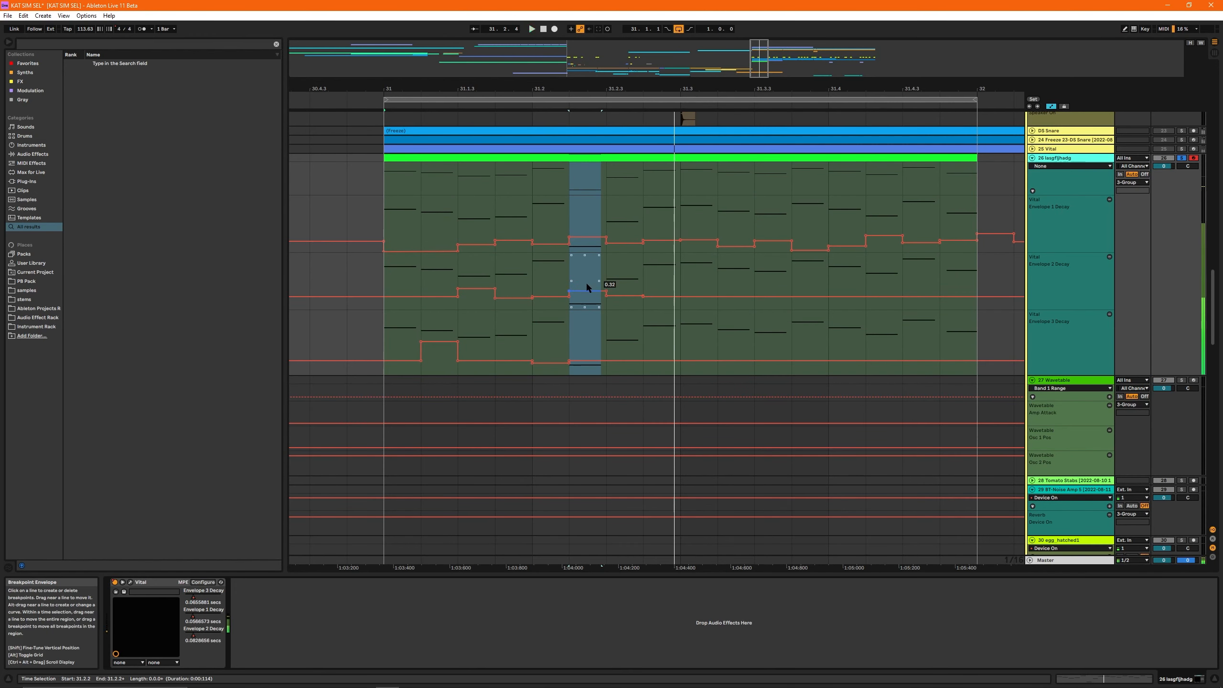
{"action": "left_click", "coordinate": [662, 286]}
{"action": "left_click", "coordinate": [699, 289]}
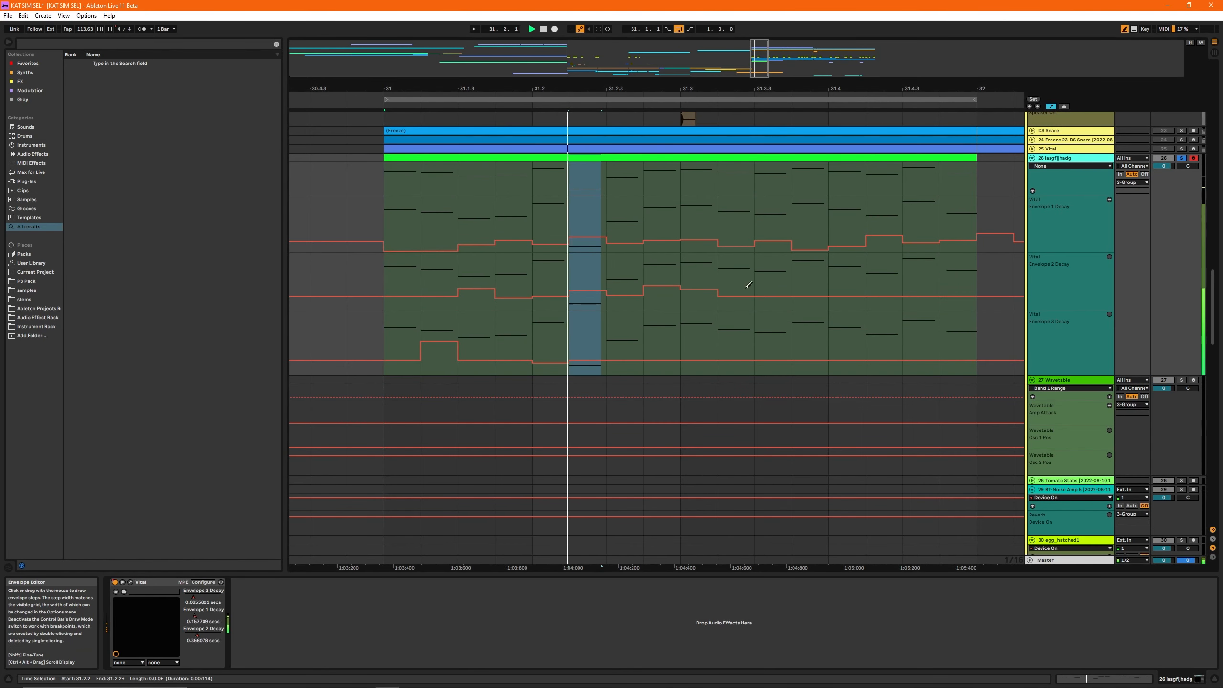
{"action": "left_click", "coordinate": [747, 293]}
{"action": "left_click", "coordinate": [775, 297]}
{"action": "mouse_move", "coordinate": [699, 300]}
{"action": "left_mouse_down"}
{"action": "mouse_move", "coordinate": [958, 287]}
{"action": "mouse_move", "coordinate": [958, 301]}
{"action": "left_mouse_up"}
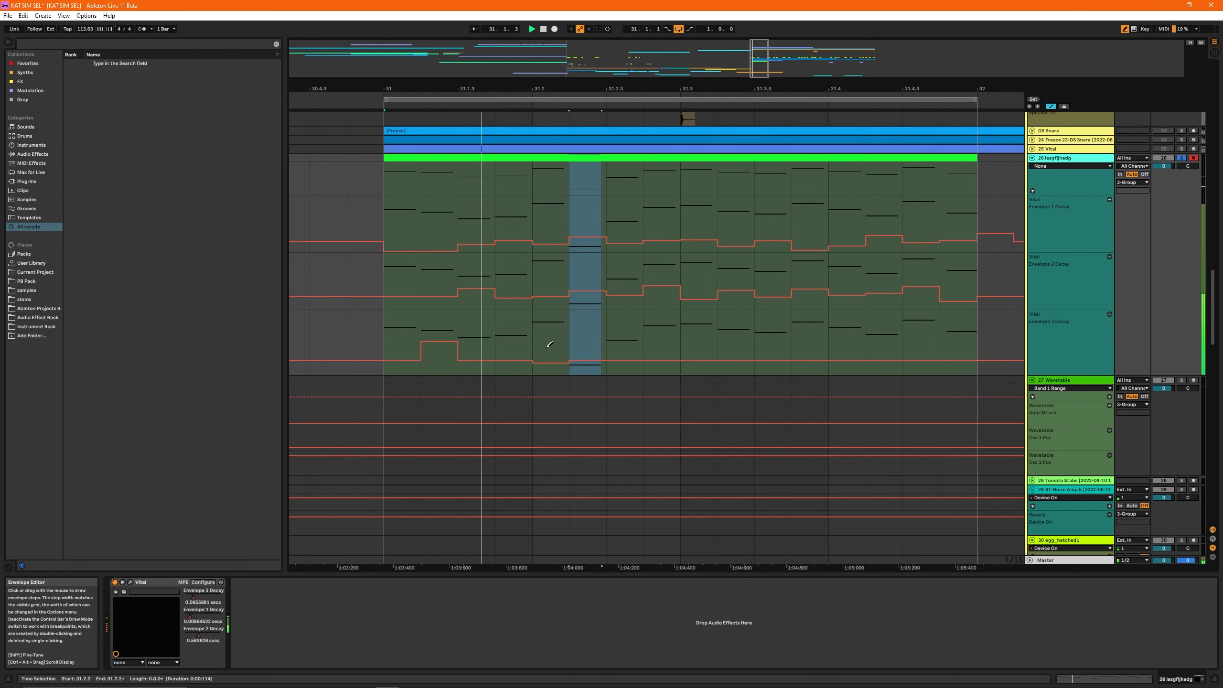
{"action": "mouse_move", "coordinate": [608, 343]}
{"action": "left_mouse_down"}
{"action": "mouse_move", "coordinate": [780, 329]}
{"action": "mouse_move", "coordinate": [1006, 339]}
{"action": "left_mouse_up"}
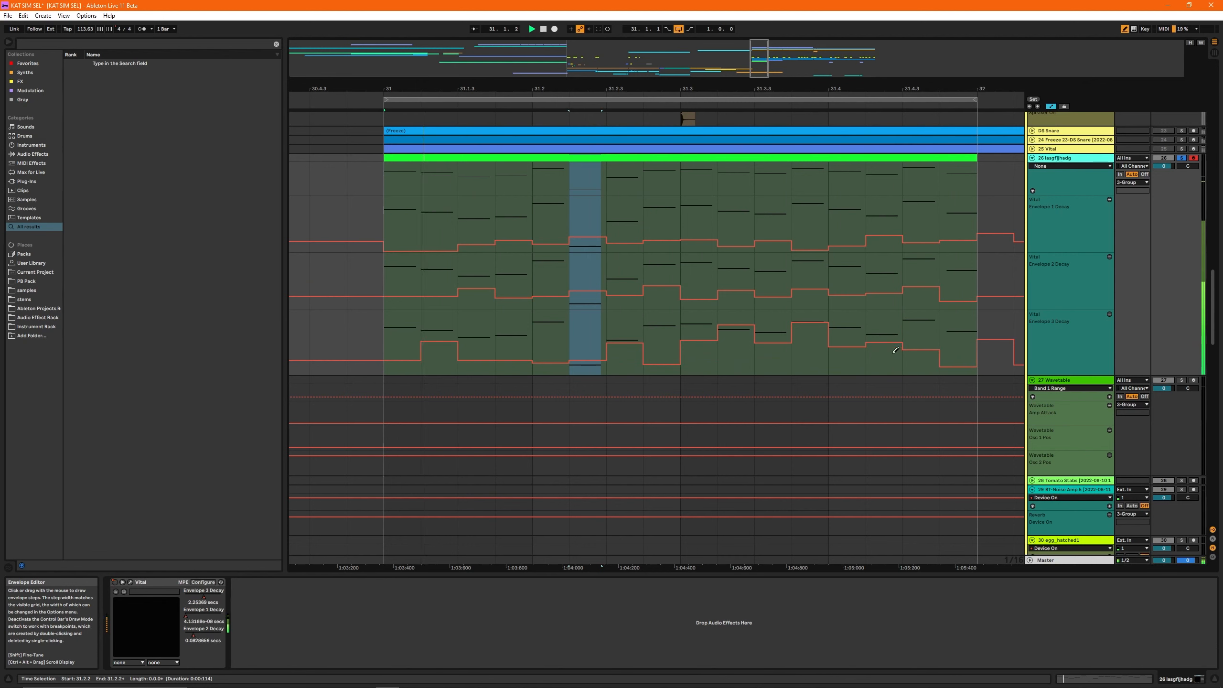
Step: Raise the Envelope 1 Decay step at 31.4 and lower the Envelope 3 and Envelope 2 Decay steps at 31.4.2
{"action": "left_click", "coordinate": [846, 230]}
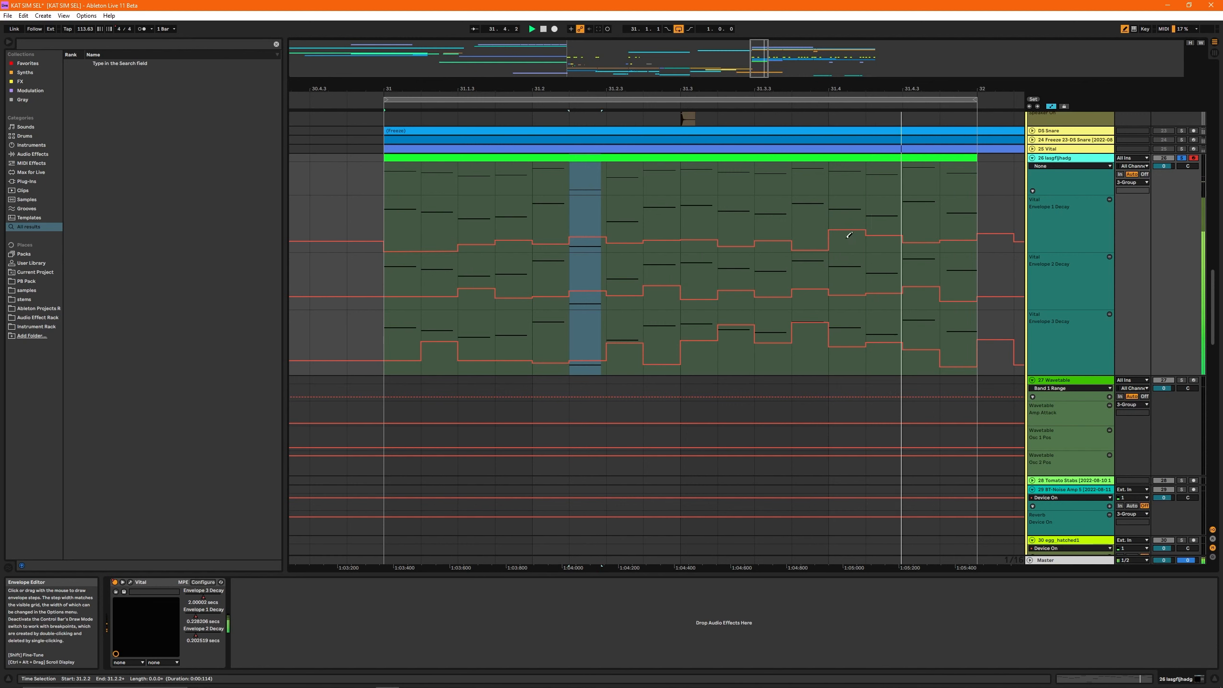
{"action": "left_click", "coordinate": [886, 371]}
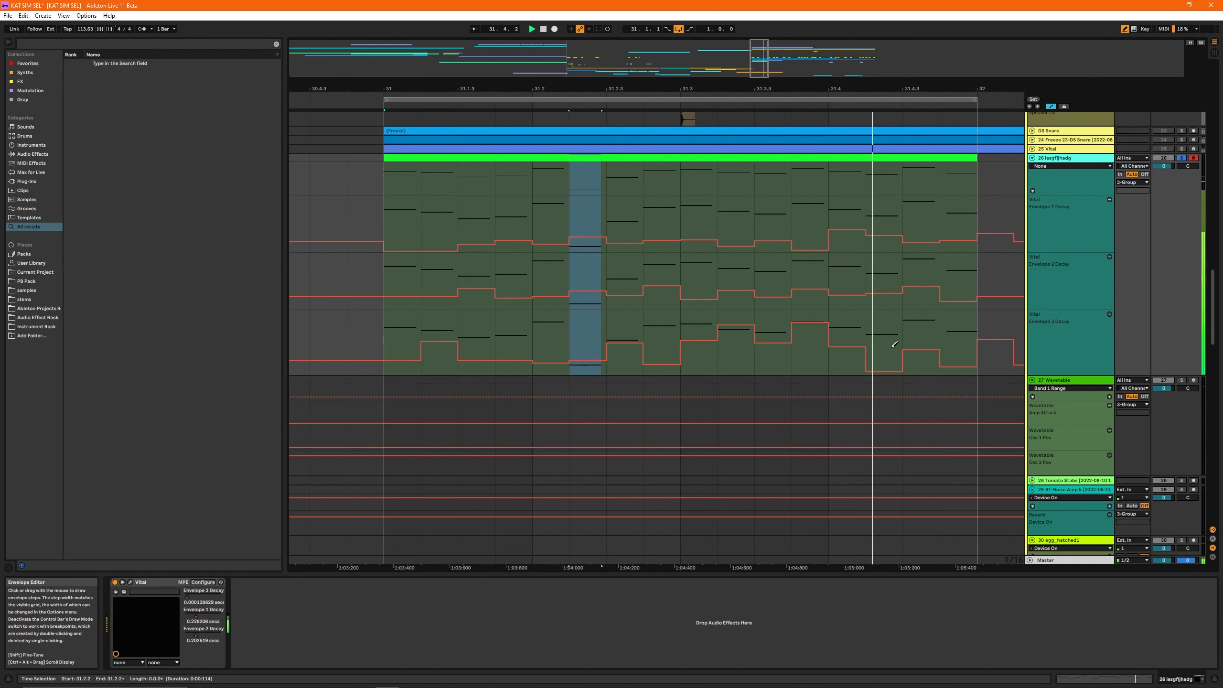
{"action": "left_click", "coordinate": [884, 308]}
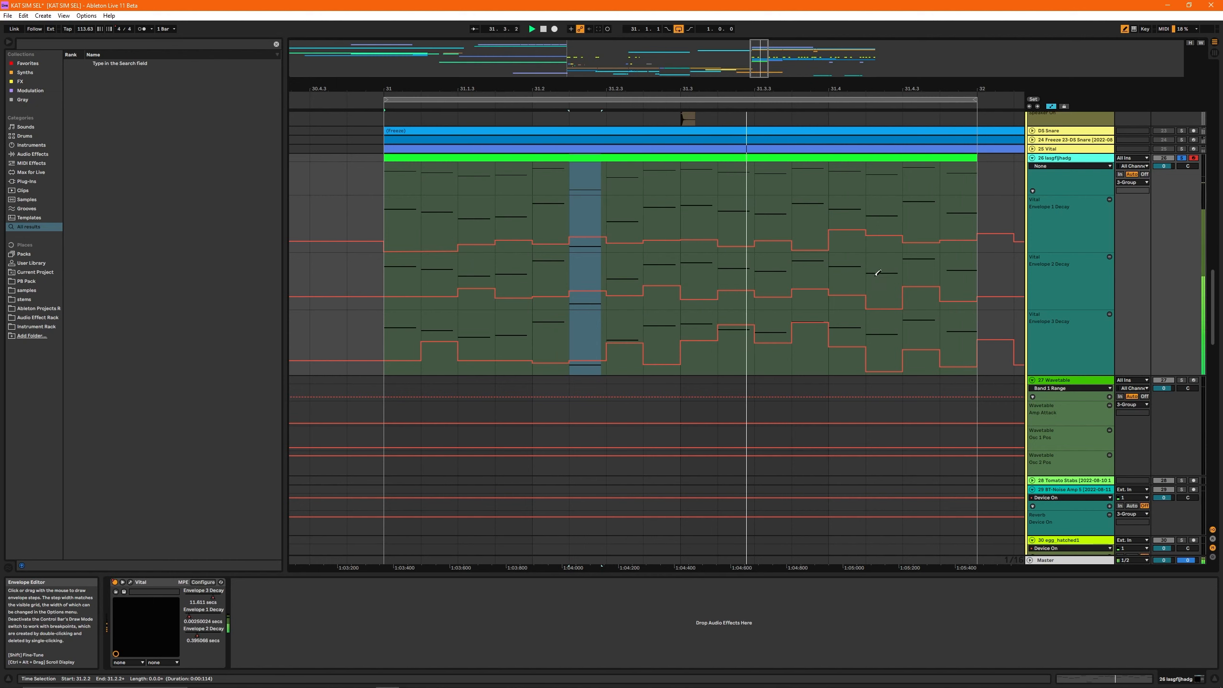
Step: Hide the automation lanes and duplicate track 26's bar 31 clip into bar 32
{"action": "double_click", "coordinate": [881, 158]}
{"action": "scroll", "coordinate": [847, 511], "scroll_direction": "down", "scroll_amount": 3}
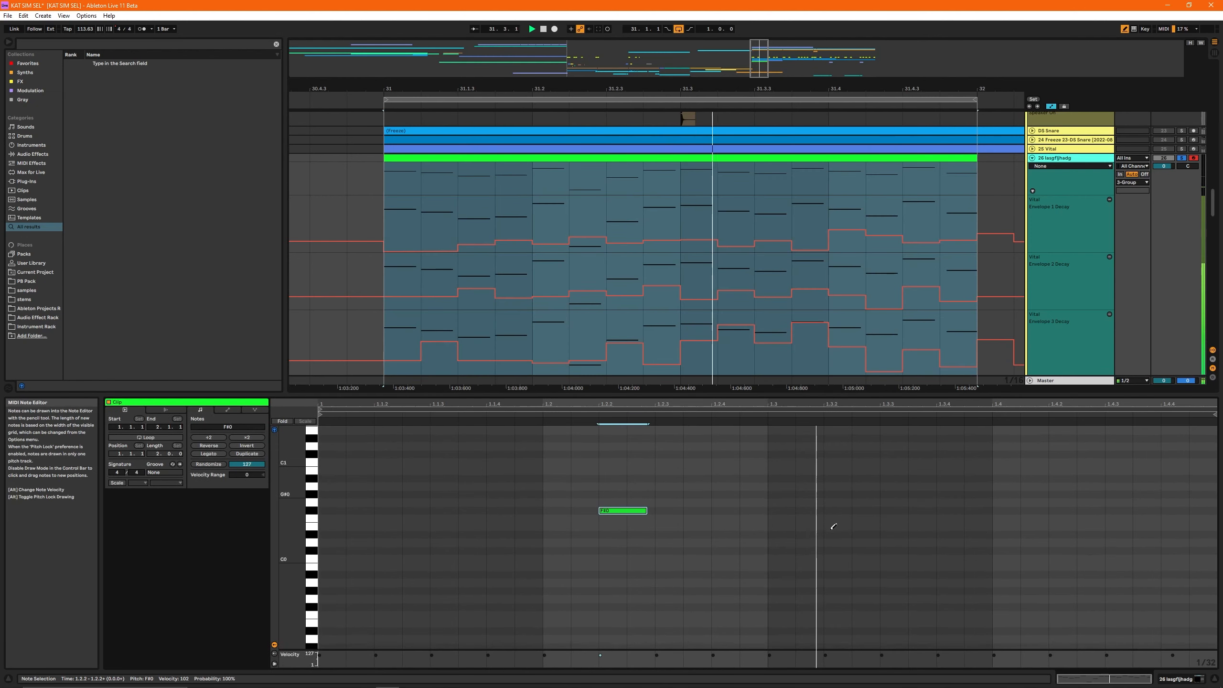
{"action": "scroll", "coordinate": [834, 516], "scroll_direction": "up", "scroll_amount": 3}
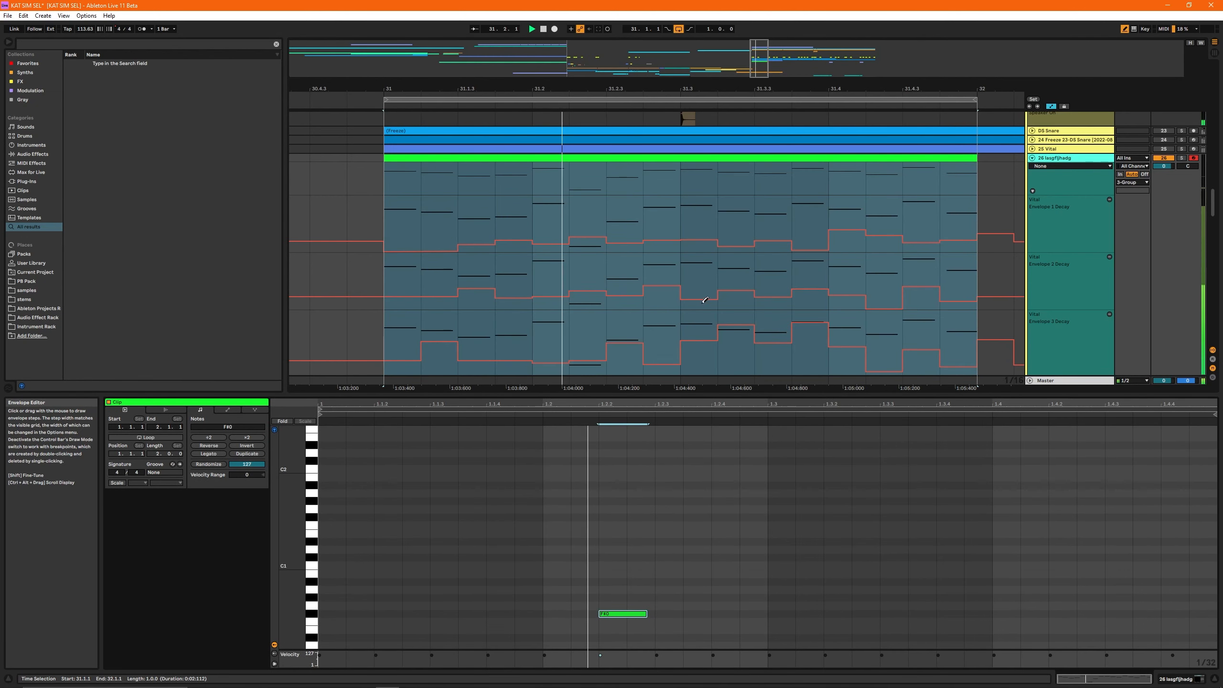
{"action": "mouse_move", "coordinate": [760, 59]}
{"action": "left_mouse_down"}
{"action": "mouse_move", "coordinate": [761, 30]}
{"action": "mouse_move", "coordinate": [752, 44]}
{"action": "left_mouse_up"}
{"action": "key", "text": "space"}
{"action": "key", "text": "a"}
{"action": "key", "text": "ctrl+d"}
{"action": "right_click", "coordinate": [658, 100]}
{"action": "left_click", "coordinate": [677, 106]}
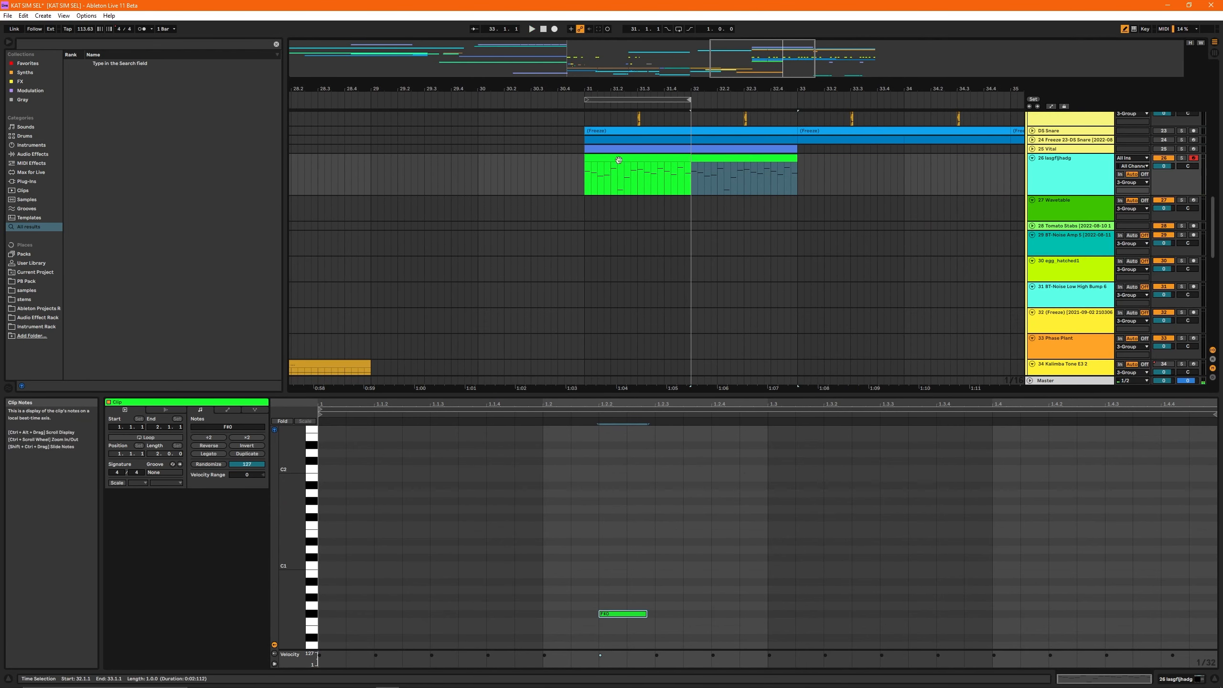
Step: Solo track 26 for playback, select both of its clips and loop bars 31 and 32
{"action": "left_click", "coordinate": [619, 160]}
{"action": "key", "text": "space"}
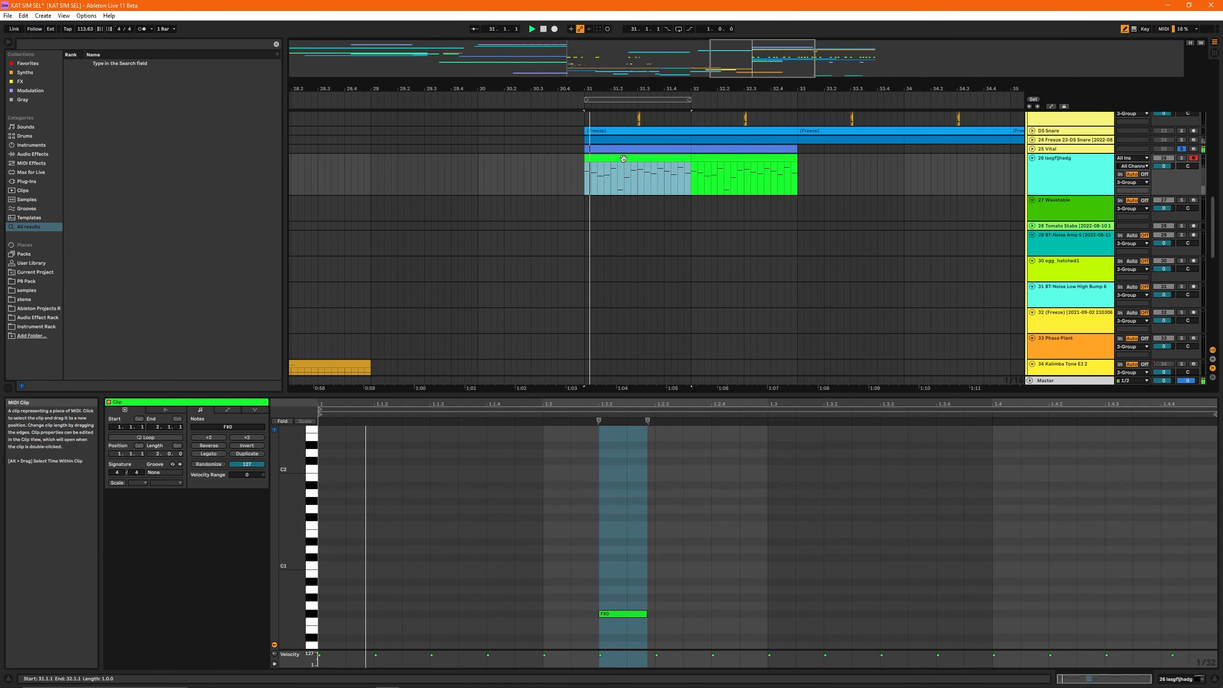
{"action": "key", "text": "s"}
{"action": "left_click_drag", "start_coordinate": [766, 58], "coordinate": [771, 55]}
{"action": "left_click", "coordinate": [680, 159], "text": "shift"}
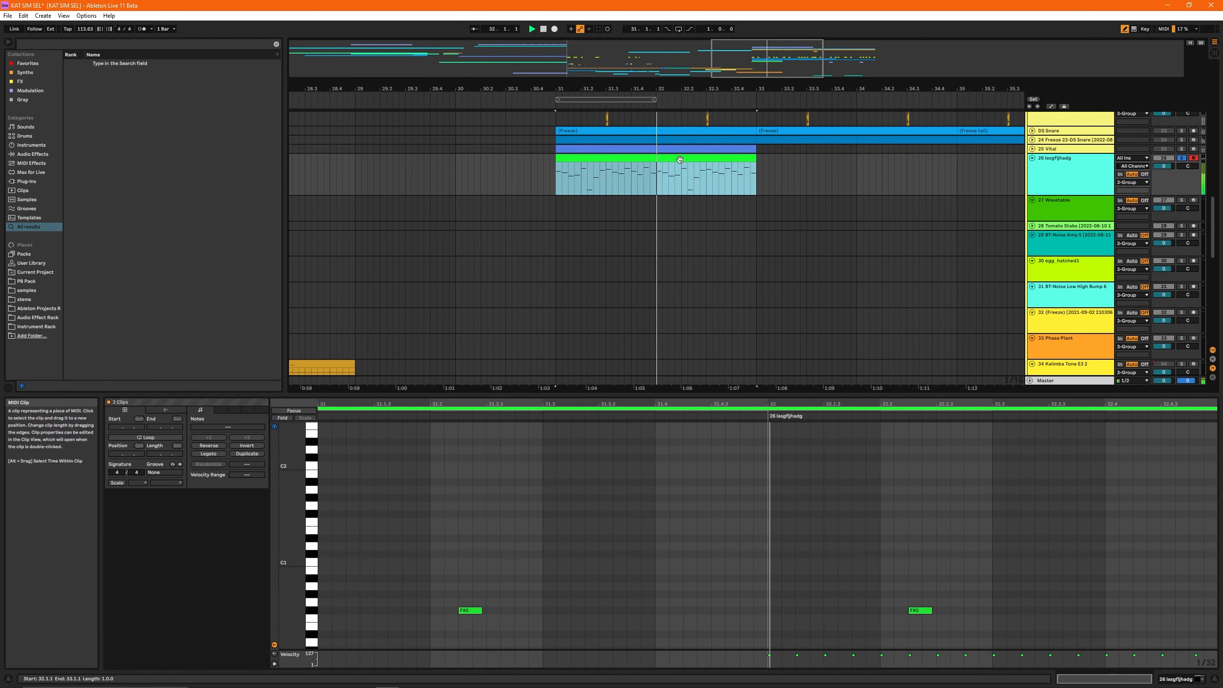
{"action": "key", "text": "ctrl+l"}
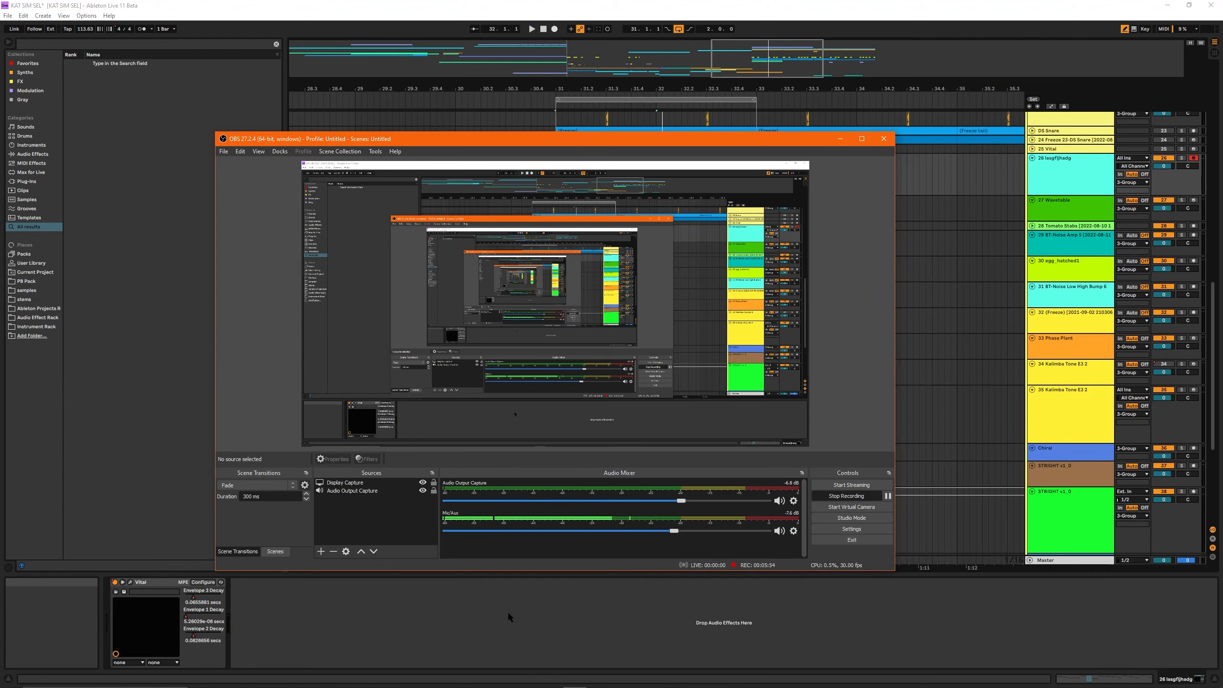
Step: Audition the two-bar loop with track 26 soloed and together with the kick, snare and other tracks
{"action": "left_click", "coordinate": [494, 618]}
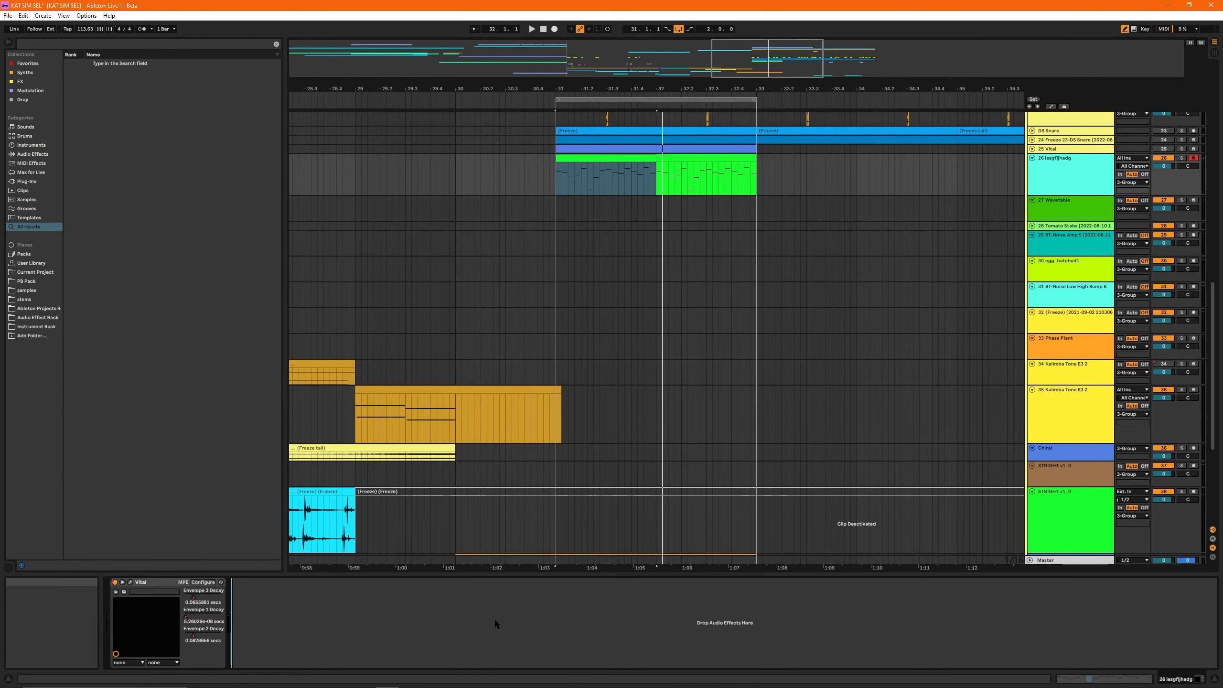
{"action": "left_click", "coordinate": [623, 160]}
{"action": "key", "text": "s"}
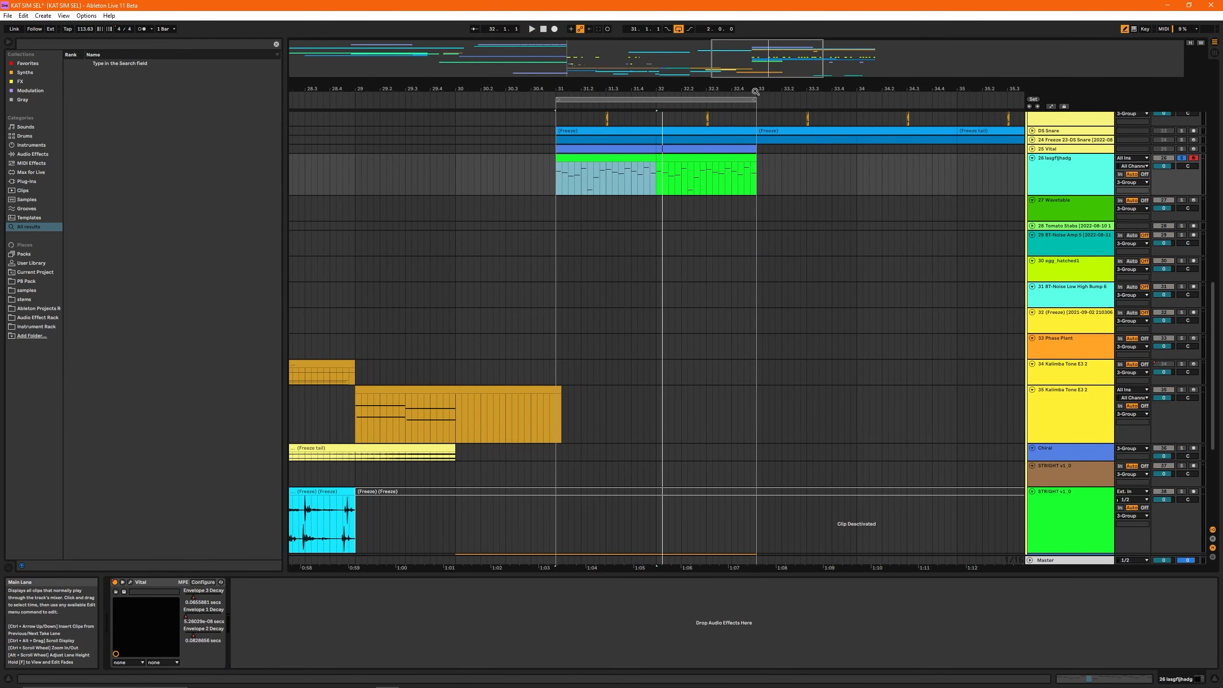
{"action": "key", "text": "space"}
{"action": "left_click_drag", "start_coordinate": [781, 45], "coordinate": [680, 130]}
{"action": "left_click", "coordinate": [528, 165]}
{"action": "left_click", "coordinate": [544, 157]}
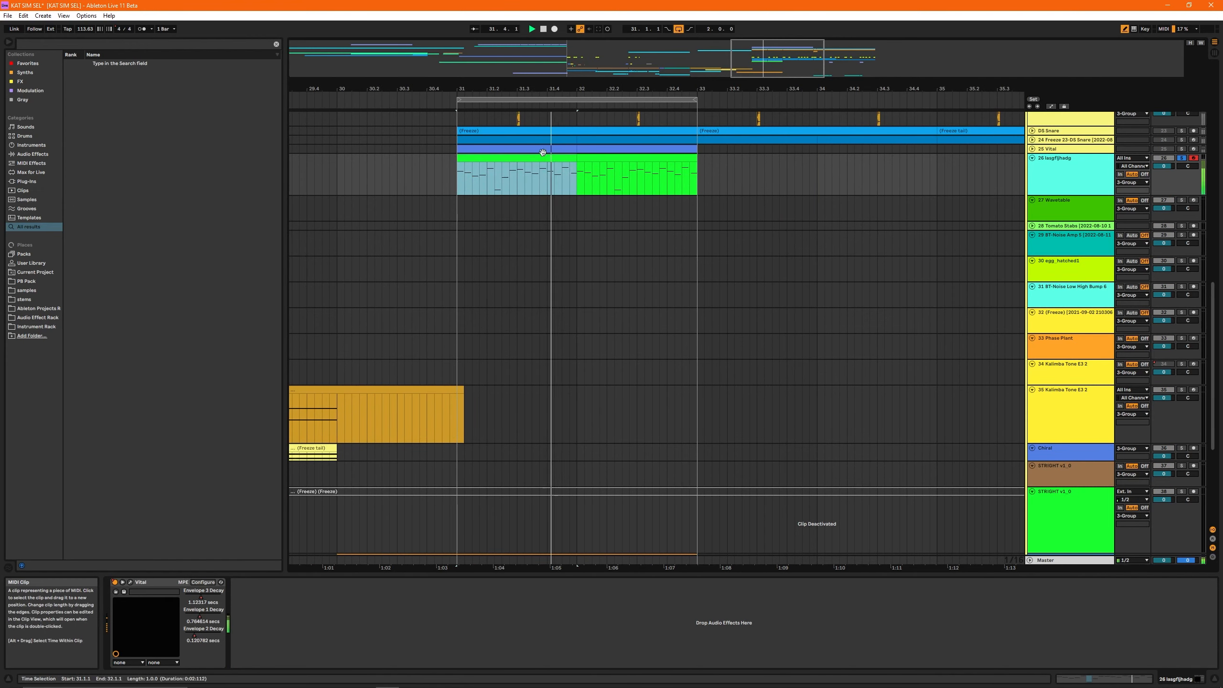
{"action": "key", "text": "s"}
{"action": "scroll", "coordinate": [701, 172], "scroll_direction": "down", "scroll_amount": 1}
{"action": "scroll", "coordinate": [702, 172], "scroll_direction": "up", "scroll_amount": 3}
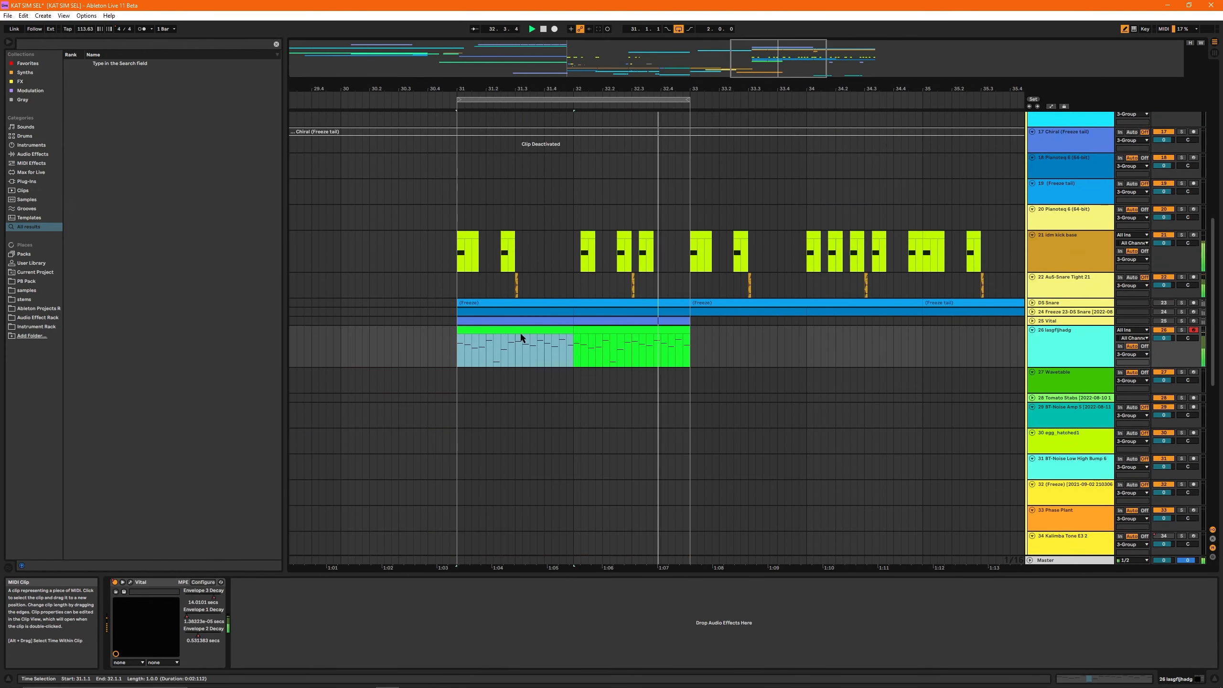
Step: Duplicate track 26, then freeze and flatten the copy to audio
{"action": "left_click", "coordinate": [1048, 365]}
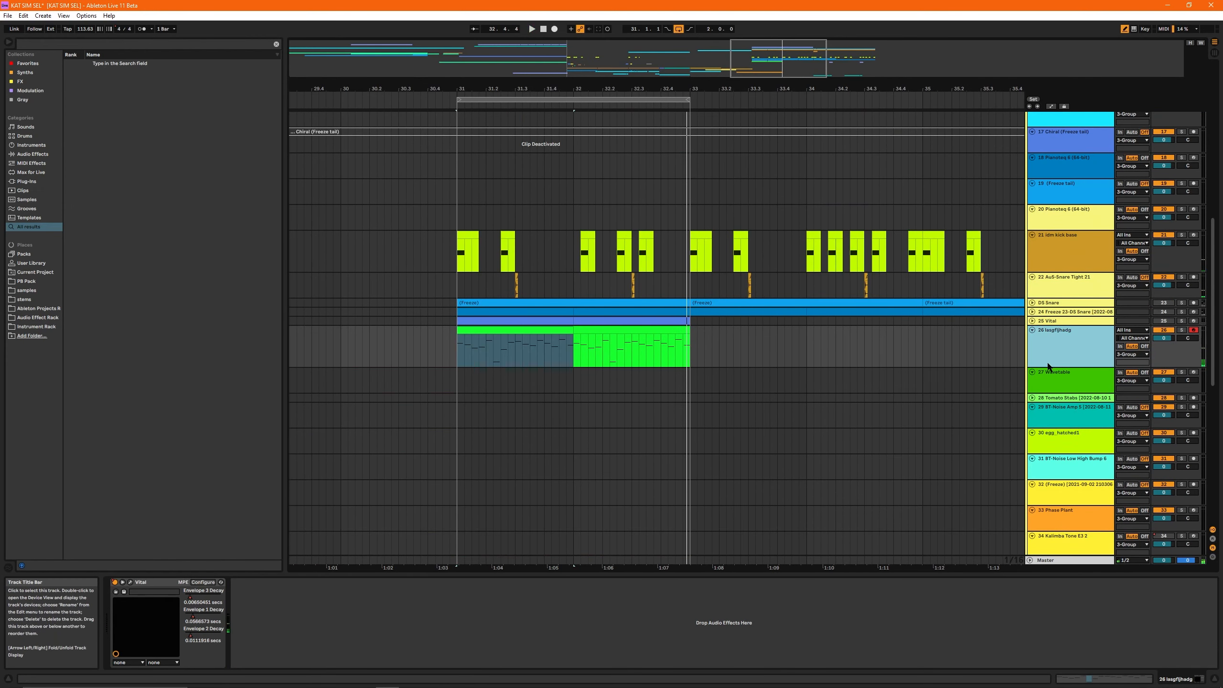
{"action": "key", "text": "ctrl+d"}
{"action": "right_click", "coordinate": [1073, 407]}
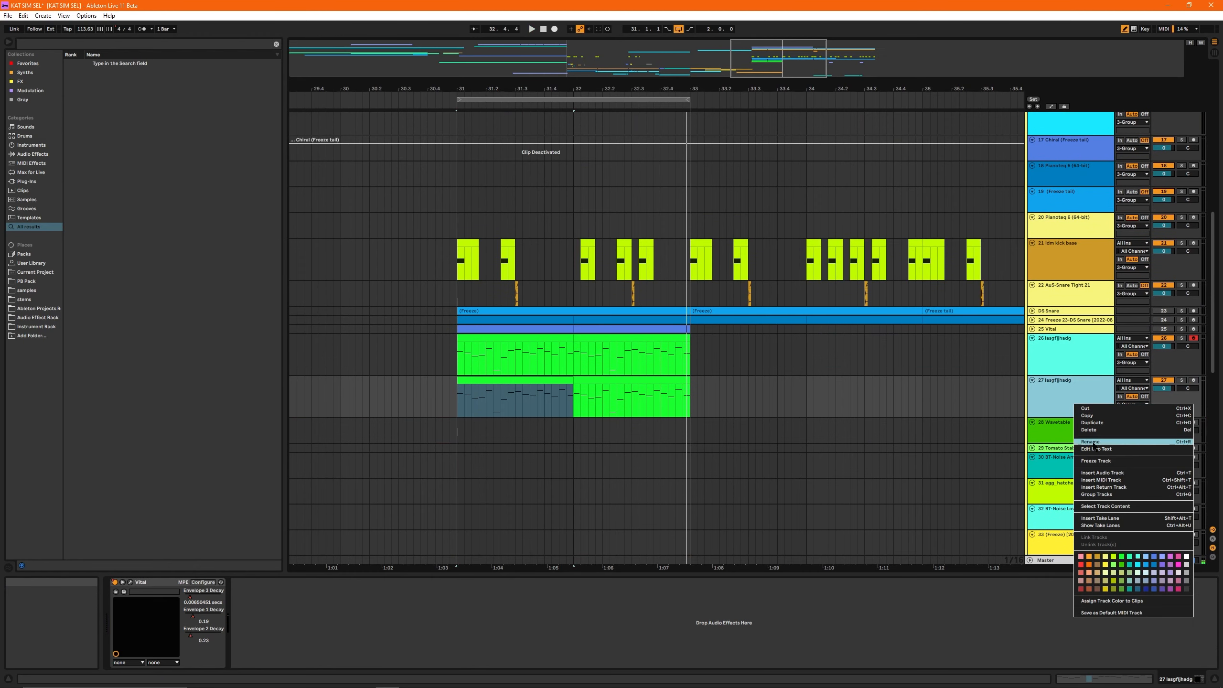
{"action": "left_click", "coordinate": [1090, 464]}
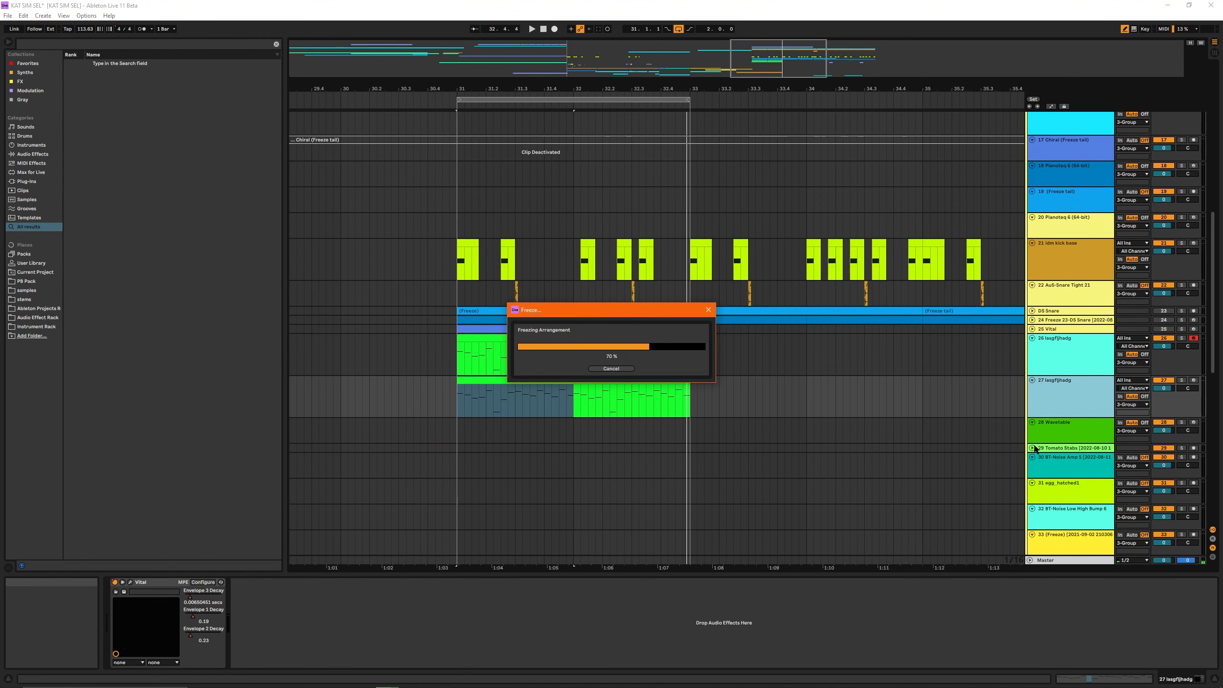
{"action": "right_click", "coordinate": [1056, 402]}
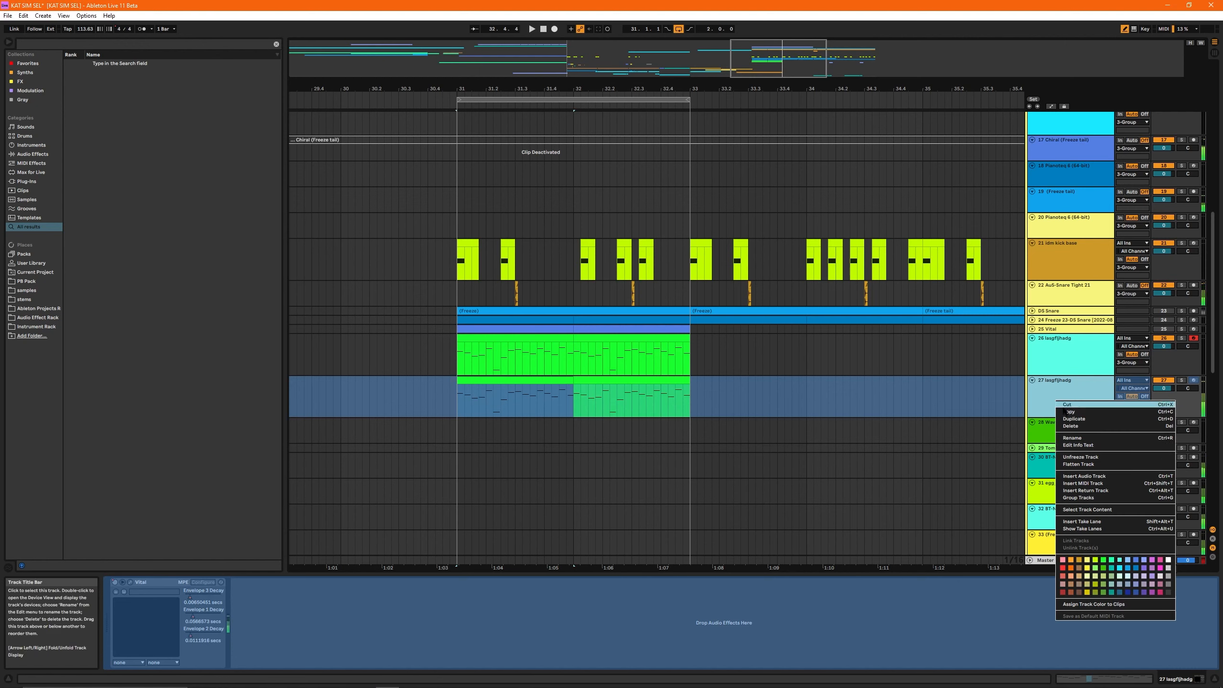
{"action": "left_click", "coordinate": [1080, 465]}
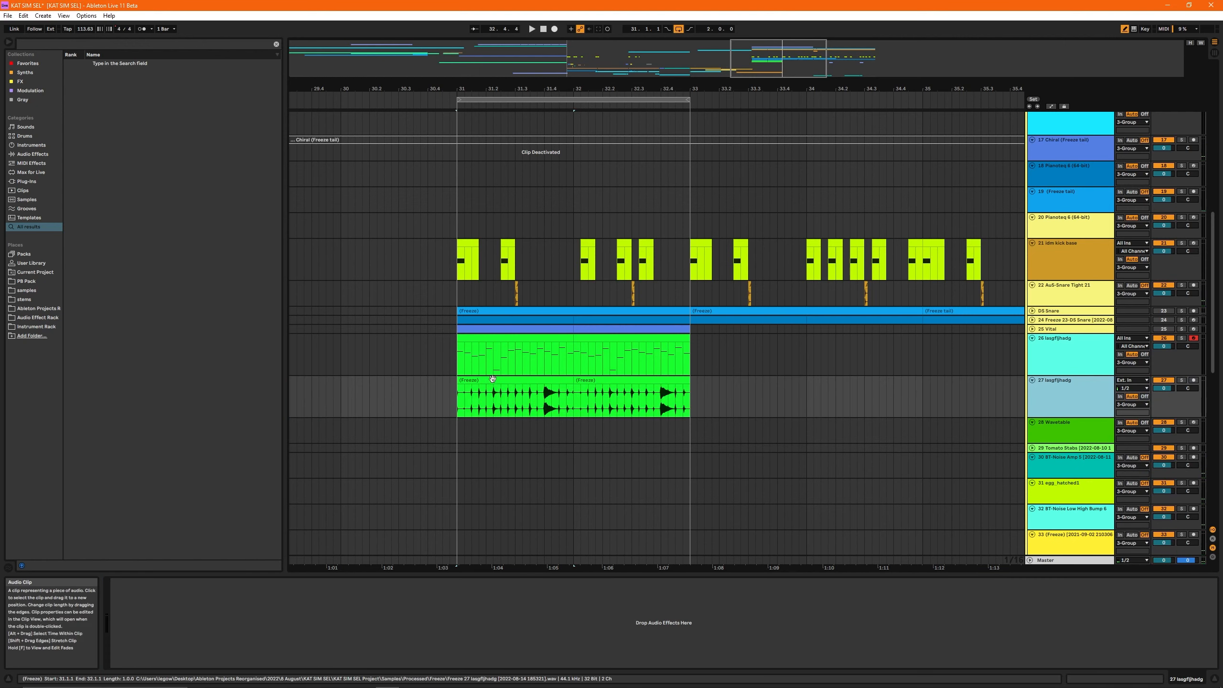
Step: Audition the flattened audio on track 27 in solo and delete its second clip at bar 32
{"action": "left_click", "coordinate": [510, 380]}
{"action": "key", "text": "s"}
{"action": "key", "text": "space"}
{"action": "scroll", "coordinate": [570, 369], "scroll_direction": "up", "scroll_amount": 2}
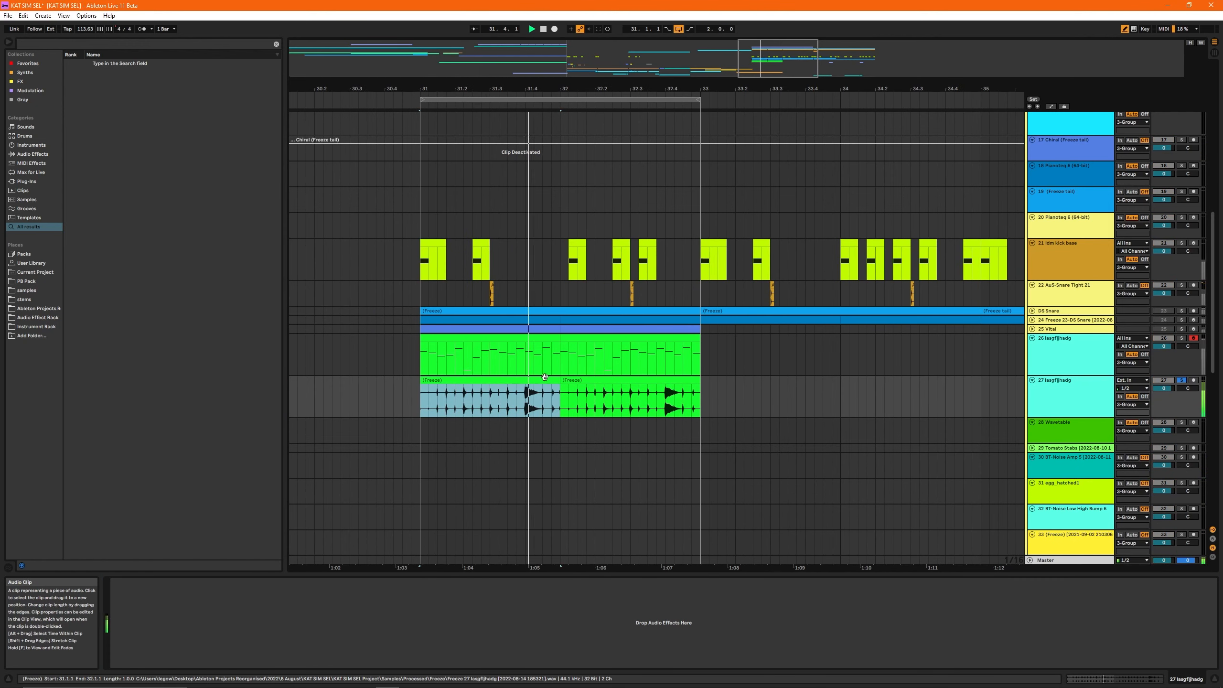
{"action": "left_click_drag", "start_coordinate": [601, 392], "coordinate": [694, 395]}
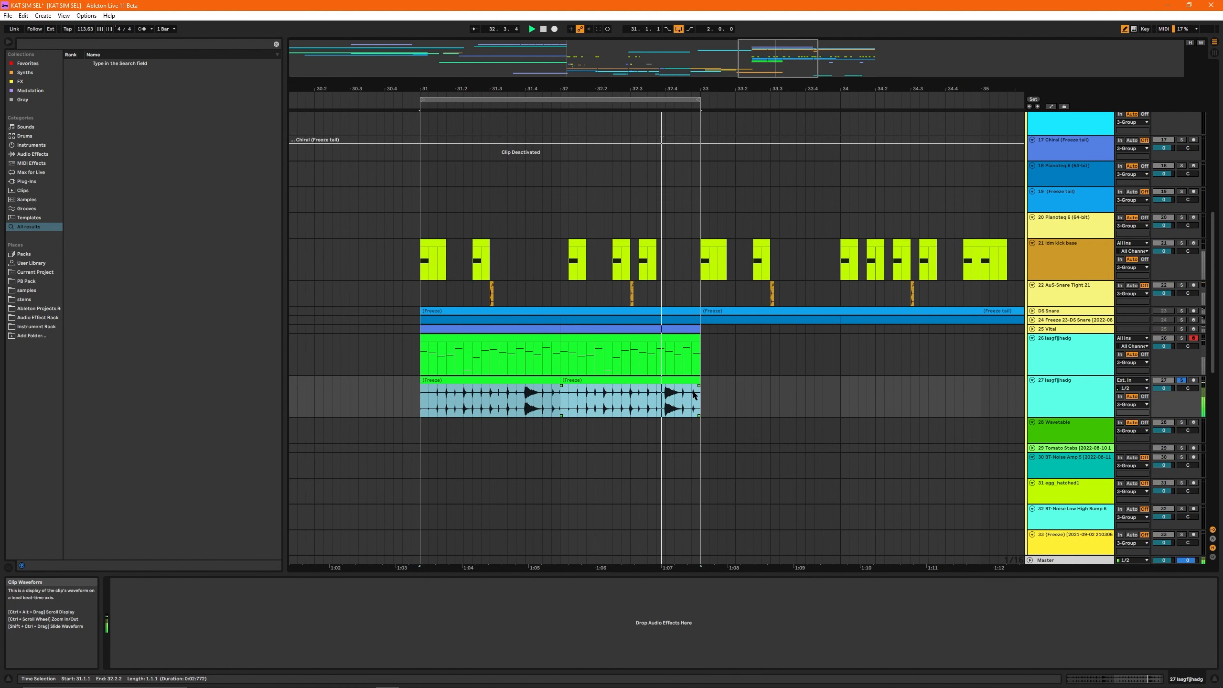
{"action": "left_click", "coordinate": [607, 380]}
{"action": "key", "text": "space"}
{"action": "key", "text": "Delete"}
{"action": "left_click", "coordinate": [534, 381]}
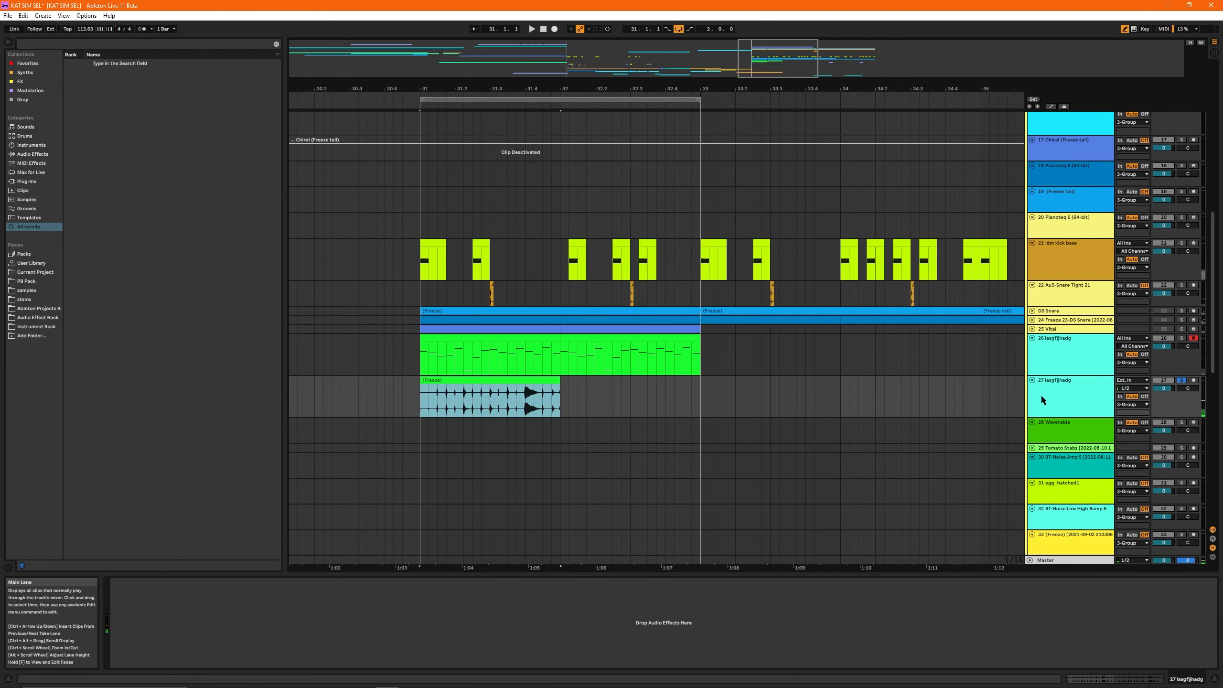
Step: Insert a MIDI track below track 27 and load Simpler onto it
{"action": "right_click", "coordinate": [1044, 401]}
{"action": "left_click", "coordinate": [1123, 597]}
{"action": "key", "text": "ctrl+shift+t"}
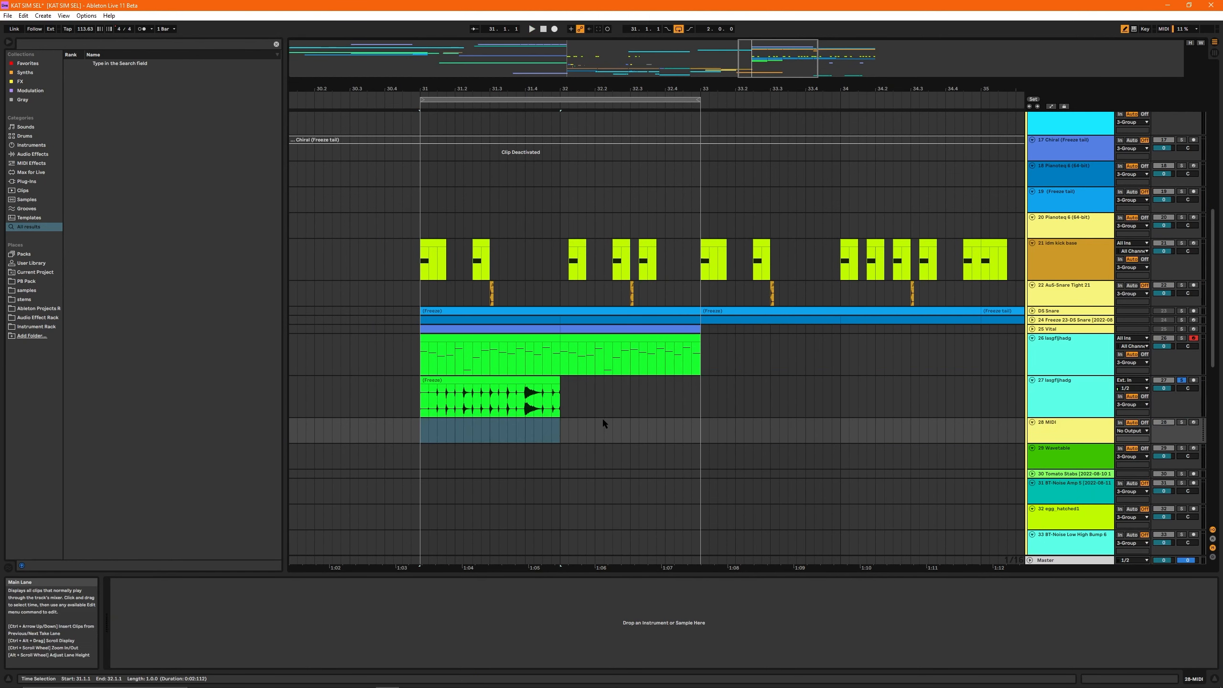
{"action": "type", "text": "simpler"}
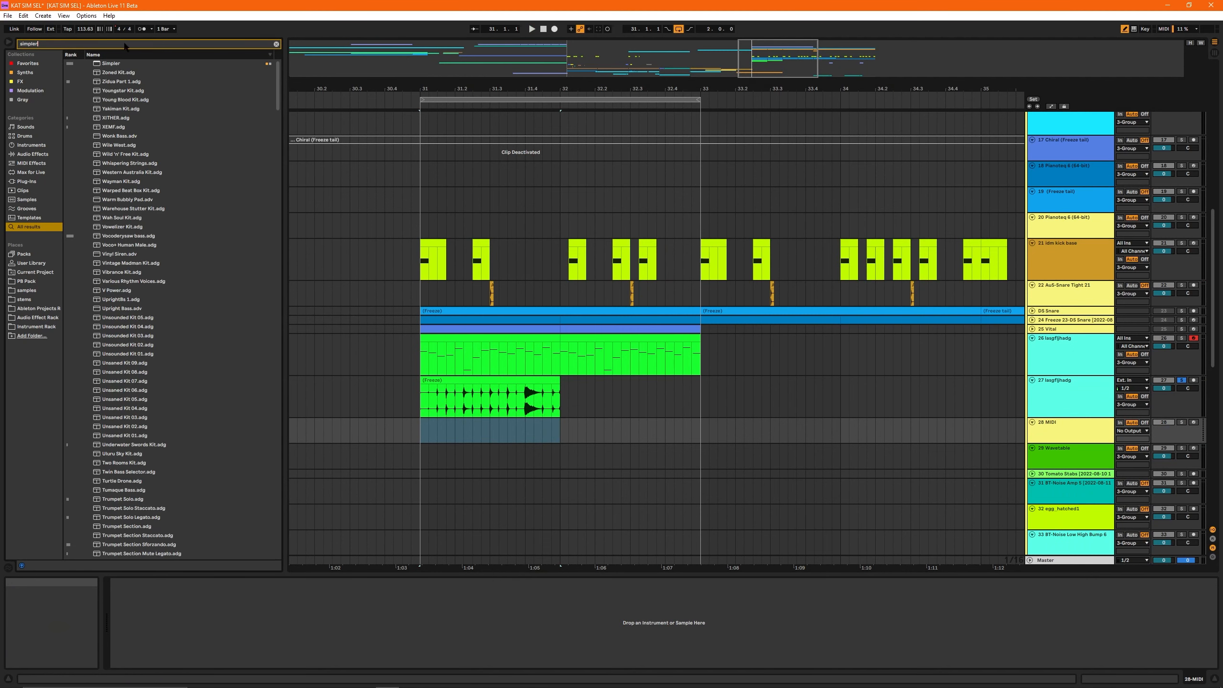
{"action": "key", "text": "Down"}
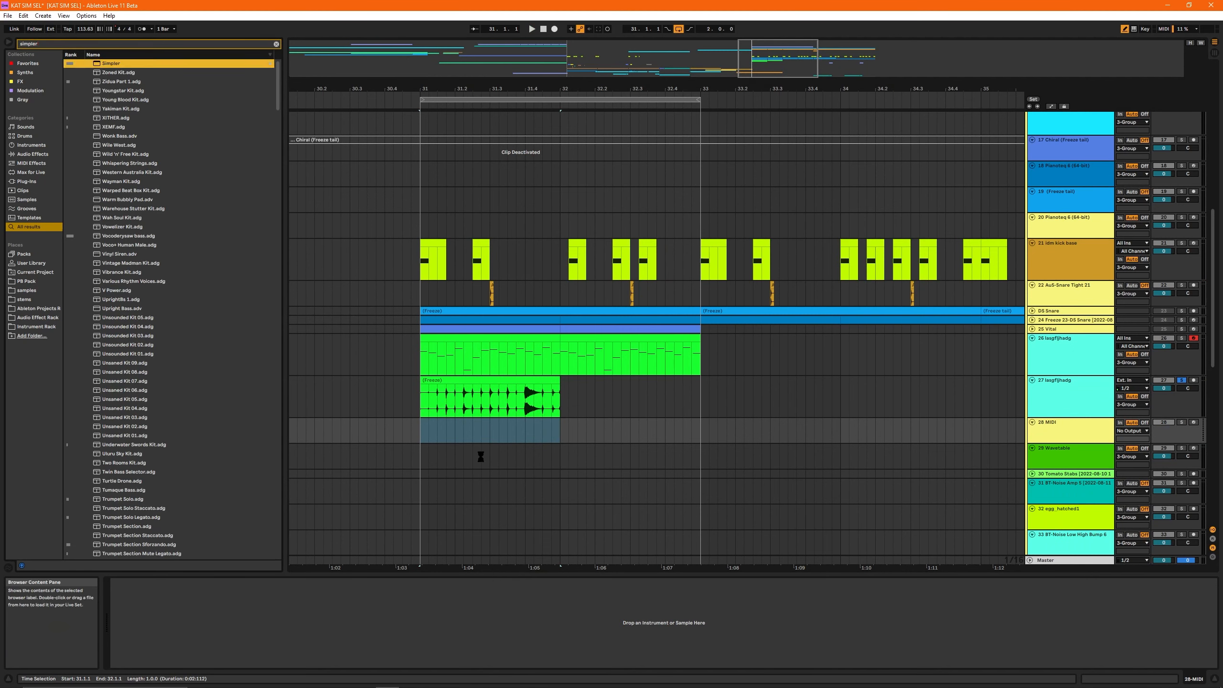
{"action": "key", "text": "Return"}
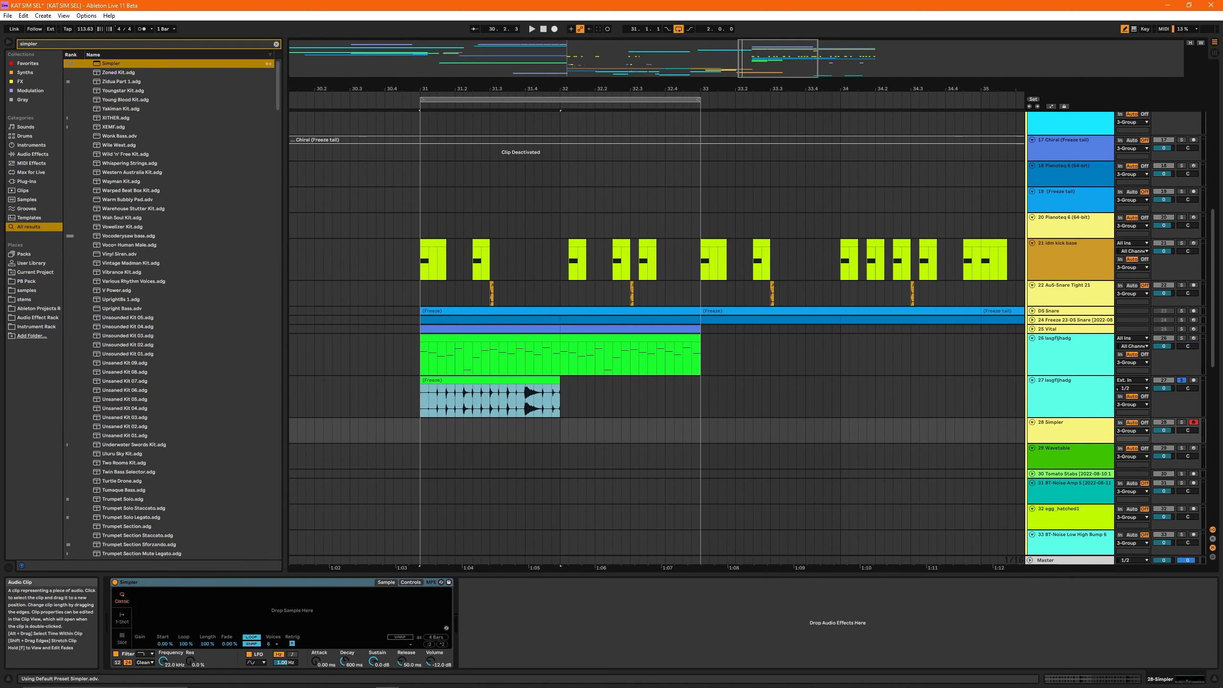
Step: Load the flattened audio clip into Simpler, switch it to Slice mode and solo its track
{"action": "left_click_drag", "start_coordinate": [482, 381], "coordinate": [289, 611]}
{"action": "left_click", "coordinate": [122, 638]}
{"action": "left_click", "coordinate": [1065, 426]}
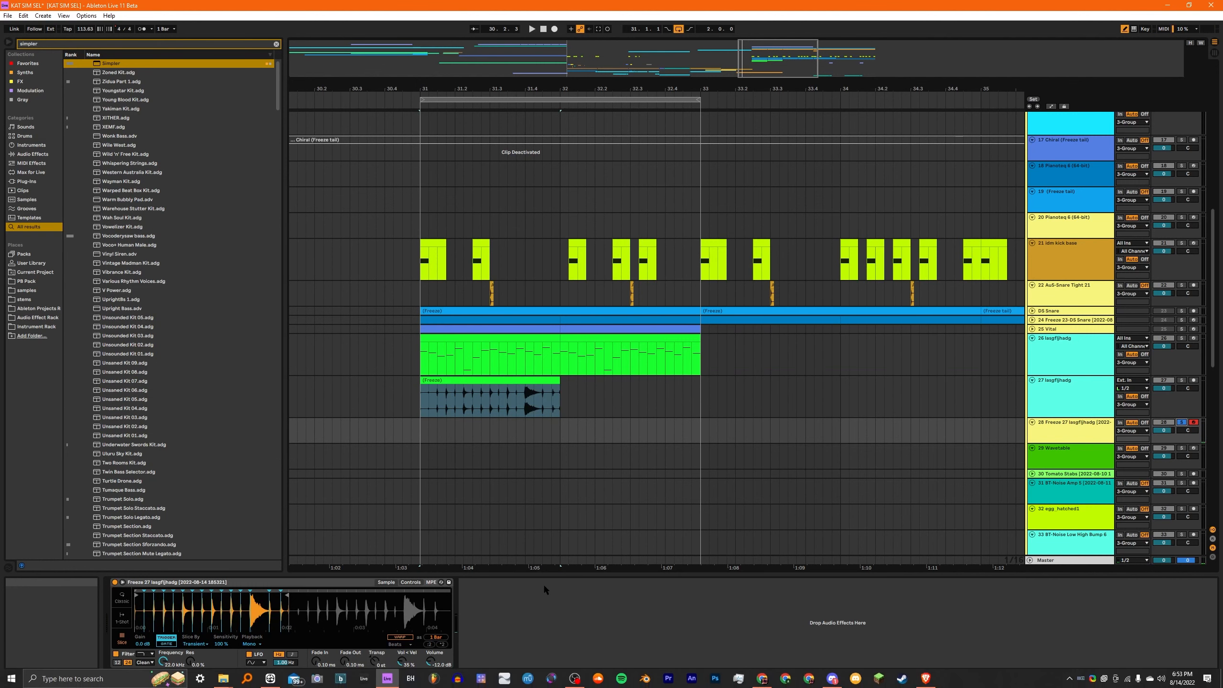
Step: Create a one-bar MIDI clip at bar 31 on the Simpler track and set its note grid to 1/16
{"action": "left_click_drag", "start_coordinate": [422, 434], "coordinate": [536, 436]}
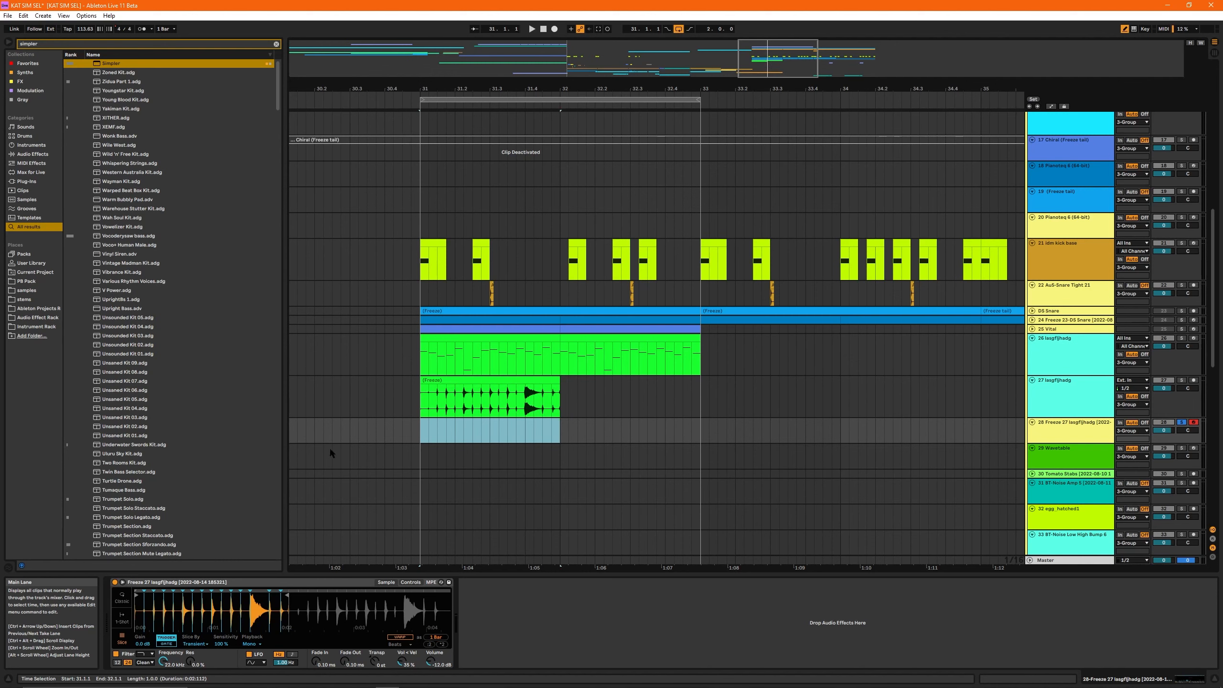
{"action": "key", "text": "ctrl+shift+m"}
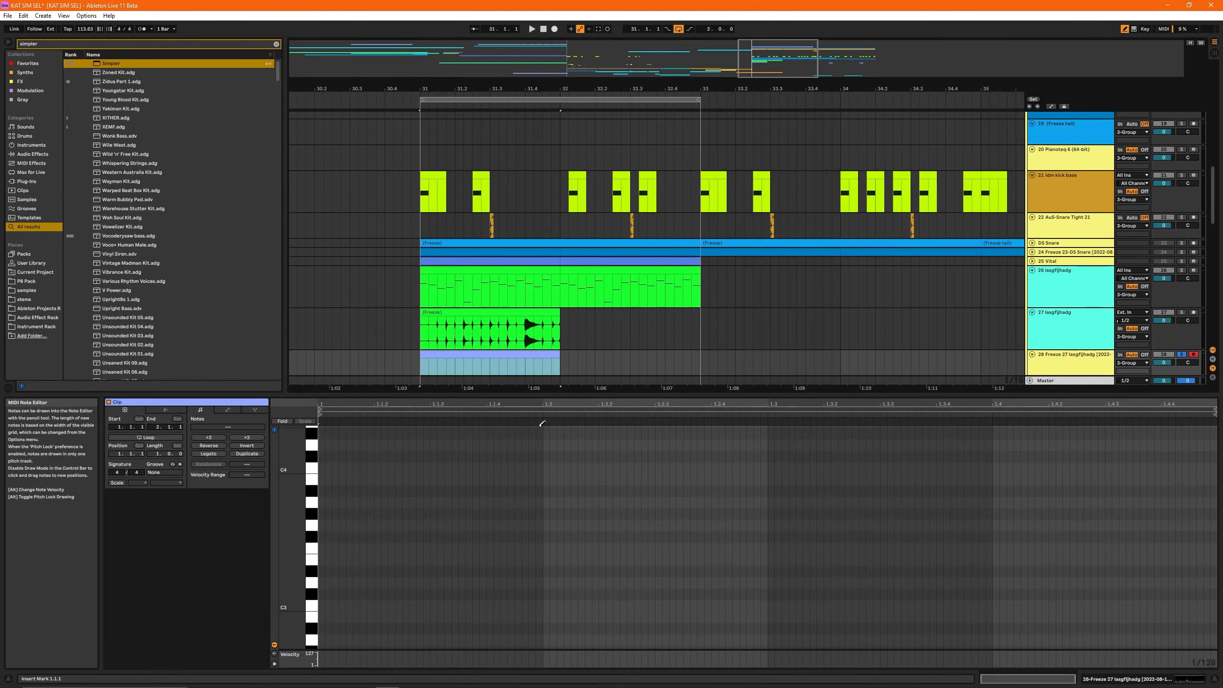
{"action": "scroll", "coordinate": [481, 532], "scroll_direction": "down", "scroll_amount": 8}
{"action": "right_click", "coordinate": [471, 545]}
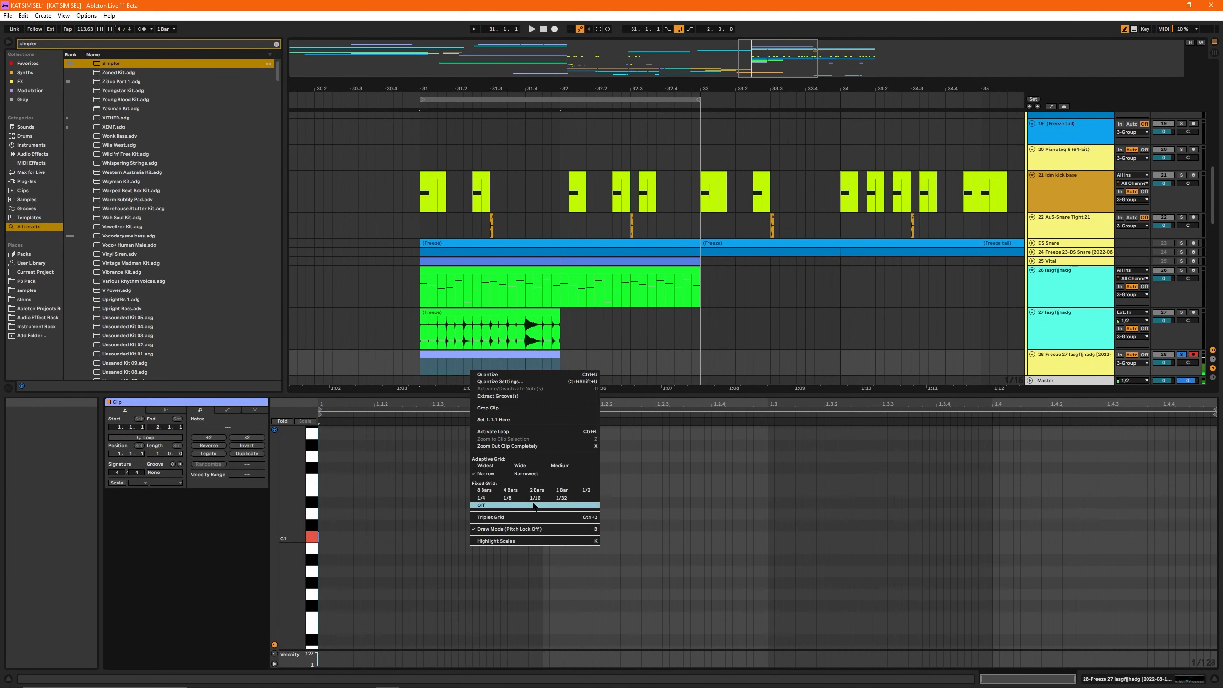
{"action": "left_click", "coordinate": [561, 499]}
Step: Set the note grid to 1/32 and draw two consecutive C1 notes at the start of the clip
{"action": "left_click", "coordinate": [346, 537]}
{"action": "right_click", "coordinate": [429, 527]}
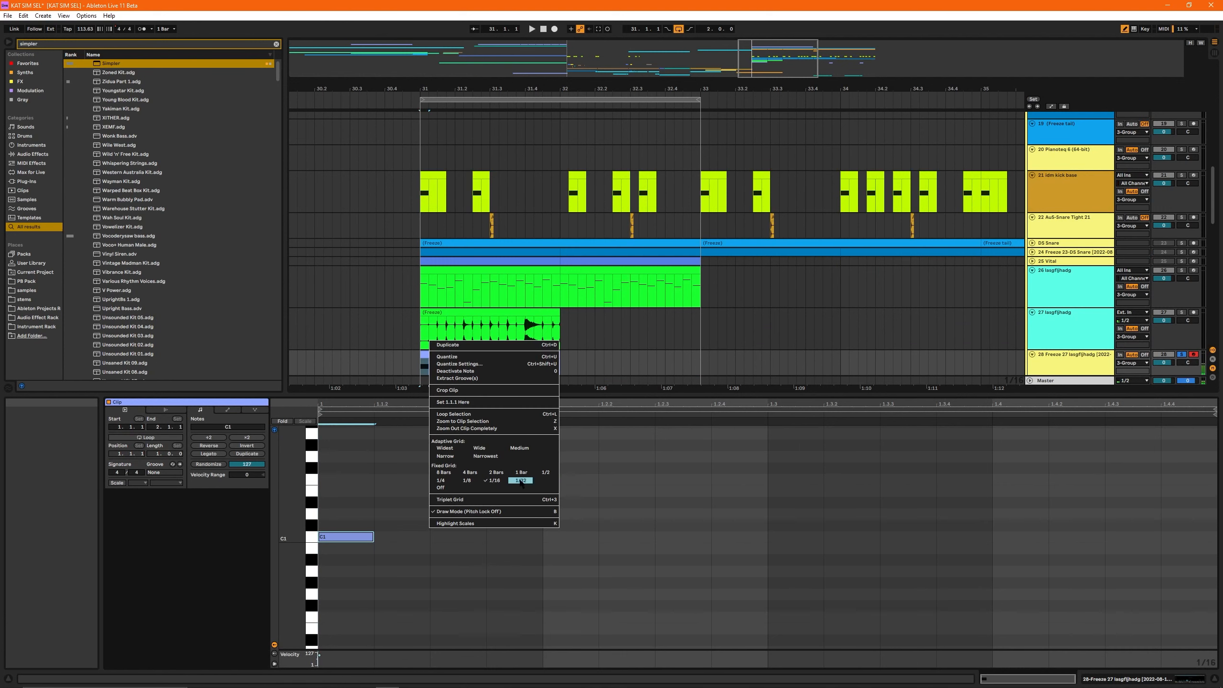
{"action": "left_click", "coordinate": [521, 481]}
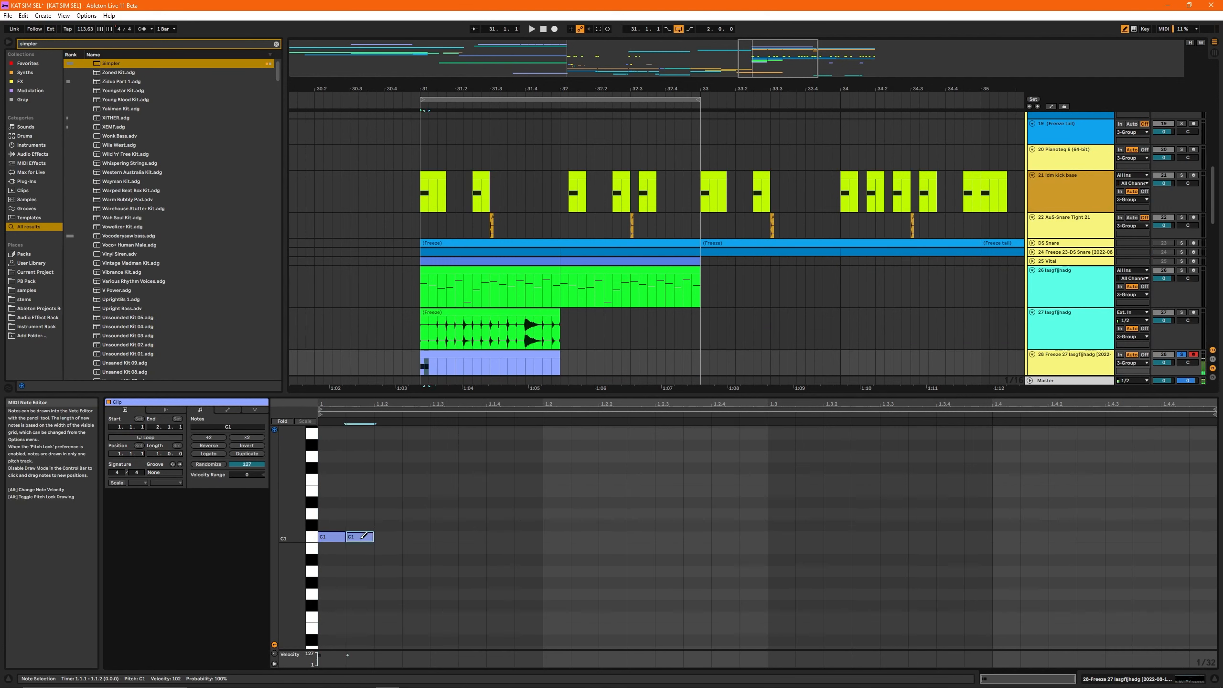
Step: Draw slice notes F#1 at 1.1.2, C#2 at 1.1.3, G1 at 1.1.4 and D#1 at 1.2 while auditioning the clip
{"action": "key", "text": "space"}
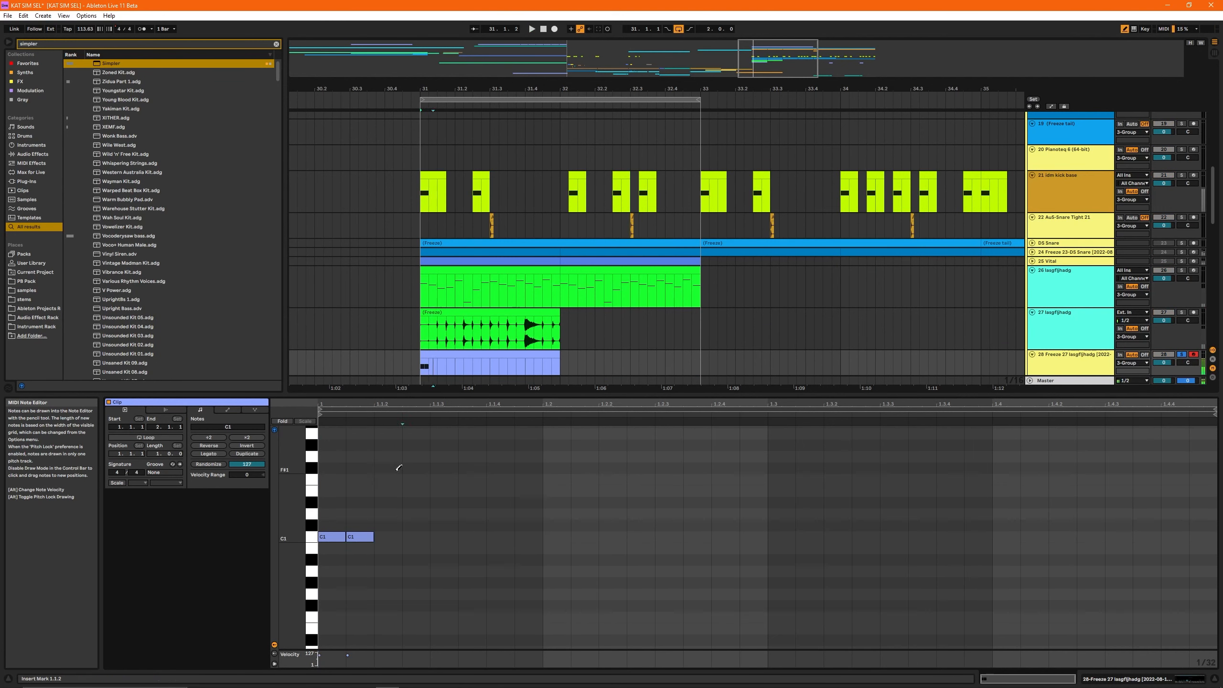
{"action": "scroll", "coordinate": [395, 468], "scroll_direction": "up", "scroll_amount": 3}
{"action": "key", "text": "space"}
{"action": "left_click", "coordinate": [443, 483]}
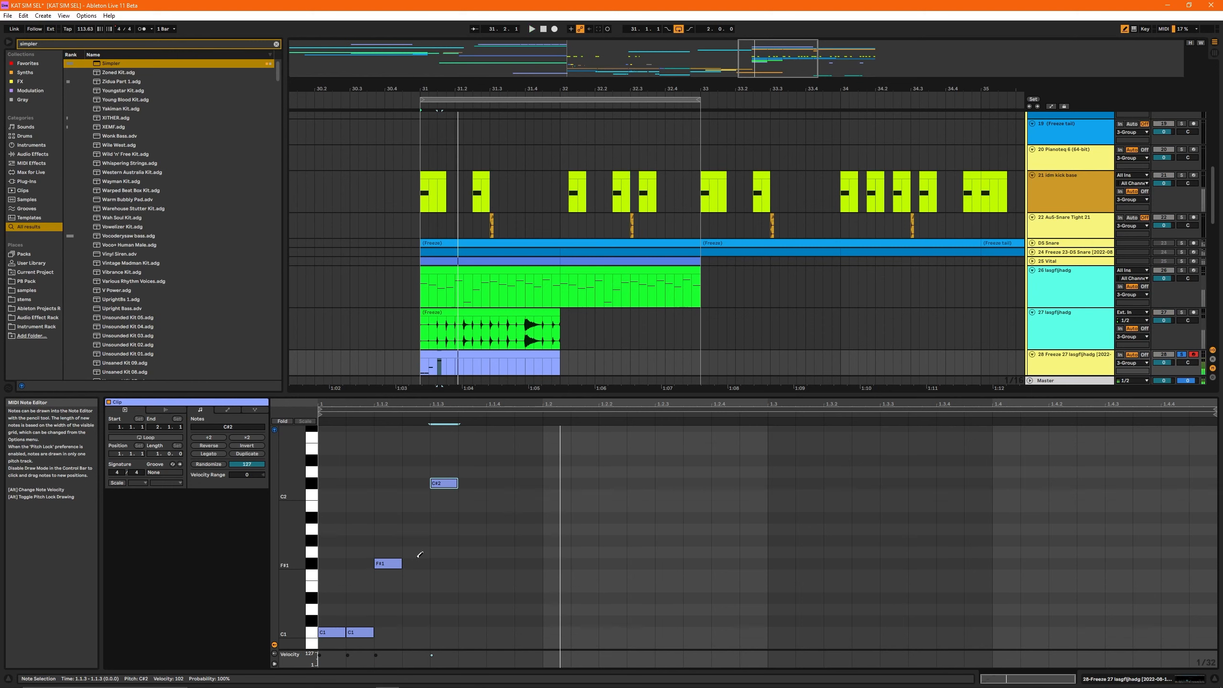
{"action": "left_click", "coordinate": [500, 553]}
{"action": "left_click", "coordinate": [557, 598]}
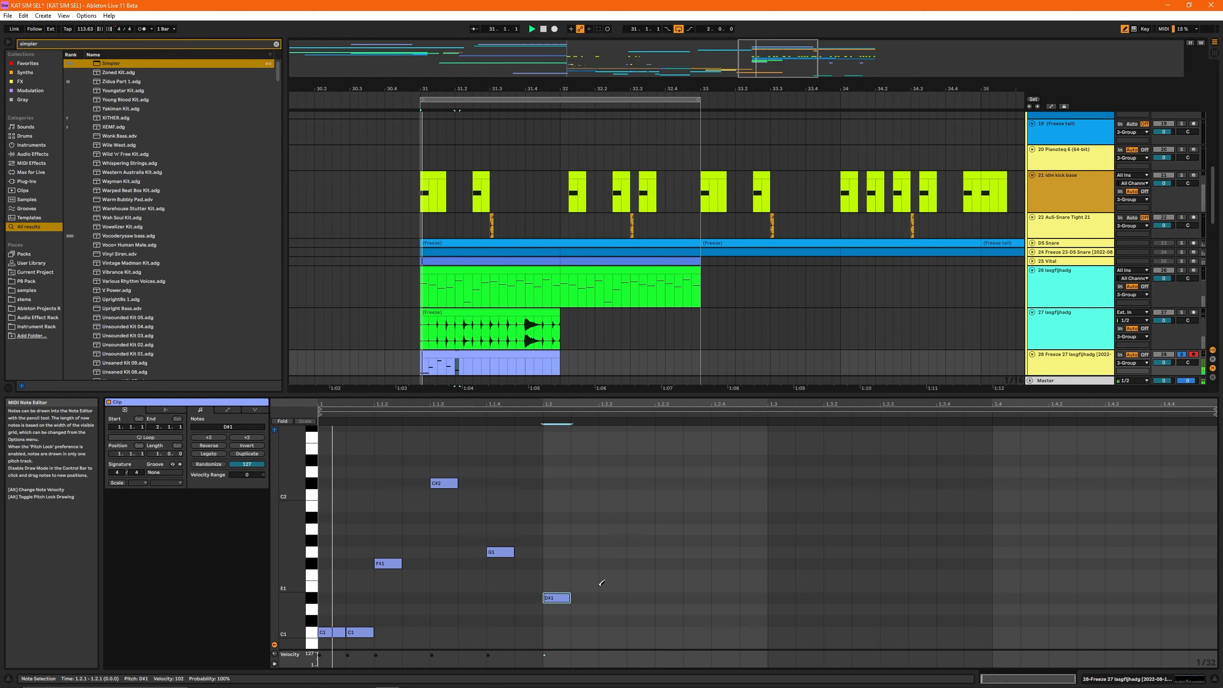
Step: Remove the D#1 note at 1.2, draw C#1 at 1.2.2 and try low slices A0 and G#0 at 1.2.3
{"action": "scroll", "coordinate": [621, 563], "scroll_direction": "down", "scroll_amount": 3}
{"action": "left_click", "coordinate": [557, 464]}
{"action": "left_click", "coordinate": [612, 487]}
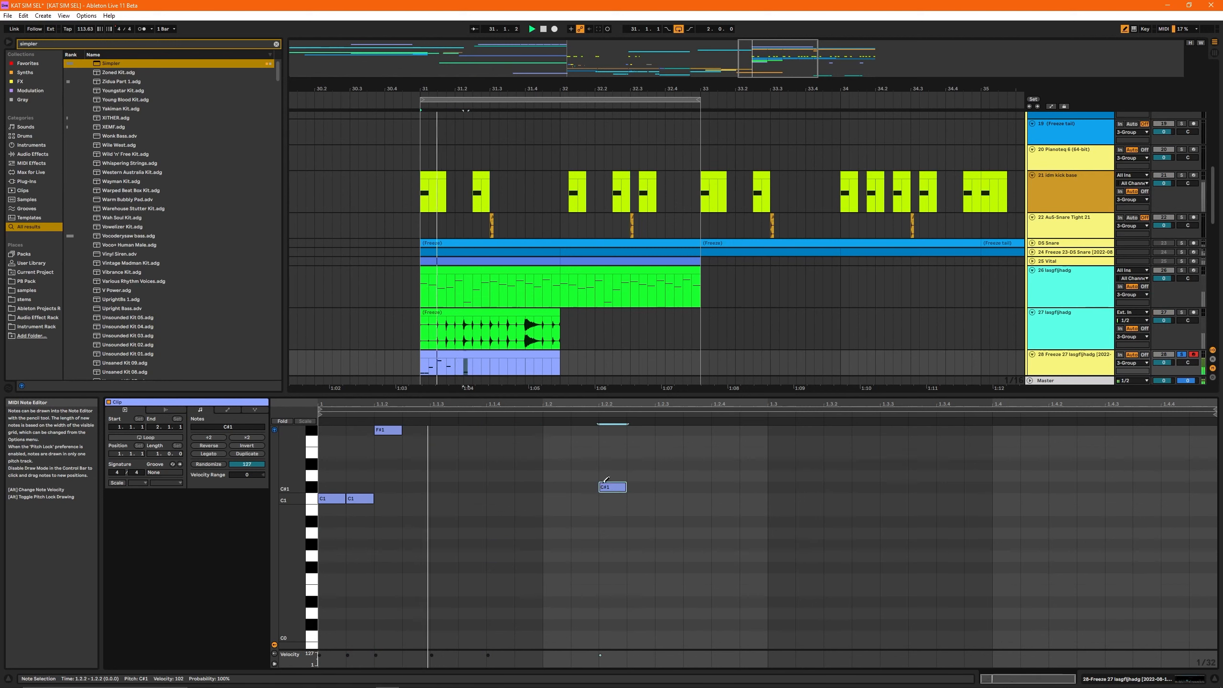
{"action": "left_click", "coordinate": [668, 533]}
{"action": "left_click", "coordinate": [669, 533]}
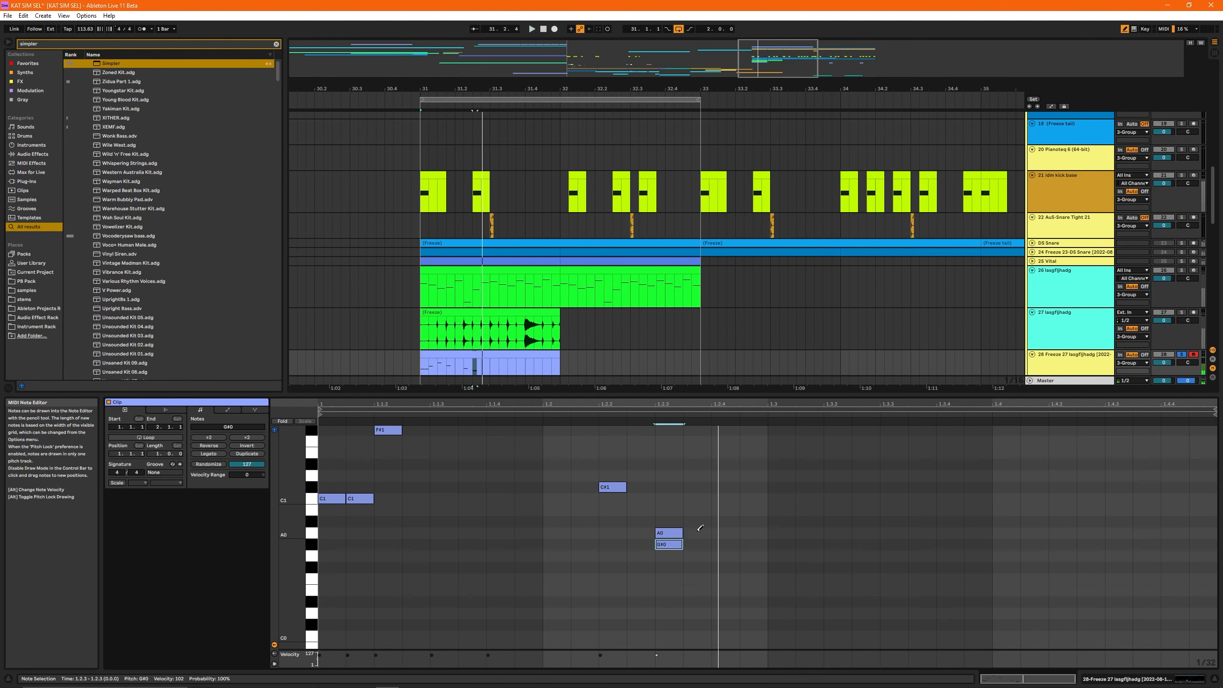
Step: Add a second C#1 right after the one at 1.2.2 and draw consecutive F#1 and A#1 notes from 1.2.3, replacing the low slices
{"action": "scroll", "coordinate": [660, 539], "scroll_direction": "up", "scroll_amount": 3}
{"action": "left_click", "coordinate": [641, 544]}
{"action": "left_click", "coordinate": [670, 487]}
{"action": "key", "text": "space"}
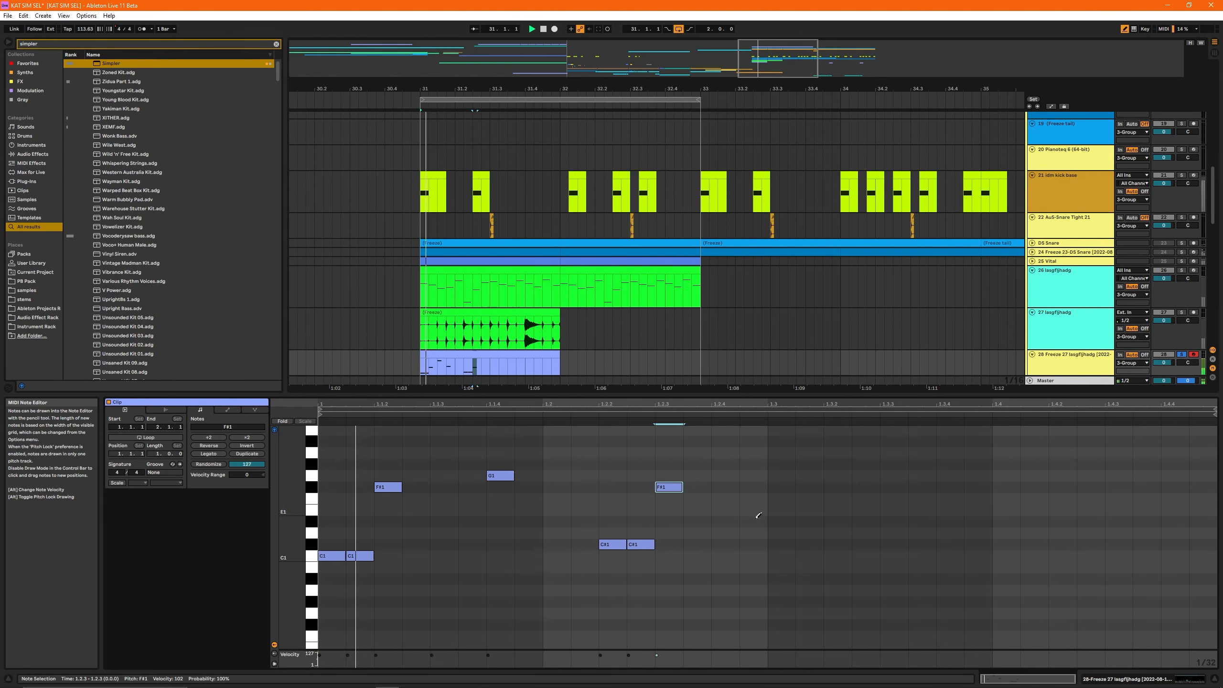
{"action": "scroll", "coordinate": [681, 540], "scroll_direction": "up", "scroll_amount": 2}
{"action": "left_click", "coordinate": [692, 478]}
{"action": "key", "text": "space"}
{"action": "key", "text": "space"}
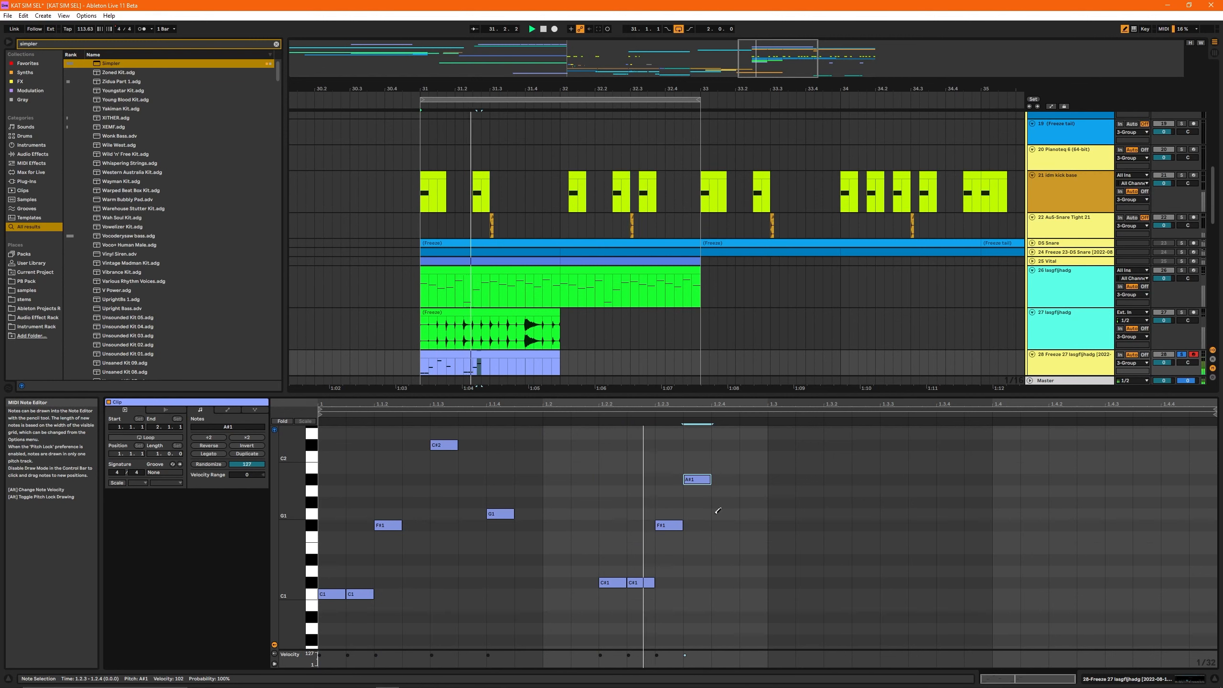
Step: Remove the F#1 and A#1 notes from 1.2.3 onward, try G1 at 1.2.3 and replace it with G#1 while auditioning
{"action": "left_click", "coordinate": [670, 525]}
{"action": "key", "text": "space"}
{"action": "left_click", "coordinate": [671, 512]}
{"action": "key", "text": "space"}
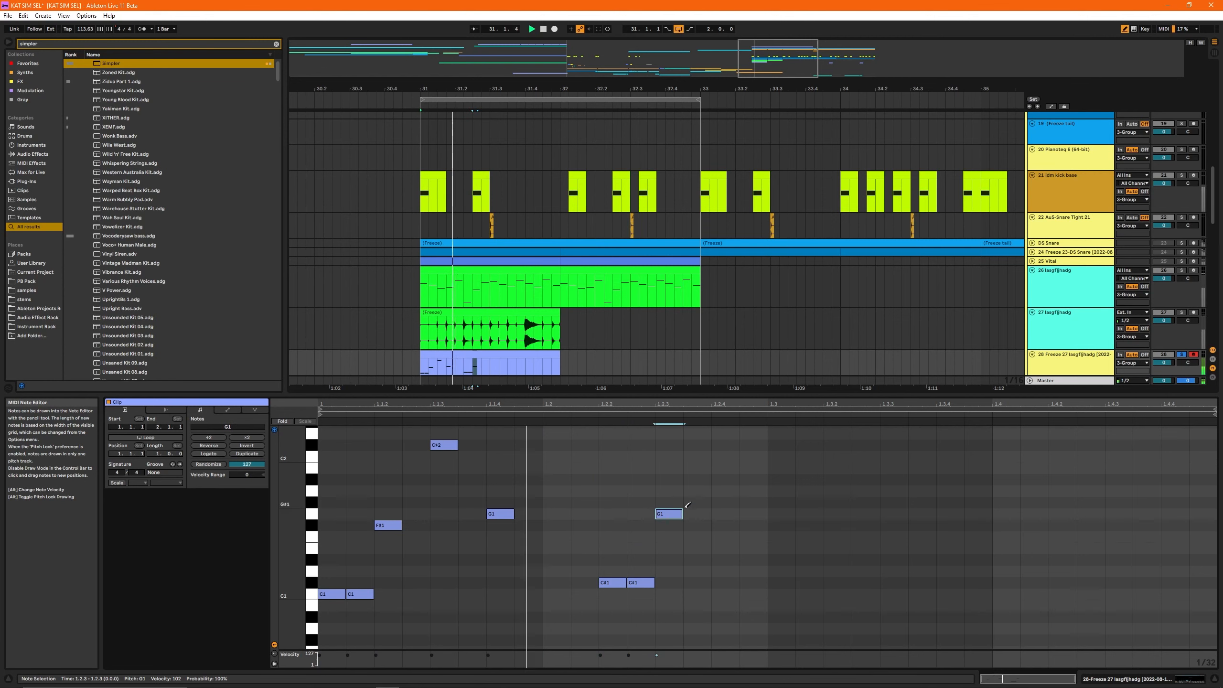
{"action": "key", "text": "space"}
{"action": "left_click", "coordinate": [670, 512]}
{"action": "left_click", "coordinate": [668, 499]}
{"action": "key", "text": "space"}
{"action": "scroll", "coordinate": [737, 495], "scroll_direction": "up", "scroll_amount": 2}
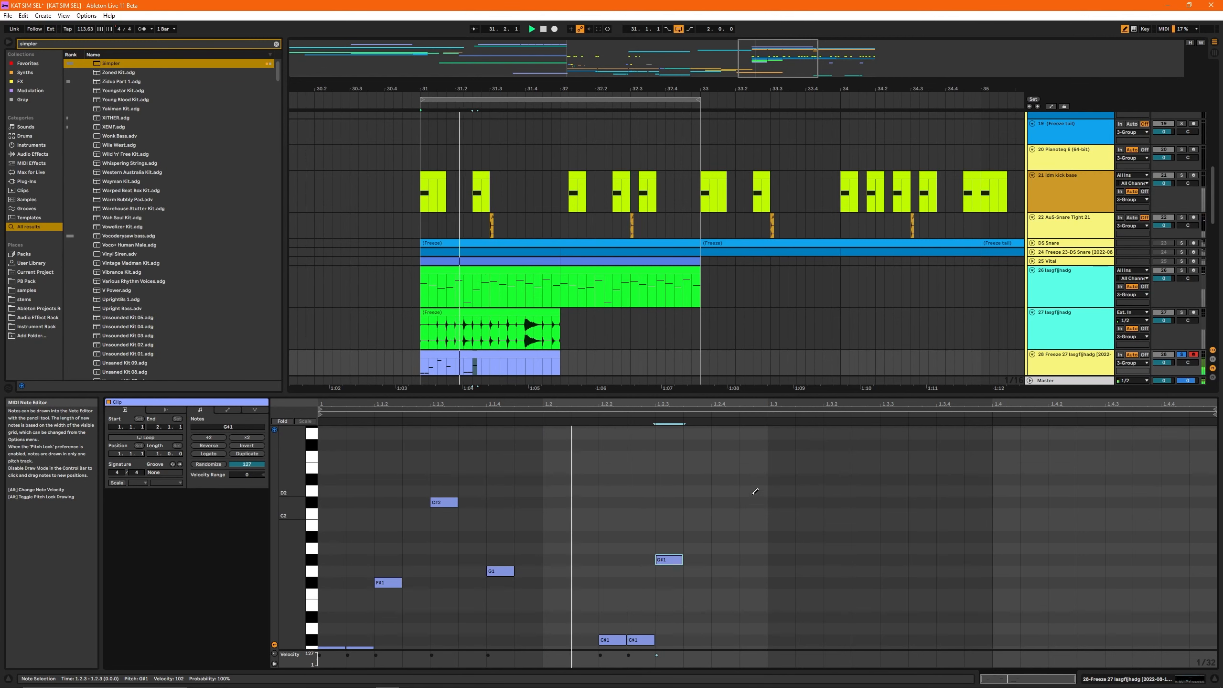
Step: Try D#2 at 1.2.4 and replace it with B1 while auditioning the clip
{"action": "left_click", "coordinate": [732, 491]}
{"action": "key", "text": "space"}
{"action": "key", "text": "space"}
{"action": "left_click_drag", "start_coordinate": [732, 490], "coordinate": [731, 479]}
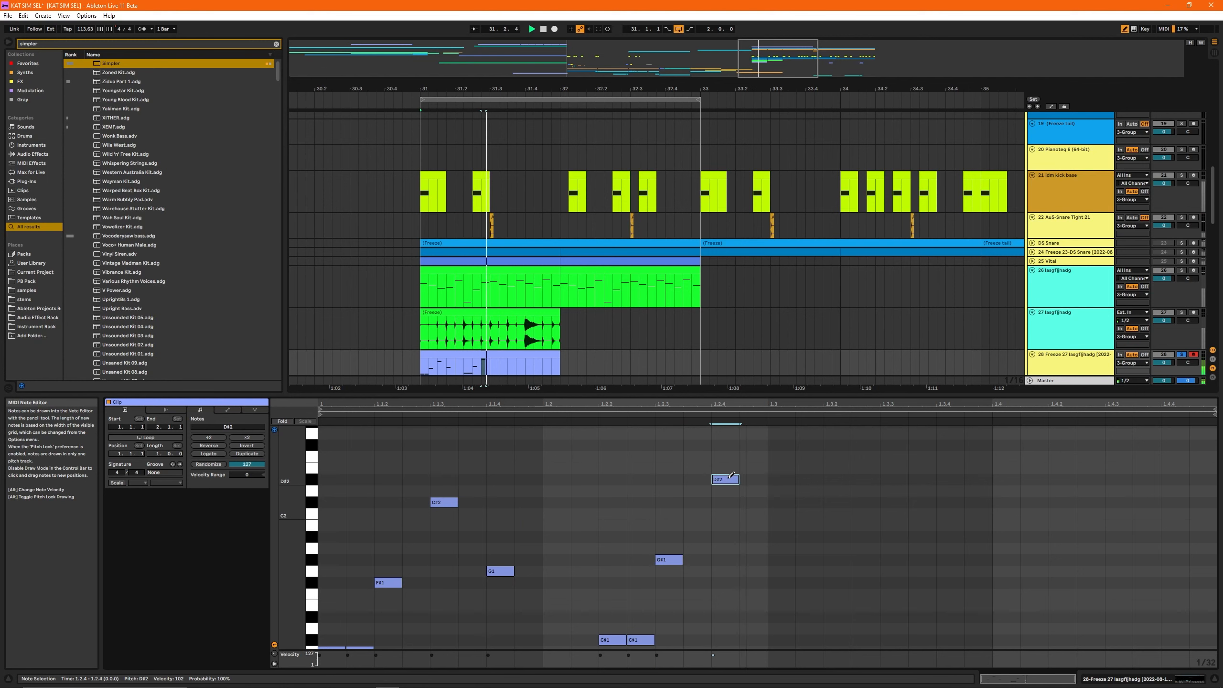
{"action": "left_click", "coordinate": [728, 479]}
{"action": "key", "text": "space"}
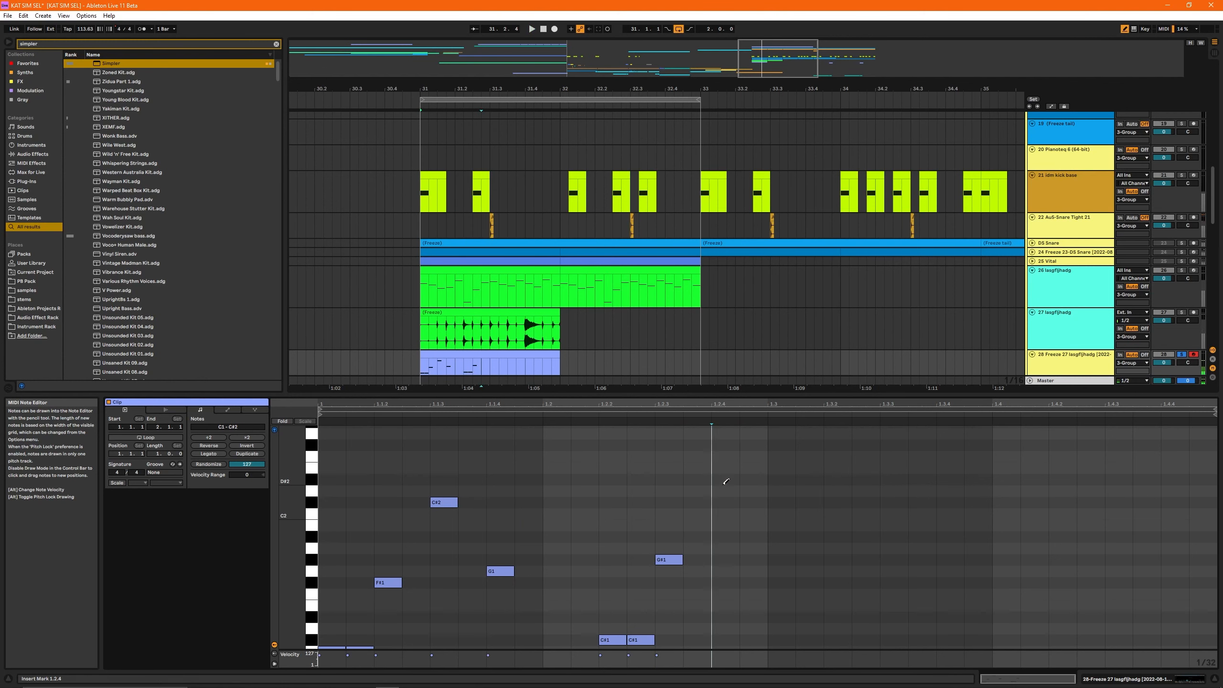
{"action": "key", "text": "Down"}
{"action": "key", "text": "space"}
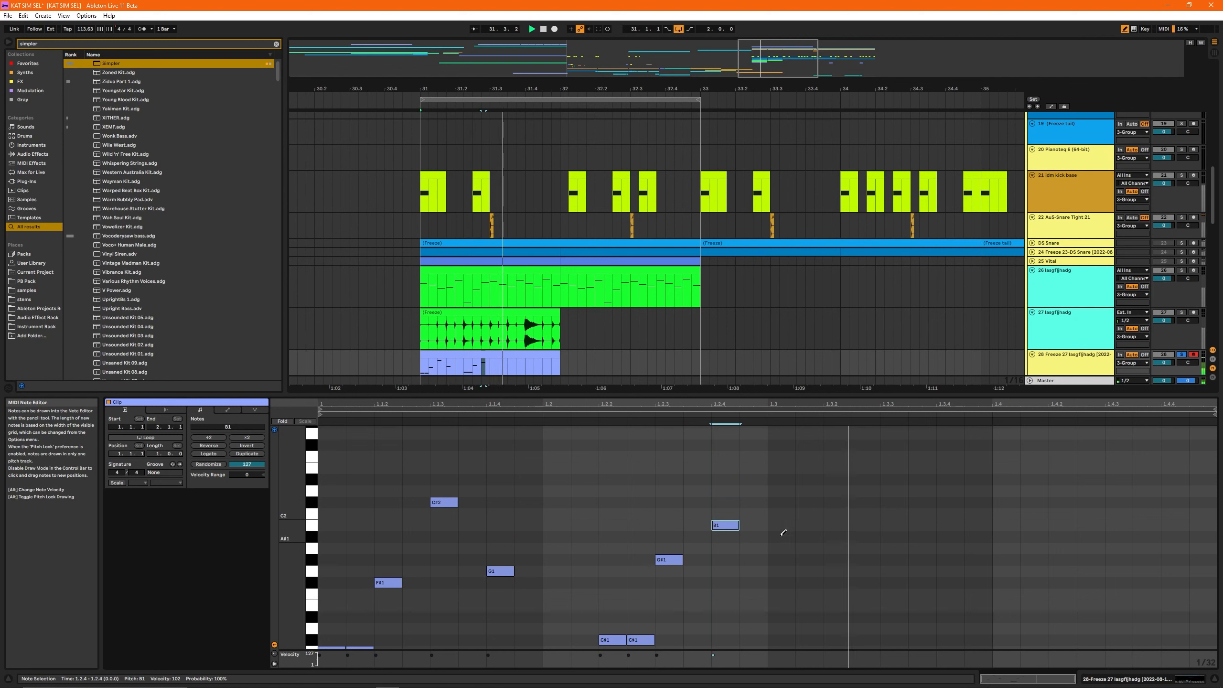
{"action": "key", "text": "space"}
Step: Draw slice notes A1 at 1.3, F#1 at 1.3.2 and E1 at 1.3.3
{"action": "left_click", "coordinate": [809, 546]}
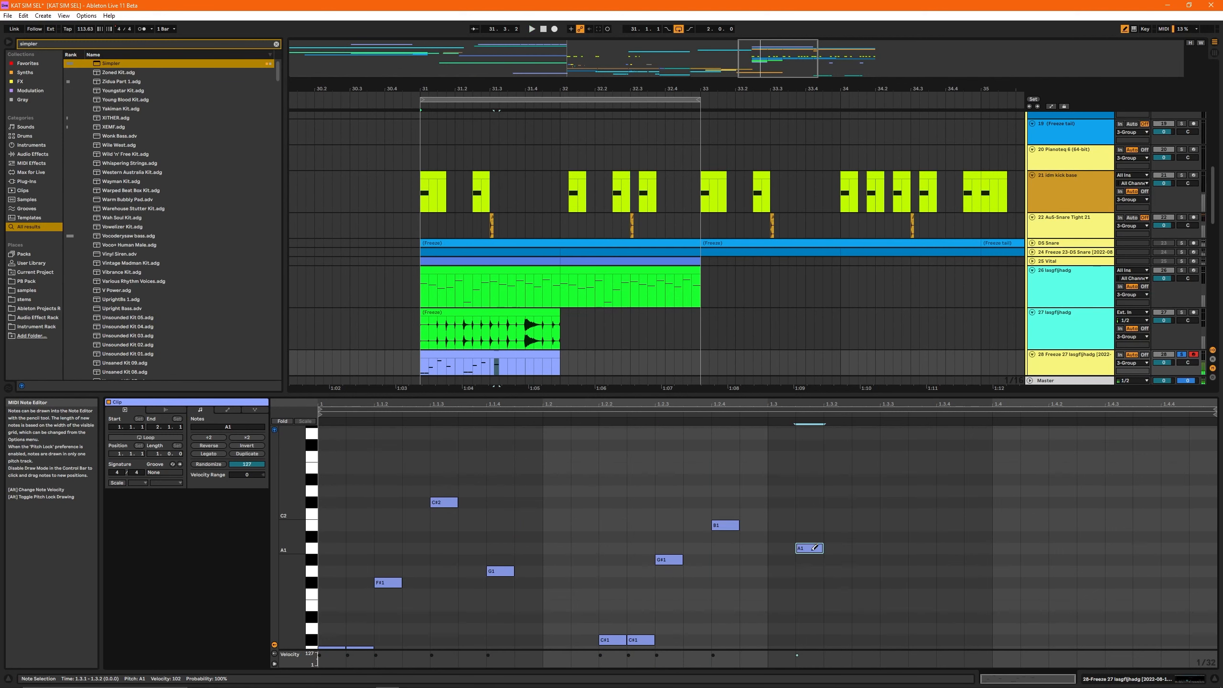
{"action": "left_click", "coordinate": [812, 549]}
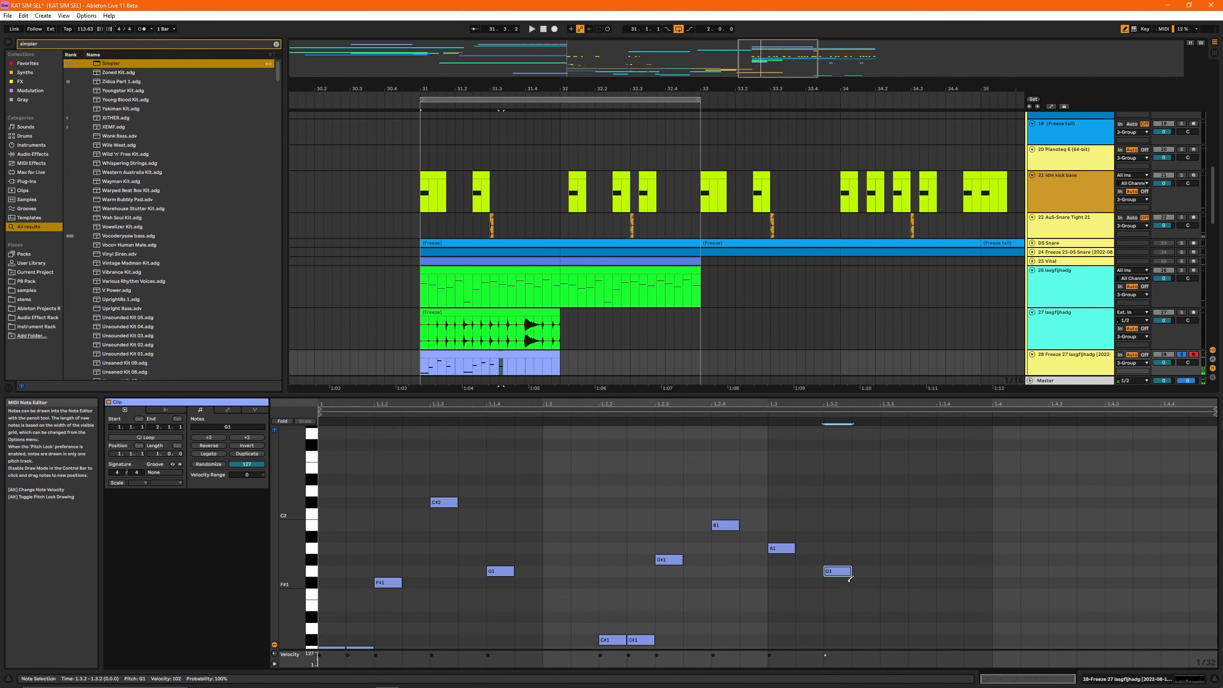
{"action": "left_click", "coordinate": [847, 574]}
{"action": "left_click", "coordinate": [841, 583]}
{"action": "scroll", "coordinate": [857, 587], "scroll_direction": "down", "scroll_amount": 1}
{"action": "left_click", "coordinate": [868, 588]}
{"action": "left_click", "coordinate": [862, 586]}
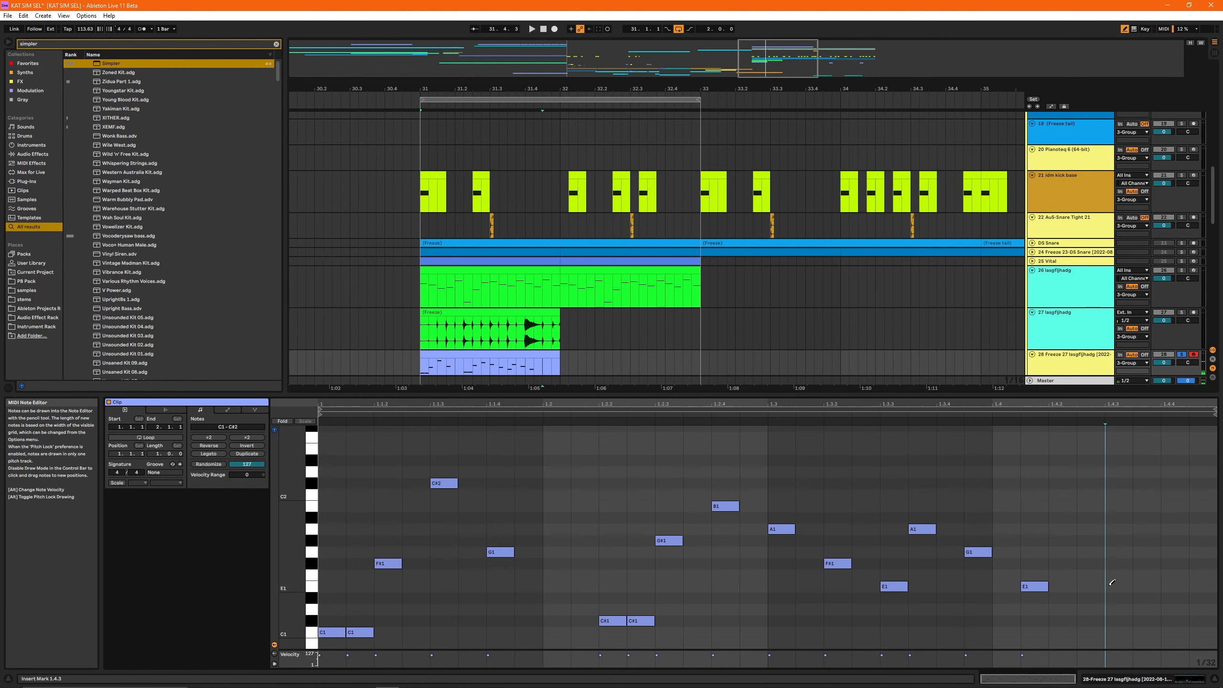
Step: Shift the last C1 pair to start at 1.4.2 and G1 to 1.4.3, and add E1 at 1.4.4
{"action": "scroll", "coordinate": [1122, 578], "scroll_direction": "down", "scroll_amount": 2}
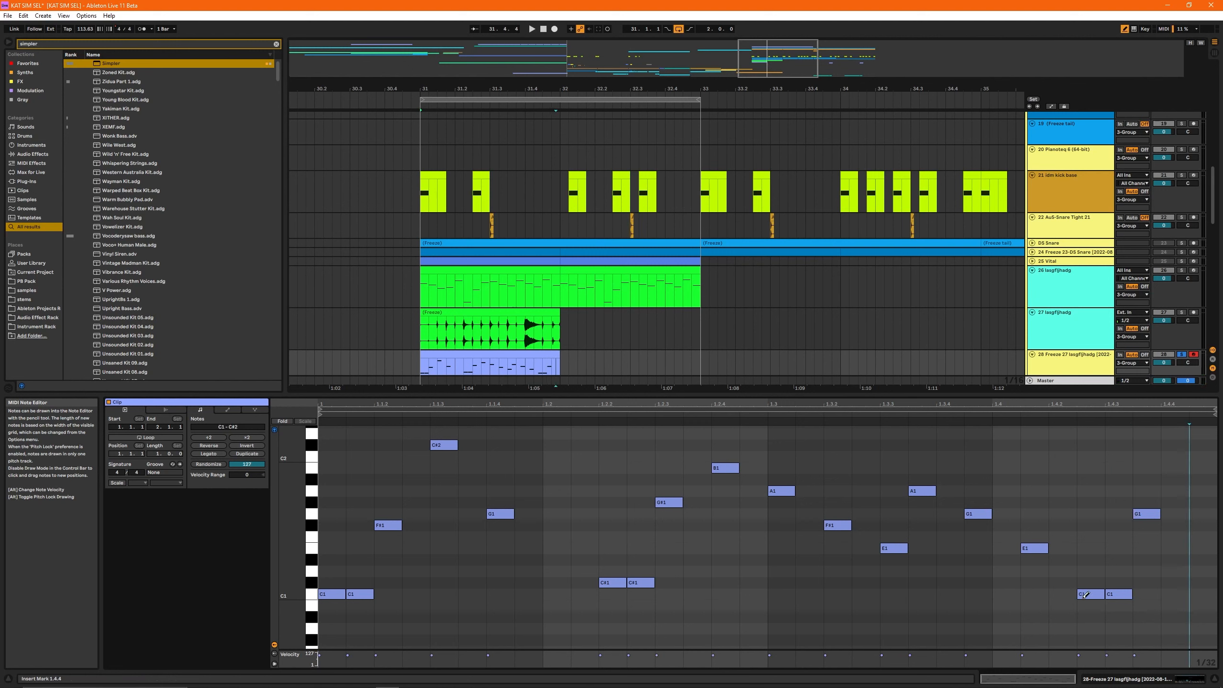
{"action": "left_click", "coordinate": [1085, 595]}
{"action": "left_click_drag", "start_coordinate": [1063, 595], "coordinate": [1092, 595]}
{"action": "left_click", "coordinate": [1117, 595]}
{"action": "left_click", "coordinate": [1119, 515]}
{"action": "left_click", "coordinate": [1148, 514]}
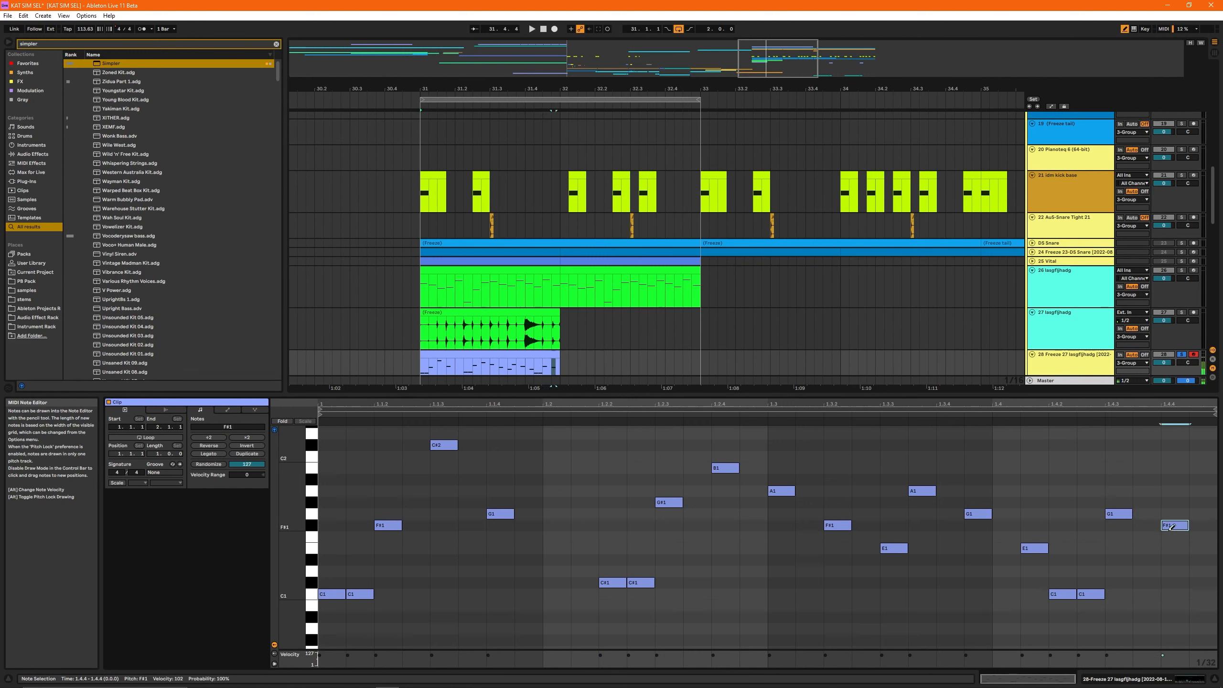
{"action": "left_click_drag", "start_coordinate": [1173, 534], "coordinate": [1172, 546]}
Step: Delete the second C1 after 1.4.2 and move the preceding E1 to 1.4 and G1 to 1.3.4 while auditioning
{"action": "key", "text": "space"}
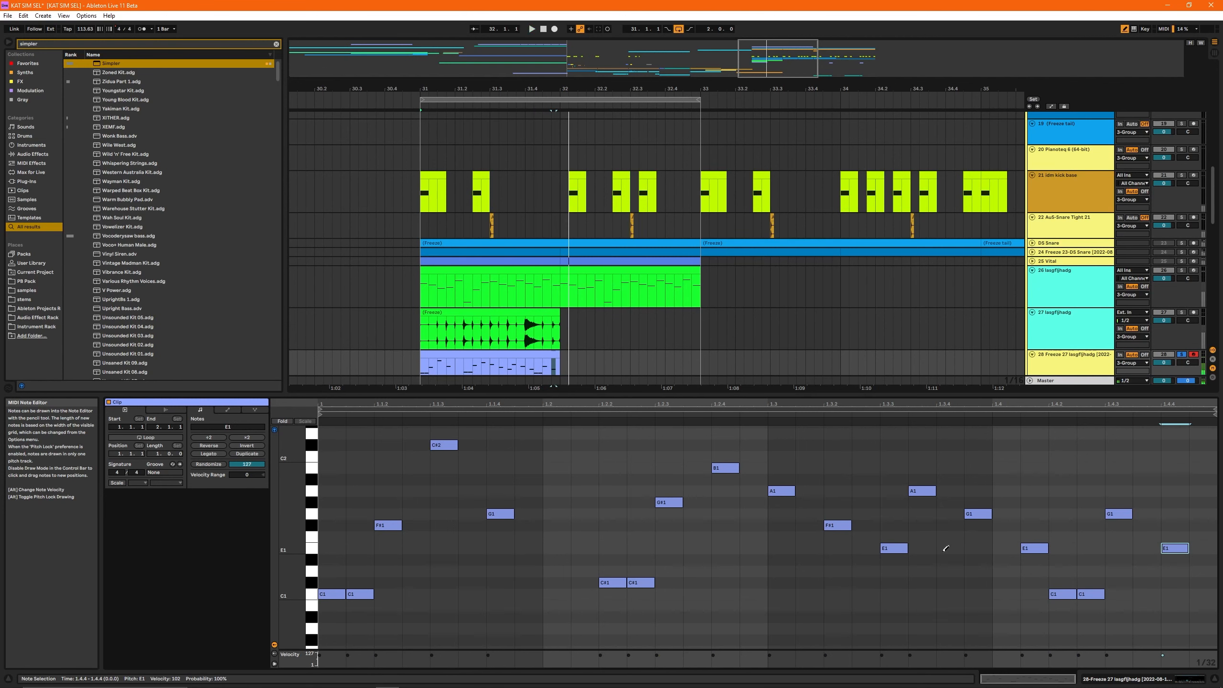
{"action": "left_click", "coordinate": [1092, 596]}
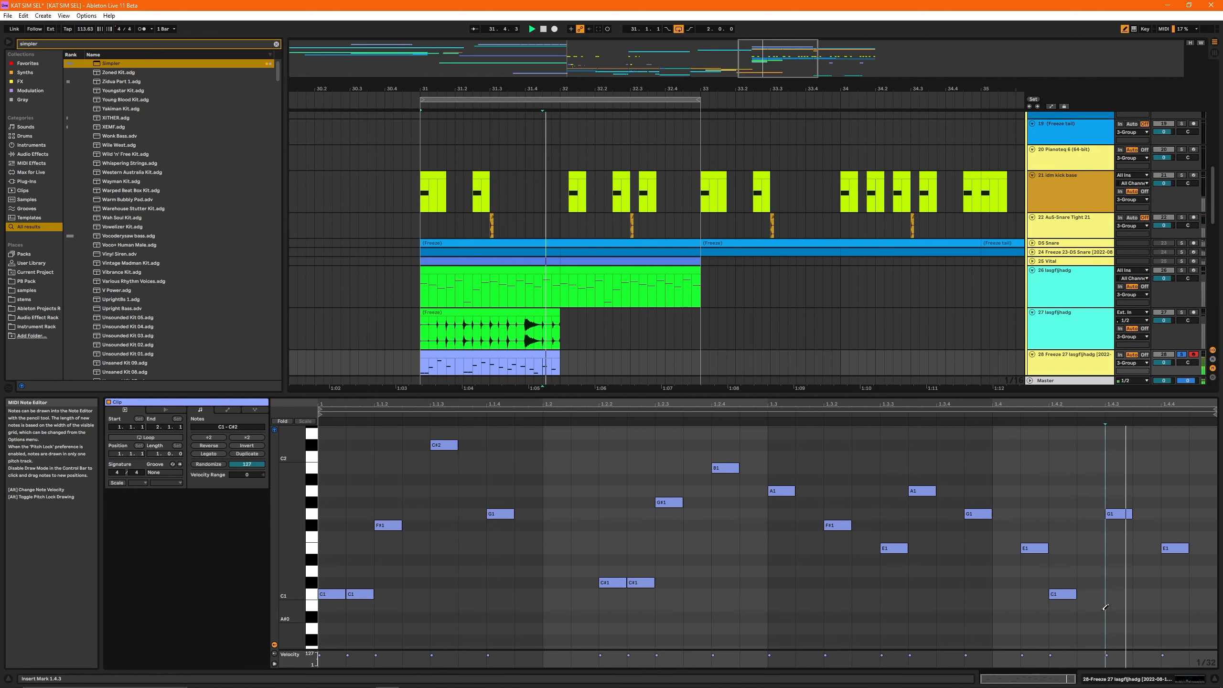
{"action": "left_click_drag", "start_coordinate": [1036, 549], "coordinate": [961, 515]}
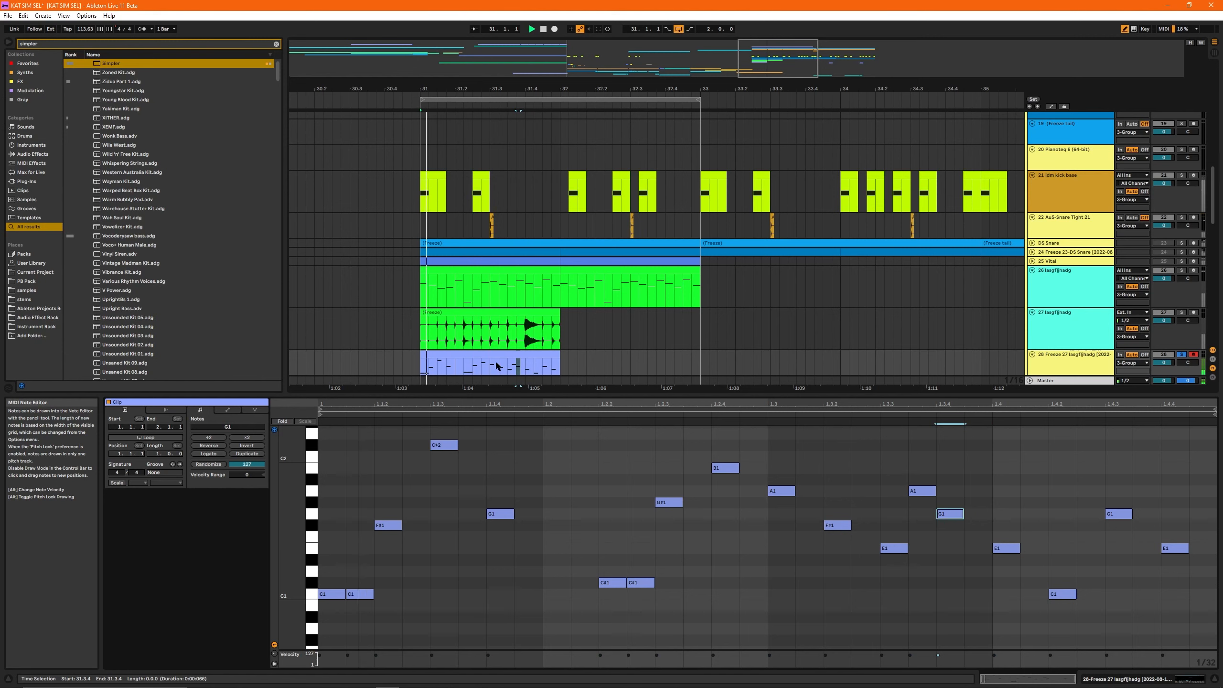
Step: Return to the Simpler device view and duplicate the one-bar MIDI clip three times to fill bars 31 to 34
{"action": "scroll", "coordinate": [784, 323], "scroll_direction": "down", "scroll_amount": 3}
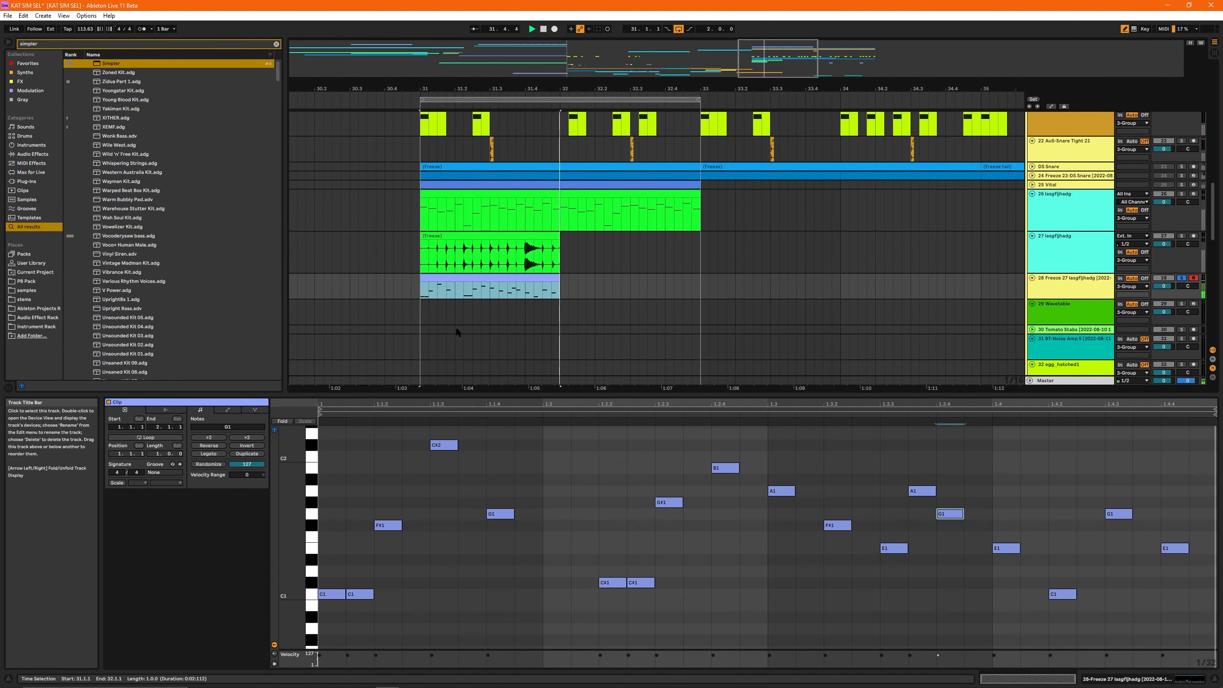
{"action": "key", "text": "space"}
{"action": "key", "text": "shift+Tab"}
{"action": "left_click", "coordinate": [571, 631]}
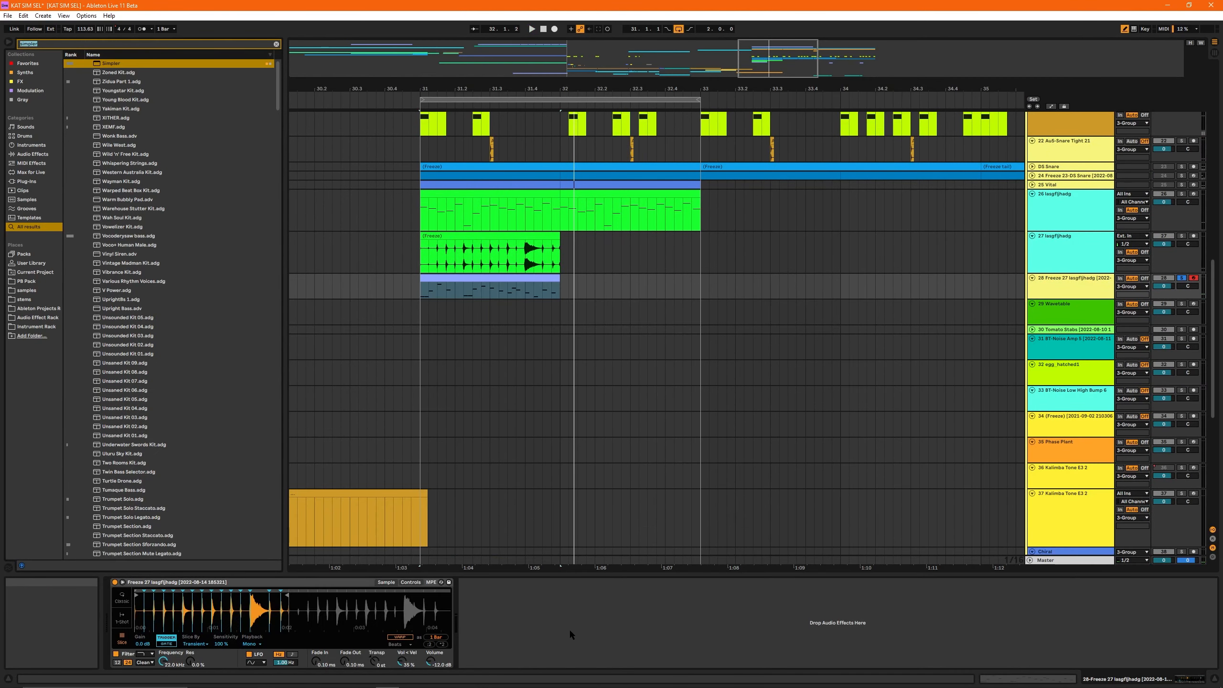
{"action": "left_click", "coordinate": [491, 278]}
{"action": "key", "text": "ctrl+d"}
{"action": "key", "text": "ctrl+d"}
{"action": "key", "text": "ctrl+d"}
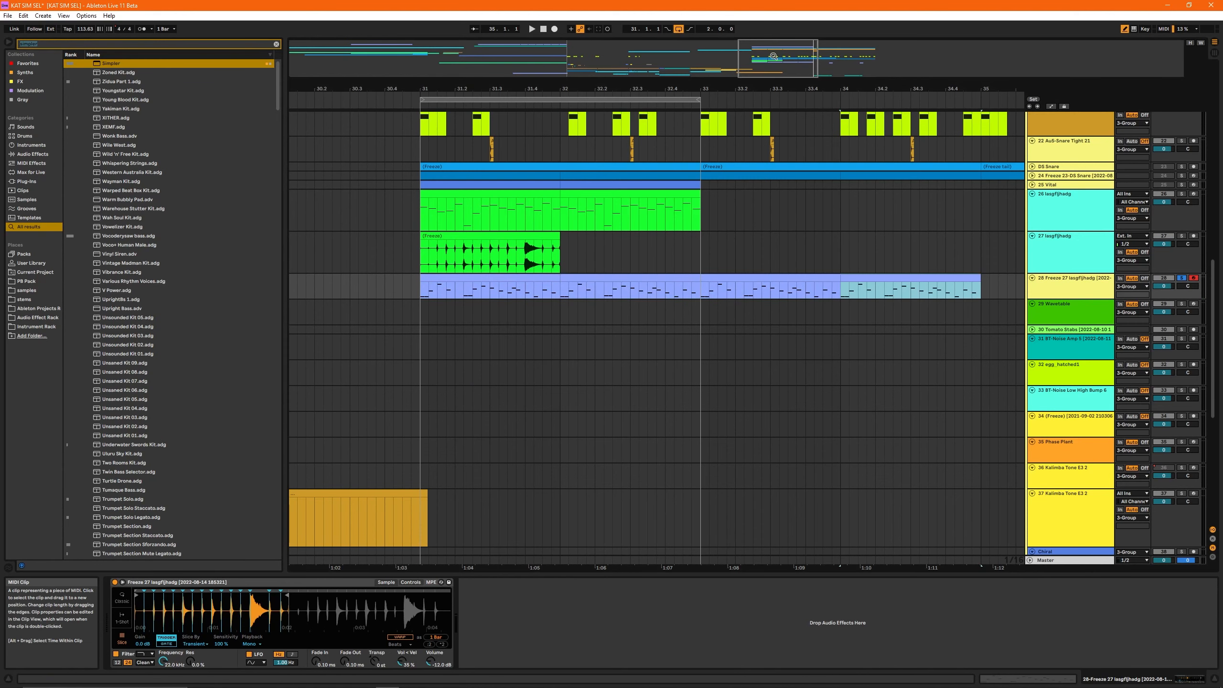
Step: Search the browser for echo and load the Echo effect onto the Simpler track after the sliced sample
{"action": "scroll", "coordinate": [624, 217], "scroll_direction": "down", "scroll_amount": 2}
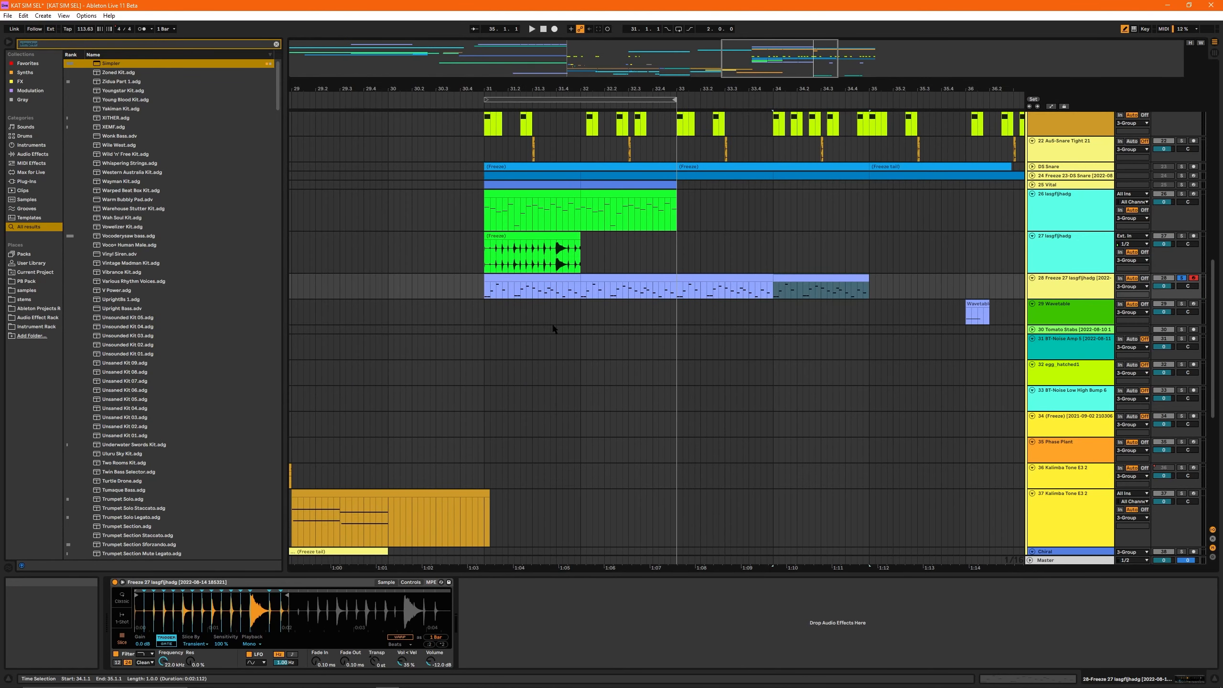
{"action": "left_click", "coordinate": [539, 277]}
{"action": "left_click", "coordinate": [539, 277]}
{"action": "type", "text": "e"}
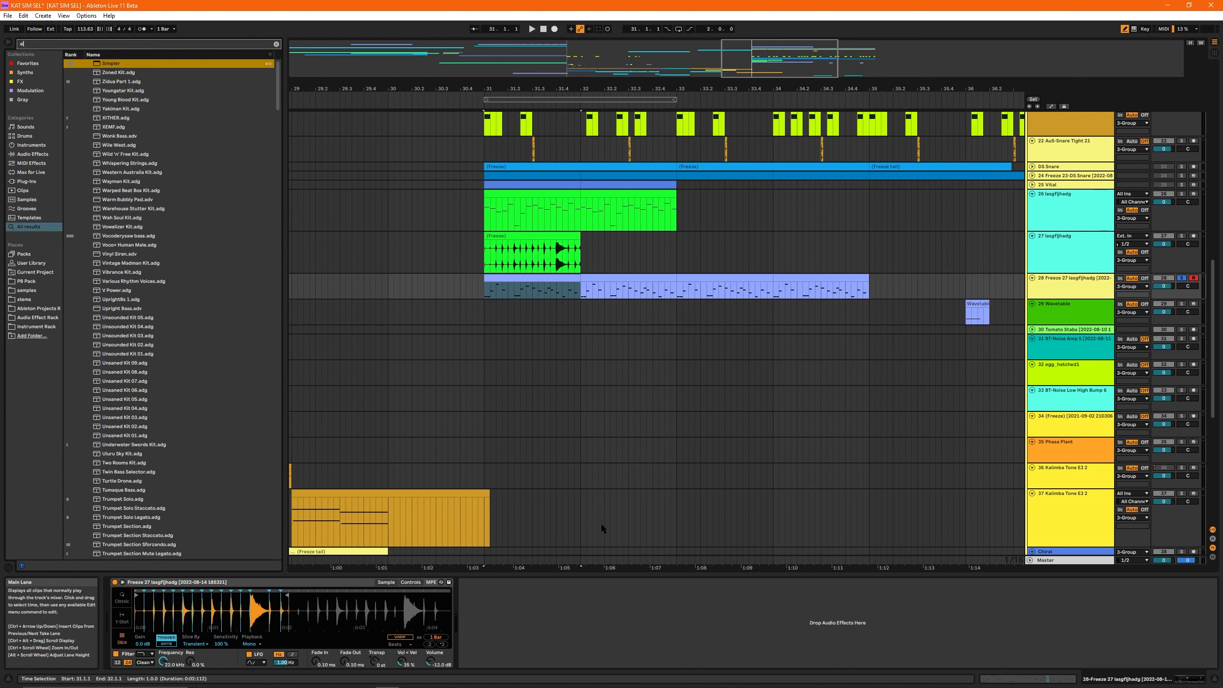
{"action": "type", "text": "cho"}
{"action": "left_click", "coordinate": [103, 73]}
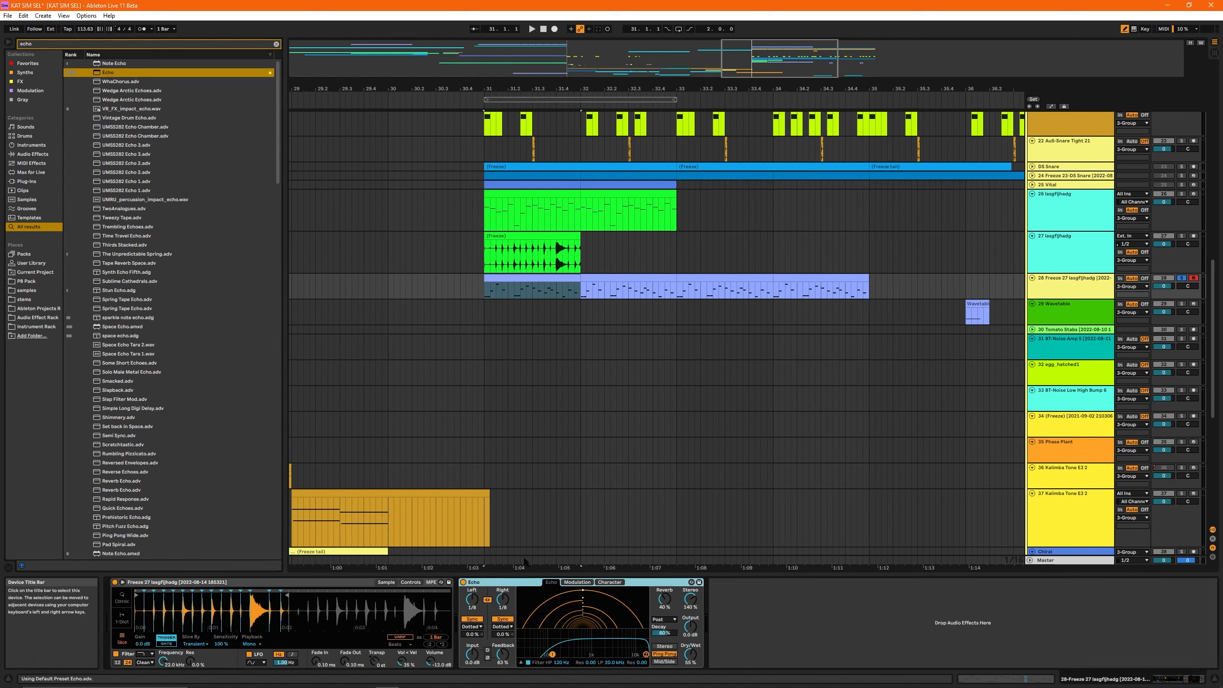
Step: Set Echo's reverb to 0% and switch its delays to unsynced time of about 3 ms during playback
{"action": "left_click", "coordinate": [532, 27]}
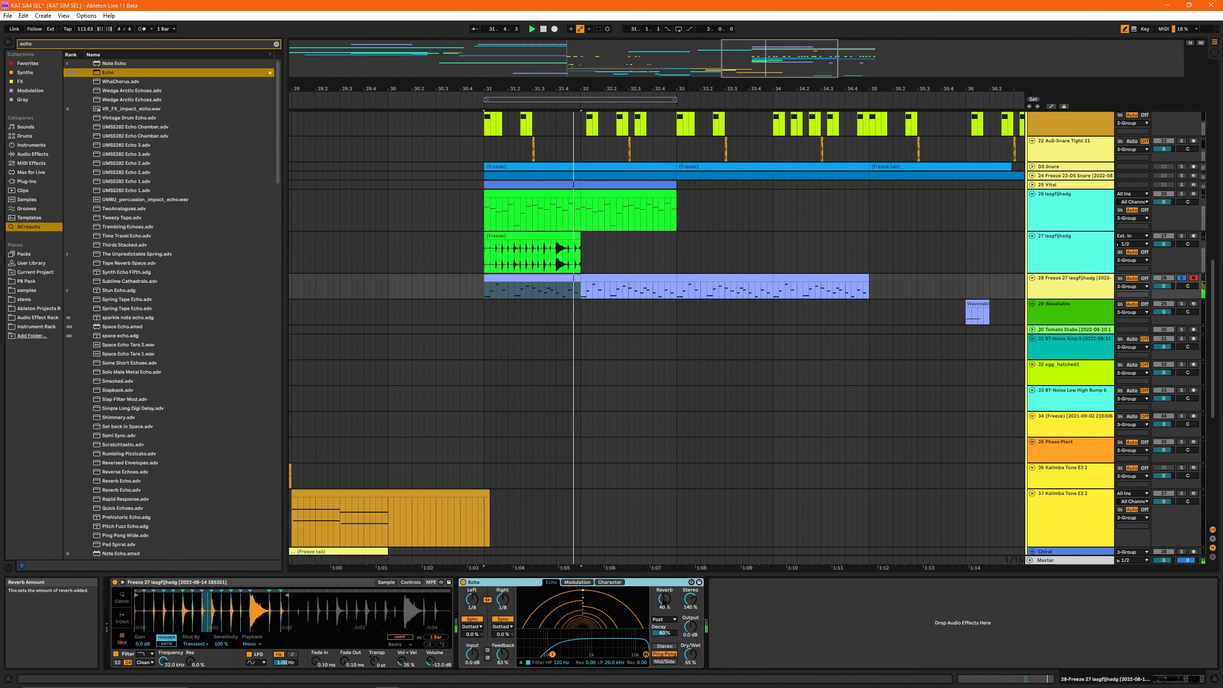
{"action": "left_click_drag", "start_coordinate": [664, 598], "coordinate": [674, 653]}
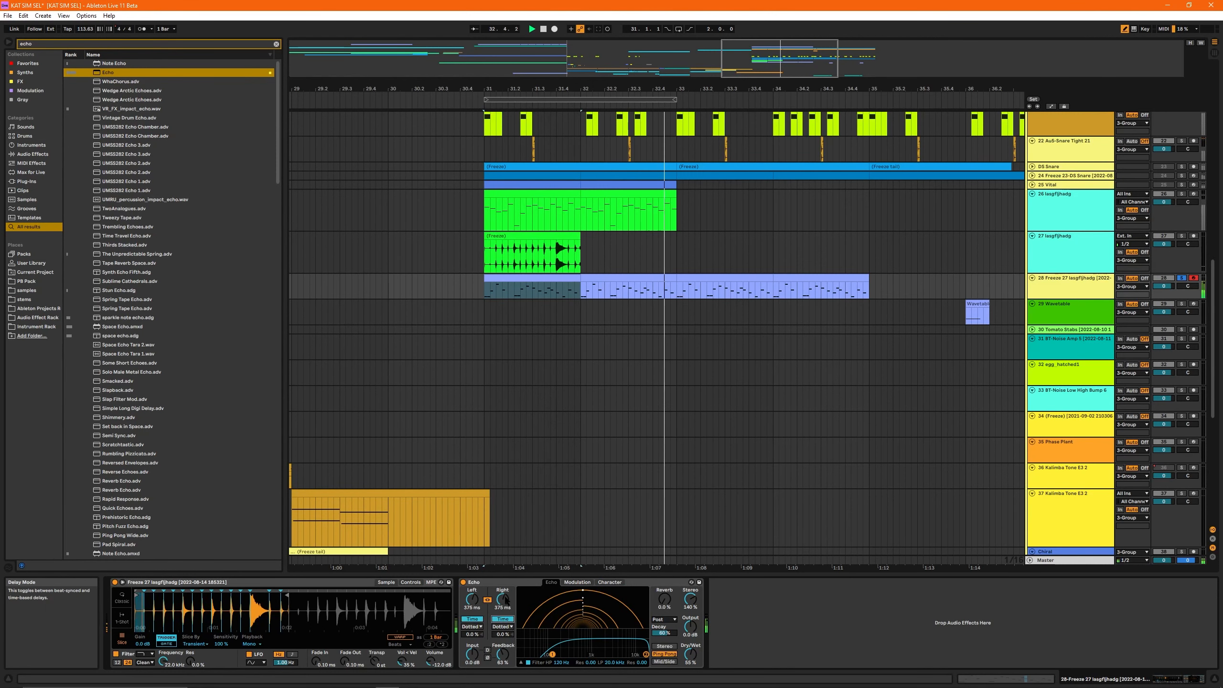
{"action": "left_click", "coordinate": [473, 619]}
{"action": "left_click_drag", "start_coordinate": [502, 598], "coordinate": [502, 645]}
Step: Loop all four MIDI clips from bar 31 and set Echo's delay time to 9.23 ms
{"action": "left_click", "coordinate": [539, 278]}
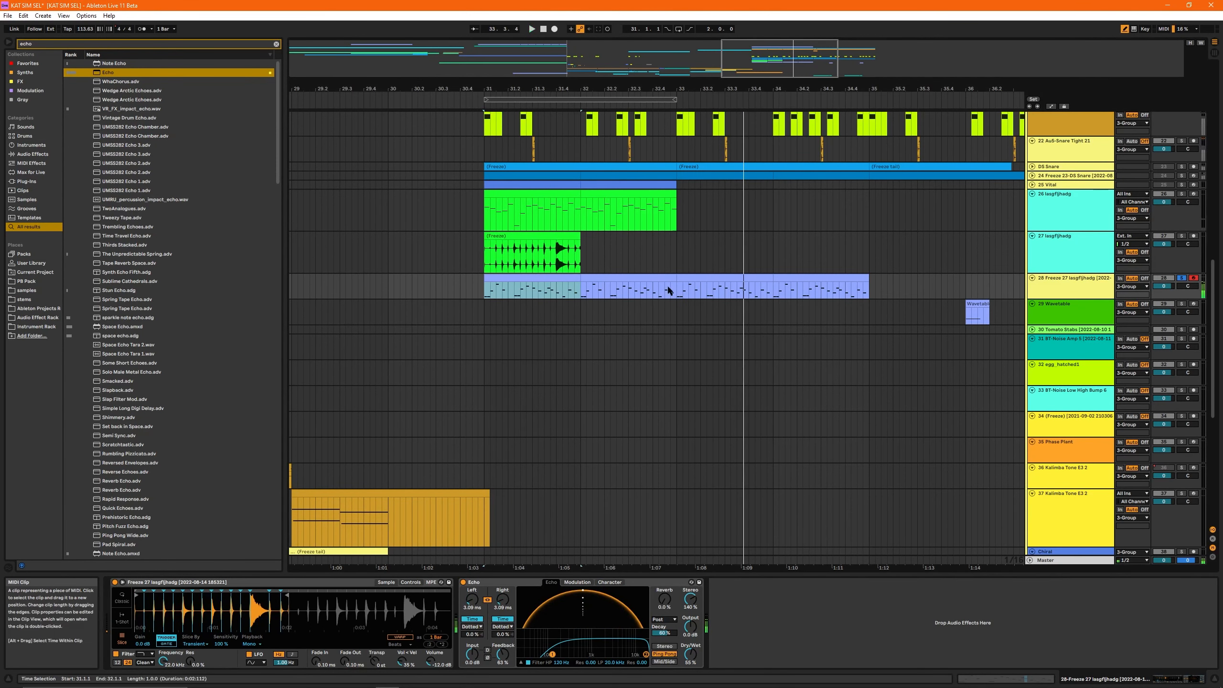
{"action": "left_click", "coordinate": [806, 276], "text": "shift"}
{"action": "key", "text": "ctrl+l"}
{"action": "mouse_move", "coordinate": [502, 599]}
{"action": "left_mouse_down"}
{"action": "mouse_move", "coordinate": [502, 550]}
{"action": "mouse_move", "coordinate": [503, 599]}
{"action": "mouse_move", "coordinate": [502, 585]}
{"action": "left_mouse_up"}
{"action": "key", "text": "space"}
Step: Show Echo's delay time automation in a new lane, turn the grid off and draw a freehand fluctuating curve across bars 31 to 34
{"action": "right_click", "coordinate": [501, 599]}
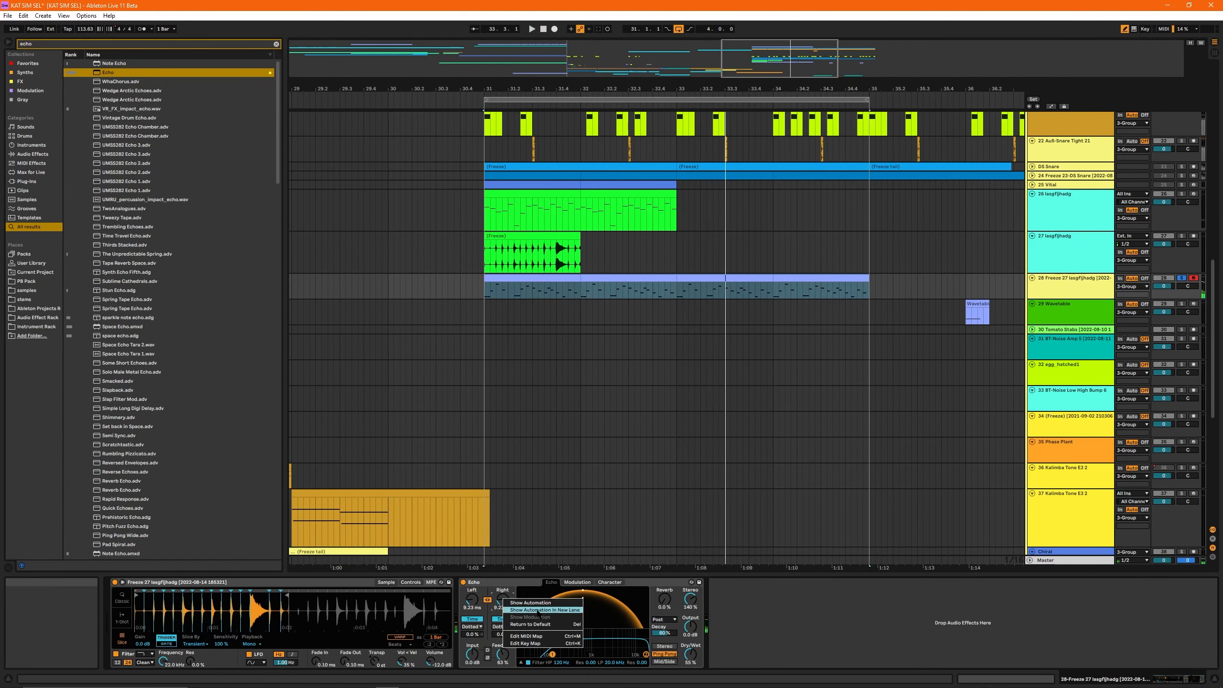
{"action": "left_click", "coordinate": [540, 612]}
{"action": "right_click", "coordinate": [582, 341]}
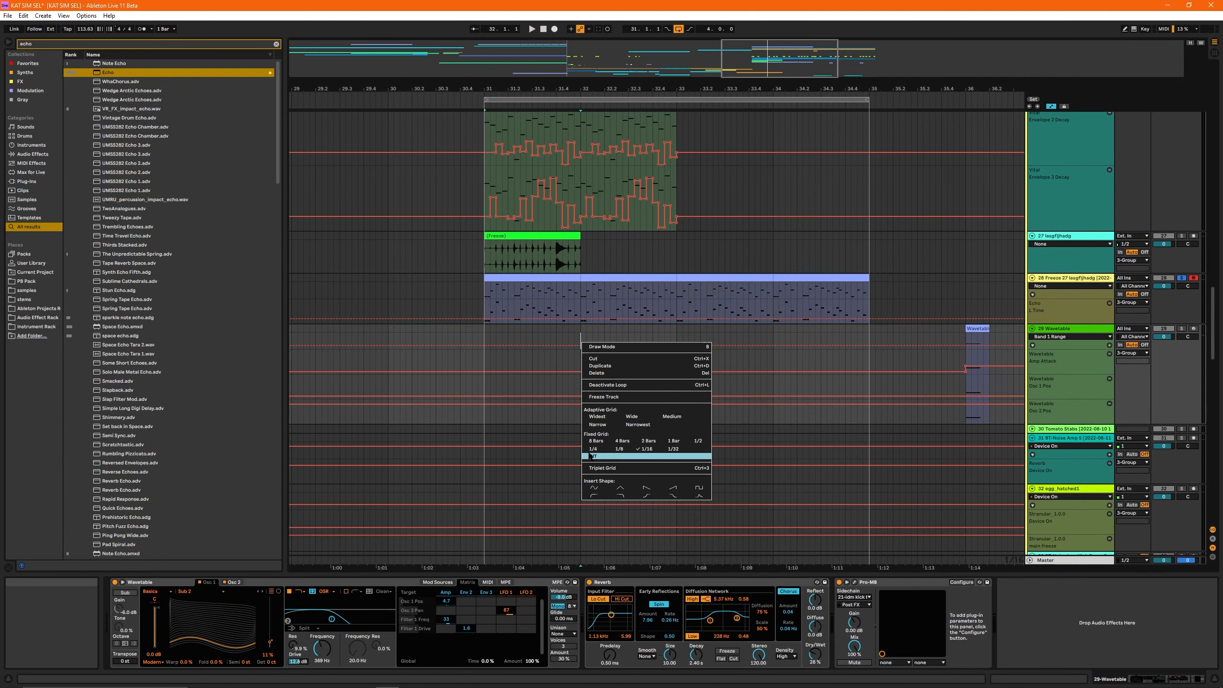
{"action": "left_click", "coordinate": [597, 457]}
{"action": "left_click_drag", "start_coordinate": [487, 319], "coordinate": [635, 308]}
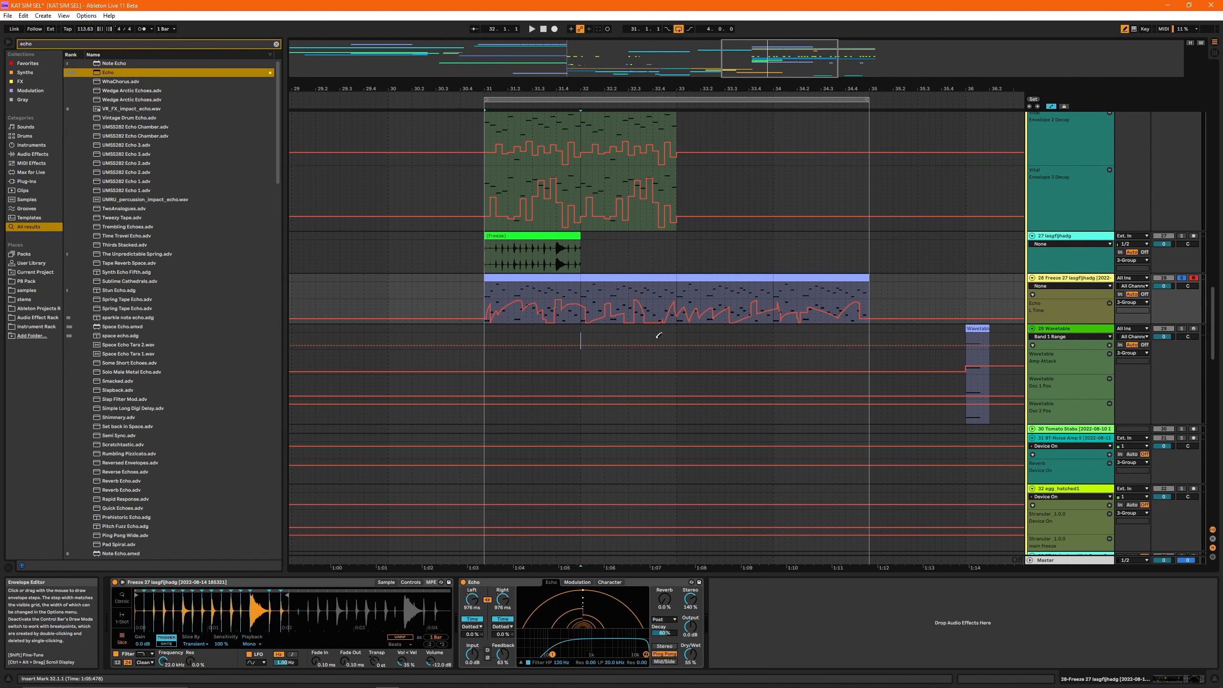
Step: Audition the looped clips from bar 31 with the Echo time automation
{"action": "key", "text": "space"}
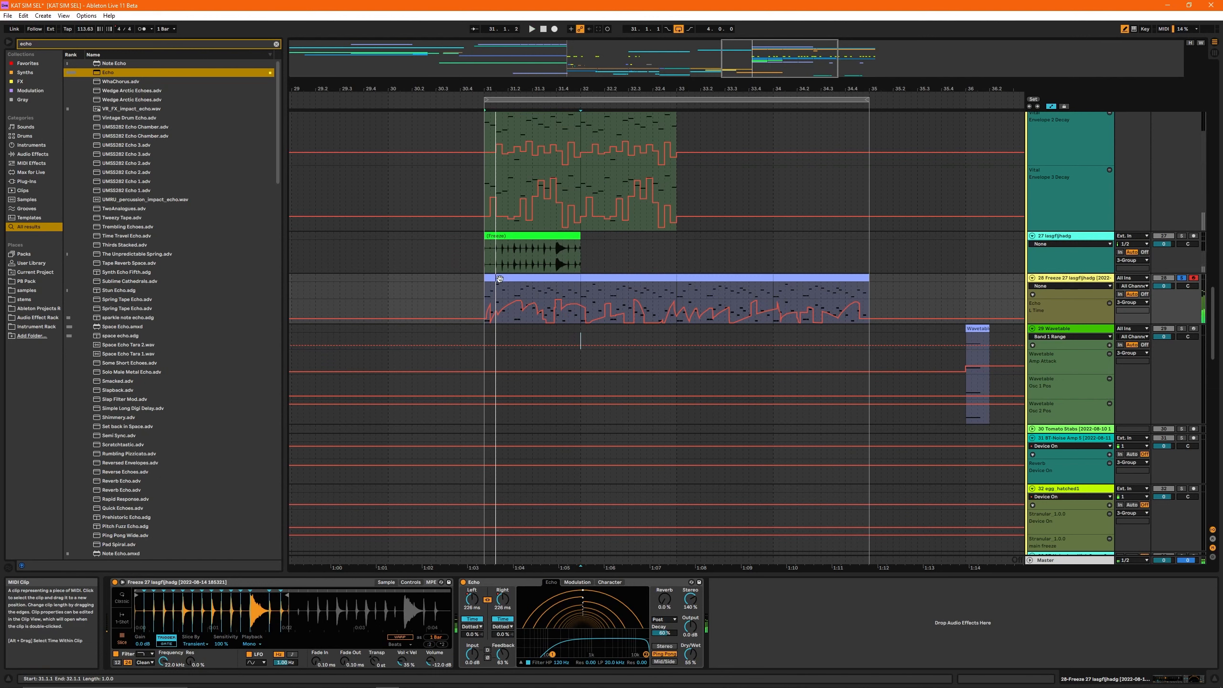
{"action": "left_click", "coordinate": [496, 278]}
{"action": "key", "text": "space"}
{"action": "key", "text": "space"}
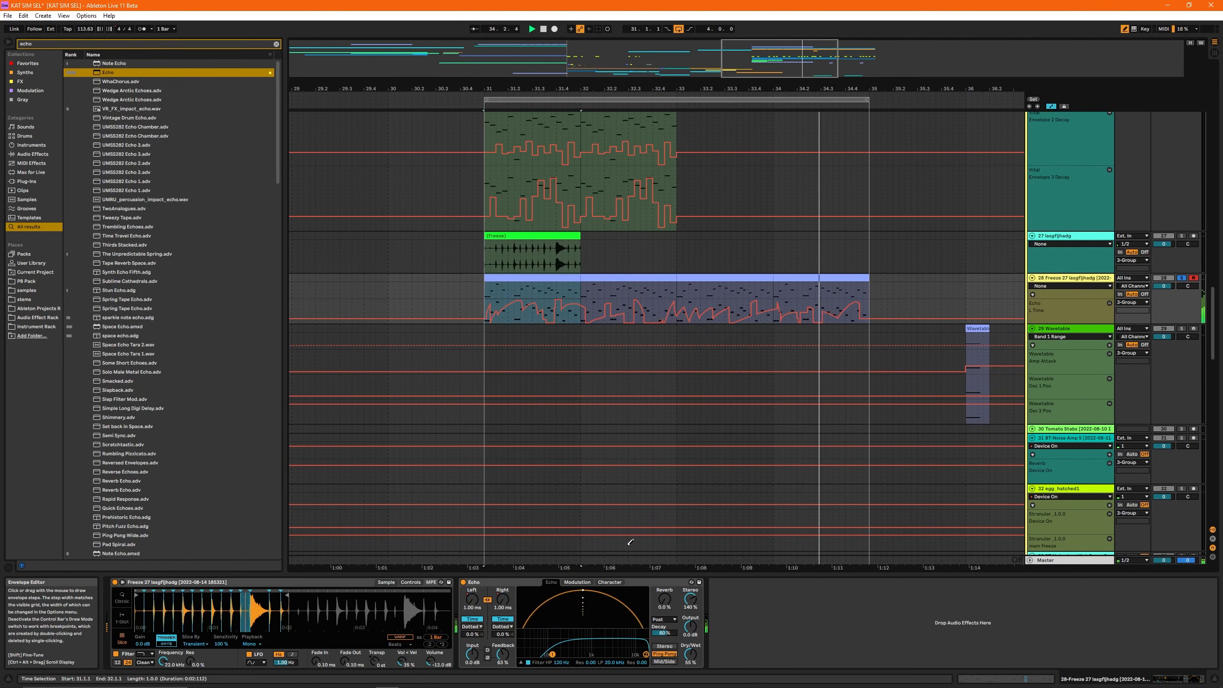
{"action": "key", "text": "space"}
Step: Hide the automation lanes, then freeze and flatten the Simpler track with Echo to audio
{"action": "key", "text": "a"}
{"action": "right_click", "coordinate": [1058, 282]}
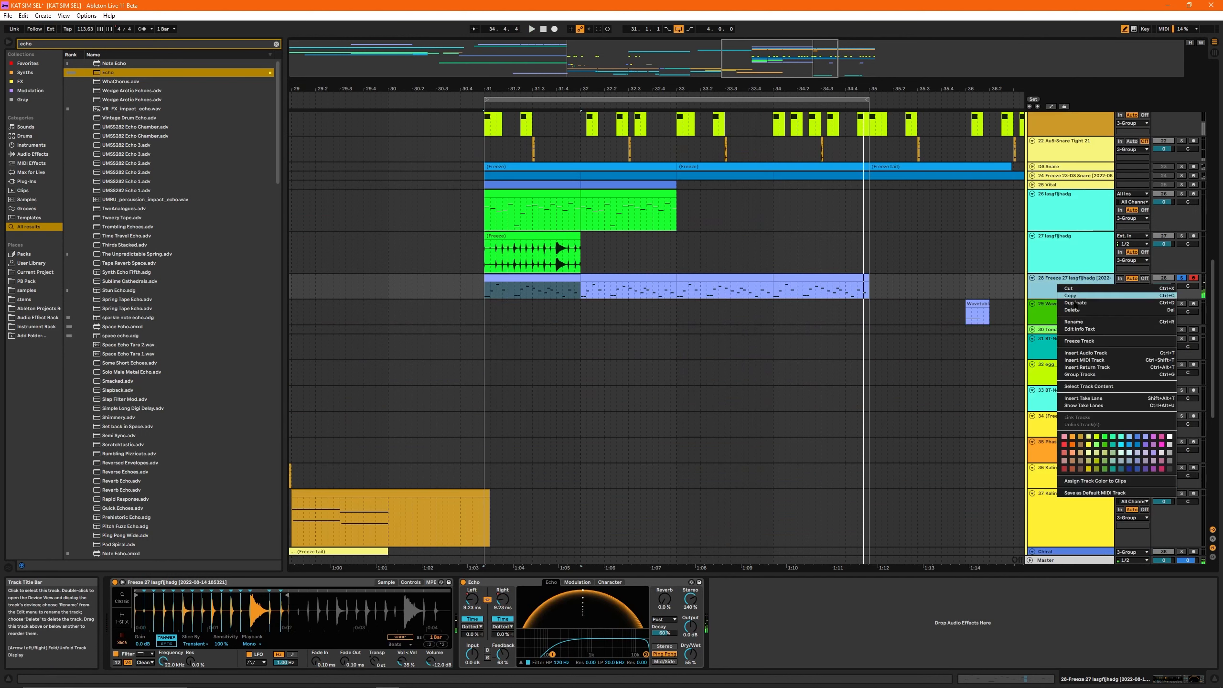
{"action": "left_click", "coordinate": [1084, 343]}
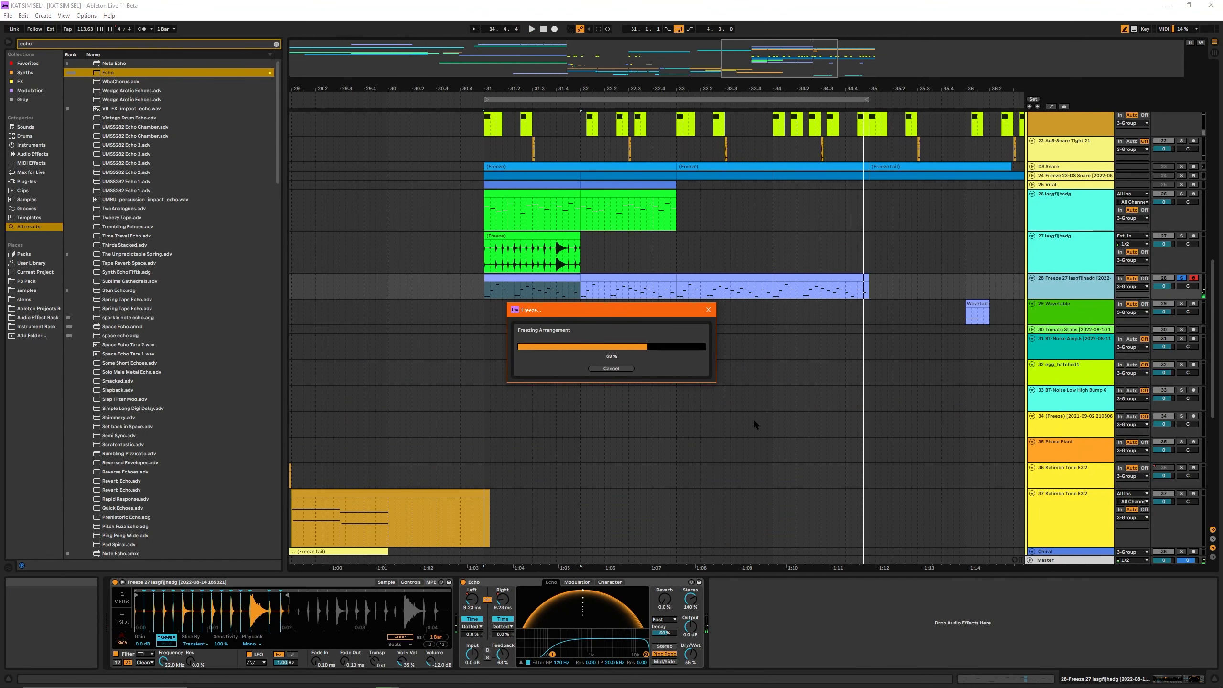
{"action": "right_click", "coordinate": [1050, 289]}
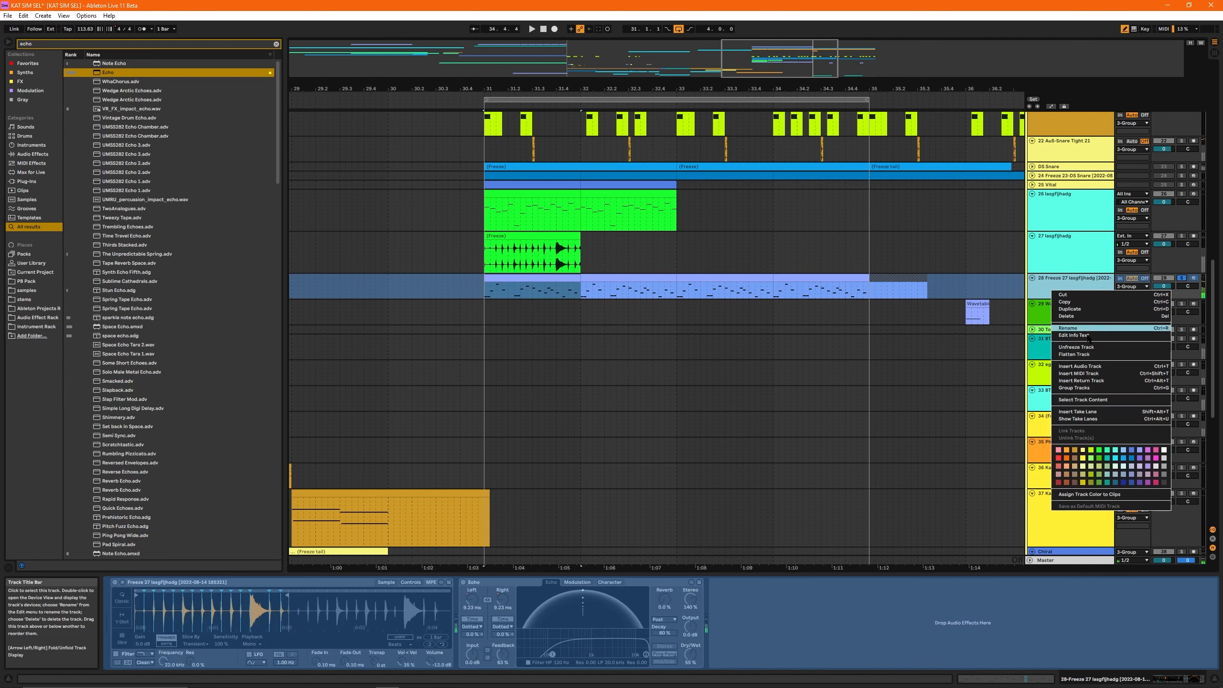
{"action": "left_click", "coordinate": [1055, 354]}
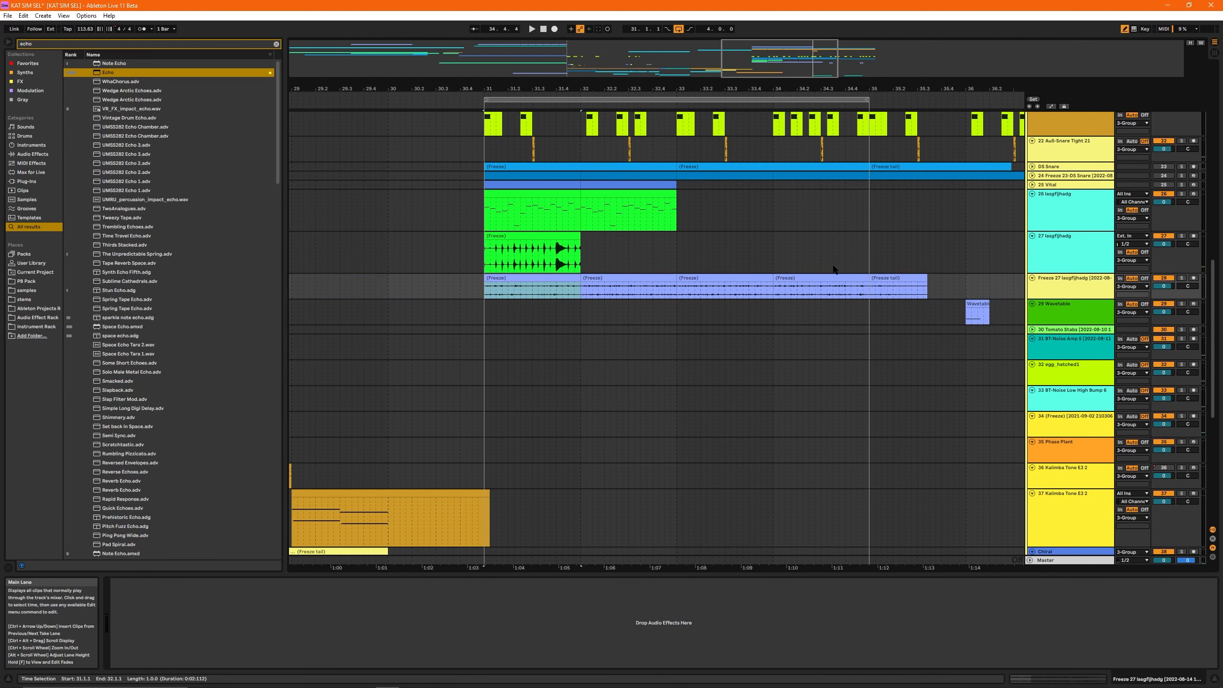
Step: Consolidate all the flattened audio clips, including the freeze tail, into one clip and turn off its warping
{"action": "left_click", "coordinate": [562, 282], "text": "shift"}
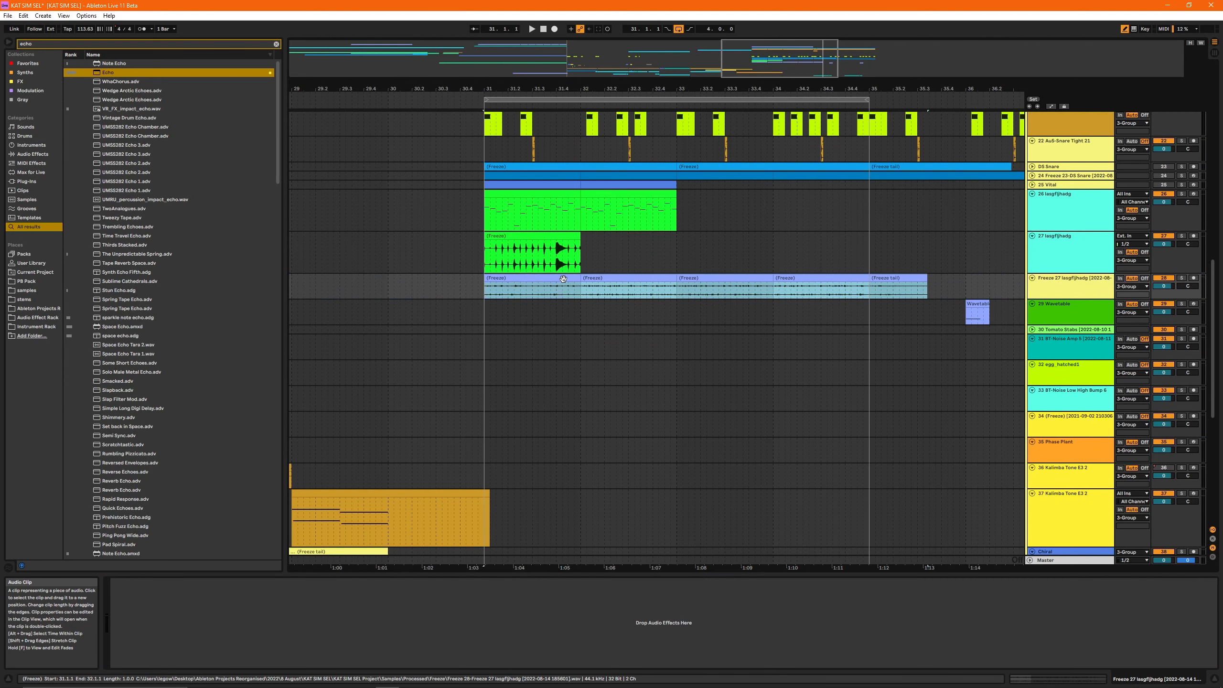
{"action": "key", "text": "ctrl+j"}
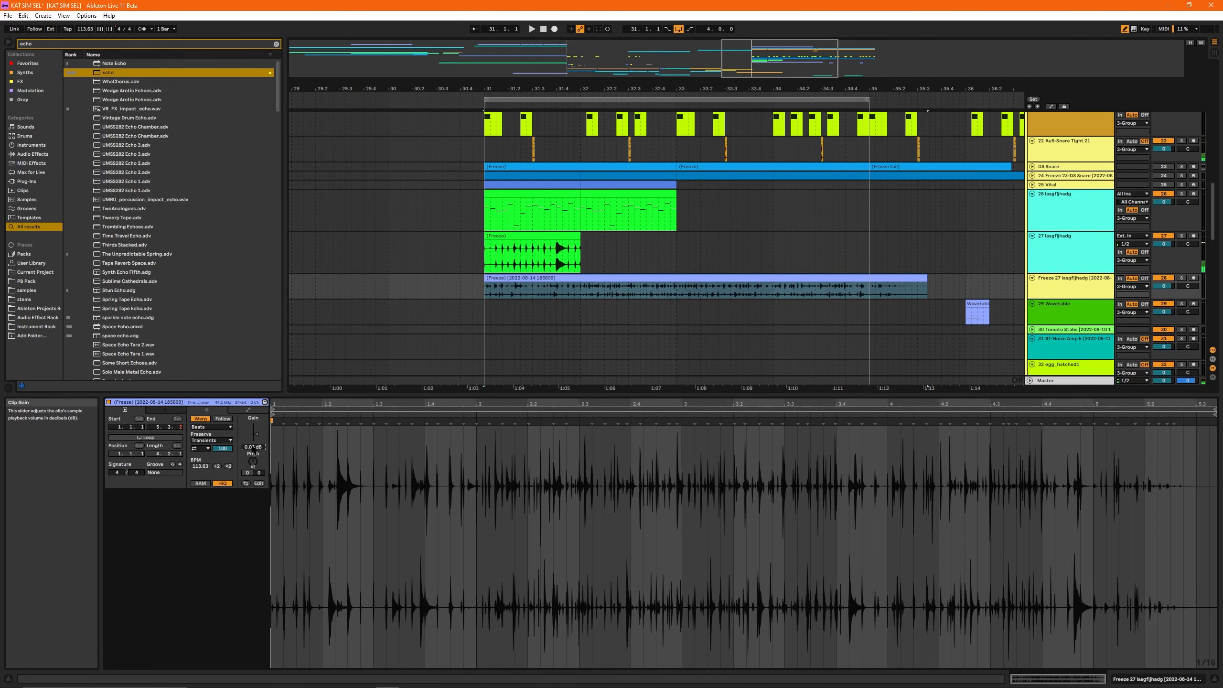
{"action": "left_click", "coordinate": [201, 419]}
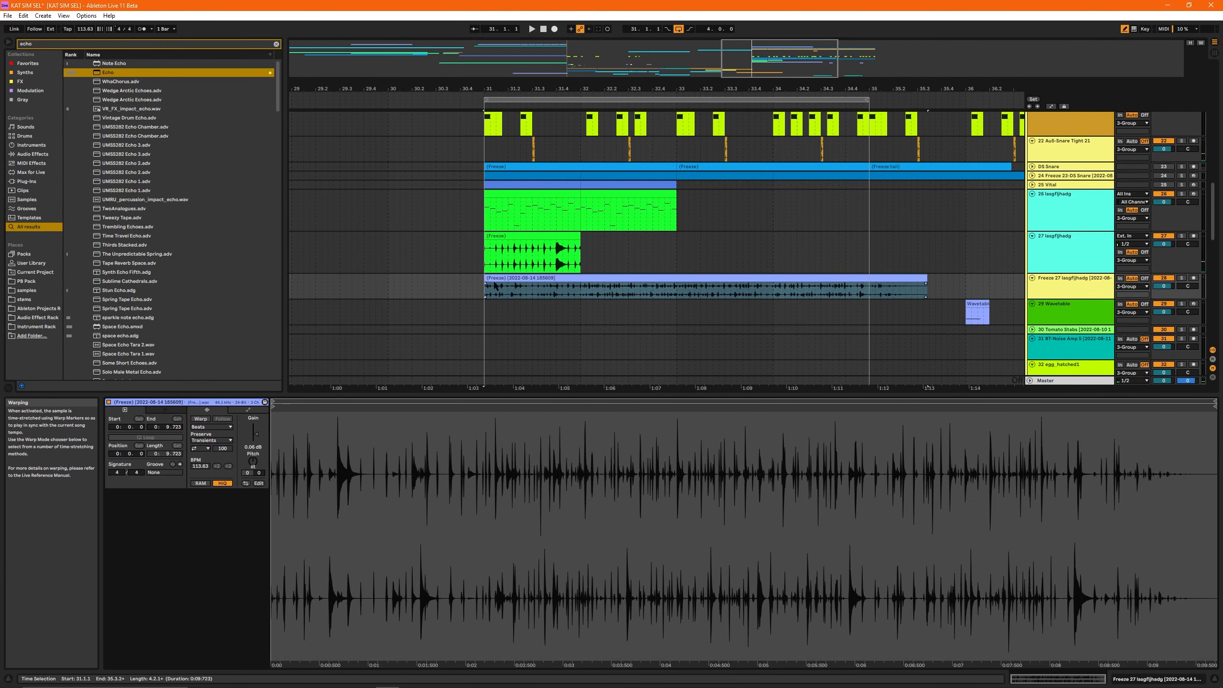
Step: Insert a MIDI track below the flattened audio track and load the consolidated clip into a new Simpler in Slice mode
{"action": "left_click", "coordinate": [1069, 285]}
{"action": "right_click", "coordinate": [1069, 285]}
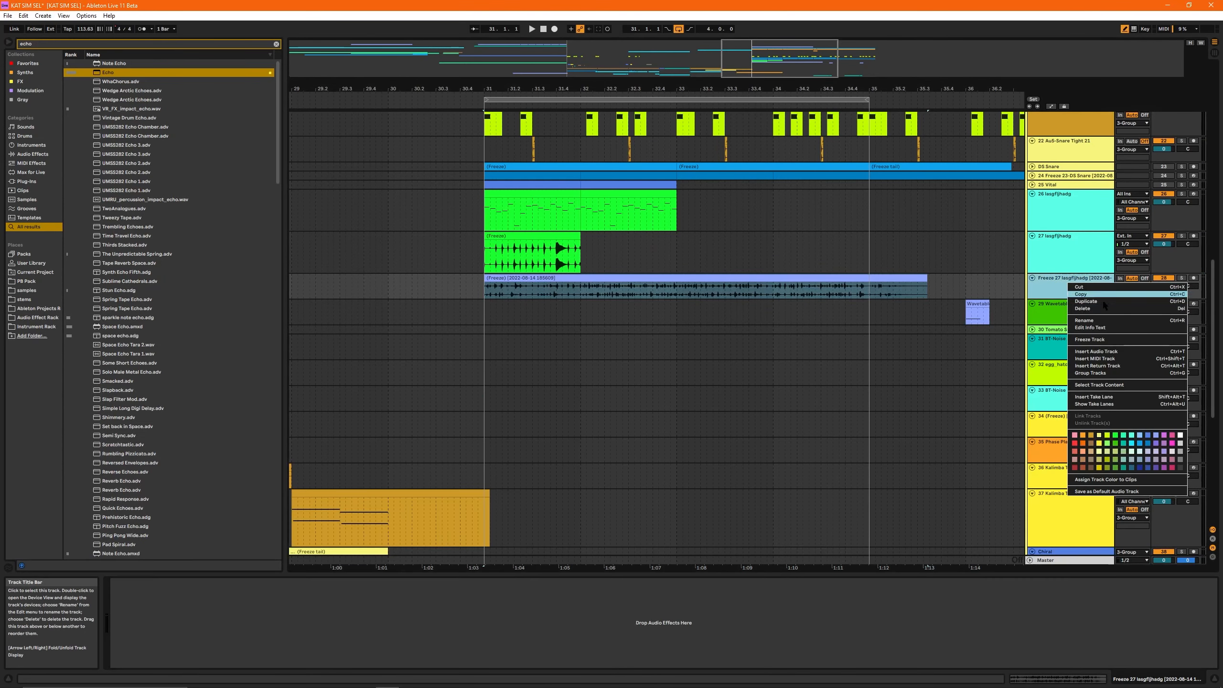
{"action": "left_click", "coordinate": [1102, 359]}
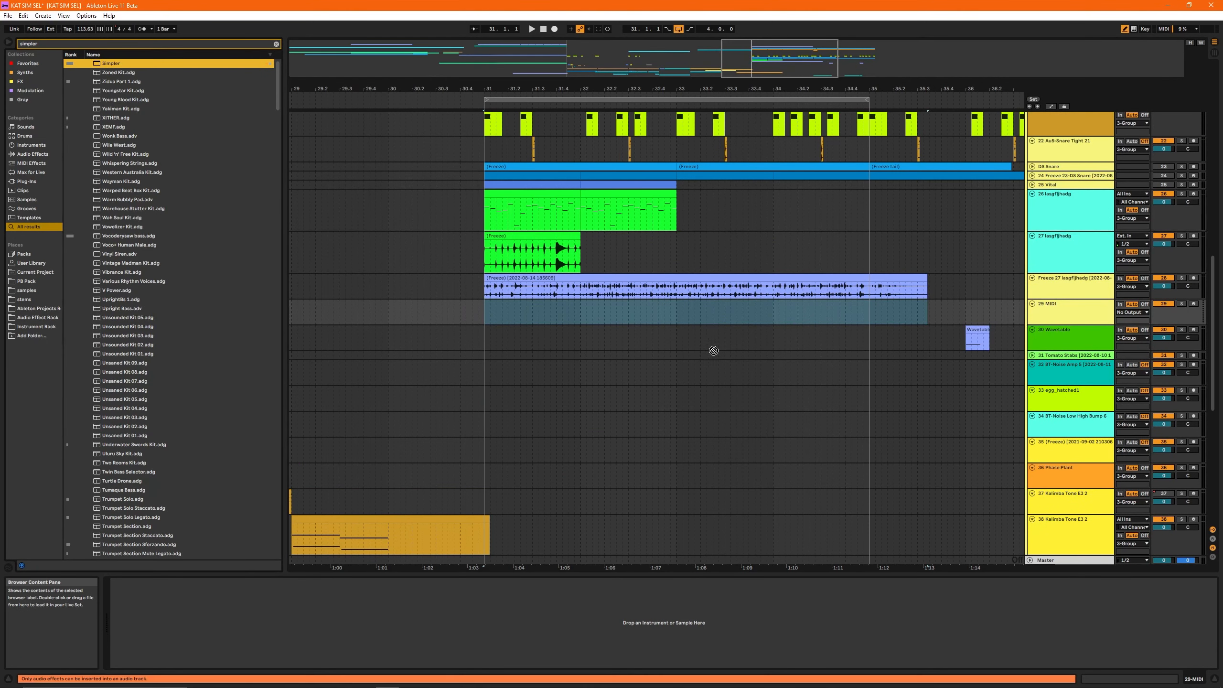
{"action": "key", "text": "Return"}
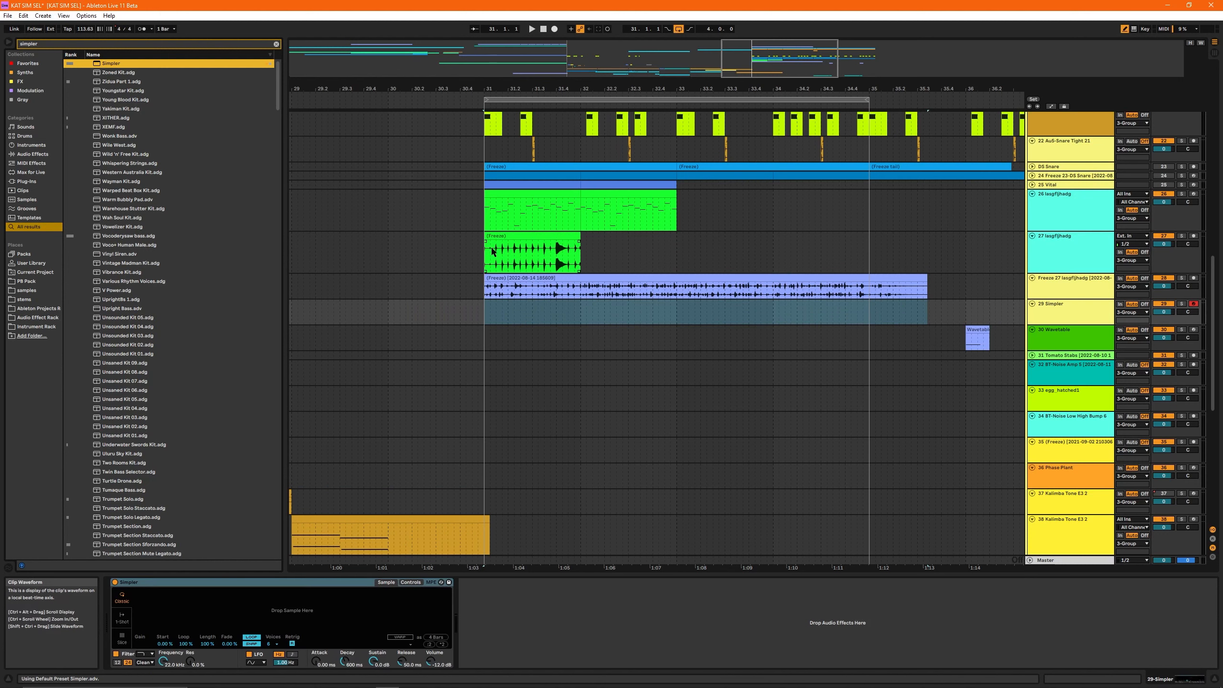
{"action": "left_click_drag", "start_coordinate": [504, 274], "coordinate": [324, 606]}
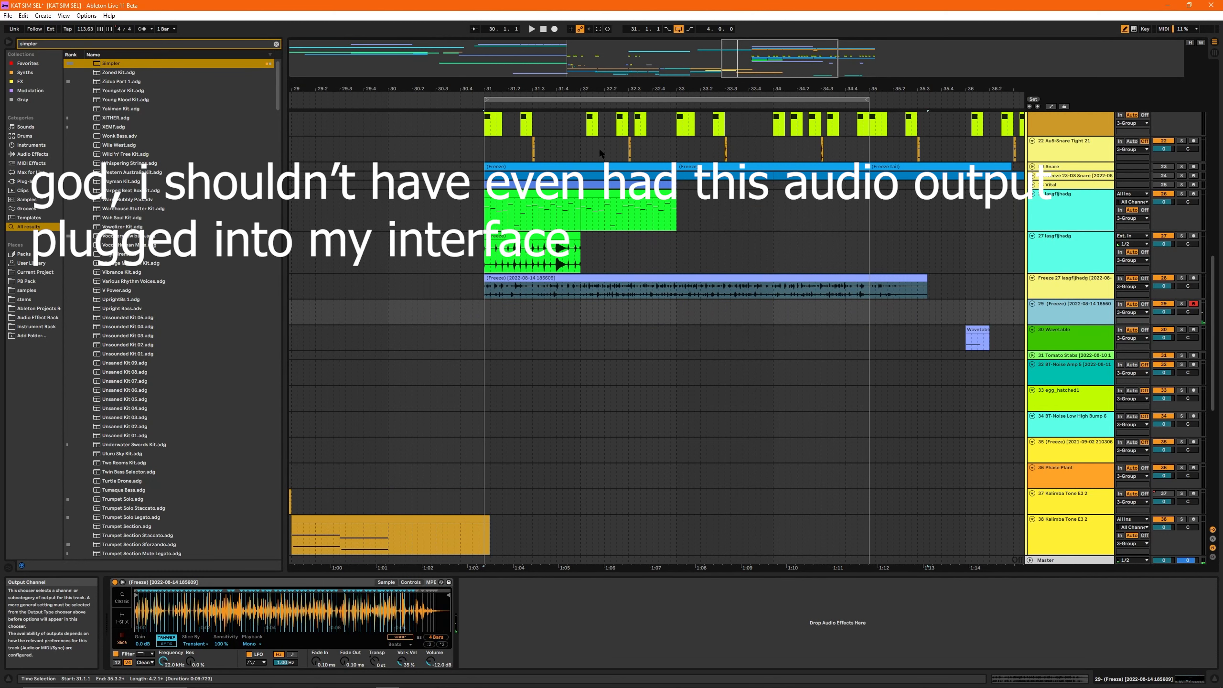
Step: Set the adaptive grid to Narrow and copy the first one-bar green MIDI clip to bar 31 of the new Simpler track
{"action": "left_click", "coordinate": [608, 212]}
{"action": "right_click", "coordinate": [612, 240]}
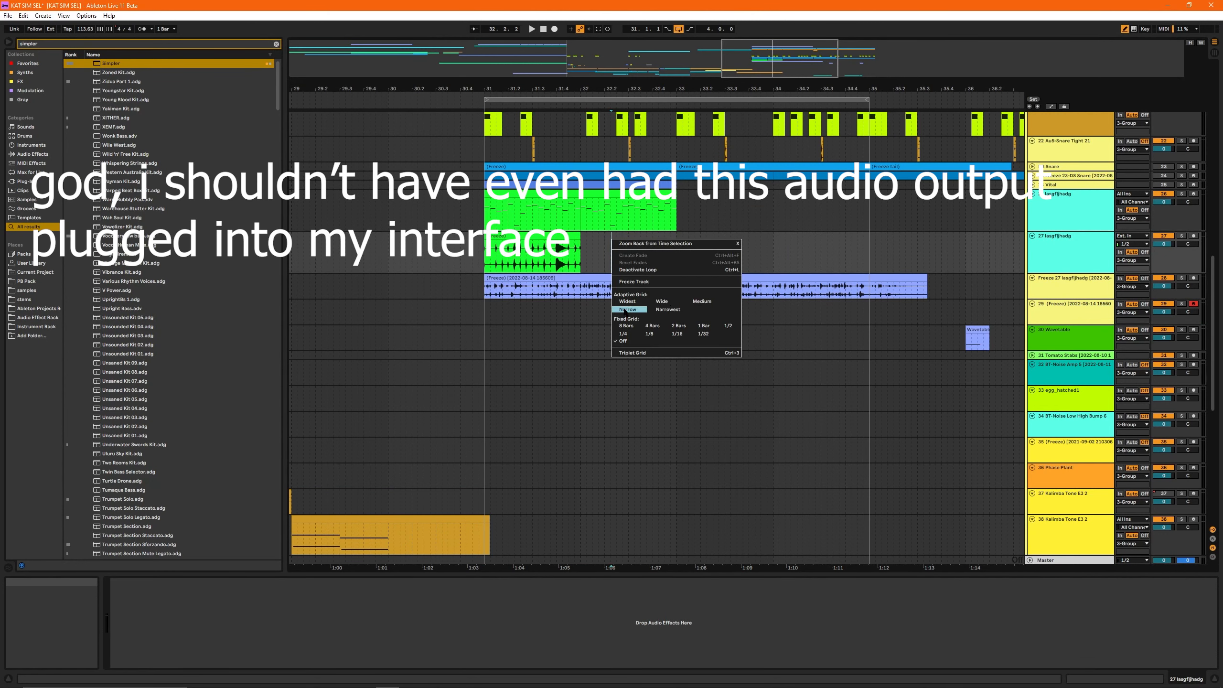
{"action": "left_click", "coordinate": [624, 309]}
{"action": "left_click", "coordinate": [484, 319]}
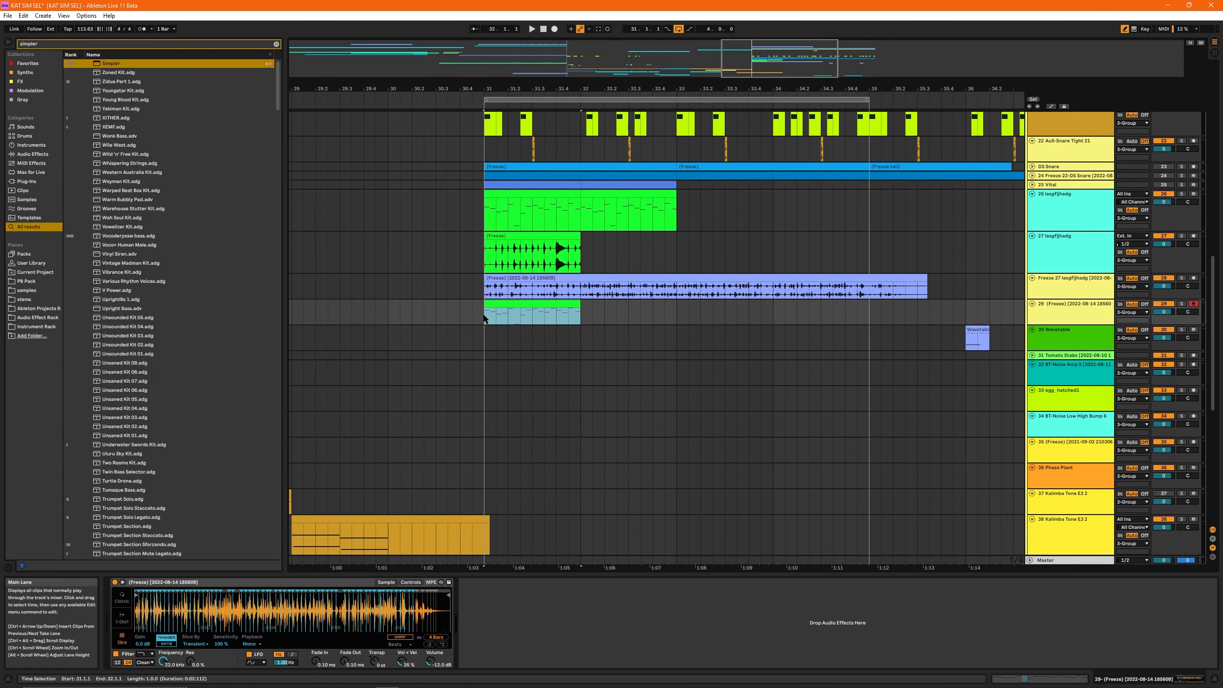
Step: Audition the soloed Simpler track and copy a one-bar blue MIDI clip from the Vital track to bar 32
{"action": "key", "text": "s"}
{"action": "key", "text": "space"}
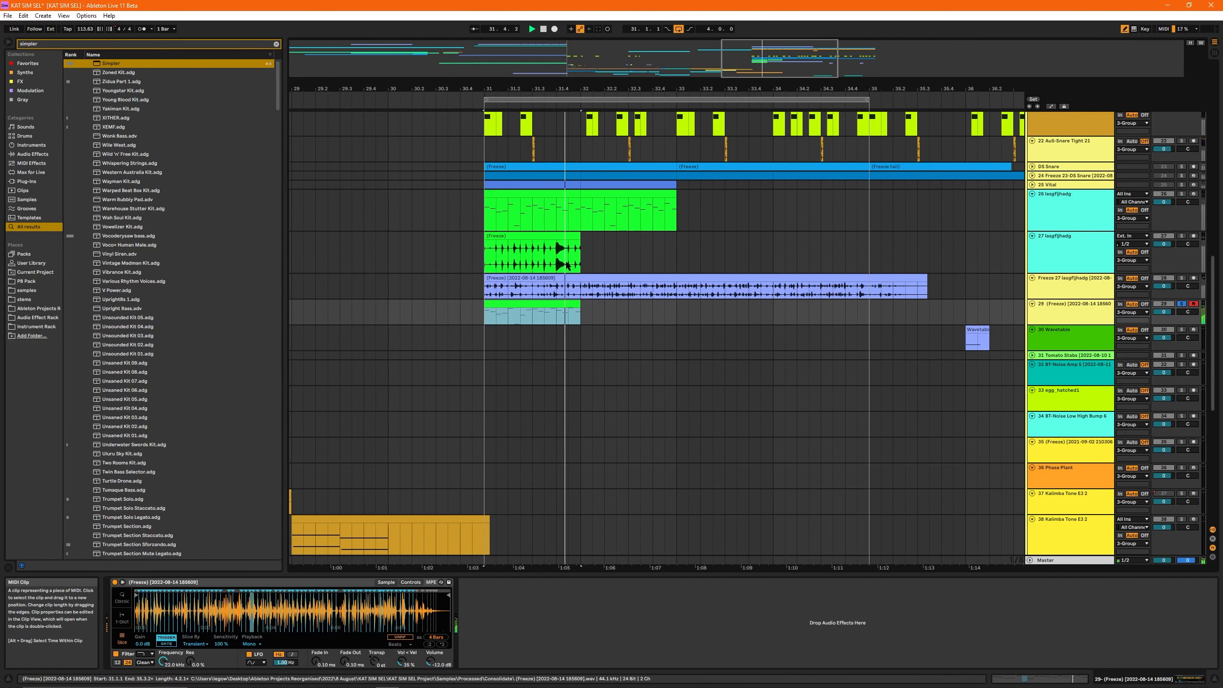
{"action": "left_click_drag", "start_coordinate": [582, 303], "coordinate": [665, 304]}
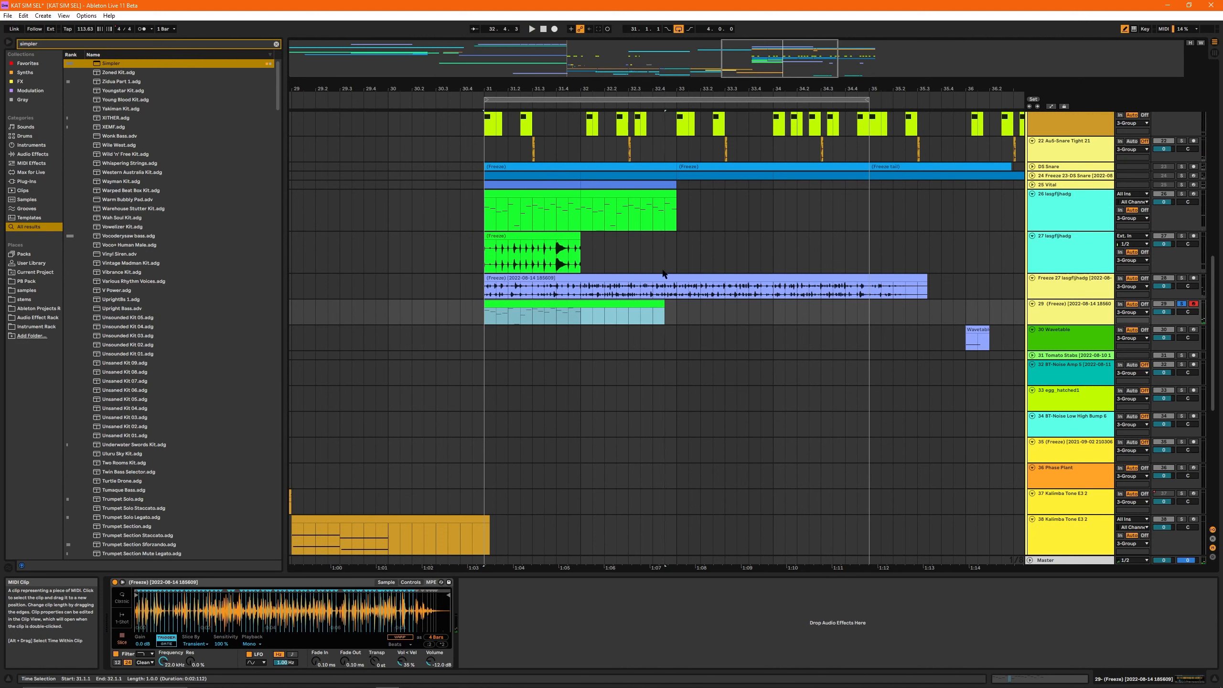
{"action": "left_click", "coordinate": [624, 193]}
{"action": "left_click_drag", "start_coordinate": [611, 183], "coordinate": [583, 316]}
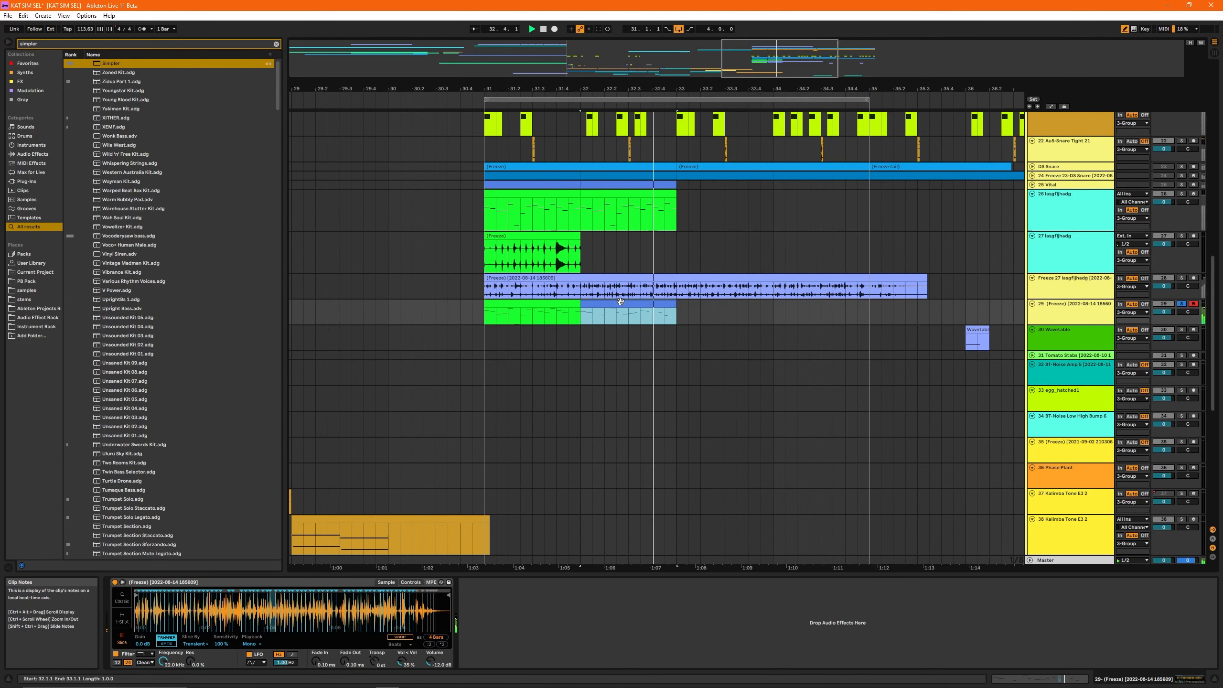
{"action": "key", "text": "space"}
{"action": "left_click", "coordinate": [569, 303], "text": "shift"}
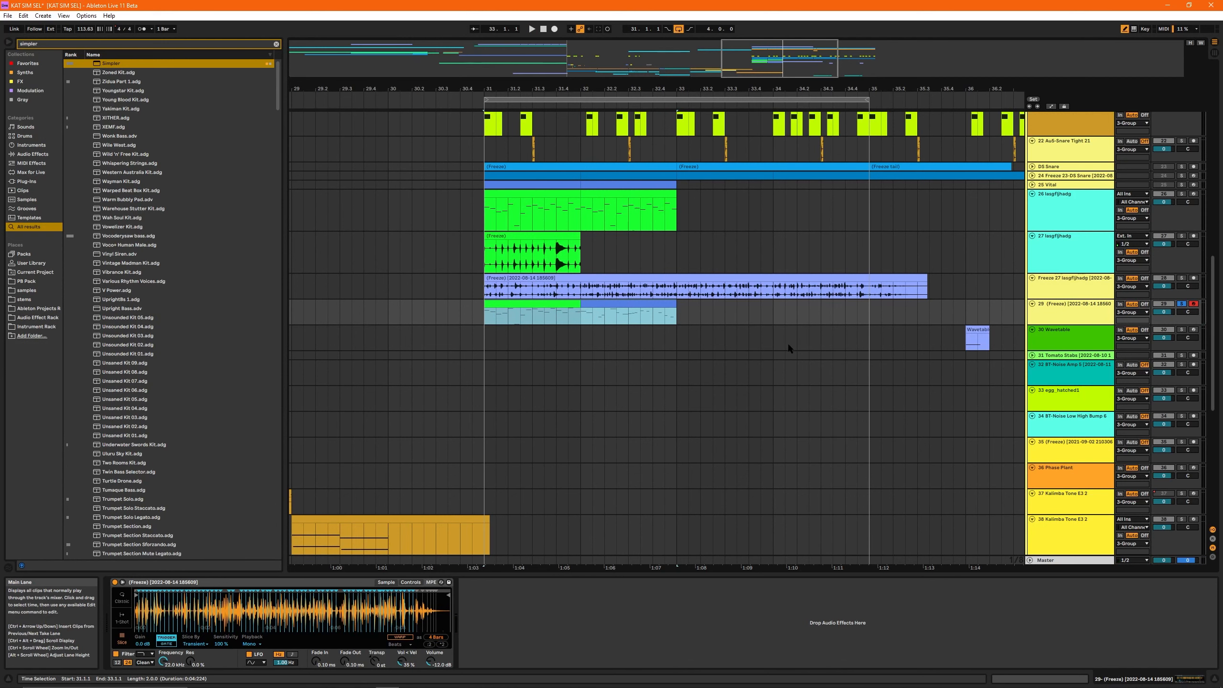
Step: Examine the sample's transient slices closely in Simpler's expanded waveform view
{"action": "left_click", "coordinate": [122, 583]}
{"action": "left_click_drag", "start_coordinate": [464, 513], "coordinate": [464, 151]}
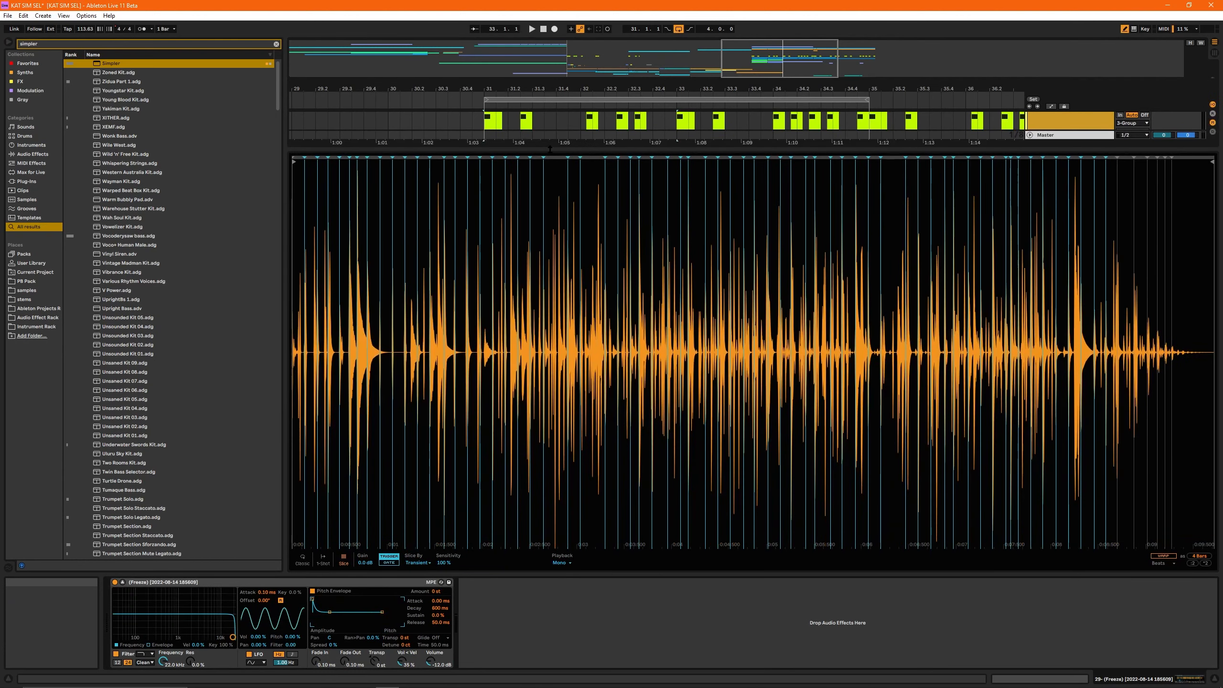
{"action": "left_click_drag", "start_coordinate": [592, 200], "coordinate": [612, 323]}
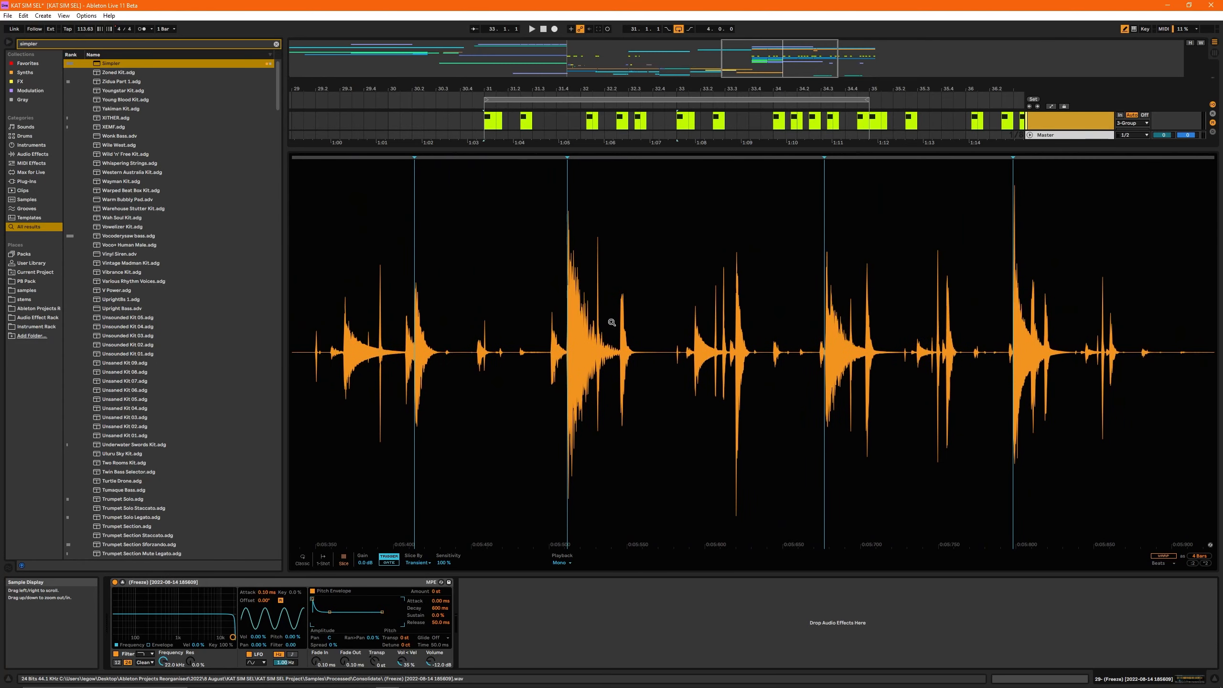
{"action": "left_click_drag", "start_coordinate": [528, 352], "coordinate": [675, 202]}
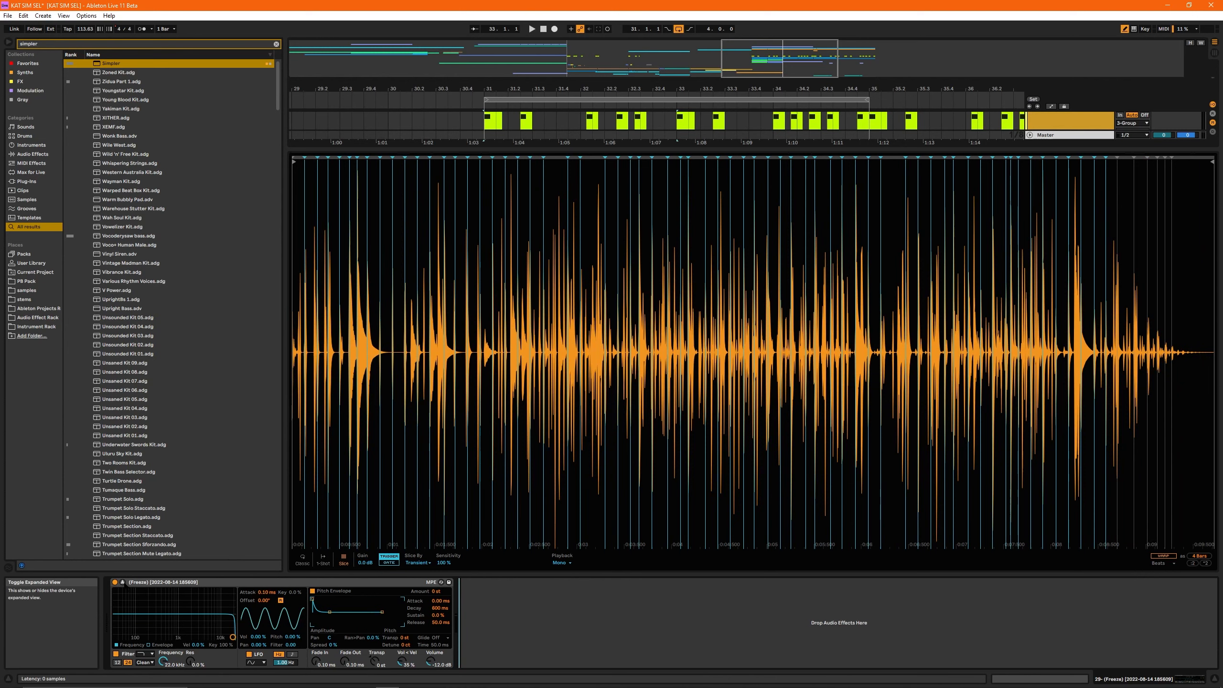
{"action": "left_click", "coordinate": [122, 582]}
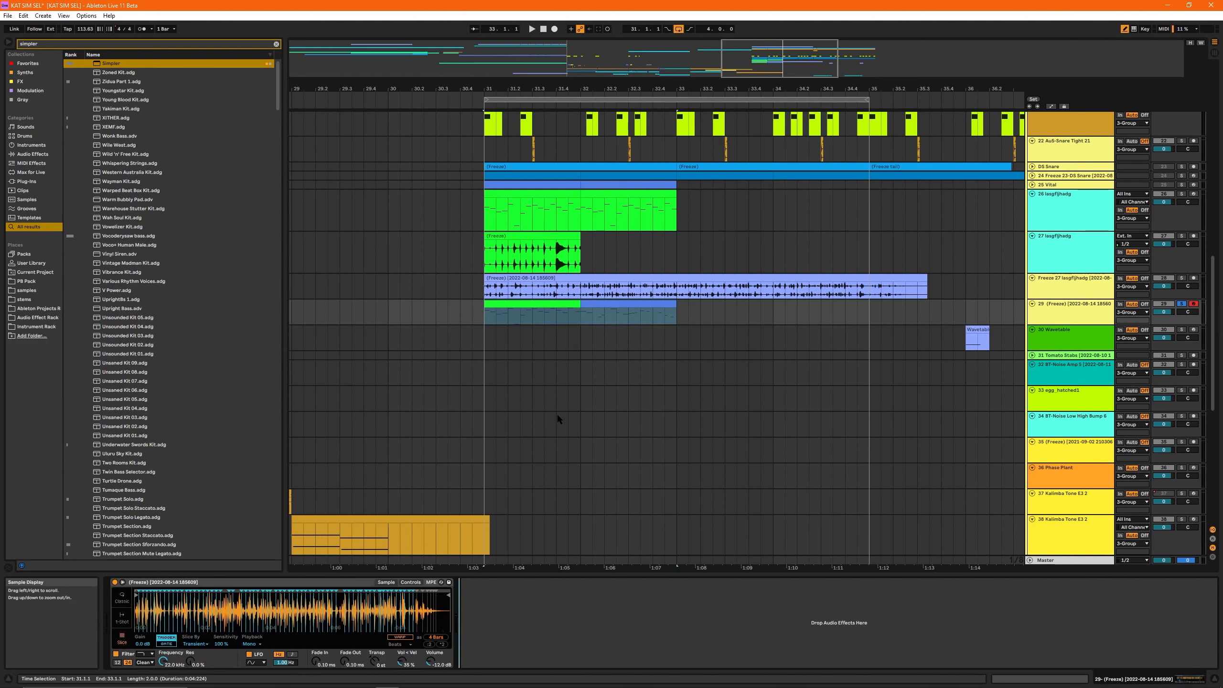
Step: Loop the two MIDI clips on the Simpler track from bar 31 to bar 33
{"action": "left_click", "coordinate": [615, 301]}
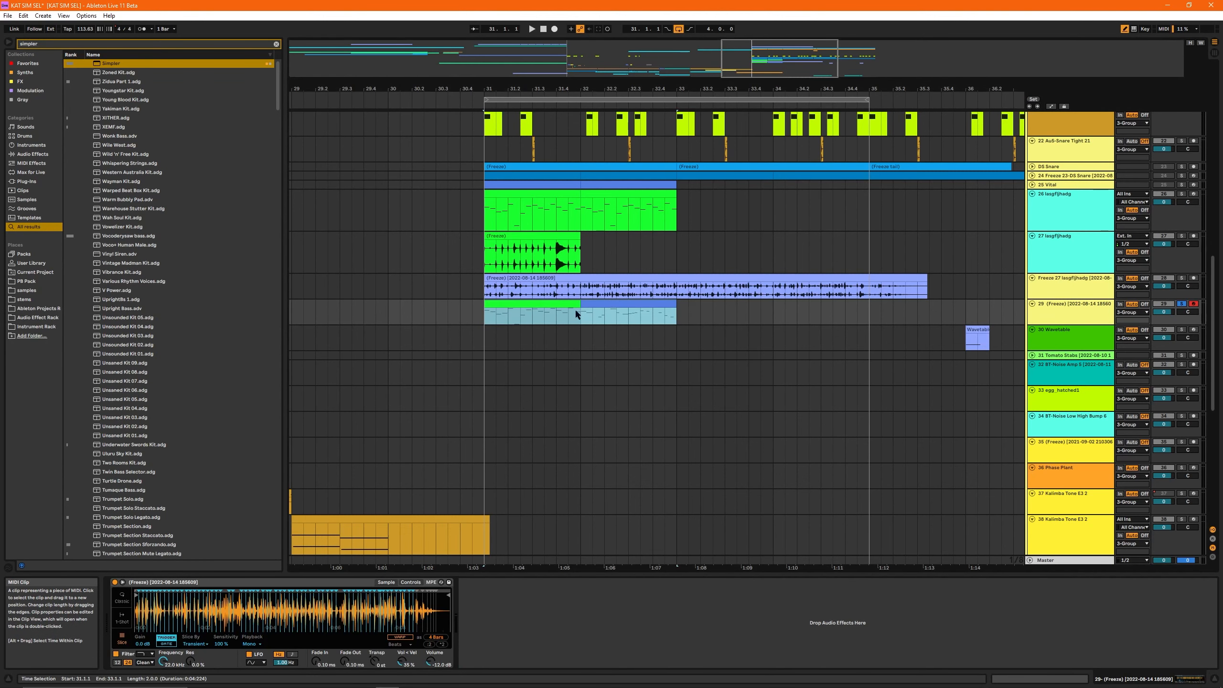
{"action": "key", "text": "ctrl+l"}
{"action": "key", "text": "plus"}
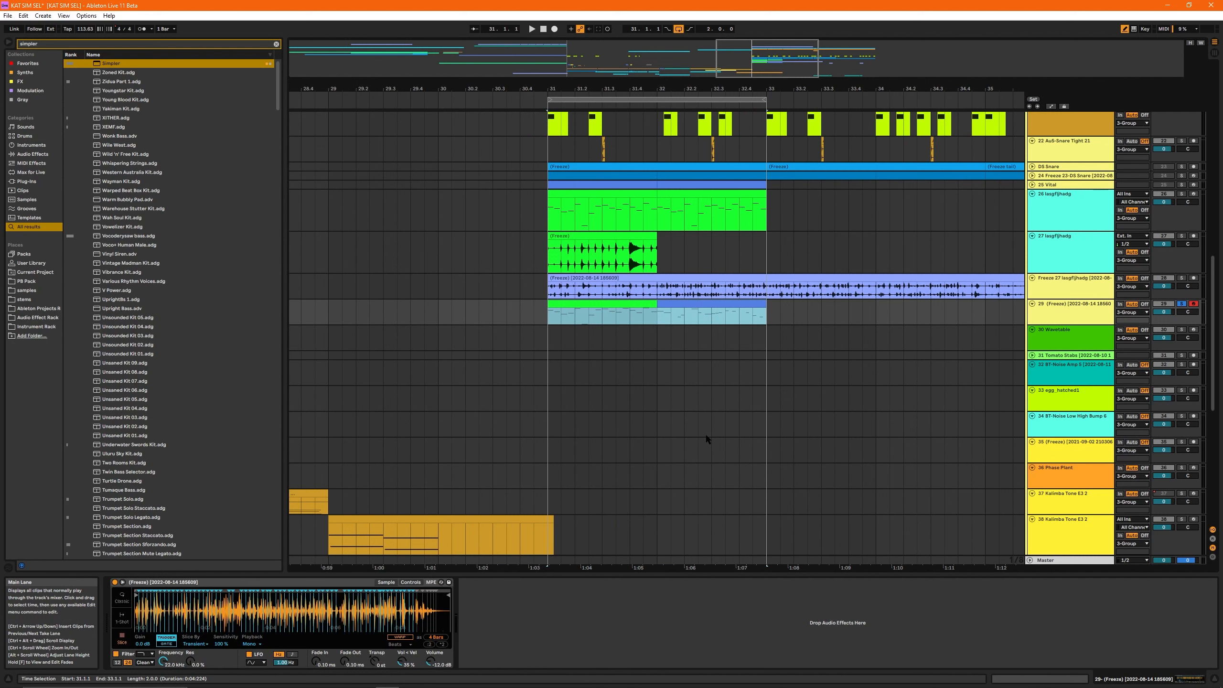
Step: Add Envelope MIDI before Simpler and set its attack to 0.10 ms, decay to 171 ms and sustain to -inf dB
{"action": "key", "text": "ctrl+f"}
{"action": "type", "text": "v"}
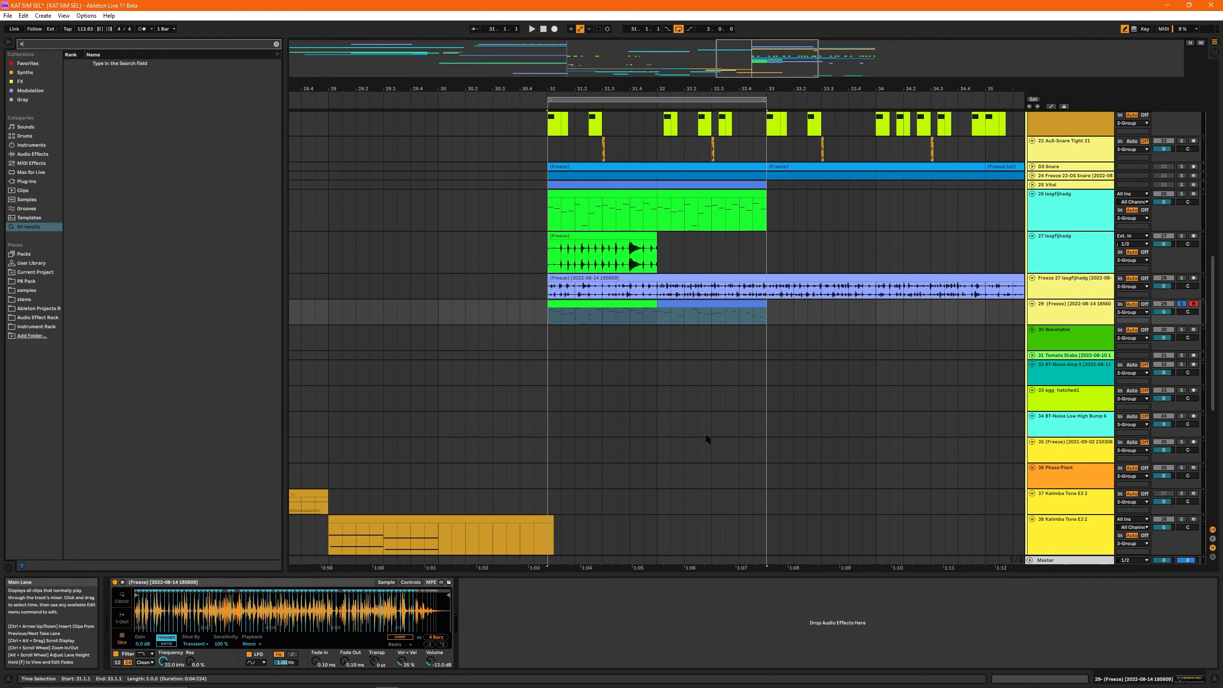
{"action": "type", "text": "eope"}
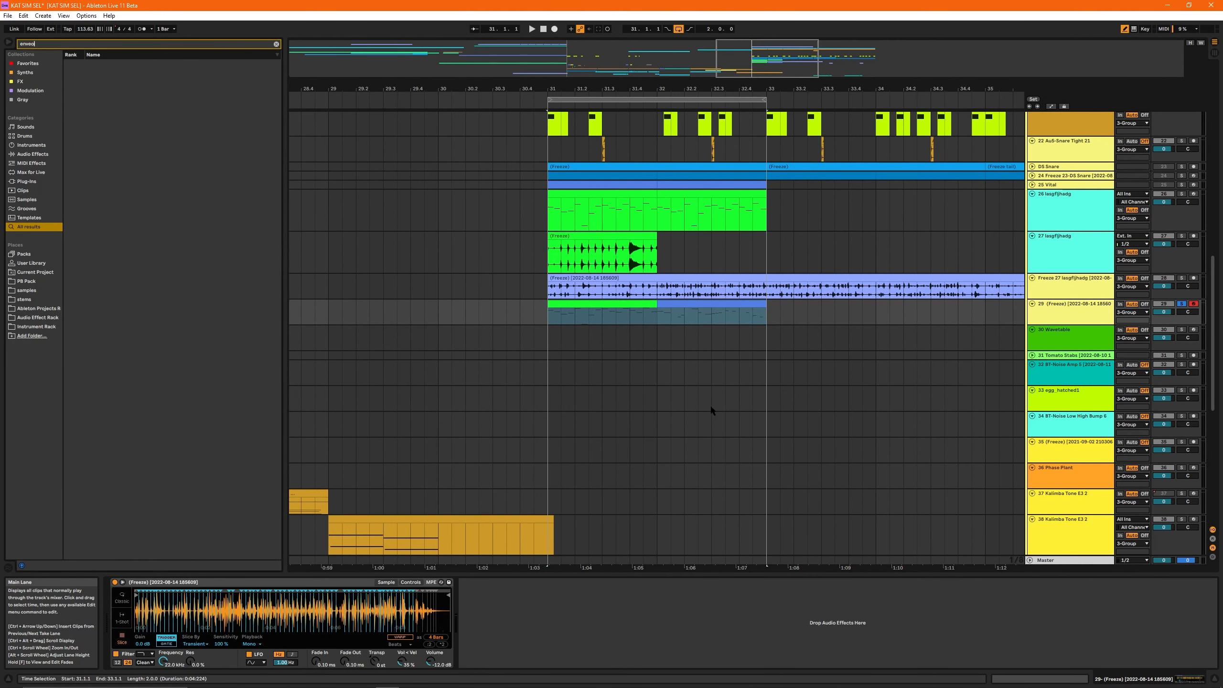
{"action": "key", "text": "BackSpace"}
{"action": "key", "text": "BackSpace"}
{"action": "key", "text": "BackSpace"}
{"action": "left_click", "coordinate": [141, 72]}
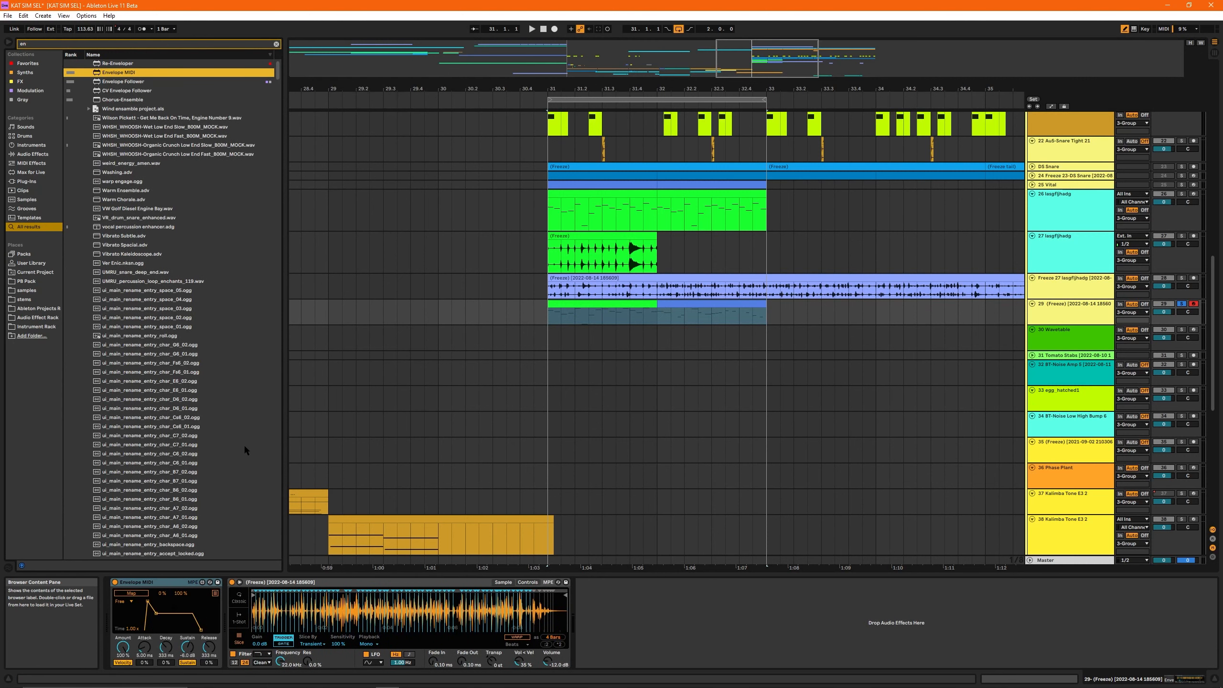
{"action": "left_click_drag", "start_coordinate": [146, 648], "coordinate": [145, 680]}
{"action": "left_click", "coordinate": [187, 648]}
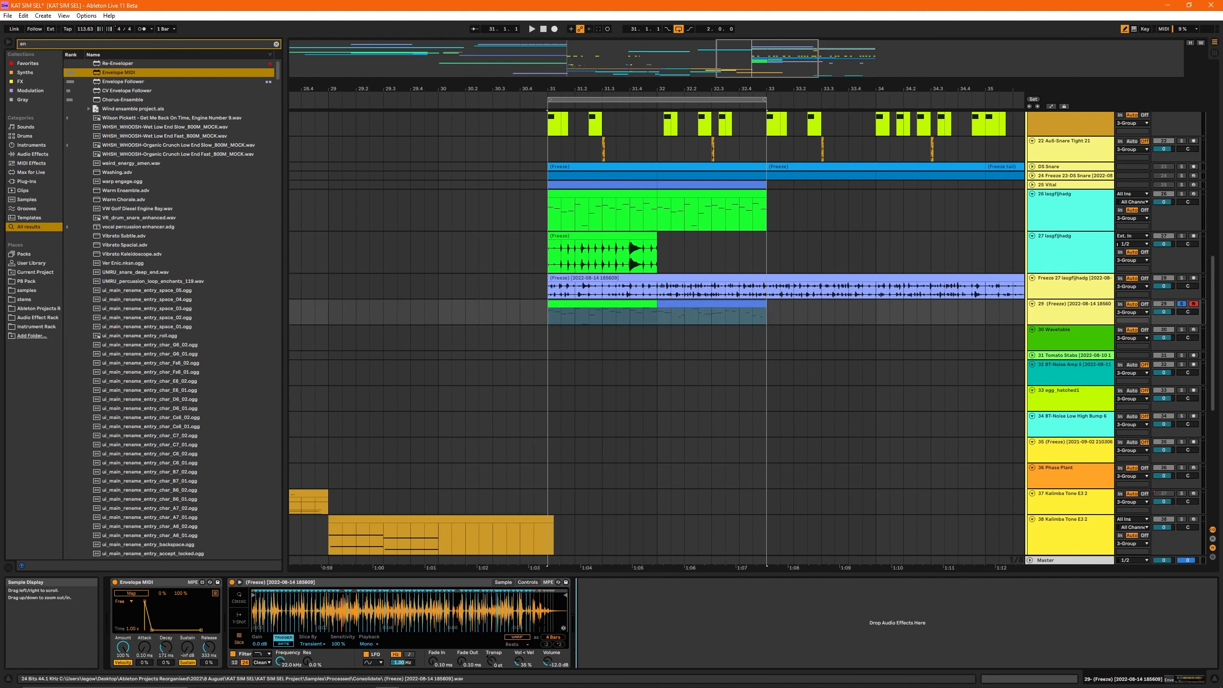
Step: Add a Vocoder after Simpler and map Envelope MIDI to the Vocoder's Dry/Wet
{"action": "type", "text": "v"}
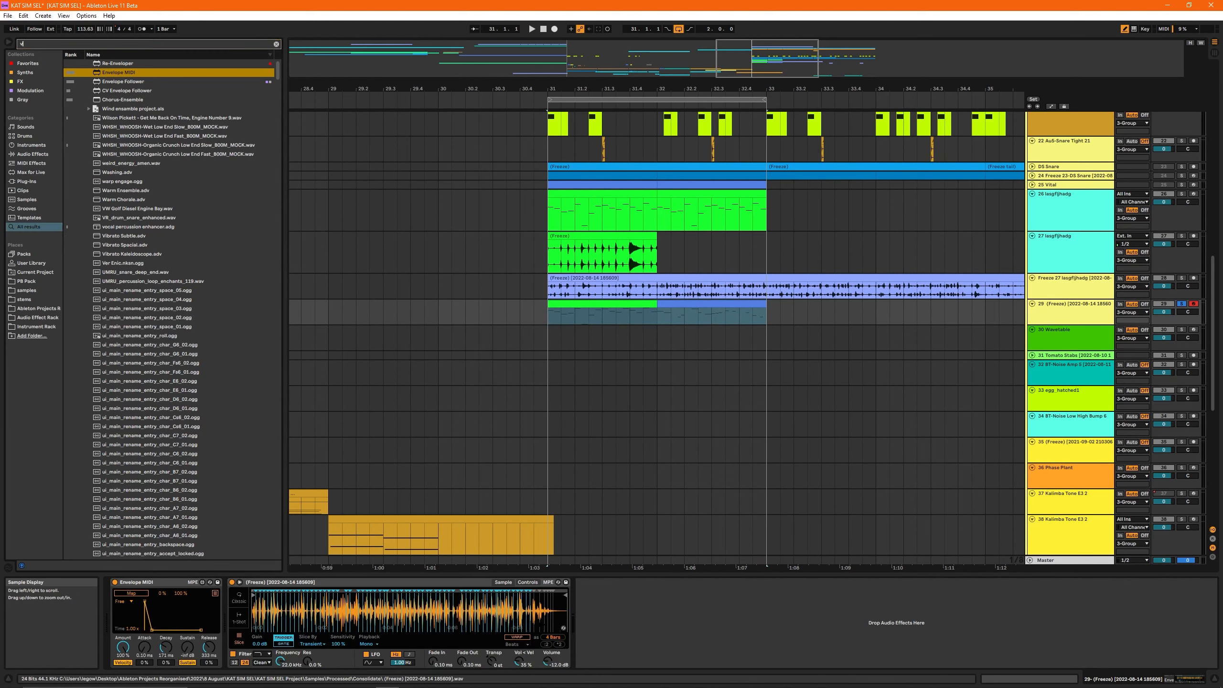
{"action": "type", "text": "ocode"}
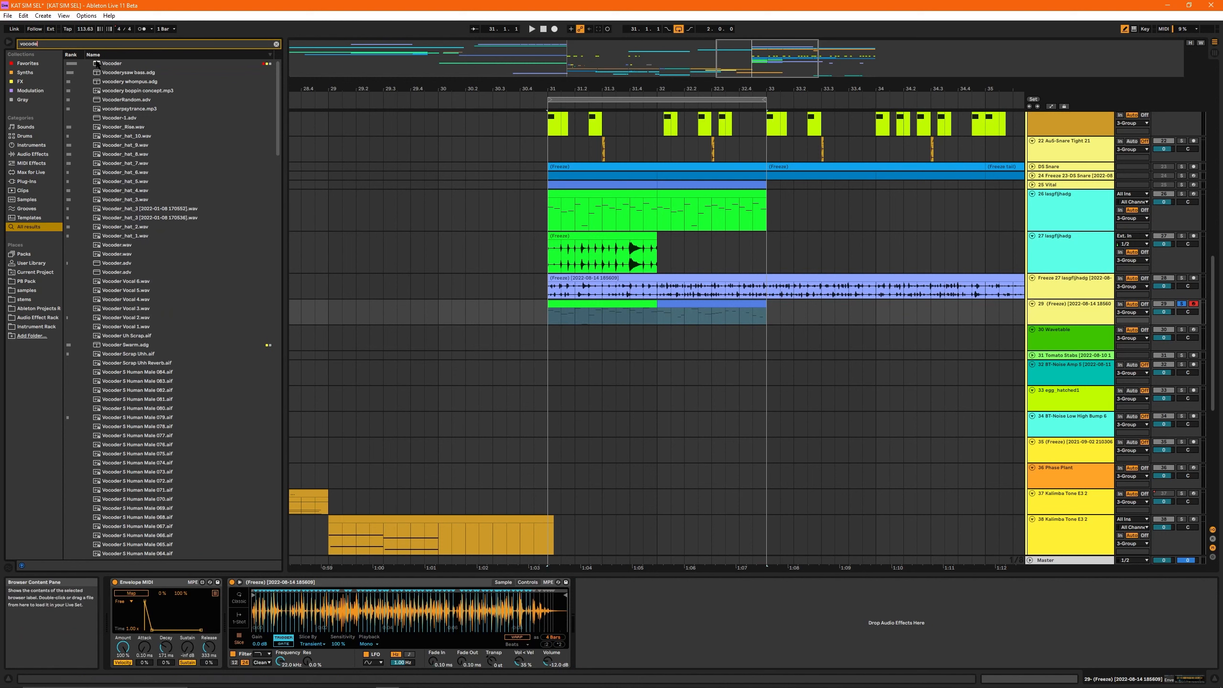
{"action": "left_click", "coordinate": [100, 63]}
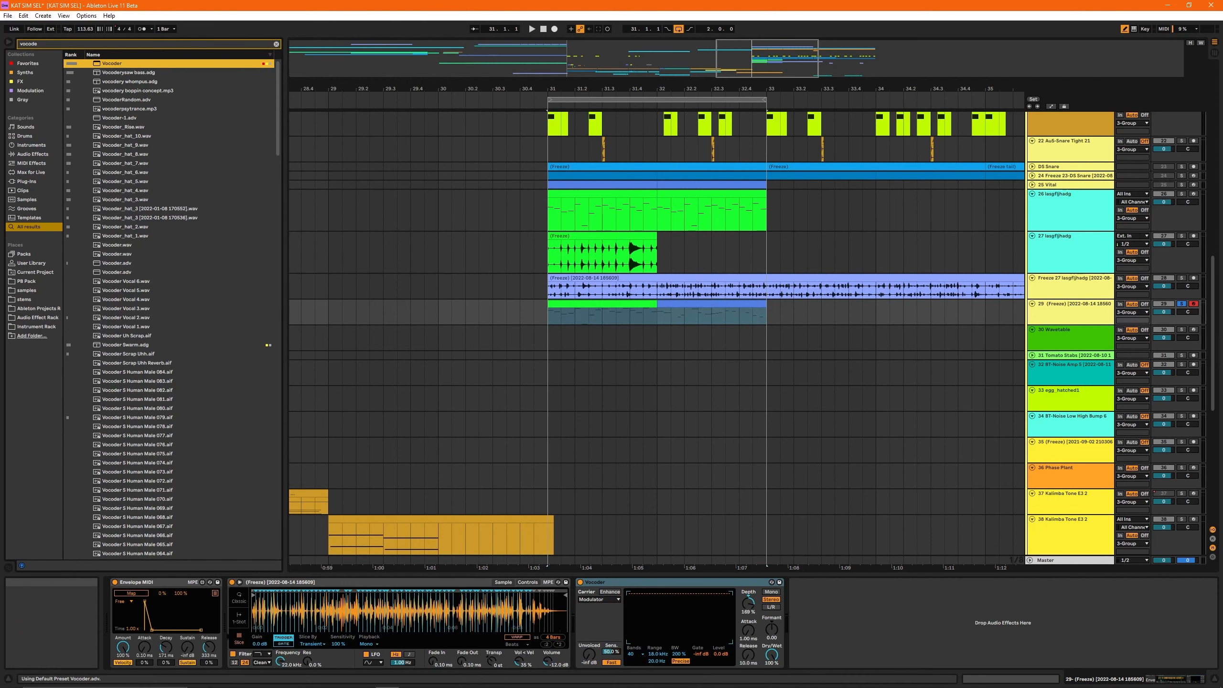
{"action": "left_click", "coordinate": [131, 593]}
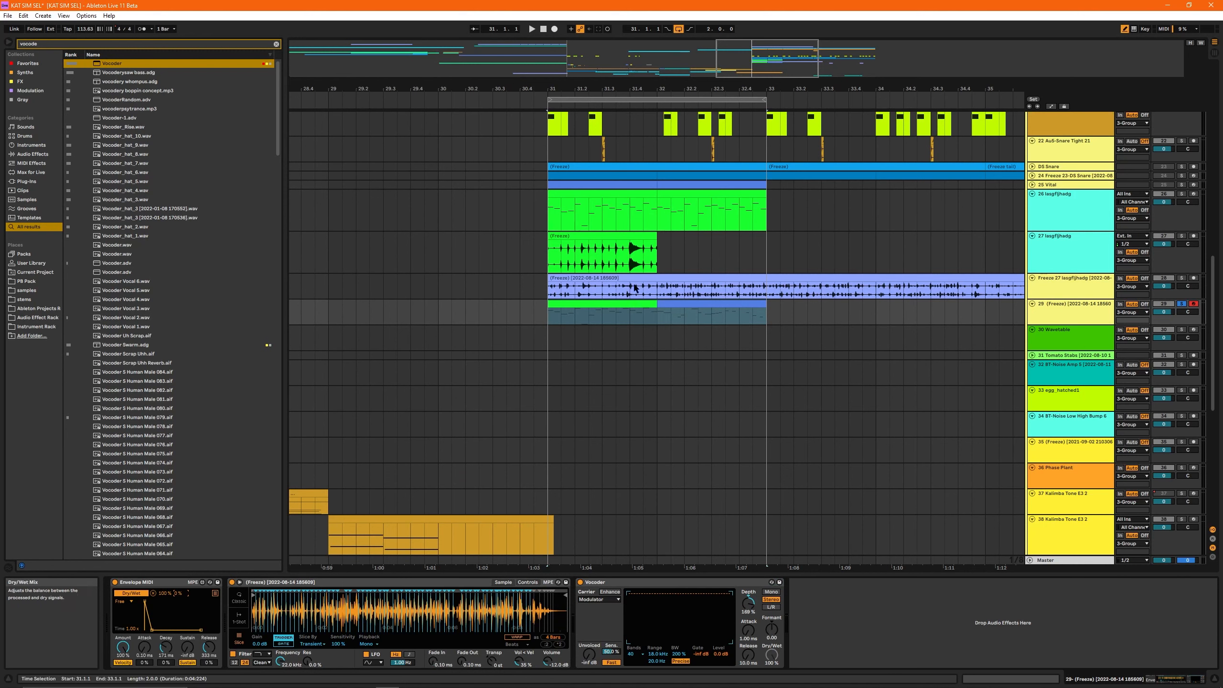
Step: Audition the looped slice pattern, comparing it with the Vocoder bypassed and enabled
{"action": "key", "text": "space"}
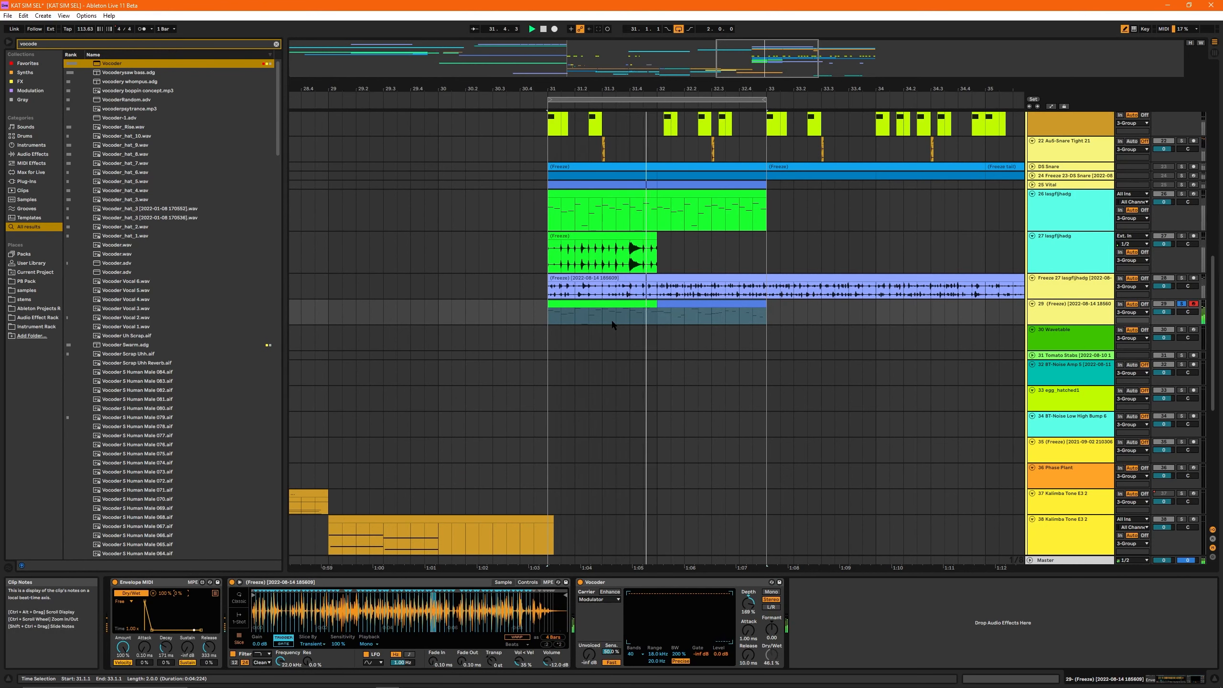
{"action": "left_click", "coordinate": [581, 583]}
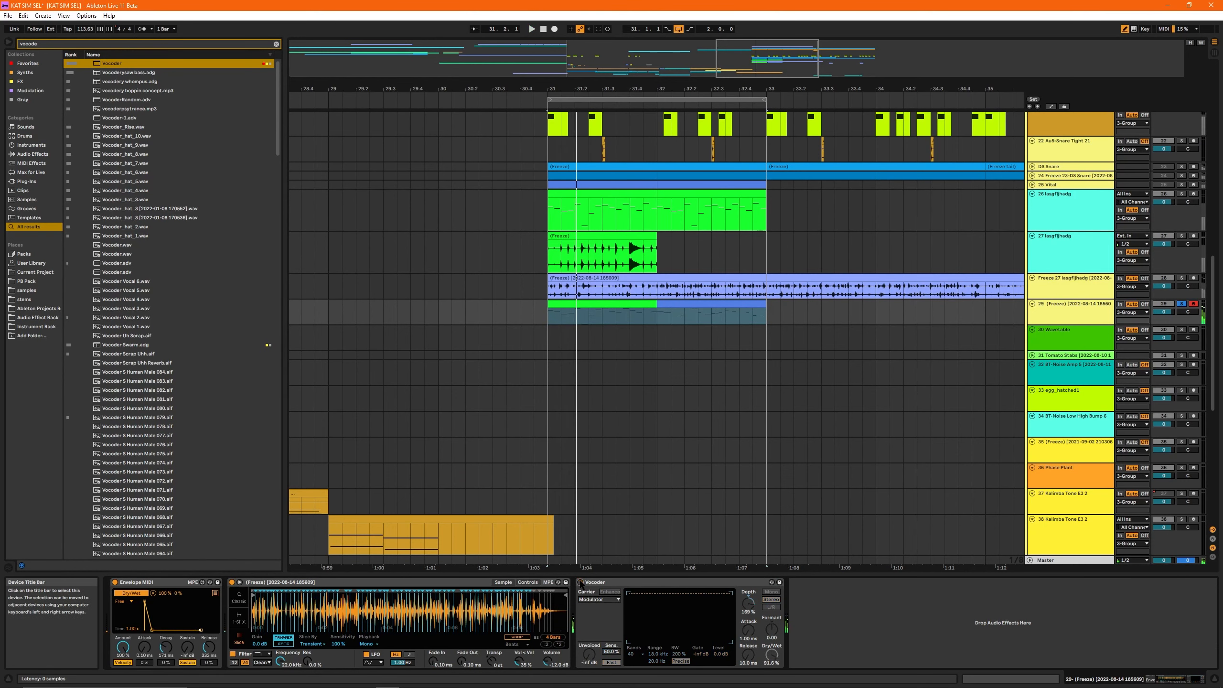
{"action": "left_click", "coordinate": [580, 583]}
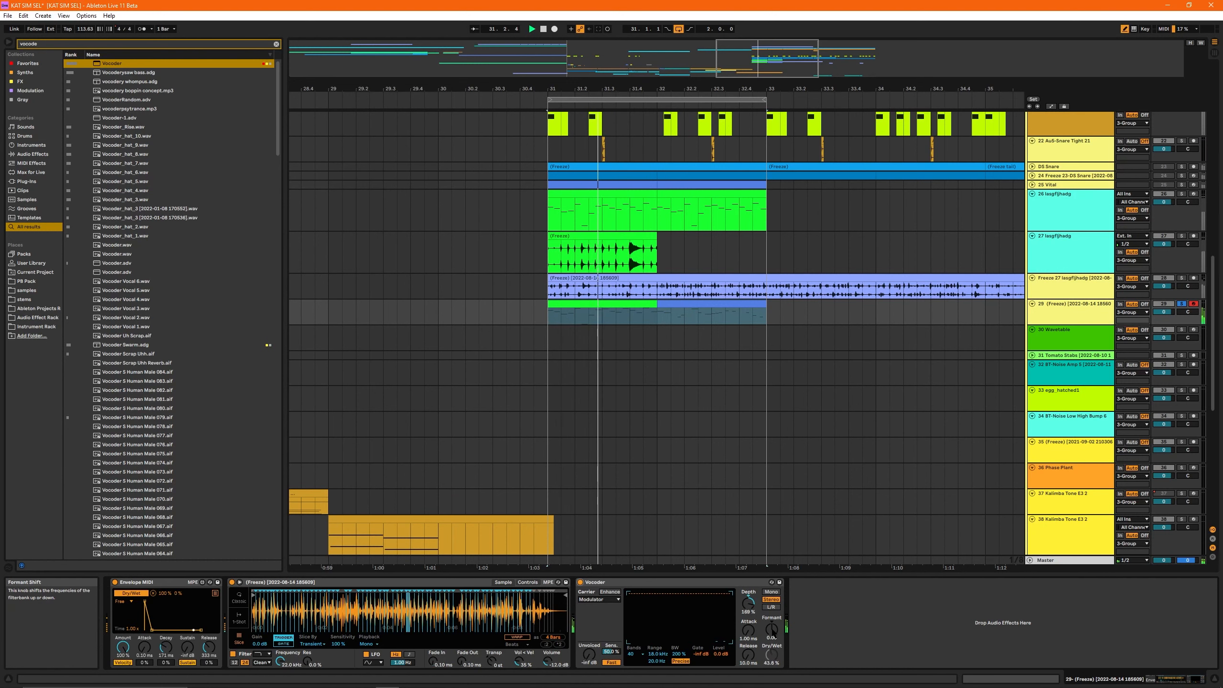
{"action": "left_click", "coordinate": [672, 307]}
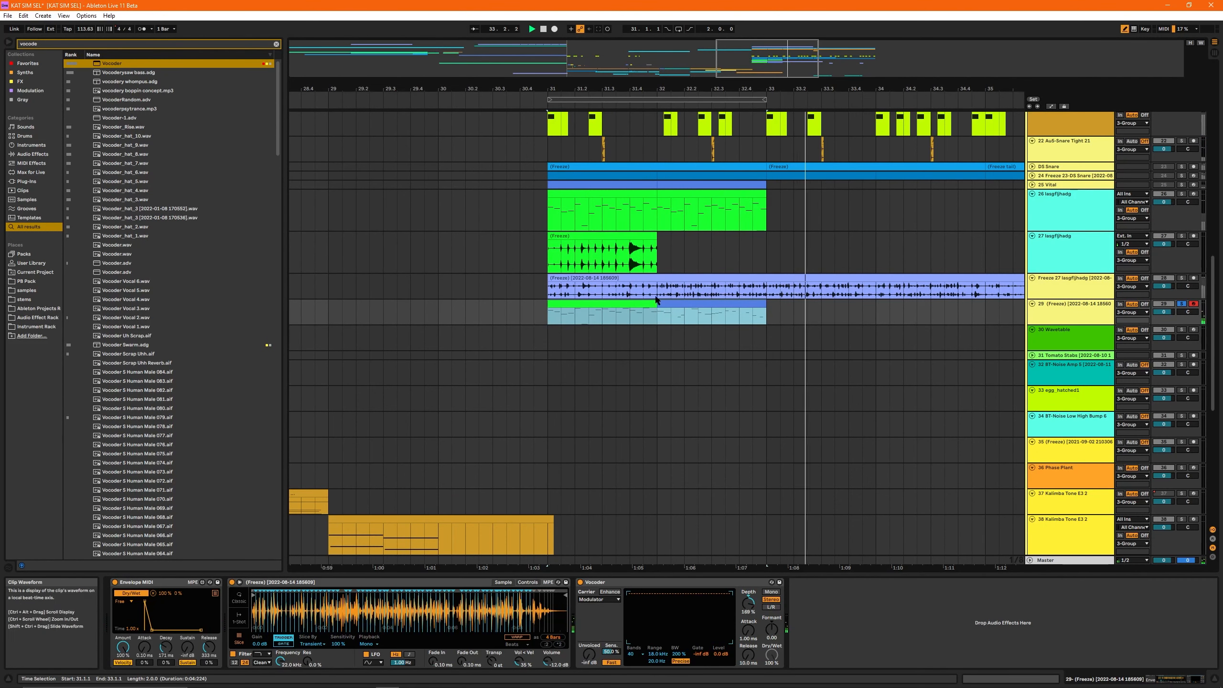
{"action": "key", "text": "space"}
{"action": "key", "text": "space"}
{"action": "key", "text": "ctrl+l"}
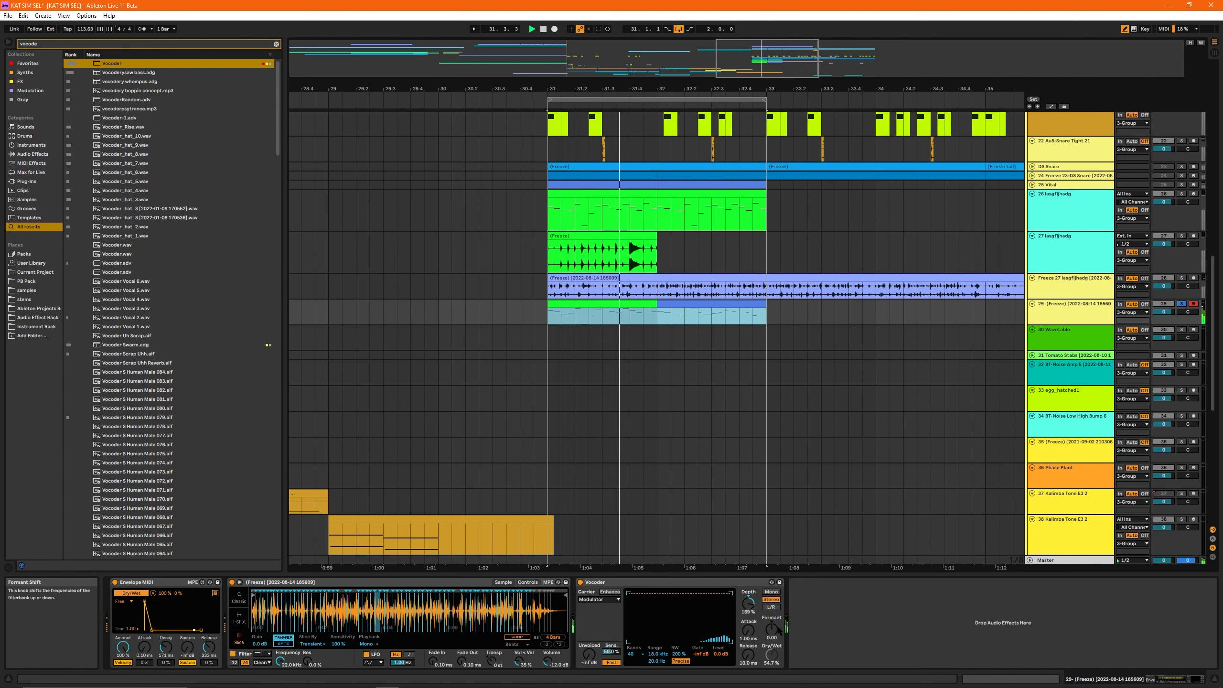
Step: Show the Vocoder's Formant Shift automation and draw a varying stepped curve across bars 31 to 33
{"action": "left_click_drag", "start_coordinate": [772, 629], "coordinate": [772, 649]}
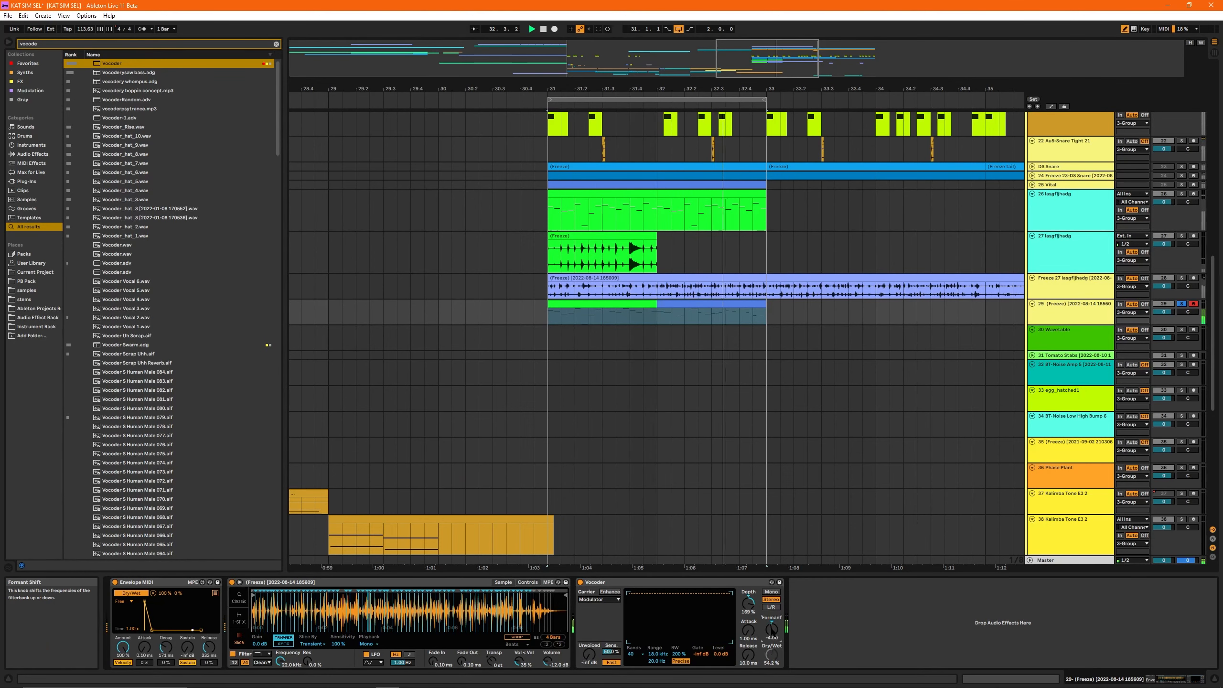
{"action": "key", "text": "a"}
{"action": "mouse_move", "coordinate": [554, 342]}
{"action": "left_mouse_down"}
{"action": "mouse_move", "coordinate": [730, 343]}
{"action": "mouse_move", "coordinate": [774, 330]}
{"action": "left_mouse_up"}
{"action": "key", "text": "b"}
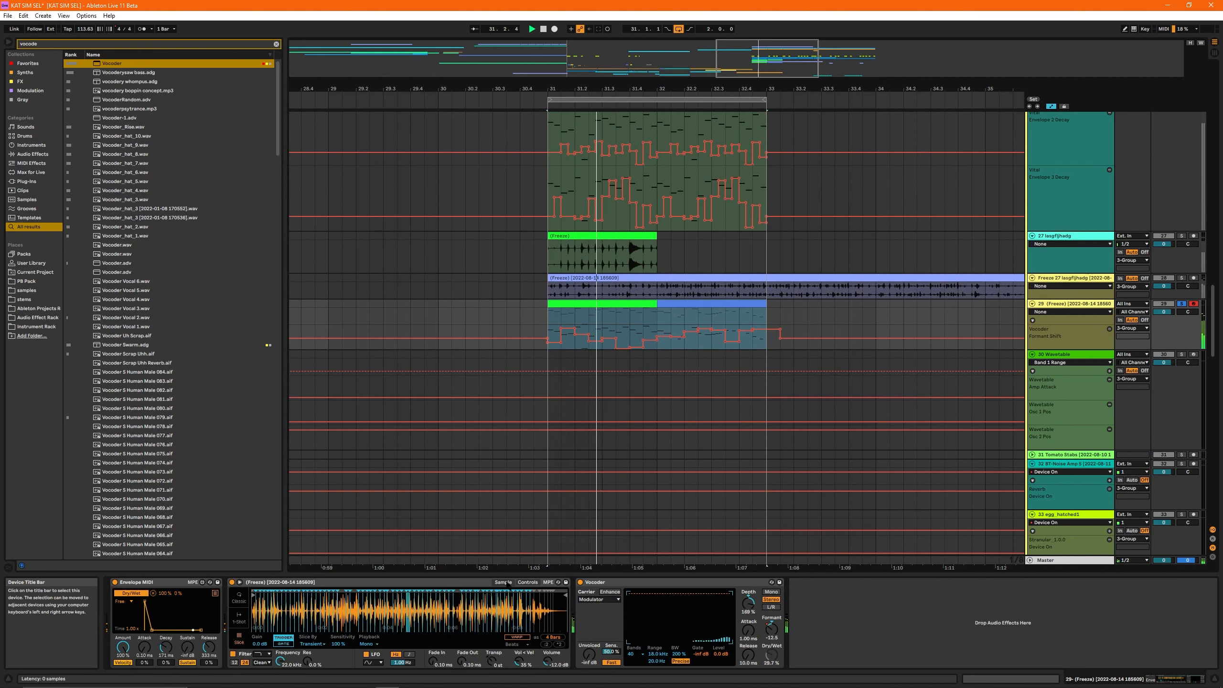
Step: Lower Simpler's filter cutoff and raise its filter envelope amount to 73
{"action": "left_click", "coordinate": [536, 583]}
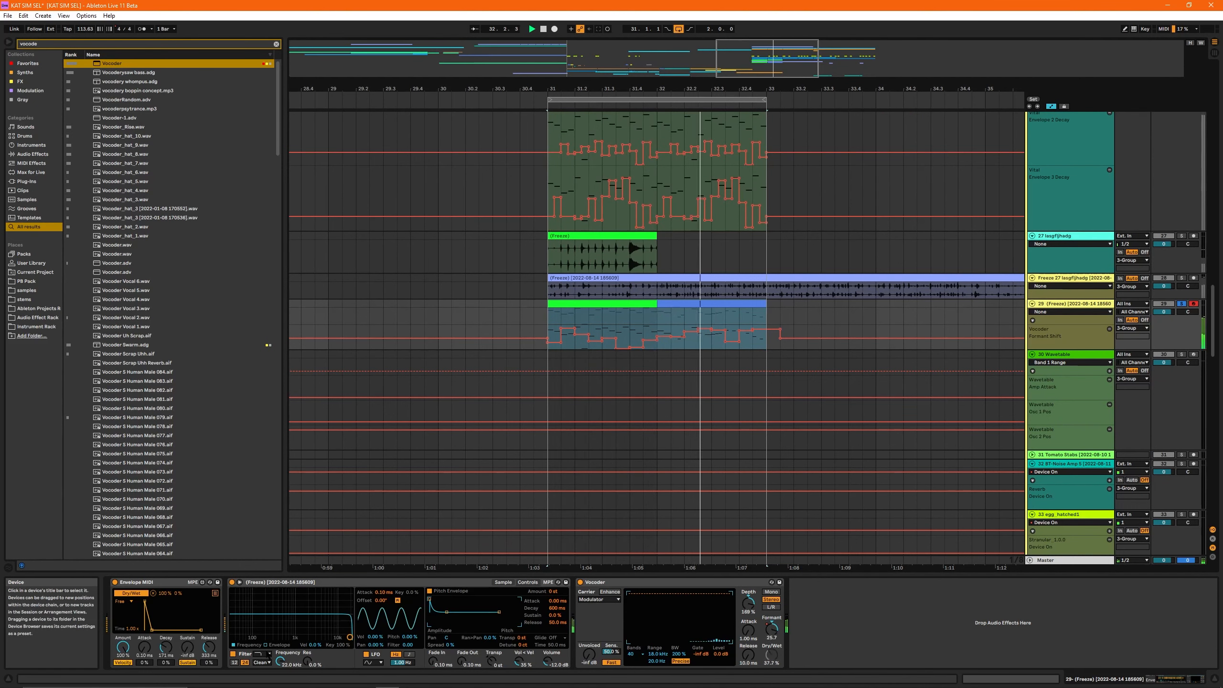
{"action": "left_click_drag", "start_coordinate": [350, 637], "coordinate": [300, 637]}
{"action": "left_click", "coordinate": [265, 644]}
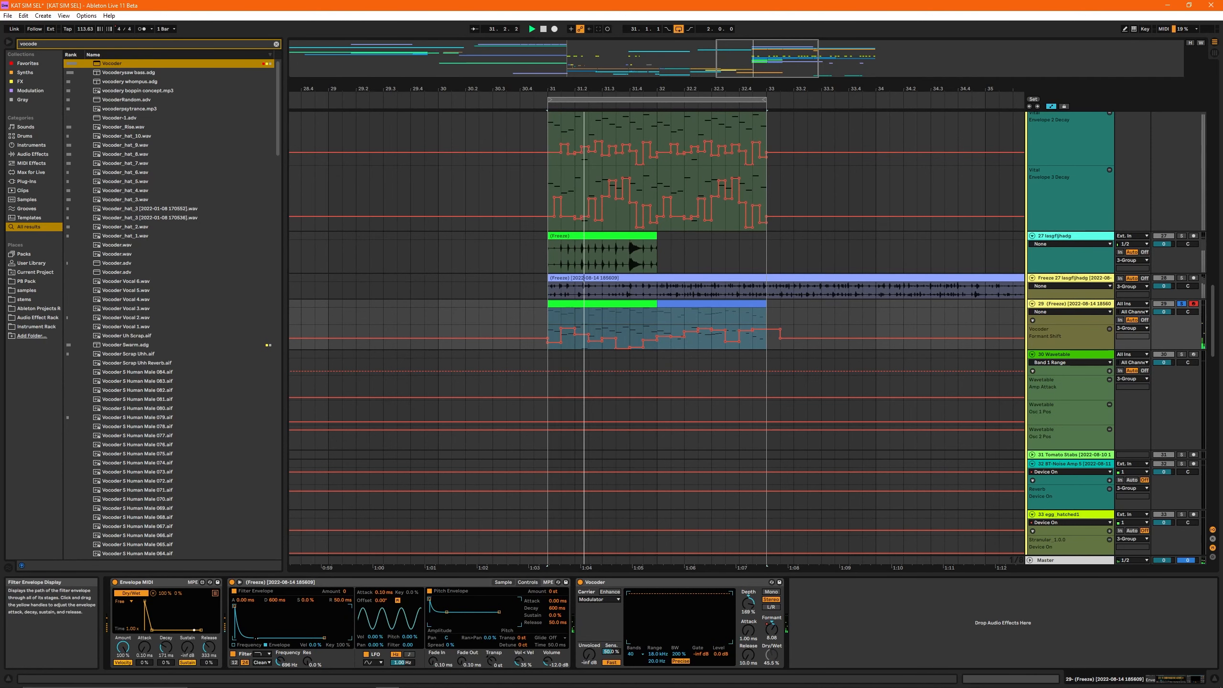
{"action": "left_click_drag", "start_coordinate": [345, 592], "coordinate": [345, 544]}
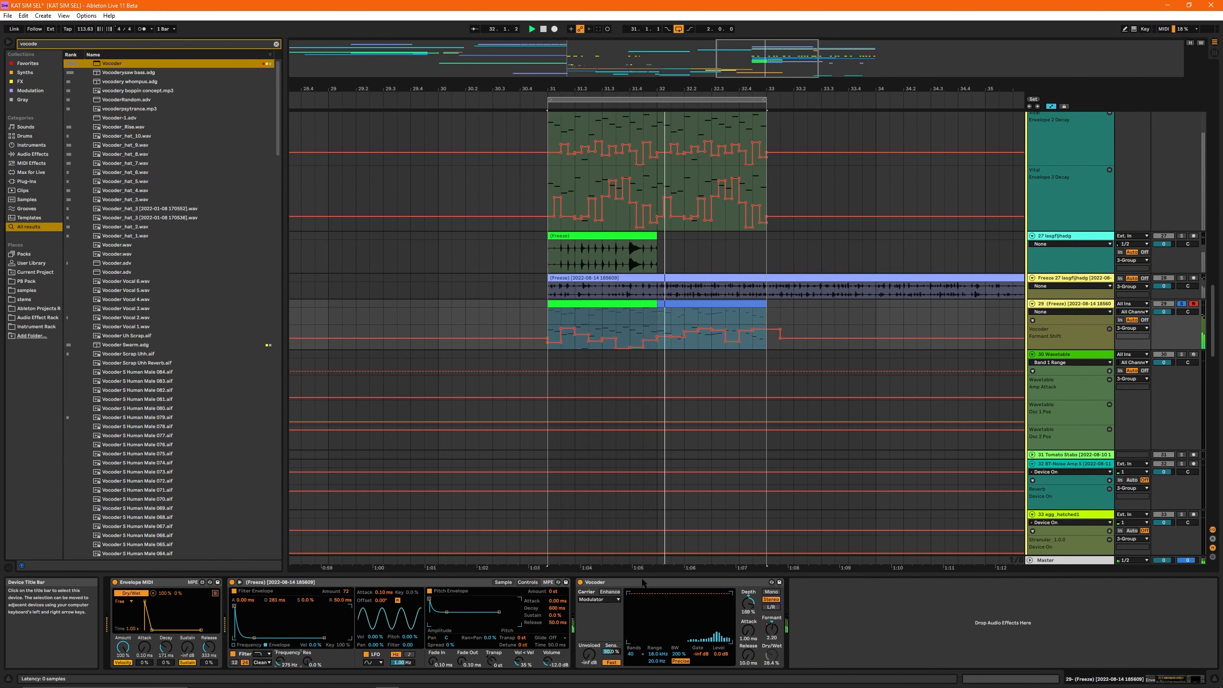
Step: Show Simpler's Filter Freq automation in a new lane, draw a varying stepped curve across bars 31 to 33, and hide the automation
{"action": "right_click", "coordinate": [281, 662]}
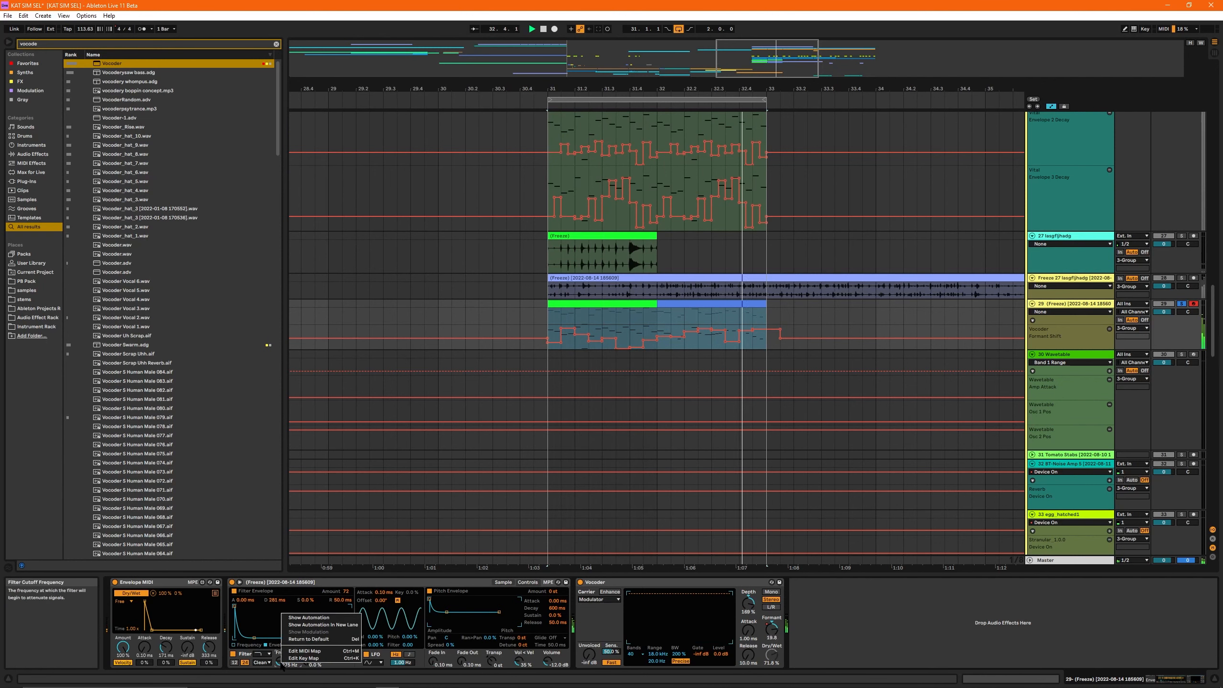
{"action": "left_click", "coordinate": [308, 626]}
{"action": "scroll", "coordinate": [695, 340], "scroll_direction": "up", "scroll_amount": 4}
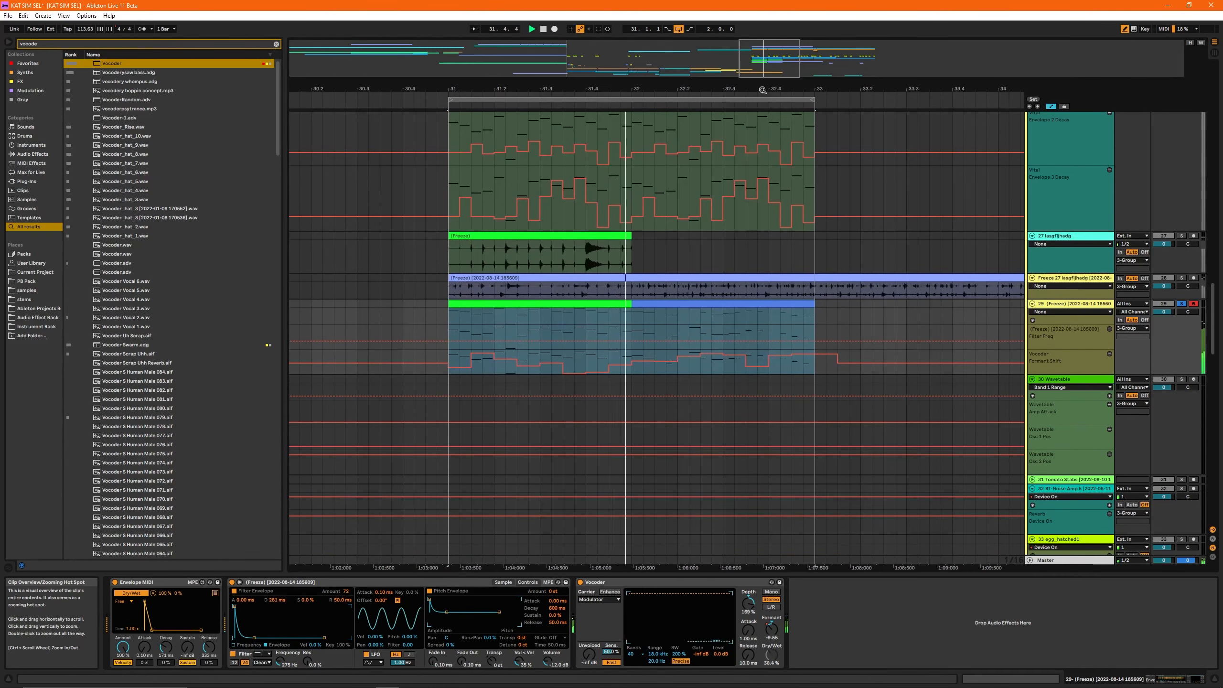
{"action": "key", "text": "b"}
{"action": "left_click_drag", "start_coordinate": [453, 336], "coordinate": [826, 340]}
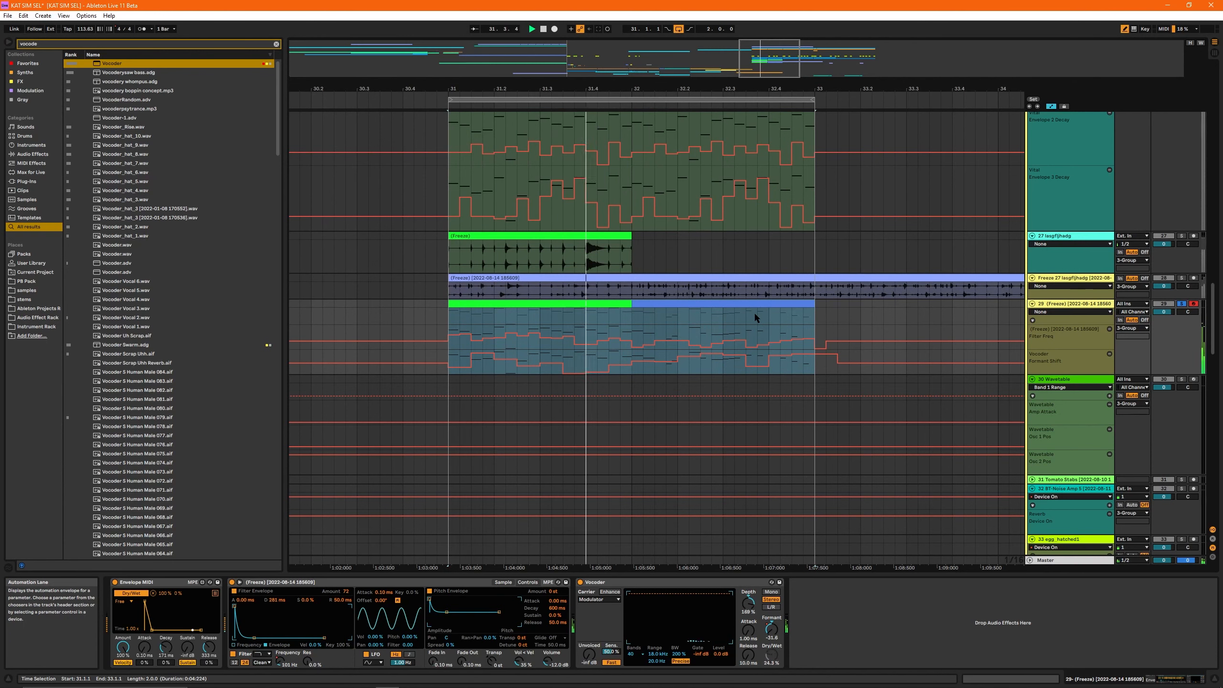
{"action": "key", "text": "a"}
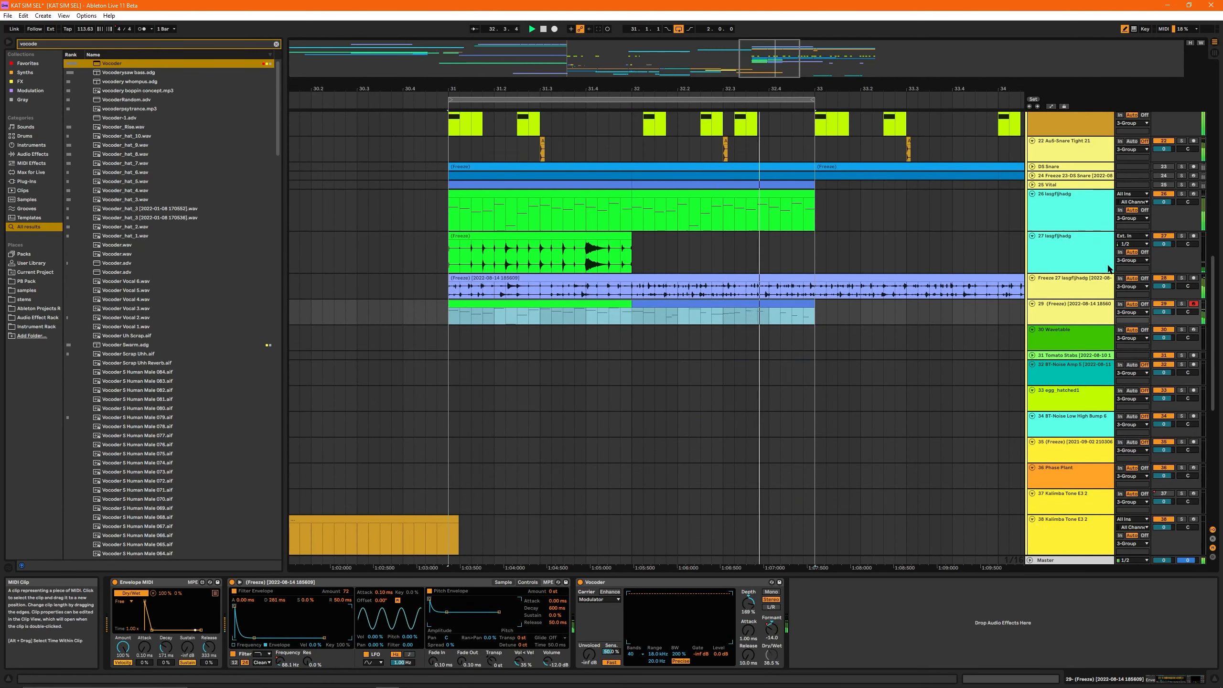
Step: Unsolo the resampled slice track 29 and mute source tracks 26 and 27
{"action": "left_click", "coordinate": [1182, 303]}
{"action": "left_click", "coordinate": [1168, 293]}
{"action": "left_click", "coordinate": [1179, 194]}
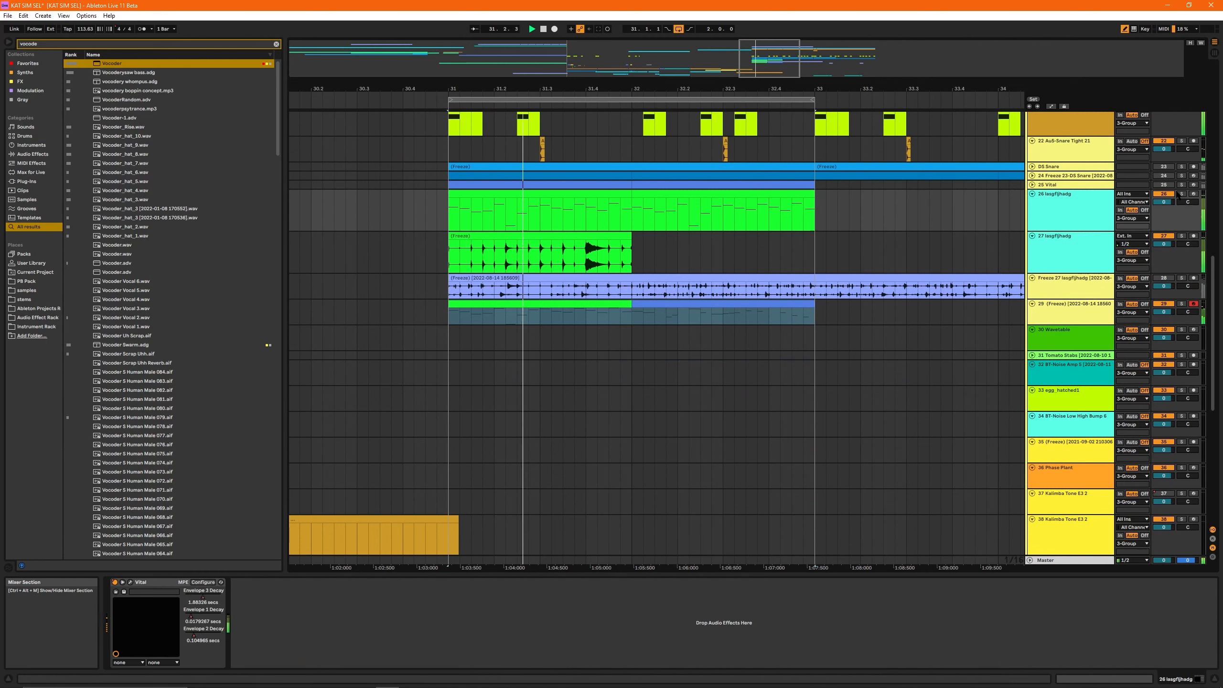
{"action": "left_click", "coordinate": [1164, 236]}
{"action": "left_click", "coordinate": [1164, 194]}
Step: Fold tracks 26 to 28 together so only their slim title rows remain
{"action": "left_click", "coordinate": [1057, 208]}
{"action": "left_click", "coordinate": [1057, 287], "text": "shift"}
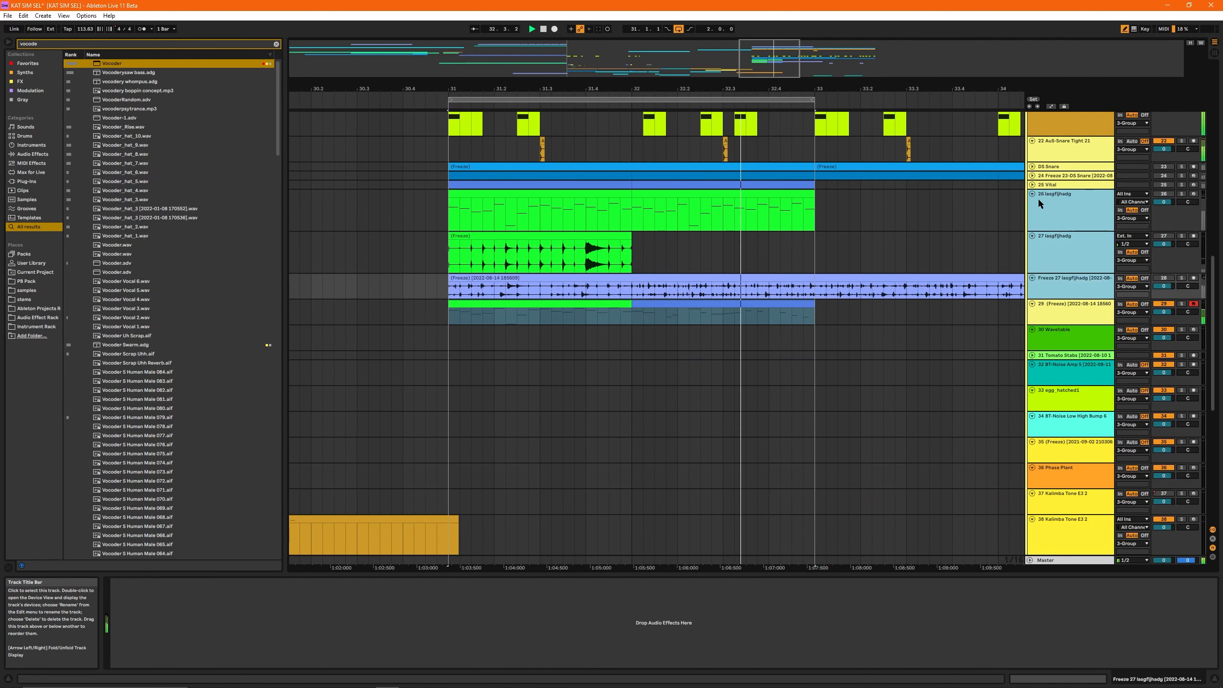
{"action": "left_click", "coordinate": [1032, 194]}
{"action": "left_click", "coordinate": [1070, 222]}
Step: Return to the resampled slice track and add a Glue Compressor after the Vocoder
{"action": "left_click", "coordinate": [582, 221]}
{"action": "left_click", "coordinate": [669, 221], "text": "shift"}
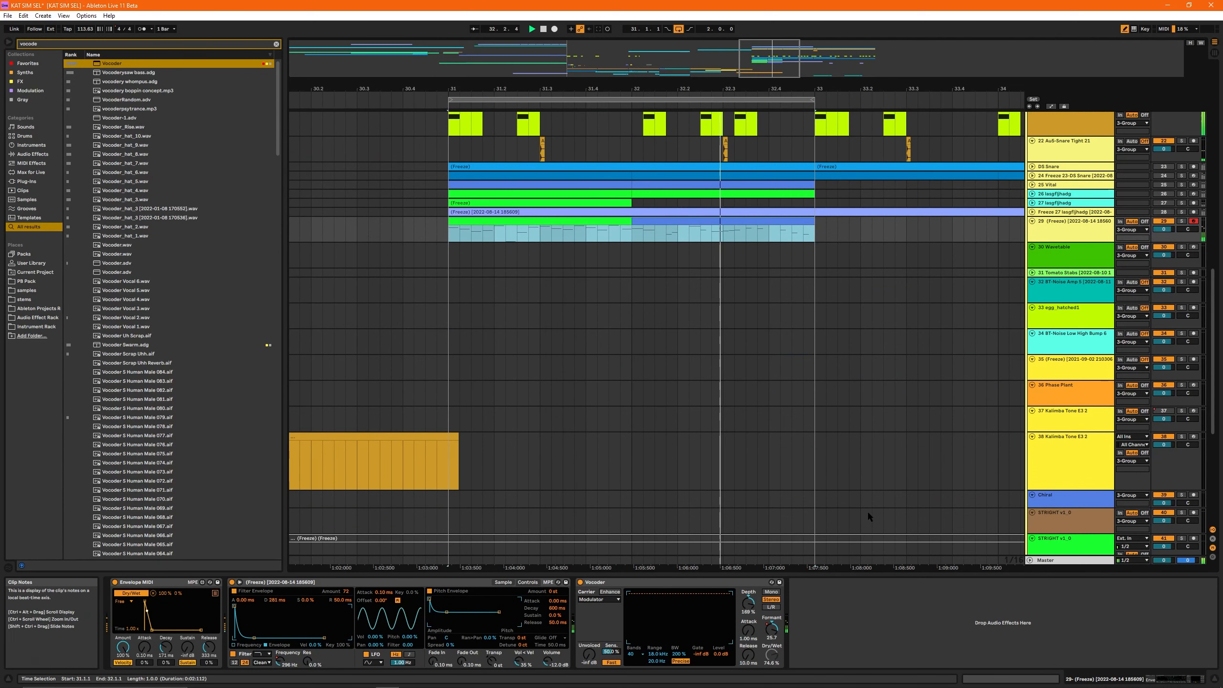
{"action": "key", "text": "ctrl+f"}
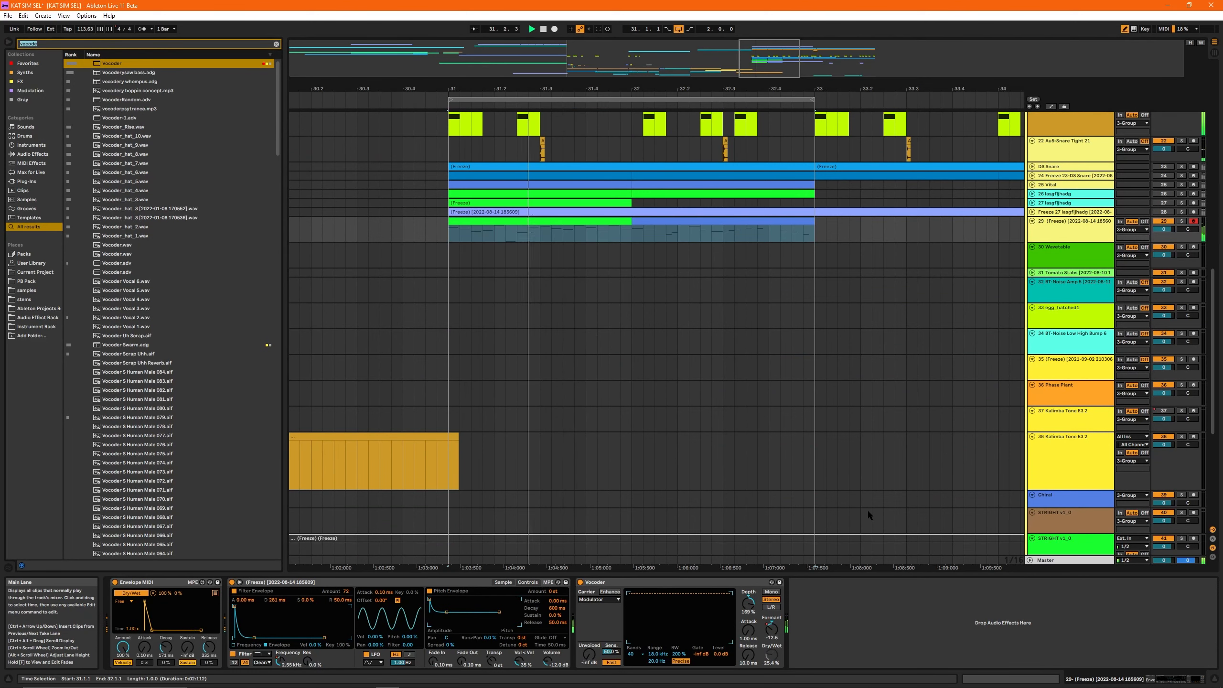
{"action": "type", "text": "compress"}
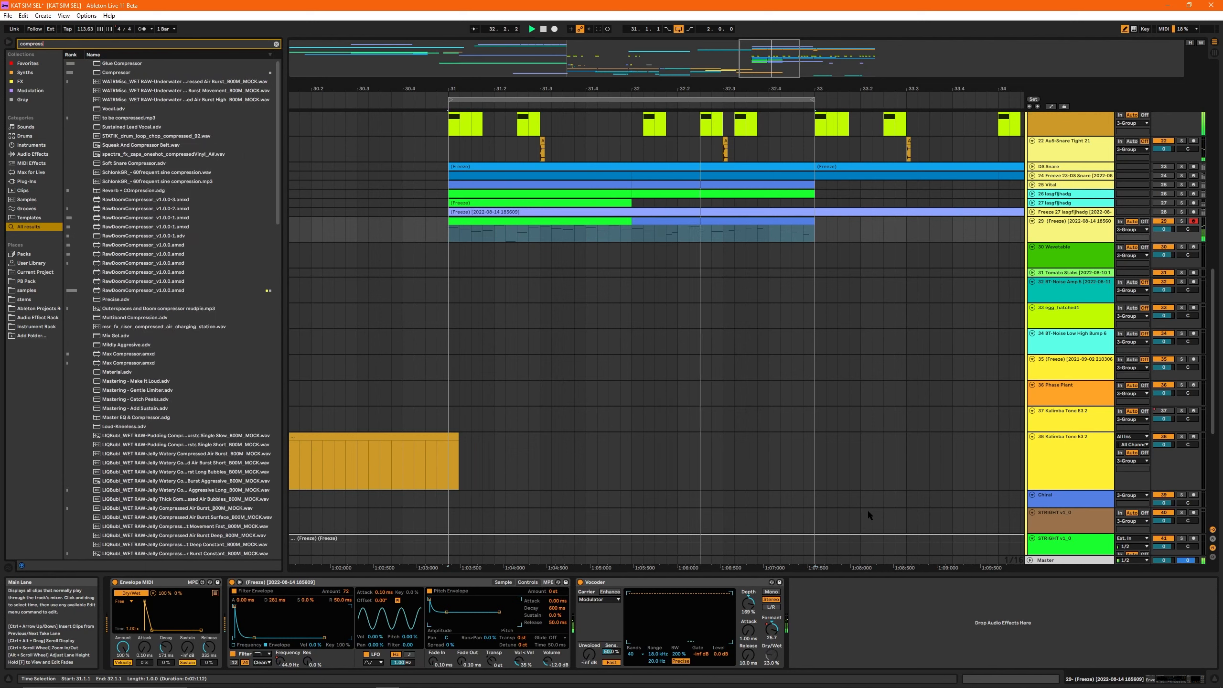
{"action": "left_click", "coordinate": [263, 65]}
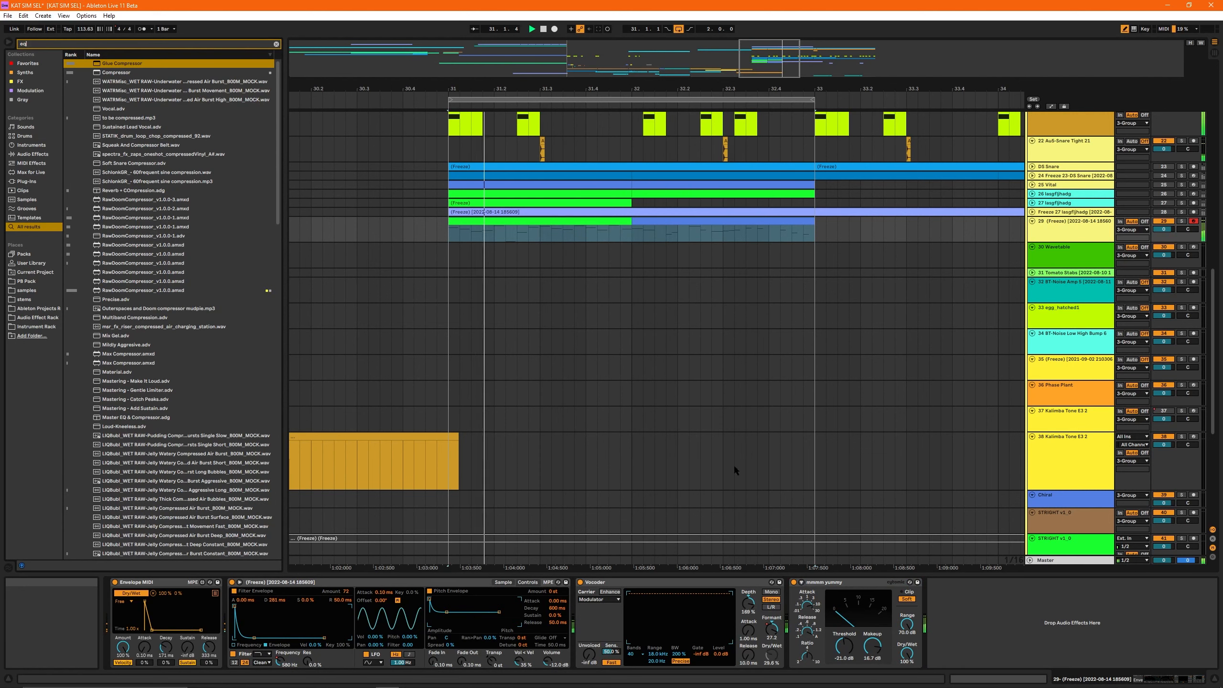
Step: Add an EQ Eight after the Glue Compressor on the resampled slice track
{"action": "key", "text": "ctrl+f"}
{"action": "type", "text": "eq"}
{"action": "left_click", "coordinate": [108, 73]}
{"action": "key", "text": "Return"}
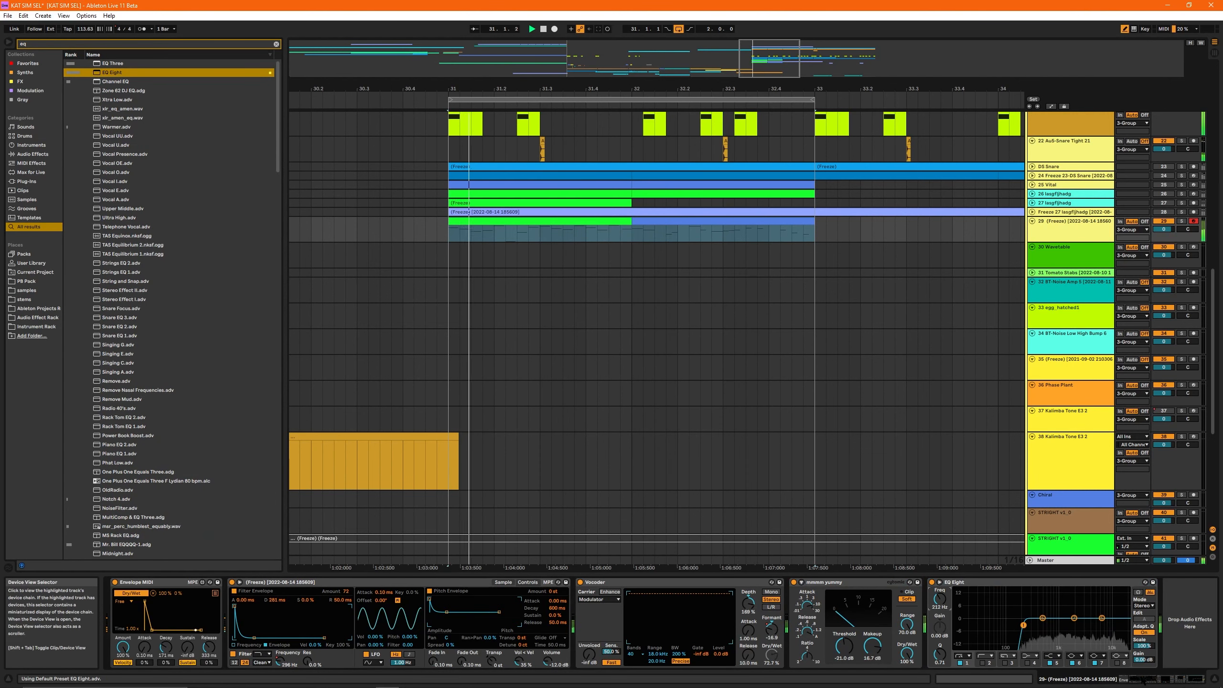
Step: Add a Filter Delay after the EQ Eight
{"action": "key", "text": "ctrl+f"}
{"action": "type", "text": "filter"}
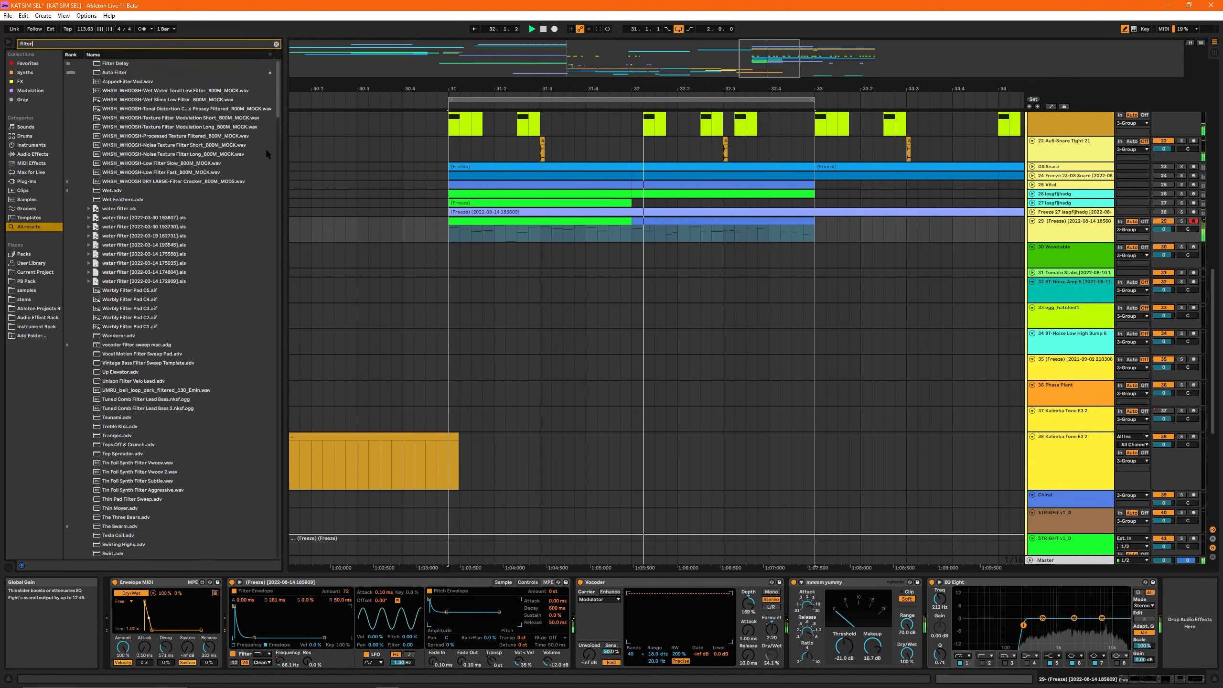
{"action": "left_click", "coordinate": [103, 63]}
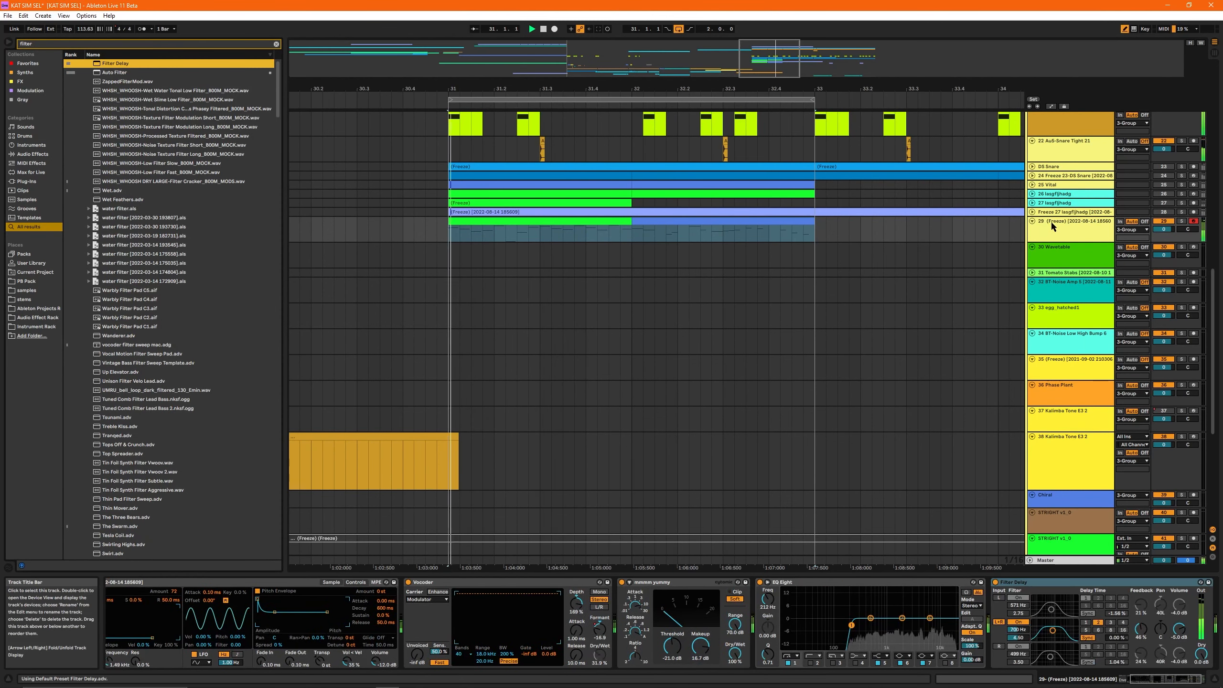
Step: Set Filter Delay's L+R and R filters to 18.0 kHz, adjust the L filter, and pan the L and R lines further apart
{"action": "left_click_drag", "start_coordinate": [1061, 626], "coordinate": [1076, 628]}
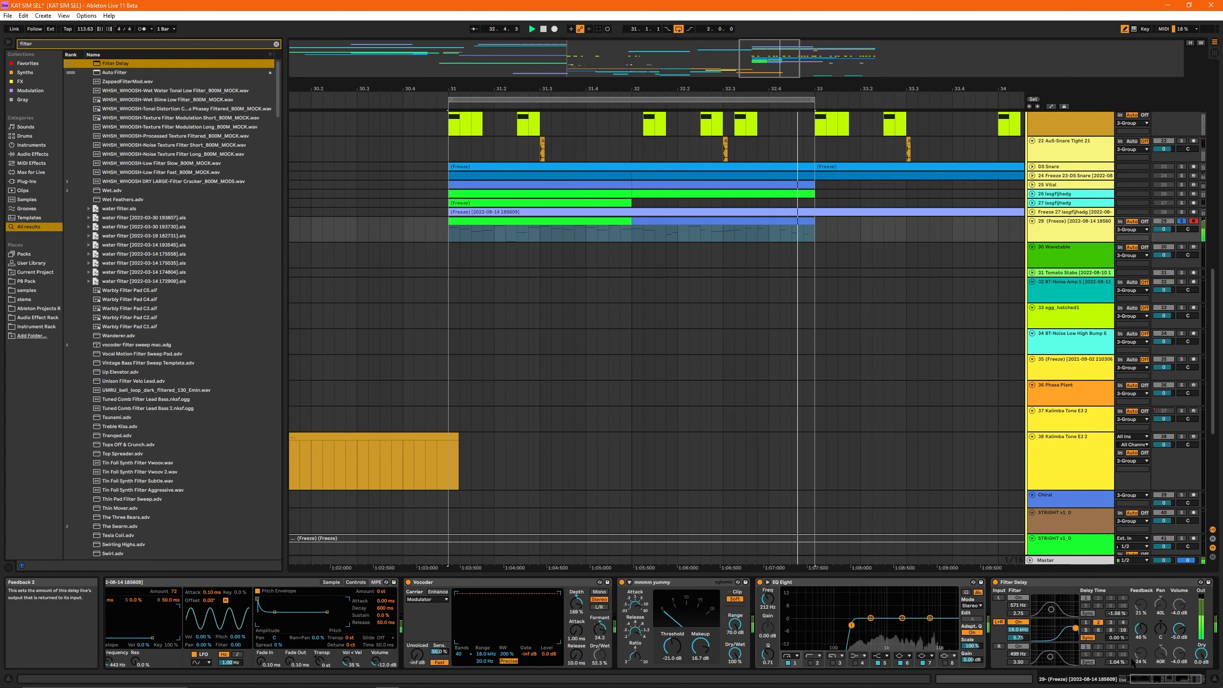
{"action": "left_click", "coordinate": [1019, 647]}
{"action": "left_click_drag", "start_coordinate": [1051, 657], "coordinate": [1077, 655]}
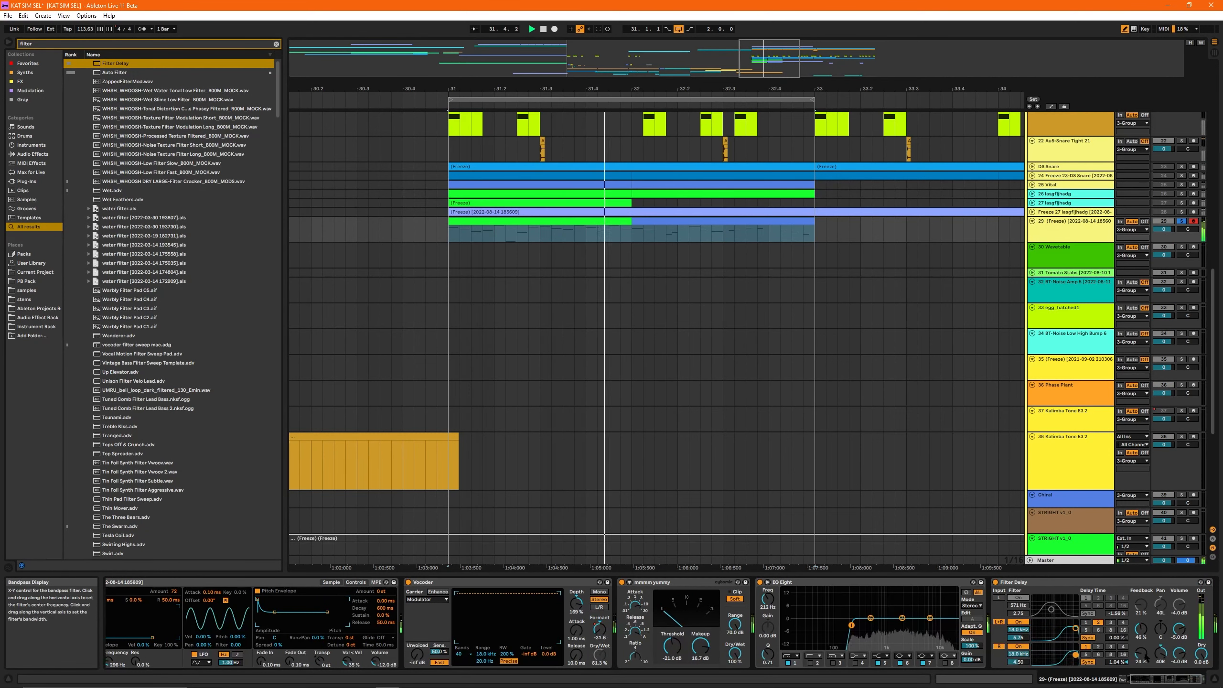
{"action": "left_click_drag", "start_coordinate": [1161, 653], "coordinate": [1161, 641]}
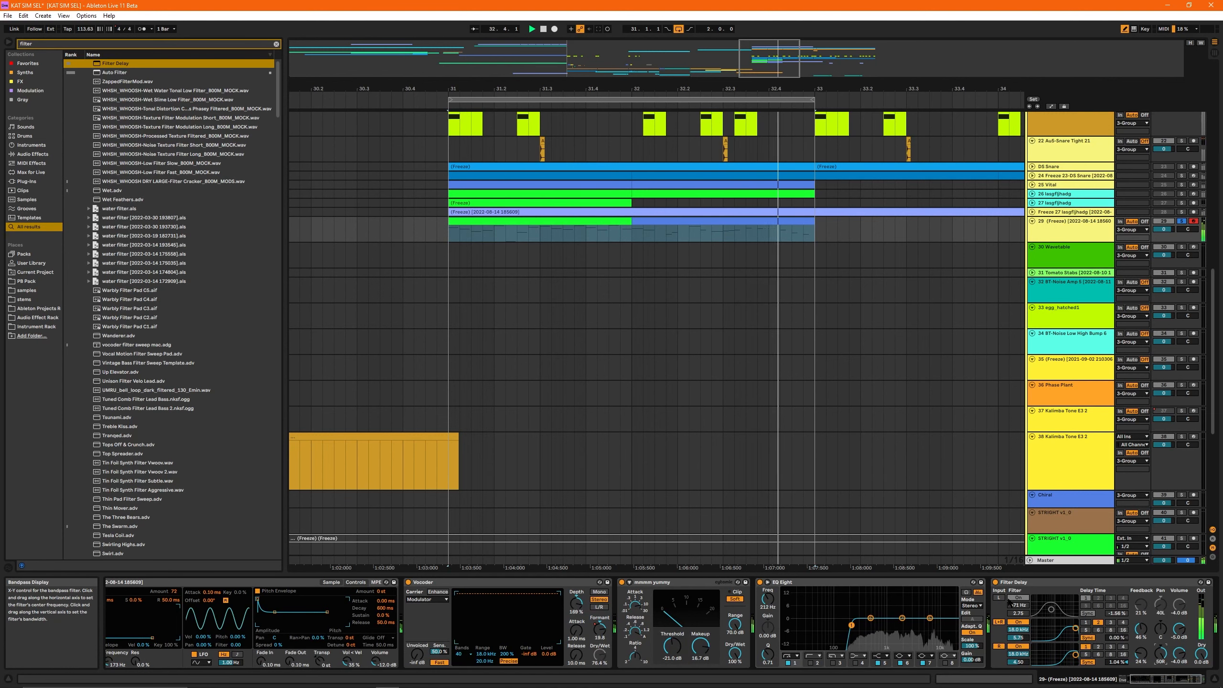
{"action": "left_click", "coordinate": [1018, 597]}
{"action": "left_click_drag", "start_coordinate": [1052, 610], "coordinate": [1052, 609]}
{"action": "left_click_drag", "start_coordinate": [1161, 605], "coordinate": [1160, 618]}
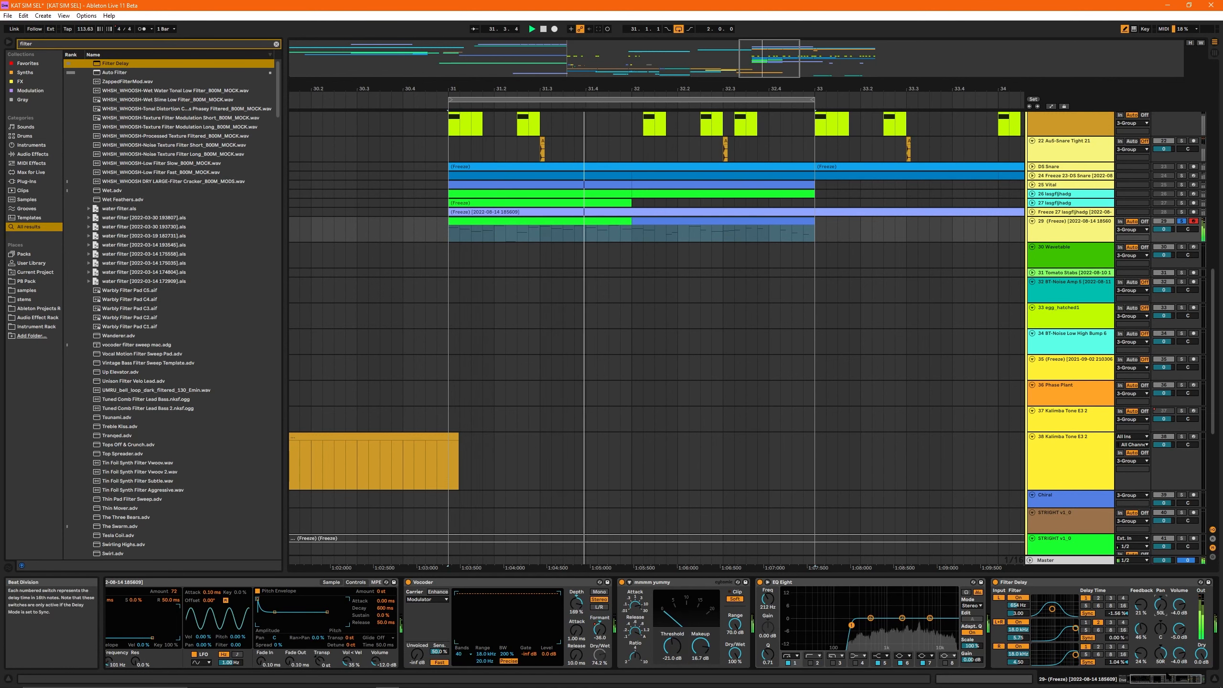
Step: Lower the volumes of Filter Delay's lines and move the device in front of the EQ Eight
{"action": "left_click_drag", "start_coordinate": [1171, 679], "coordinate": [1178, 679]}
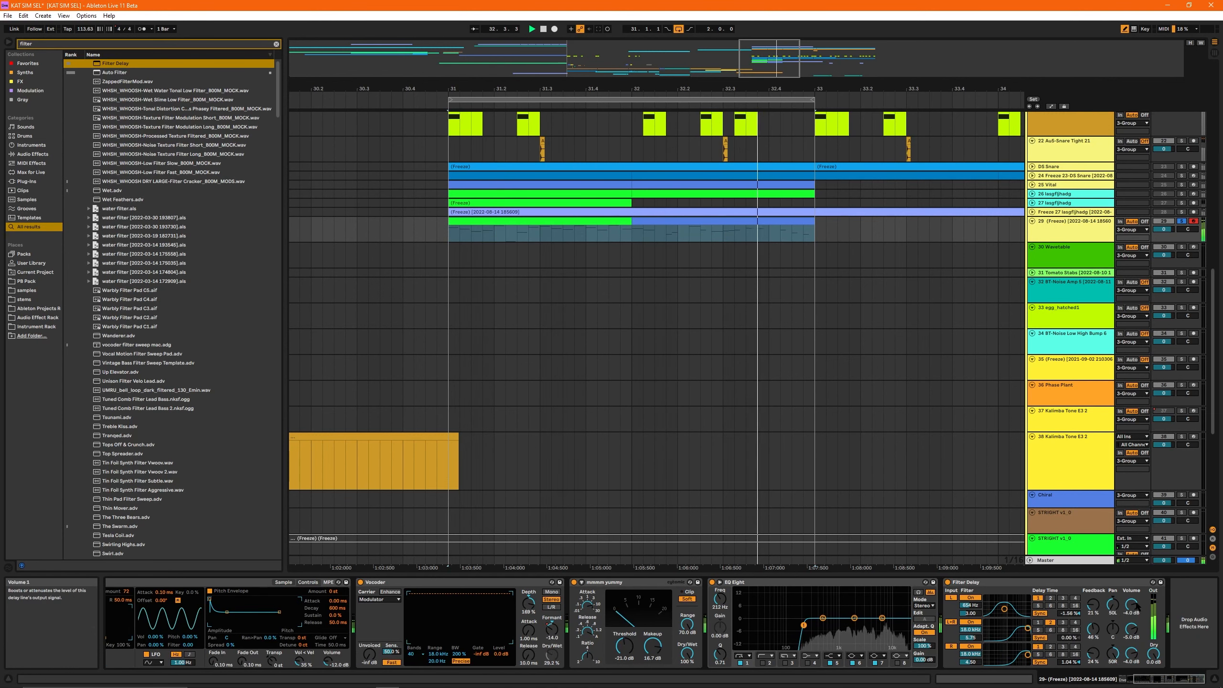
{"action": "left_click_drag", "start_coordinate": [1131, 605], "coordinate": [1131, 656]}
{"action": "left_click", "coordinate": [1075, 583]}
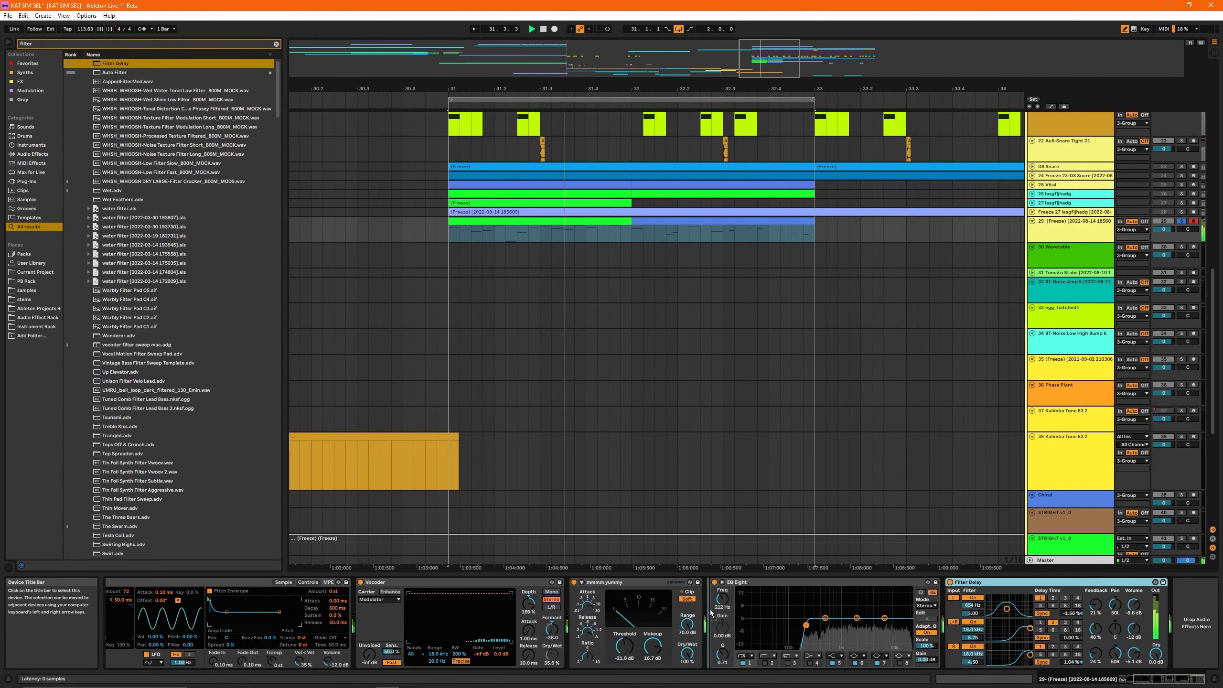
{"action": "left_click_drag", "start_coordinate": [1075, 583], "coordinate": [755, 590]}
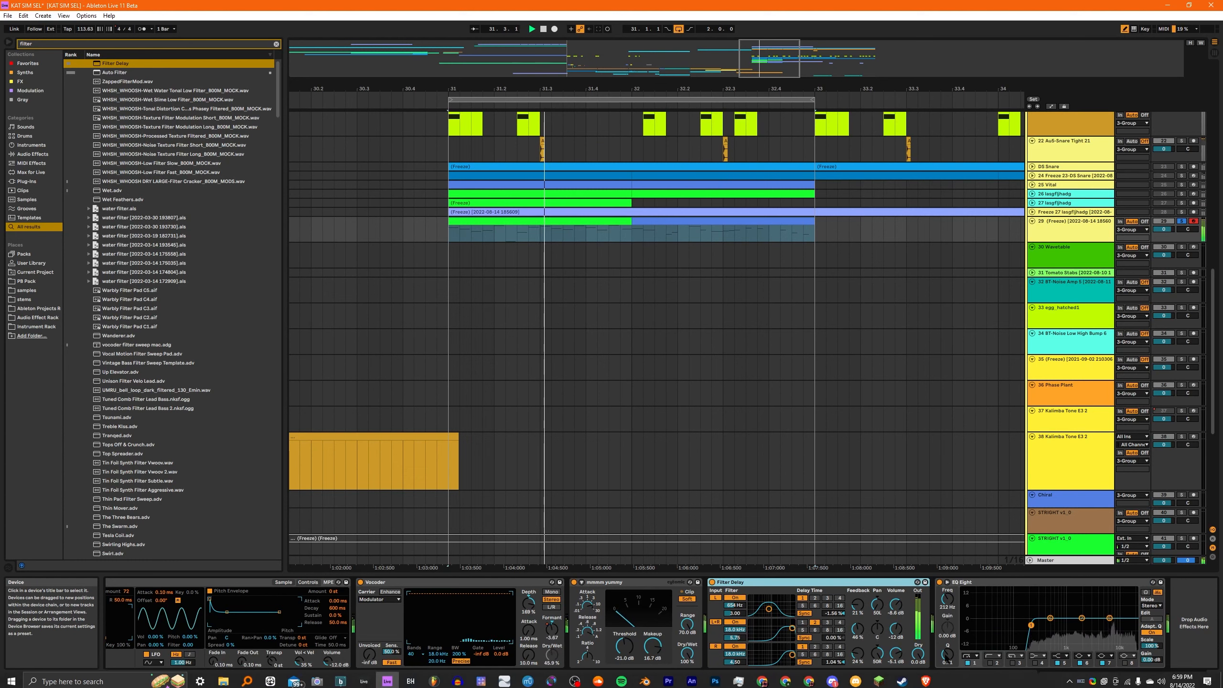
Step: Switch Filter Delay's L and R lines from sync to time mode and set the R delay time to 40.0 ms
{"action": "left_click", "coordinate": [805, 614]}
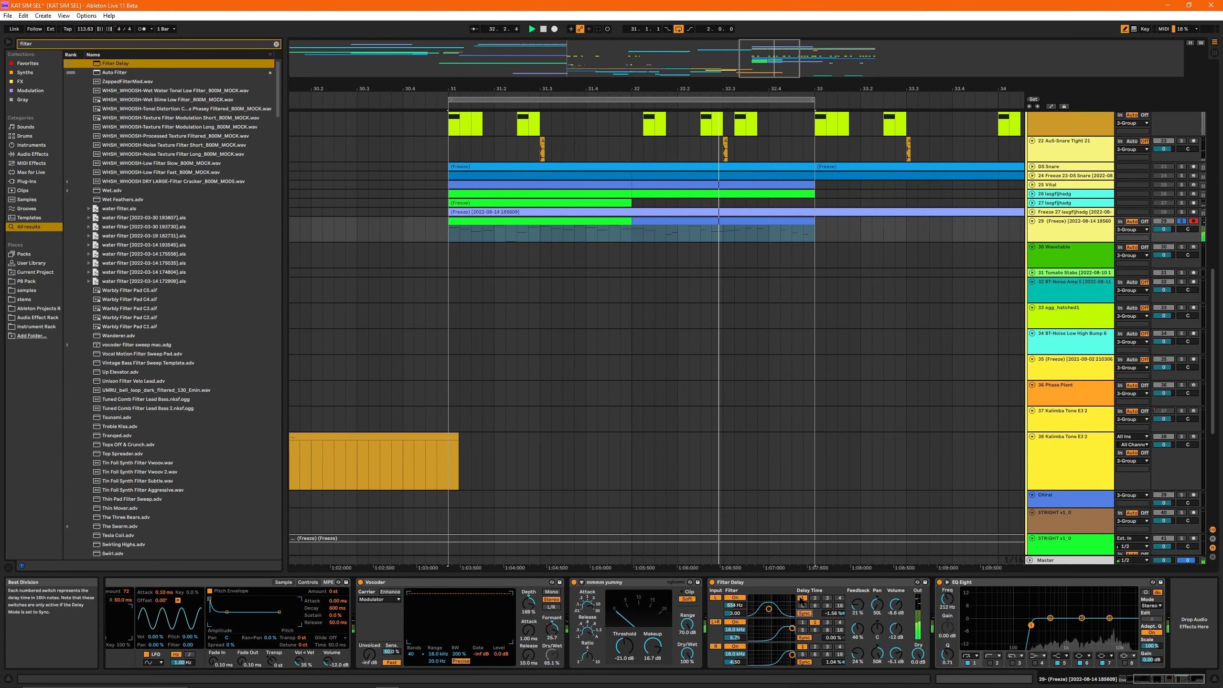
{"action": "left_click", "coordinate": [805, 638]}
{"action": "left_click", "coordinate": [805, 662]}
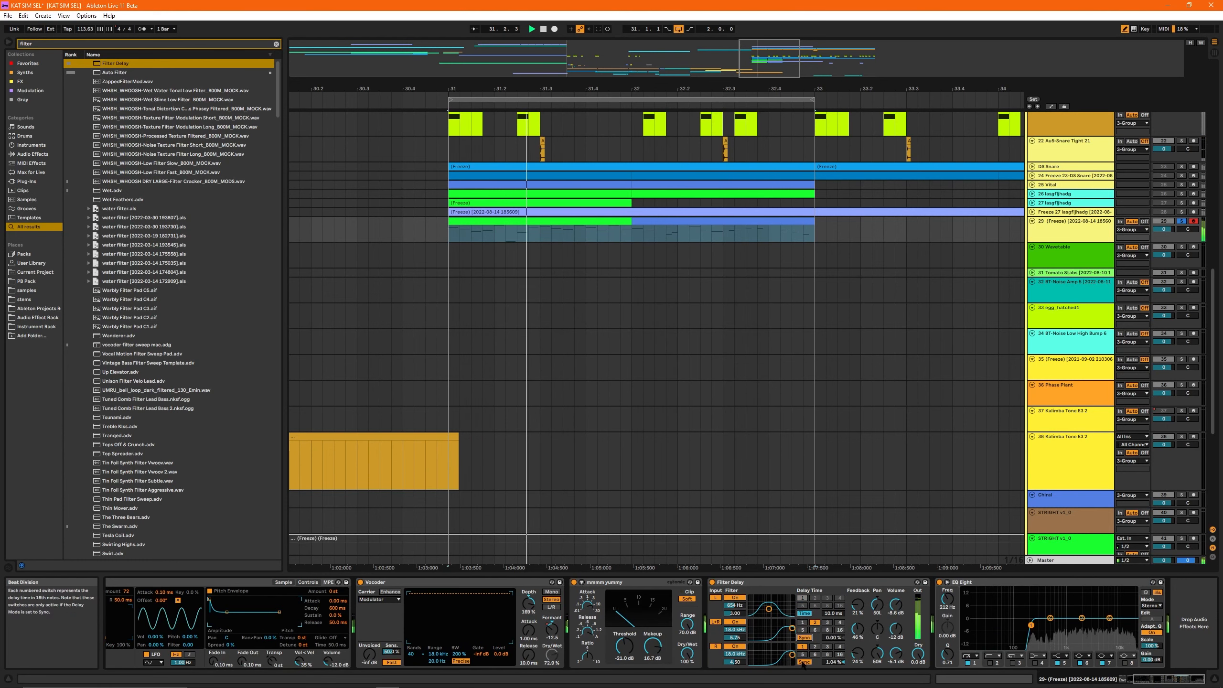
{"action": "left_click", "coordinate": [804, 637]}
{"action": "mouse_move", "coordinate": [834, 663]}
{"action": "left_mouse_down"}
{"action": "mouse_move", "coordinate": [835, 643]}
{"action": "mouse_move", "coordinate": [835, 664]}
{"action": "left_mouse_up"}
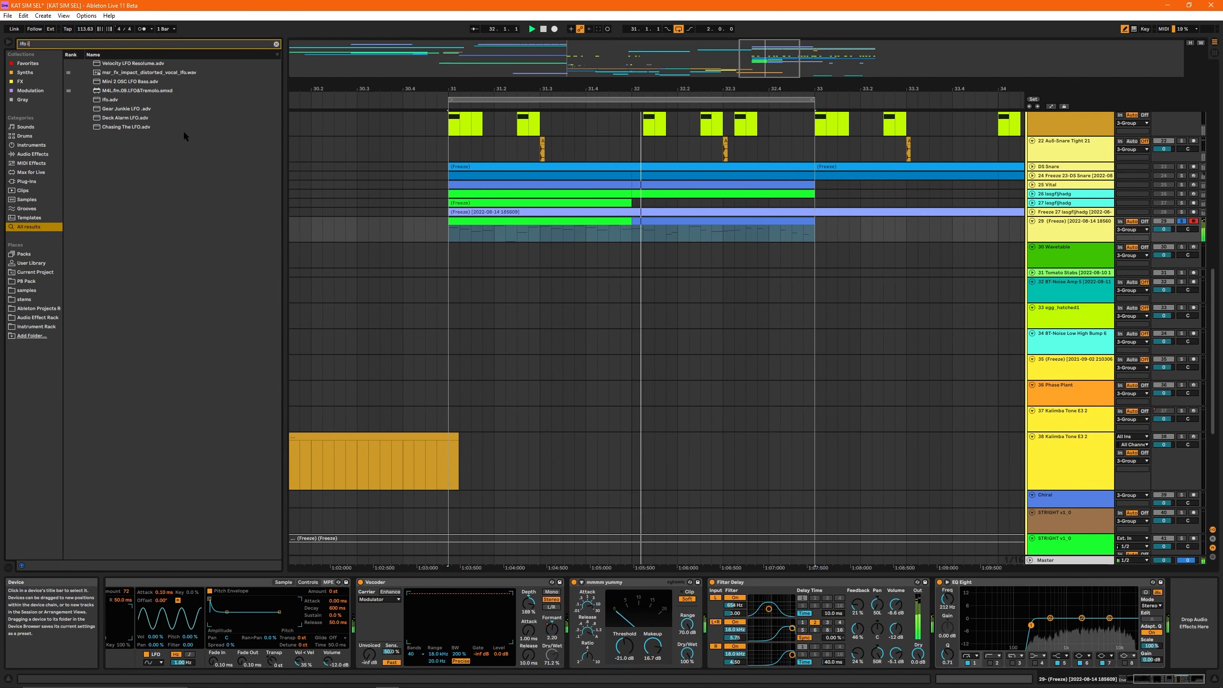
Step: Find LFOi in the browser and insert it between Filter Delay and EQ Eight
{"action": "key", "text": "BackSpace"}
{"action": "key", "text": "BackSpace"}
{"action": "type", "text": "i"}
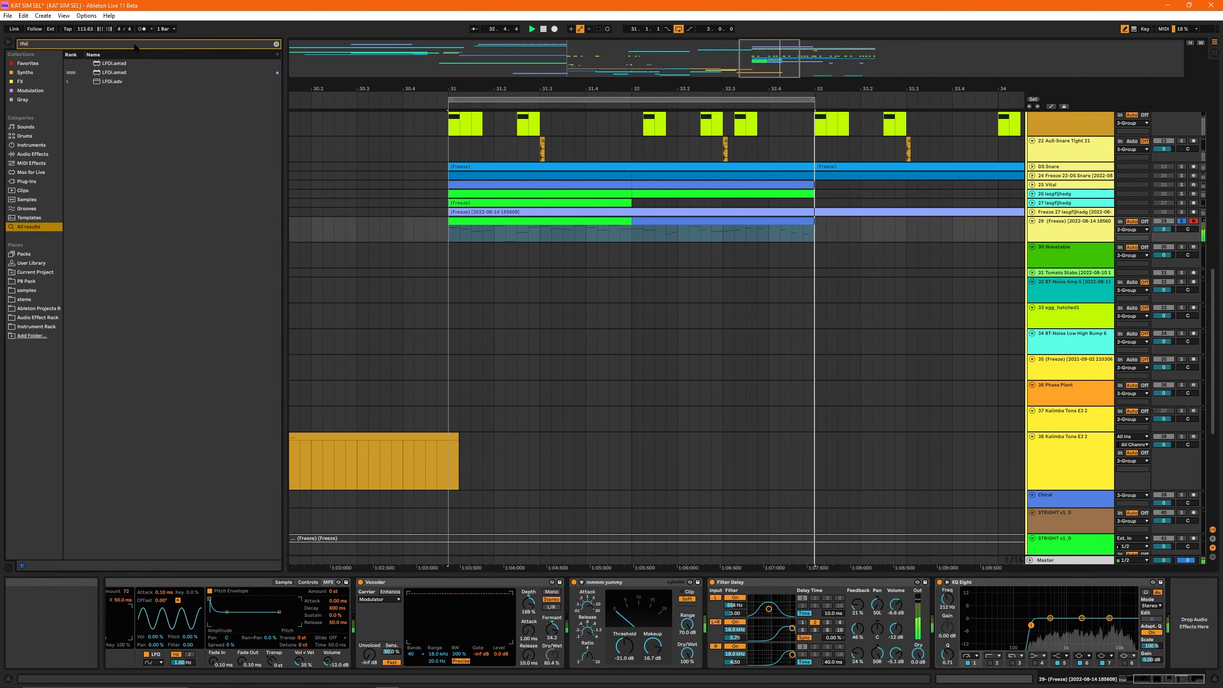
{"action": "left_click_drag", "start_coordinate": [141, 72], "coordinate": [152, 117]}
{"action": "left_click_drag", "start_coordinate": [781, 553], "coordinate": [927, 601]}
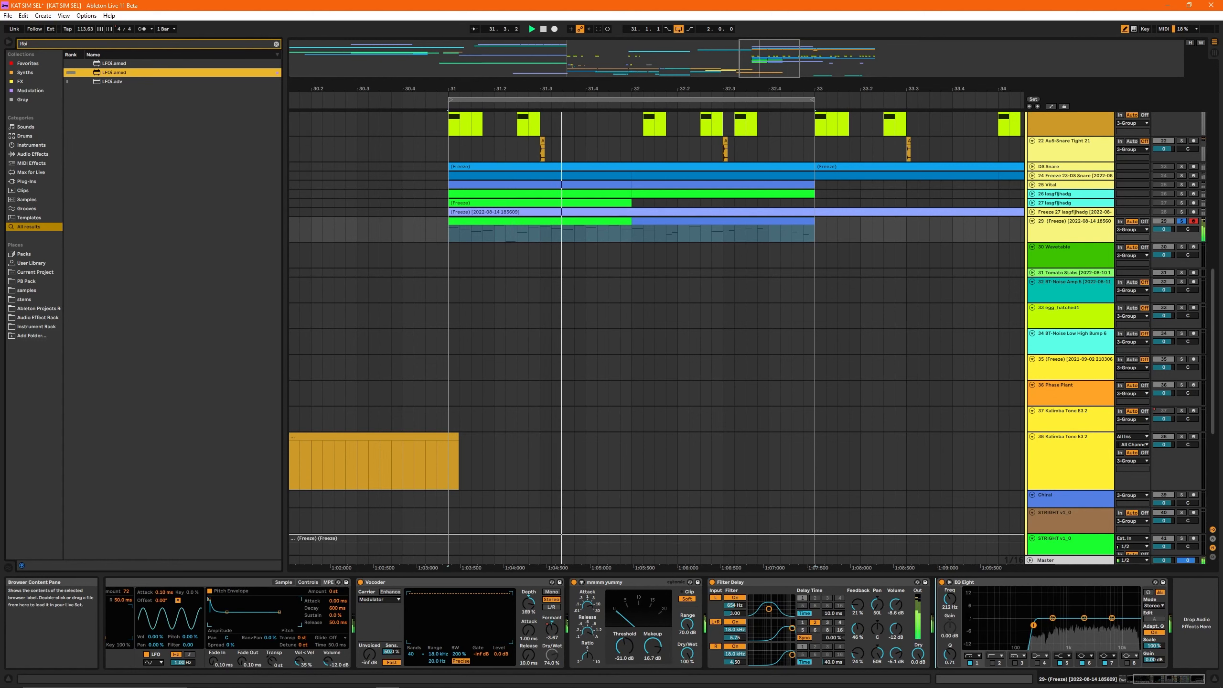
Step: Slow the LFO's rate, map it to Filter Delay's R delay time, and limit the mapping's maximum to 42 %
{"action": "left_click_drag", "start_coordinate": [1056, 670], "coordinate": [1057, 667]}
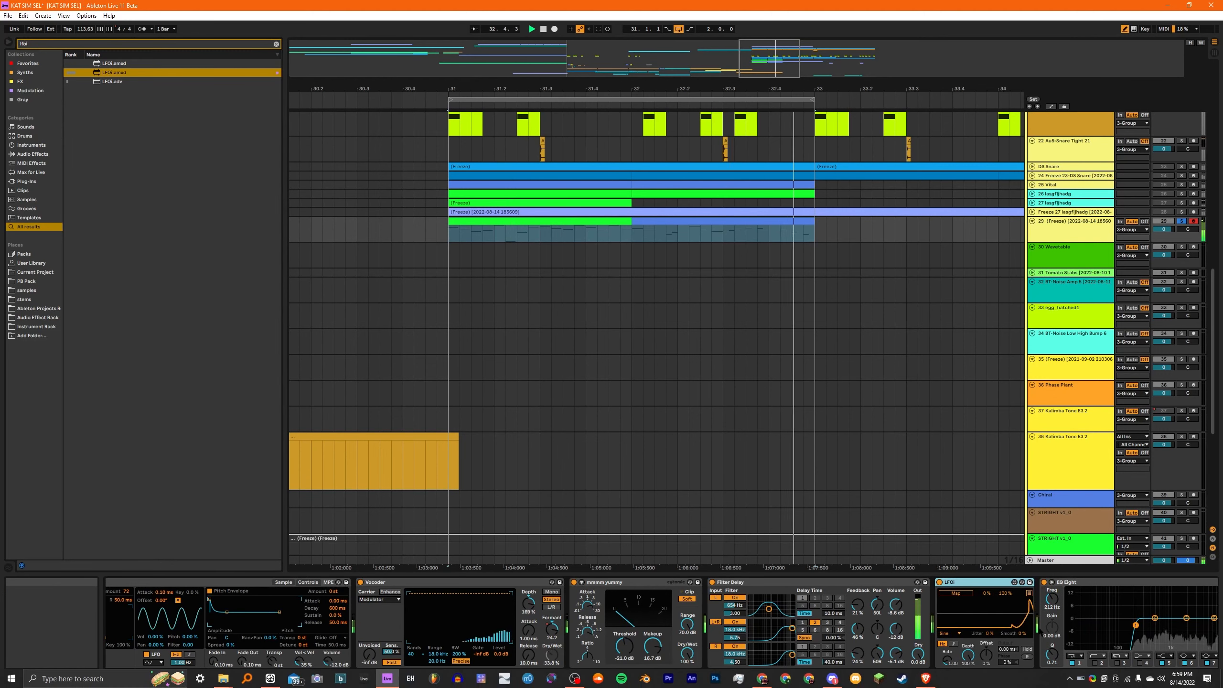
{"action": "scroll", "coordinate": [1159, 660], "scroll_direction": "down", "scroll_amount": 3}
{"action": "left_click_drag", "start_coordinate": [843, 661], "coordinate": [843, 672]}
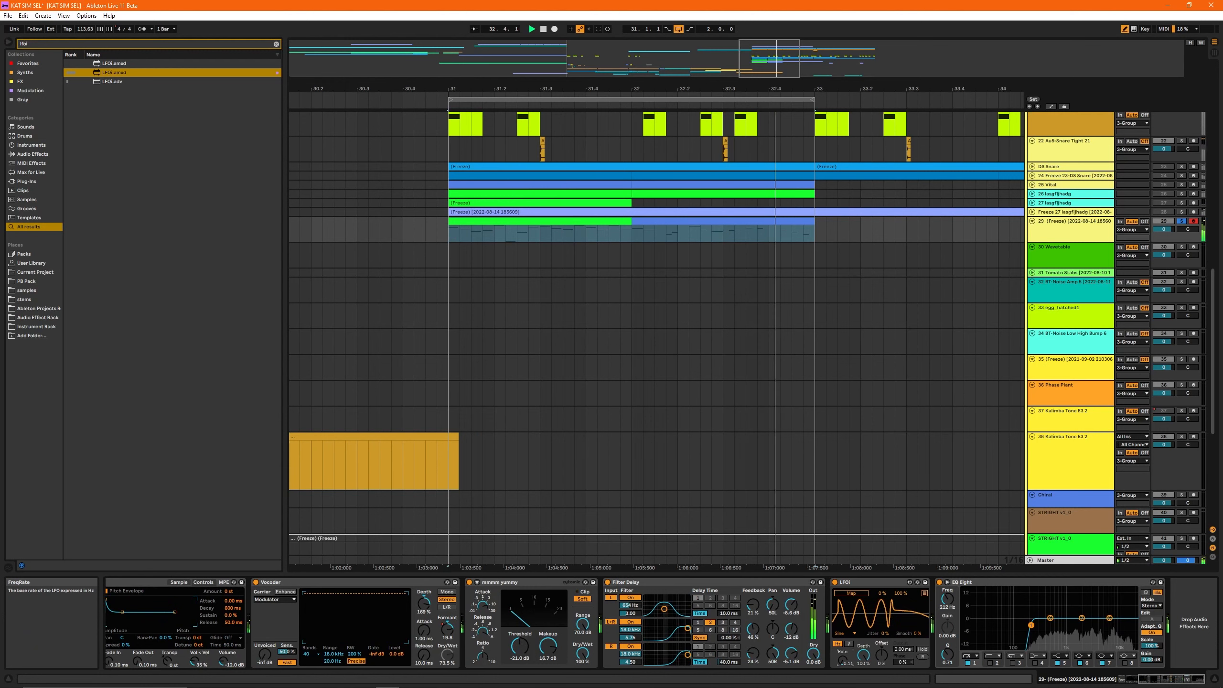
{"action": "left_click", "coordinate": [852, 593]}
{"action": "left_click", "coordinate": [728, 662]}
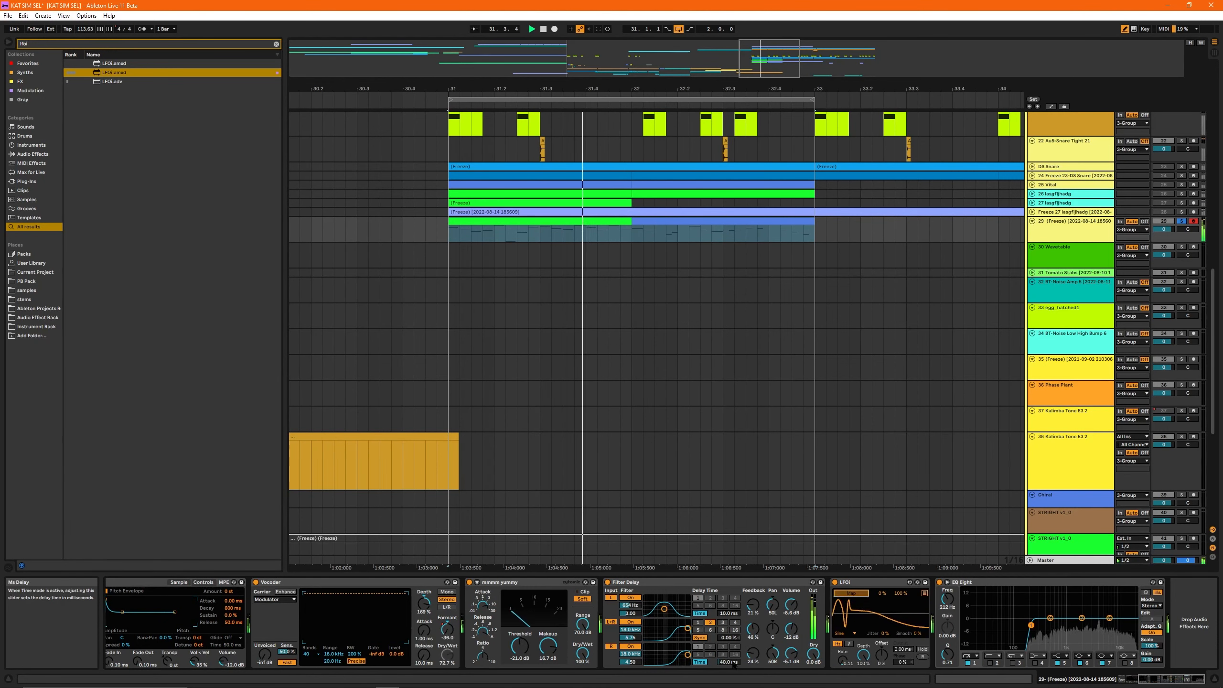
{"action": "left_click_drag", "start_coordinate": [901, 593], "coordinate": [901, 602]}
Step: Duplicate the LFO, map the copy to Filter Delay's L delay time, and raise the copy's rate
{"action": "left_click", "coordinate": [888, 583]}
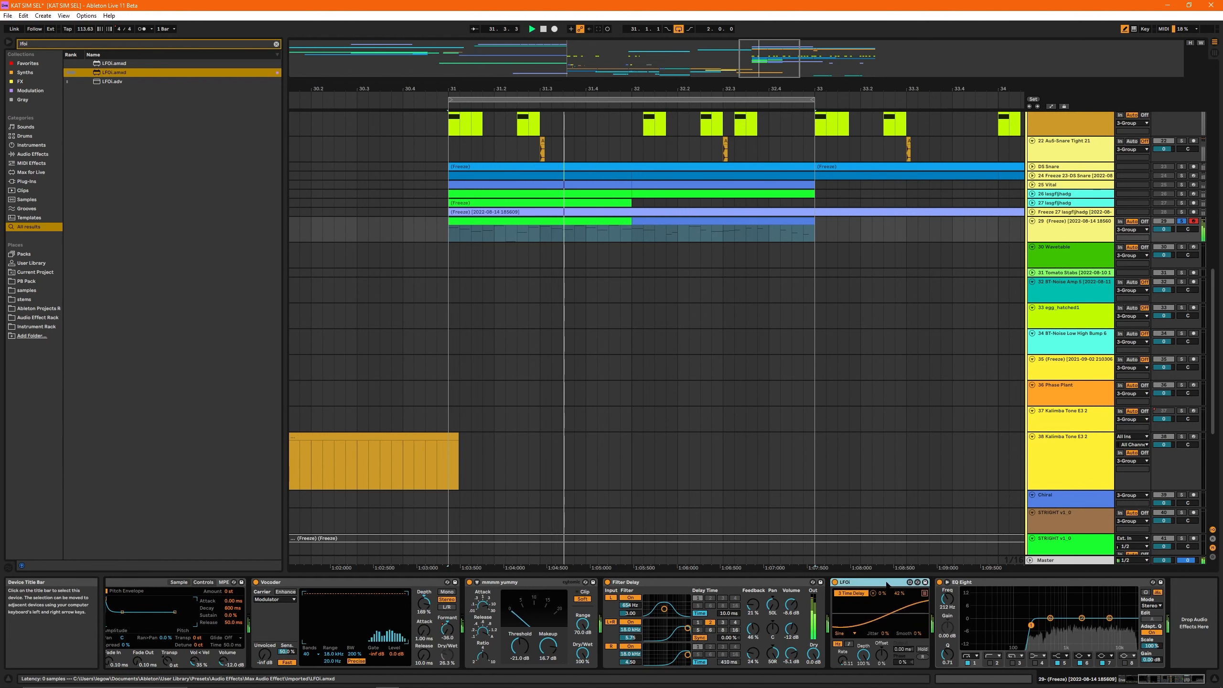
{"action": "key", "text": "ctrl+d"}
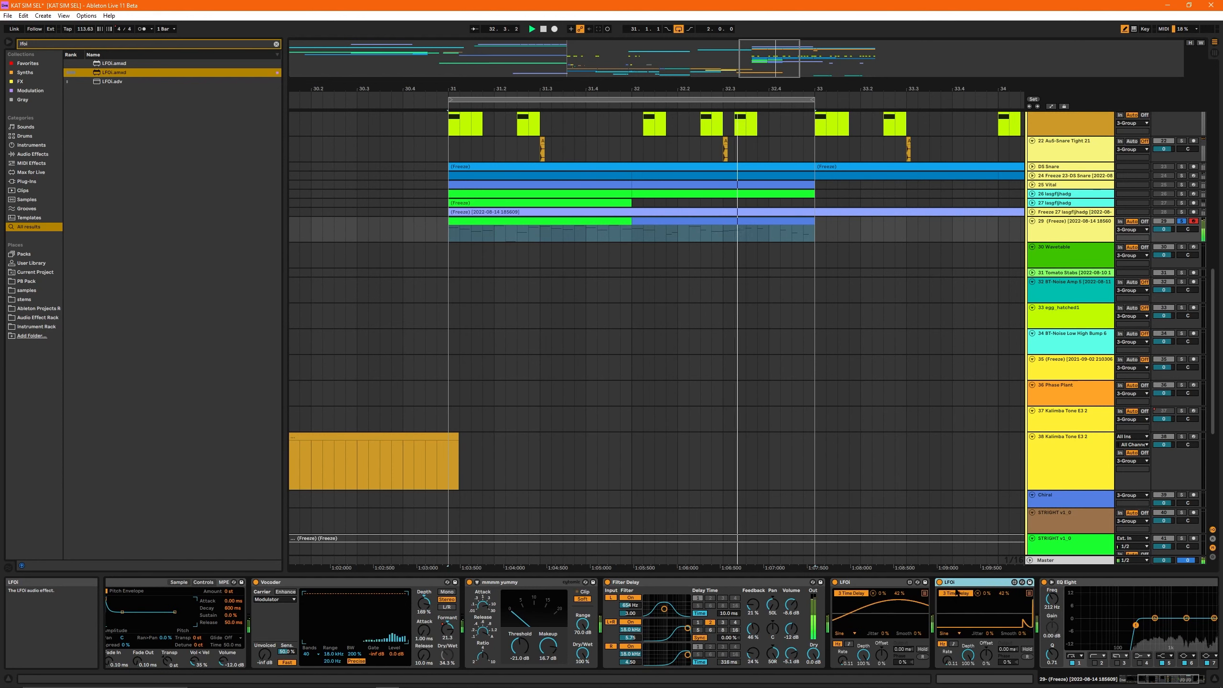
{"action": "left_click", "coordinate": [729, 614]}
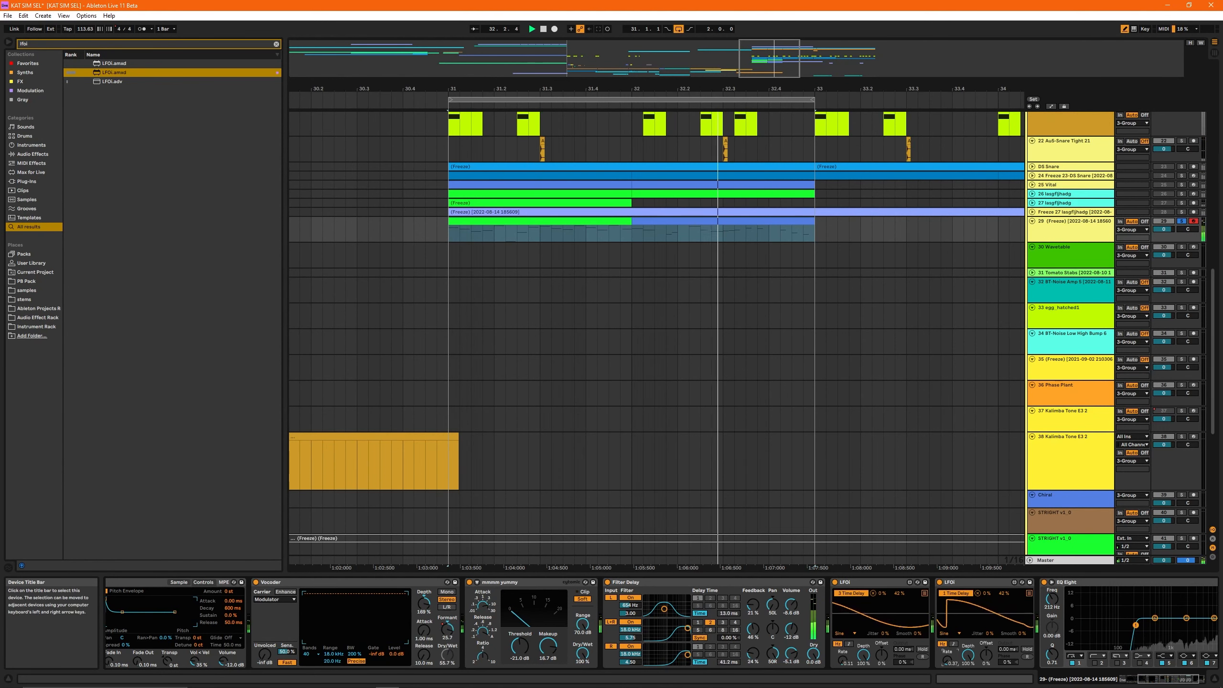
{"action": "left_click_drag", "start_coordinate": [947, 660], "coordinate": [947, 649]}
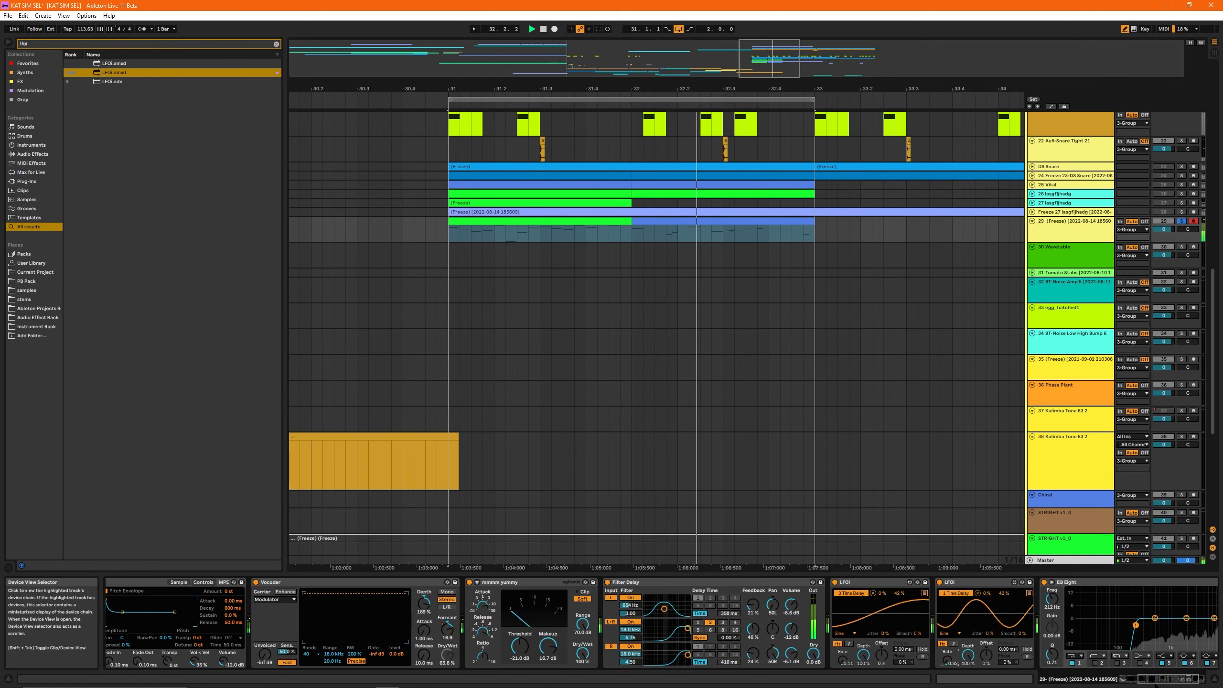
Step: Find kHs Transient Shaper in the browser, add it after EQ Eight on track 29, and lower its sustain and attack
{"action": "left_click", "coordinate": [1160, 678]}
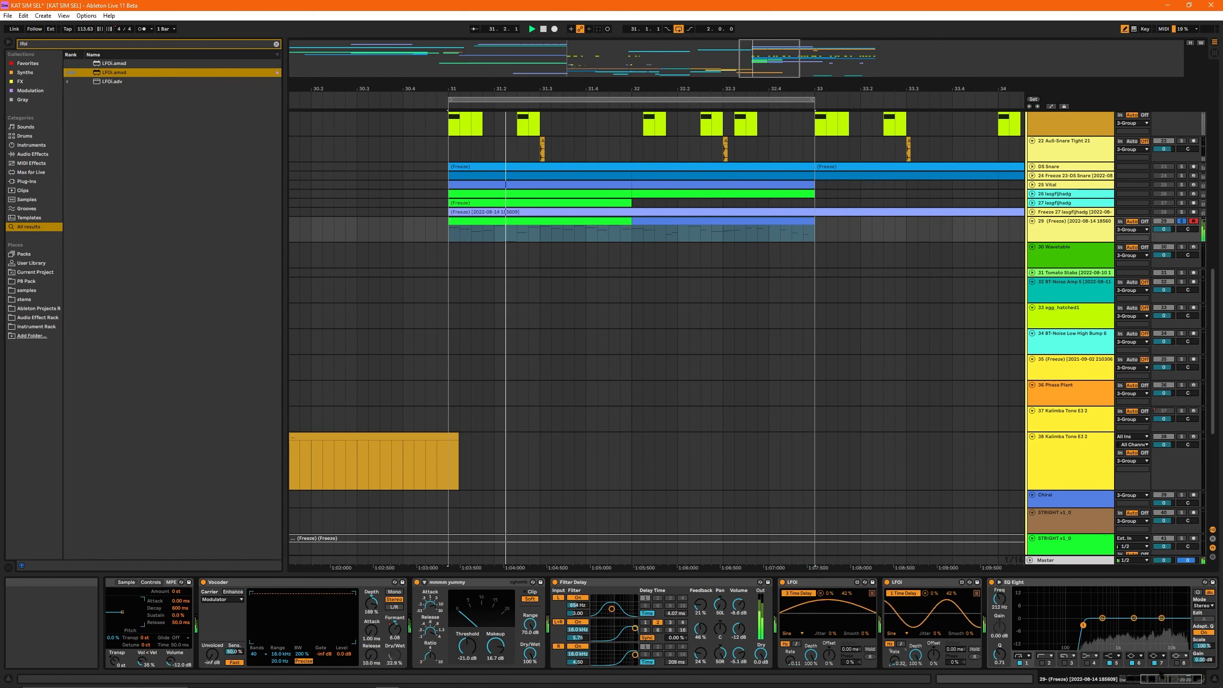
{"action": "left_click", "coordinate": [1102, 225]}
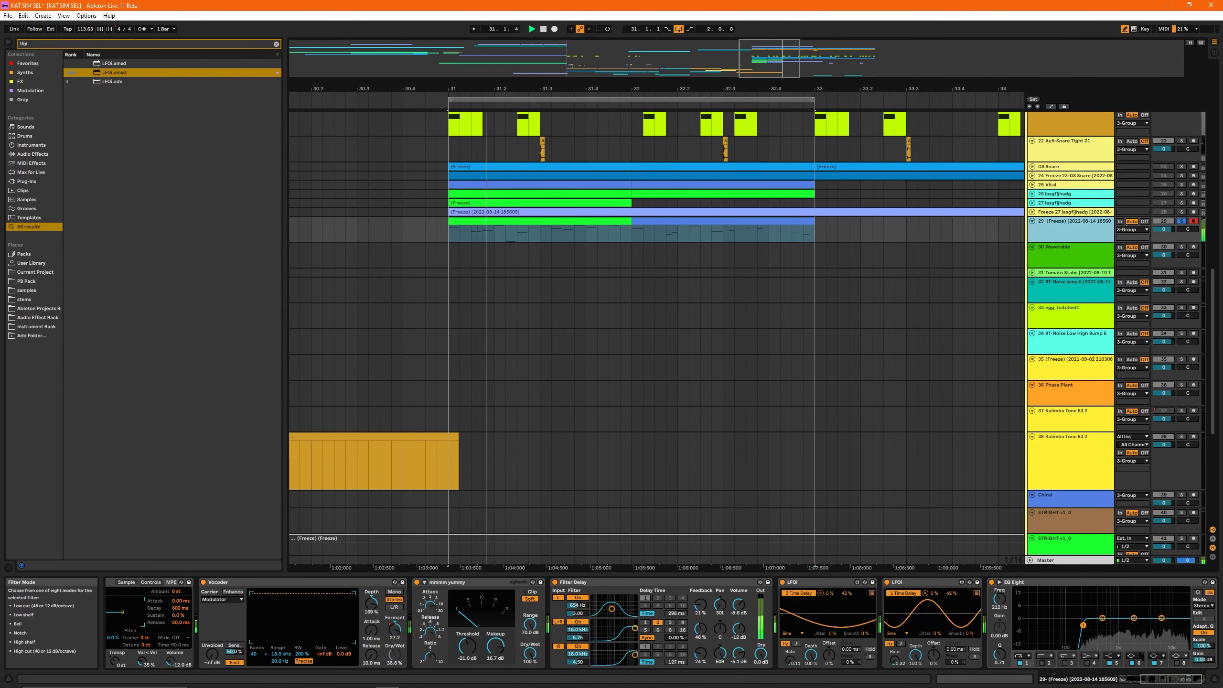
{"action": "key", "text": "ctrl+f"}
{"action": "type", "text": "trans"}
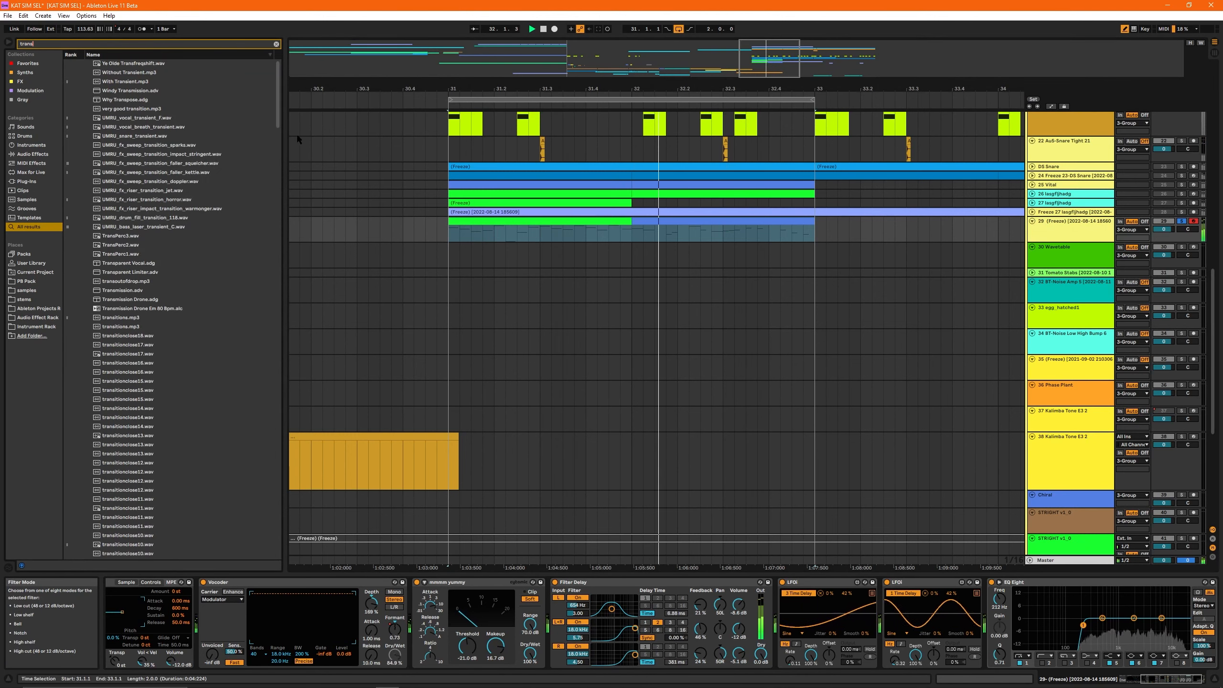
{"action": "type", "text": " shaper"}
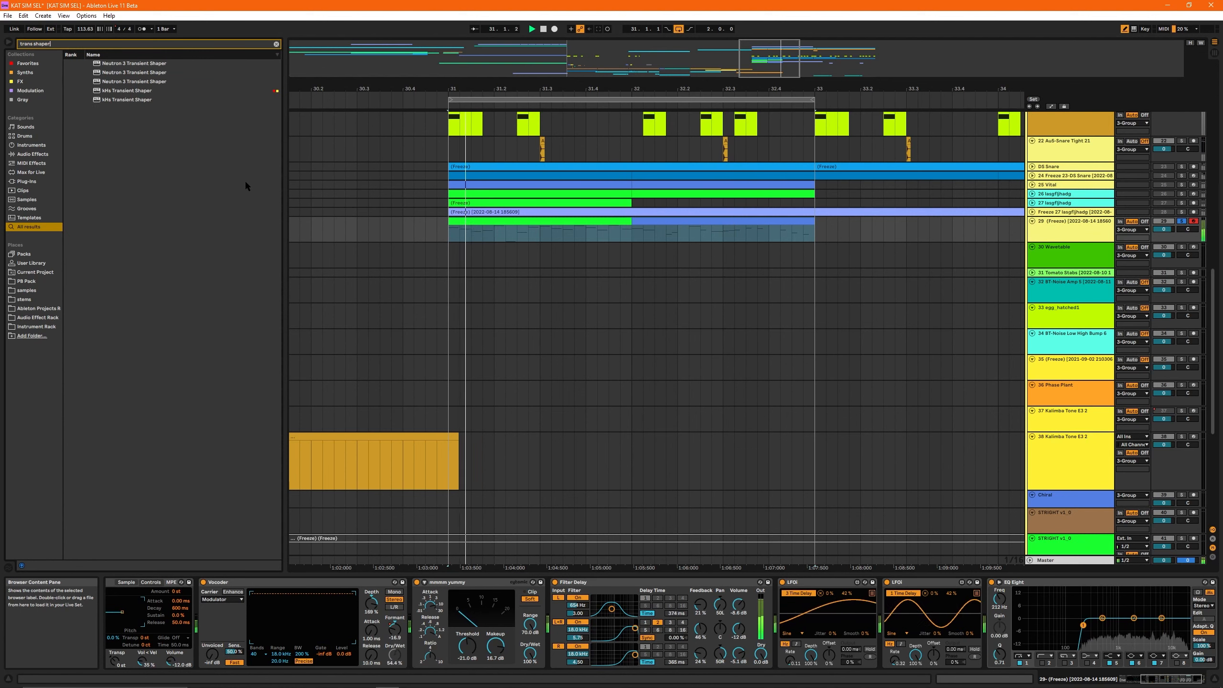
{"action": "left_click", "coordinate": [138, 90]}
{"action": "key", "text": "Return"}
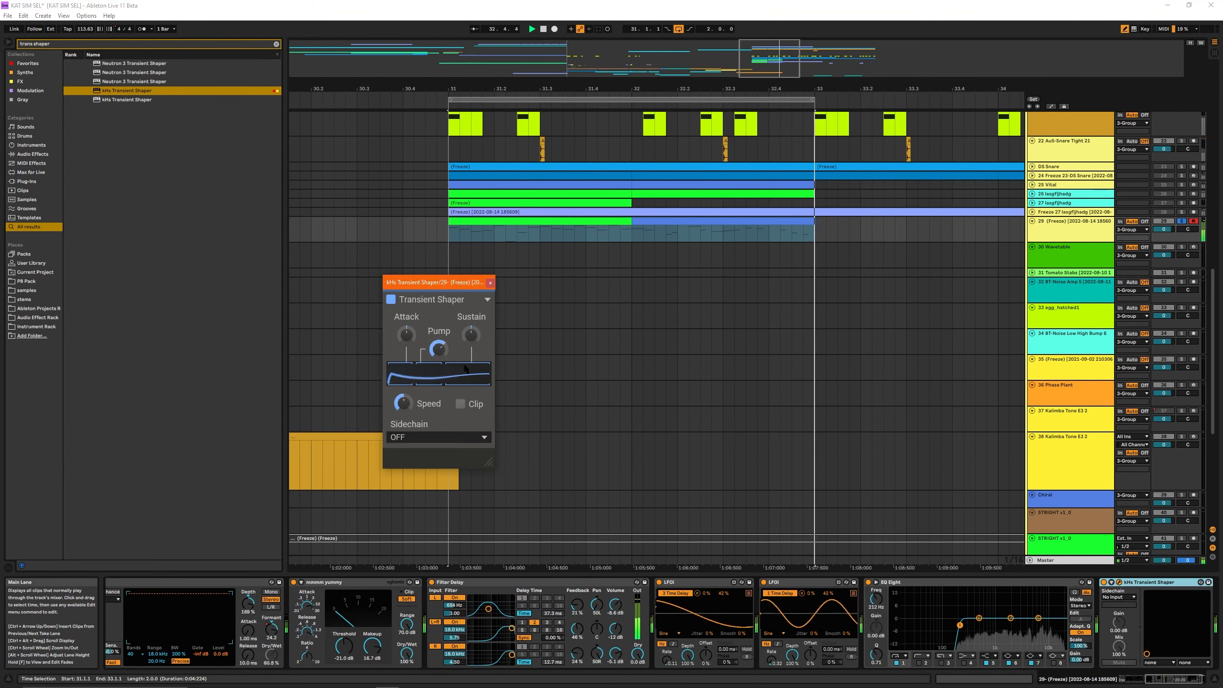
{"action": "left_click_drag", "start_coordinate": [471, 335], "coordinate": [471, 352]}
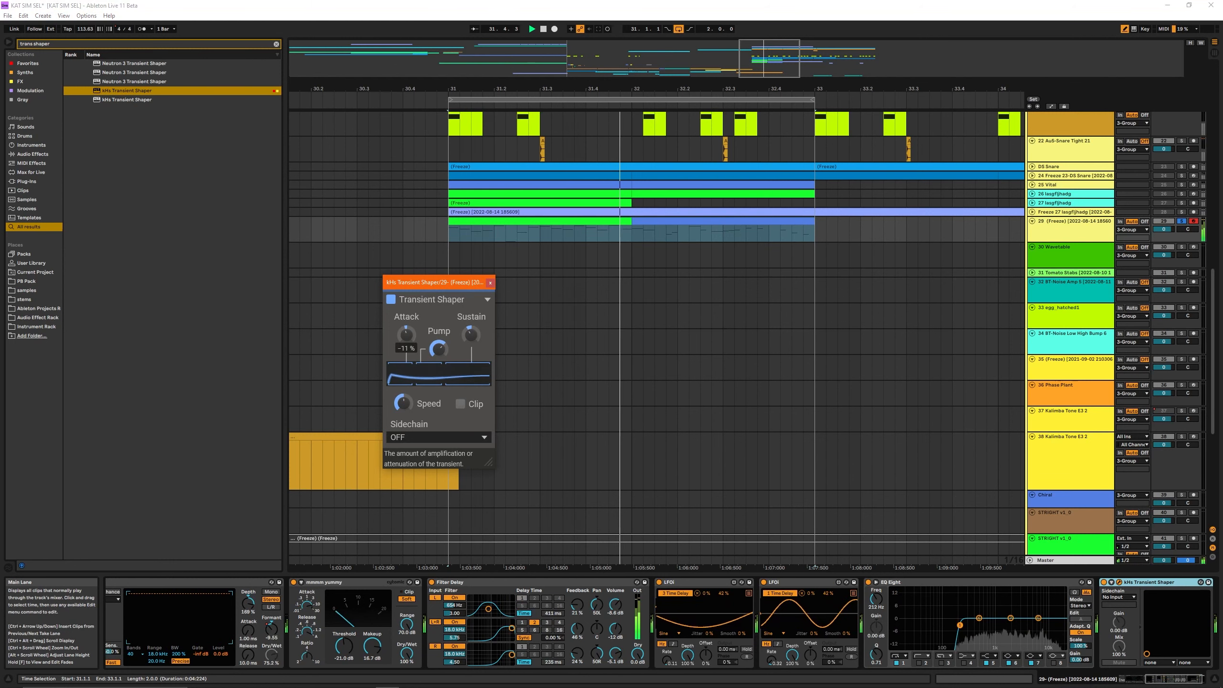
{"action": "left_click", "coordinate": [490, 283]}
Step: Turn off looping for the arrangement's two-bar loop region
{"action": "scroll", "coordinate": [722, 125], "scroll_direction": "down", "scroll_amount": 5}
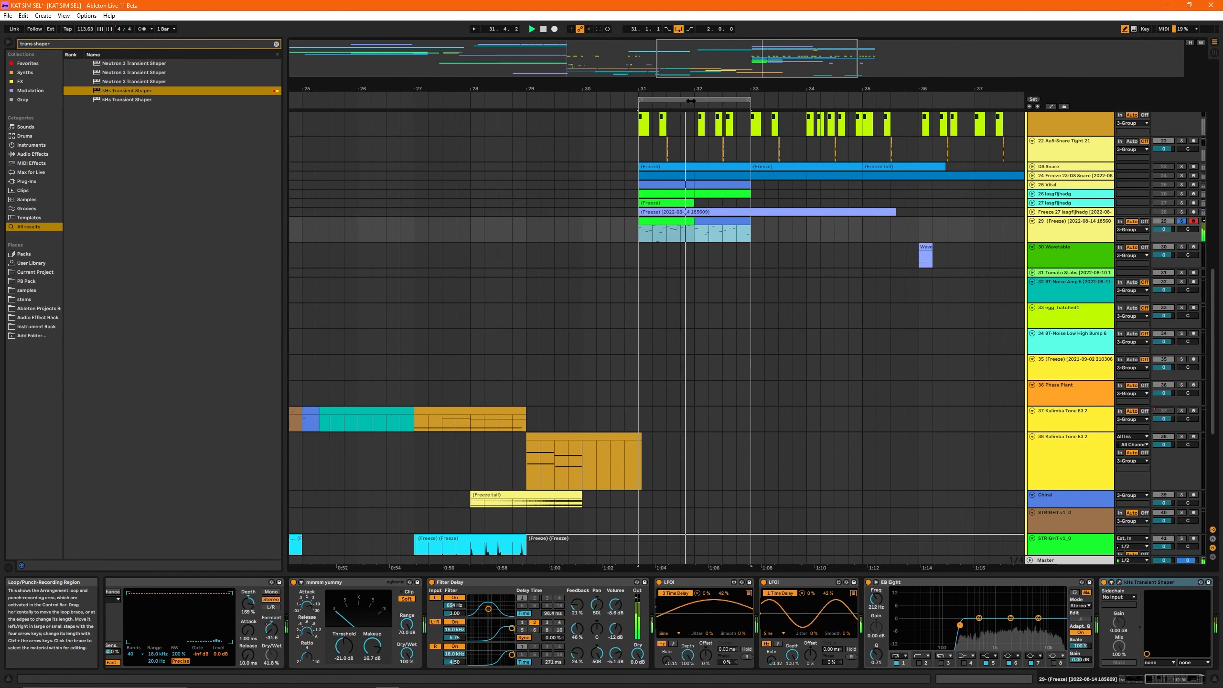
{"action": "left_click", "coordinate": [749, 100]}
{"action": "key", "text": "ctrl+l"}
Step: Duplicate track 29's two-bar clip pair seven times and delete the copies that extend past bar 39
{"action": "left_click", "coordinate": [732, 221]}
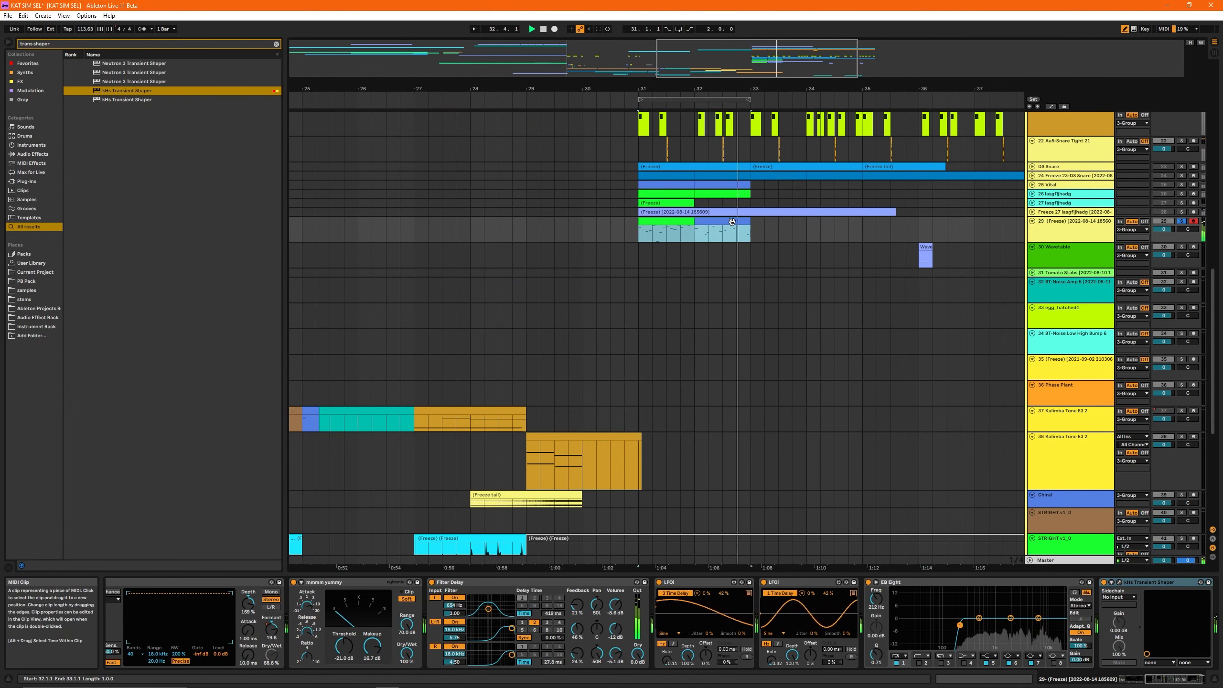
{"action": "key", "text": "ctrl+d"}
{"action": "key", "text": "ctrl+d"}
{"action": "key", "text": "ctrl+d"}
{"action": "key", "text": "ctrl+d"}
{"action": "key", "text": "ctrl+d"}
{"action": "key", "text": "ctrl+d"}
{"action": "key", "text": "ctrl+d"}
{"action": "scroll", "coordinate": [711, 303], "scroll_direction": "down", "scroll_amount": 5}
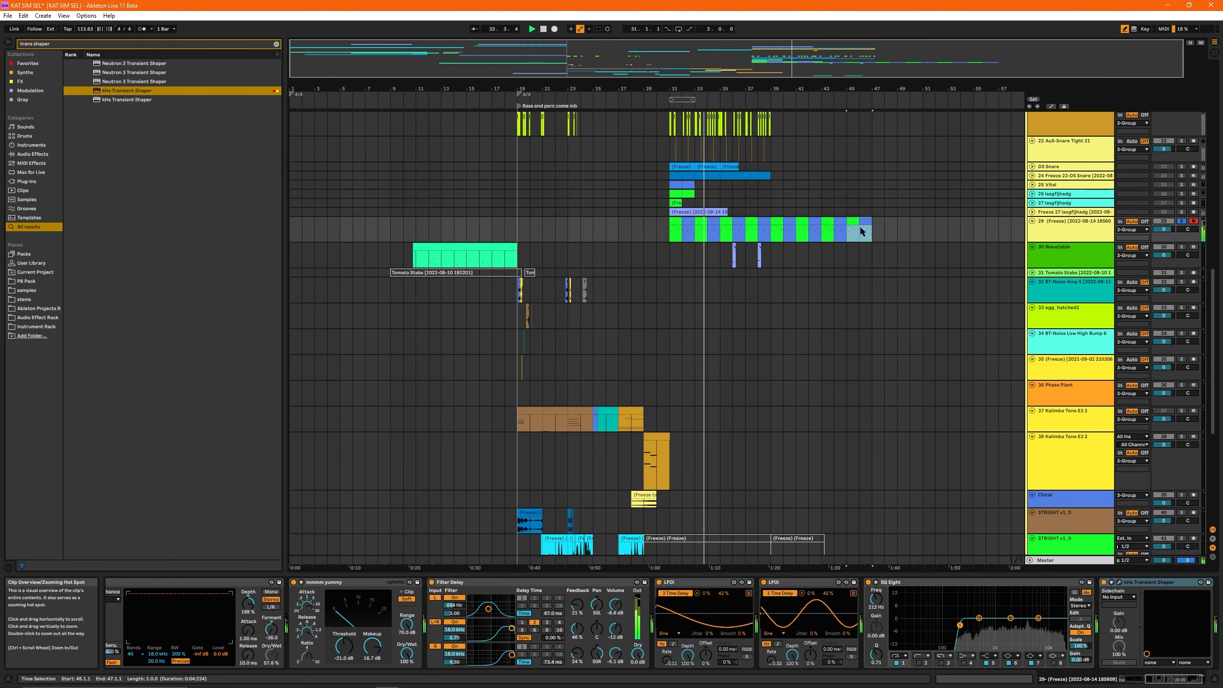
{"action": "mouse_move", "coordinate": [922, 231]}
{"action": "left_mouse_down"}
{"action": "mouse_move", "coordinate": [753, 229]}
{"action": "mouse_move", "coordinate": [768, 232]}
{"action": "left_mouse_up"}
{"action": "key", "text": "Delete"}
Step: Play the arrangement from 26.3.1 and examine how track 29's repeated clips sit with the other tracks through bar 39
{"action": "left_click", "coordinate": [657, 231]}
{"action": "left_click_drag", "start_coordinate": [861, 82], "coordinate": [891, 81]}
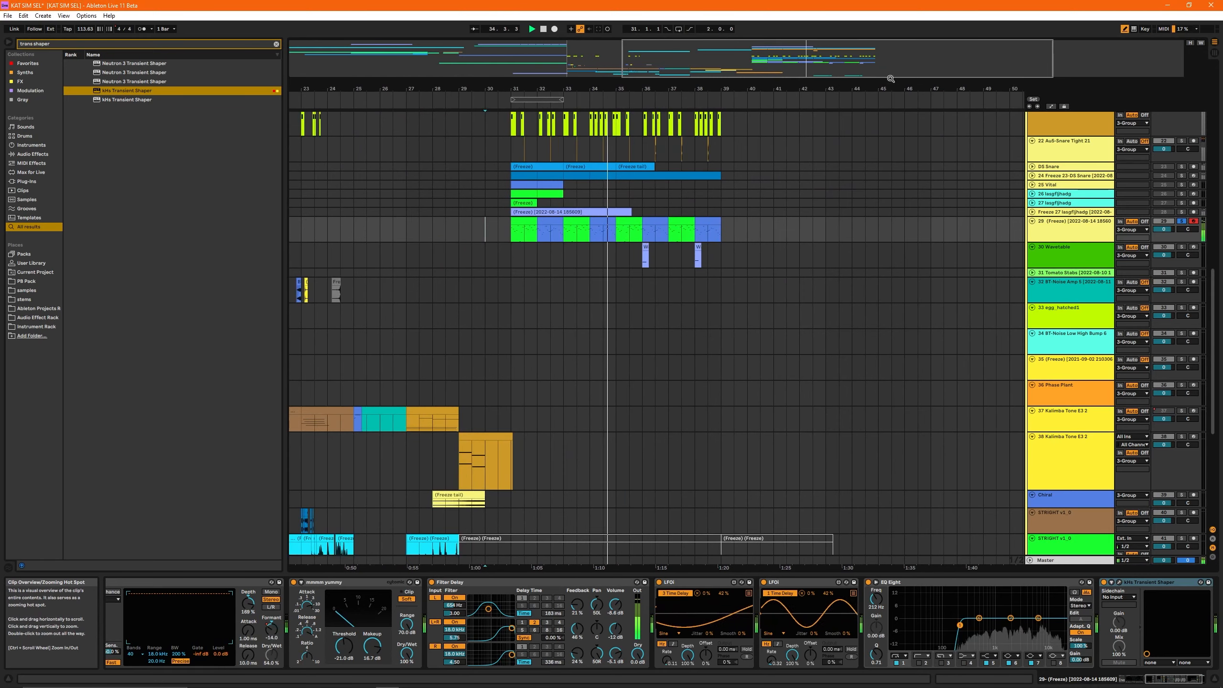
{"action": "key", "text": "space"}
{"action": "left_click", "coordinate": [463, 232]}
{"action": "key", "text": "space"}
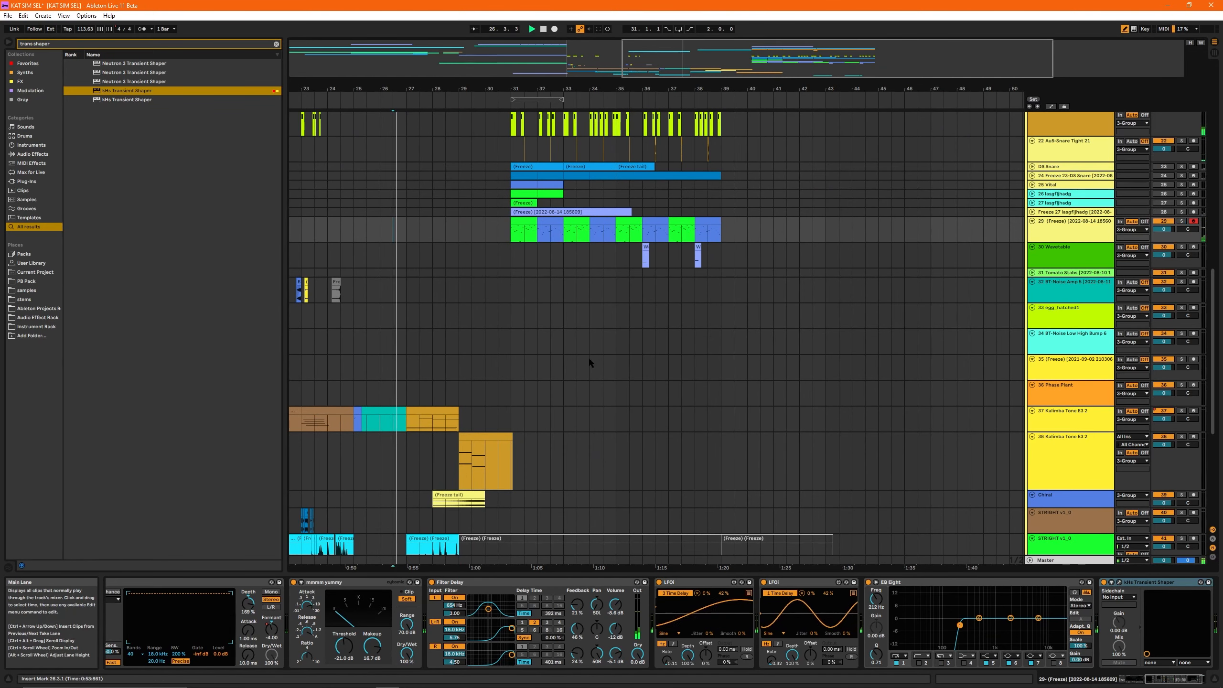
{"action": "left_click_drag", "start_coordinate": [667, 80], "coordinate": [776, 99]}
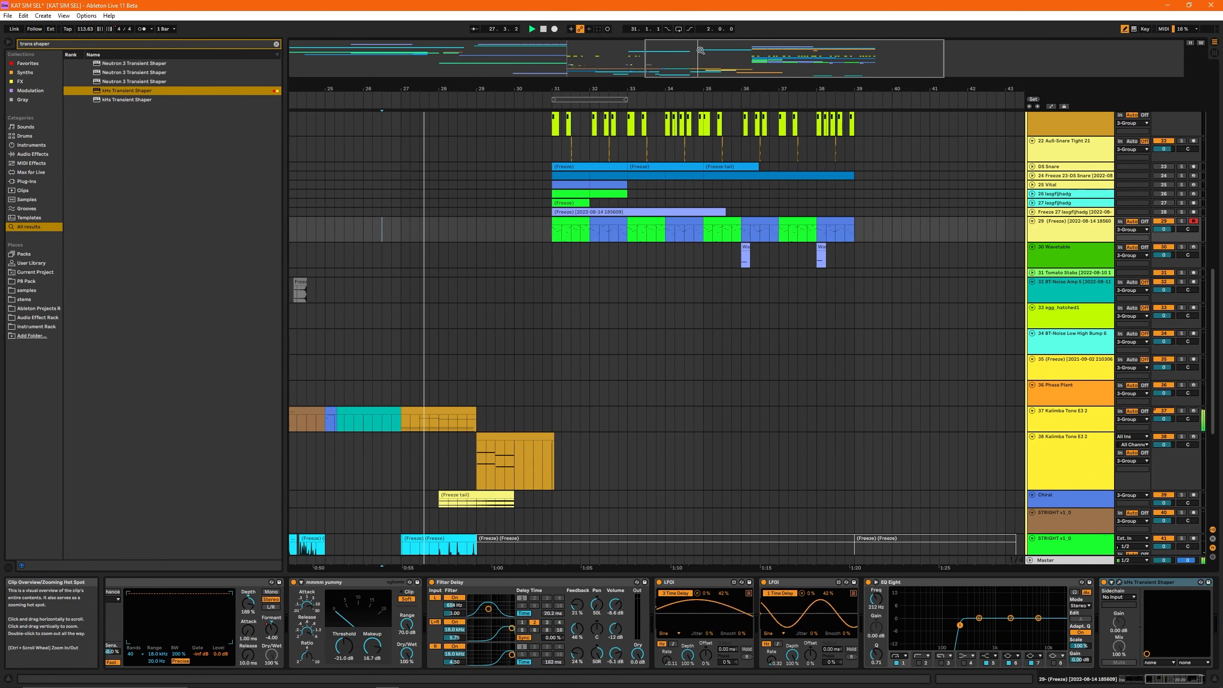
{"action": "scroll", "coordinate": [778, 453], "scroll_direction": "down", "scroll_amount": 2}
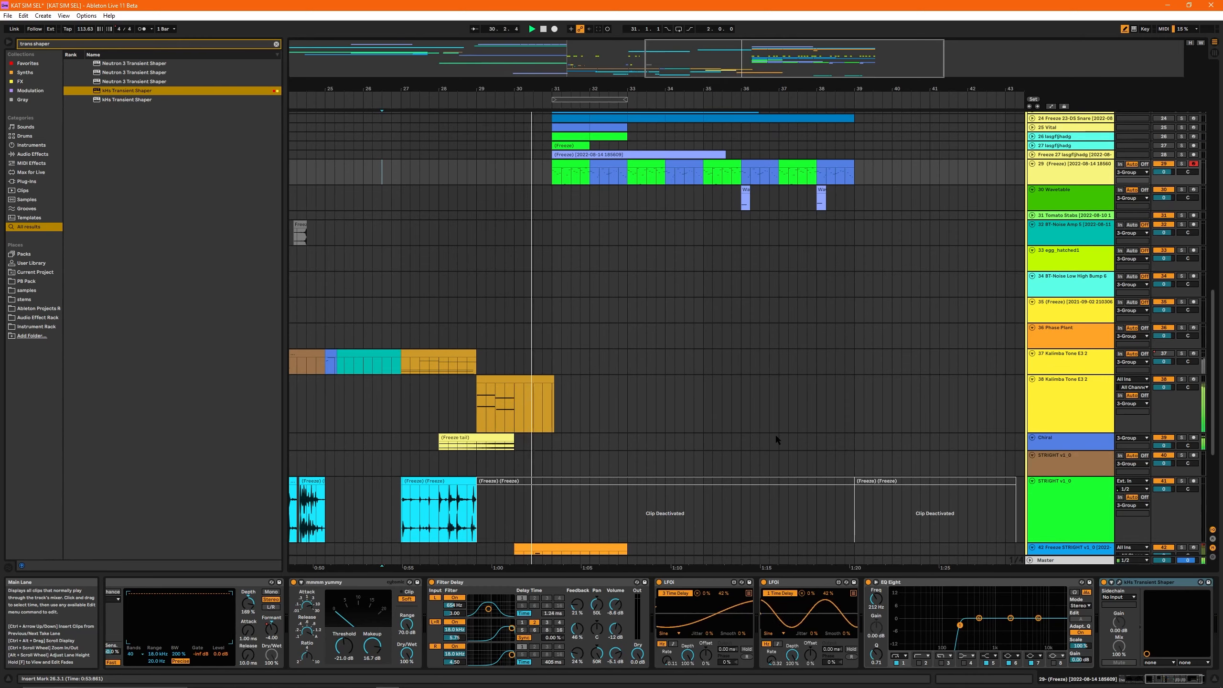
{"action": "scroll", "coordinate": [781, 390], "scroll_direction": "up", "scroll_amount": 3}
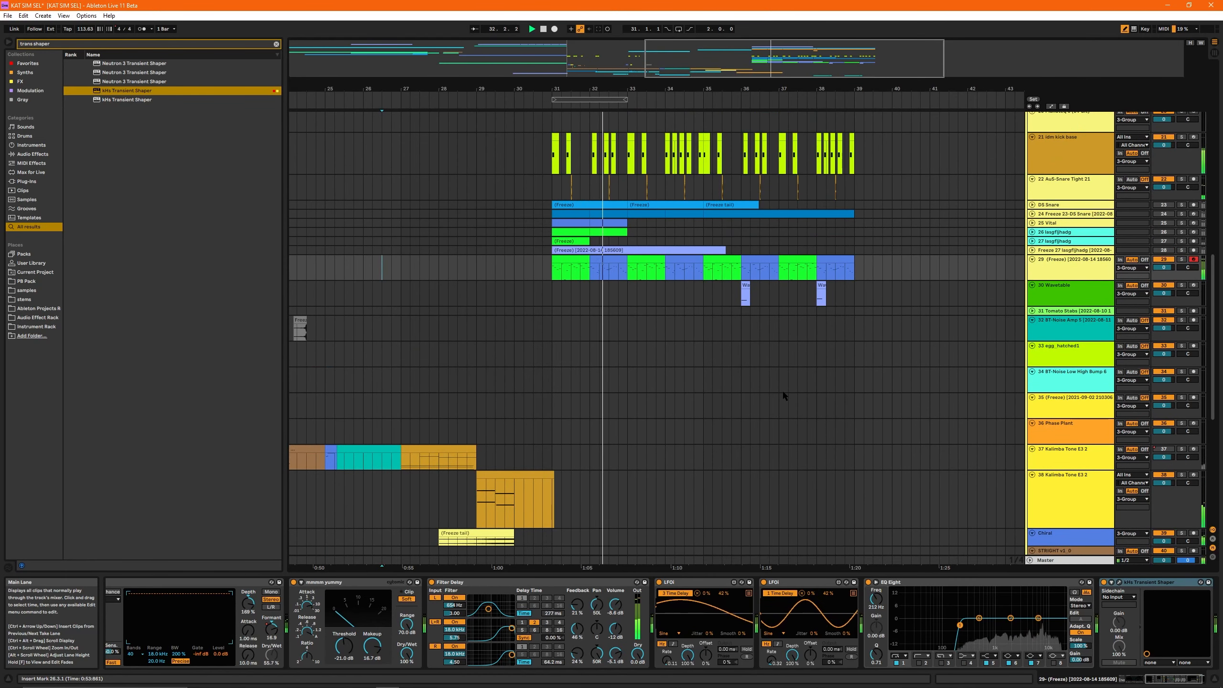
{"action": "left_click", "coordinate": [574, 260]}
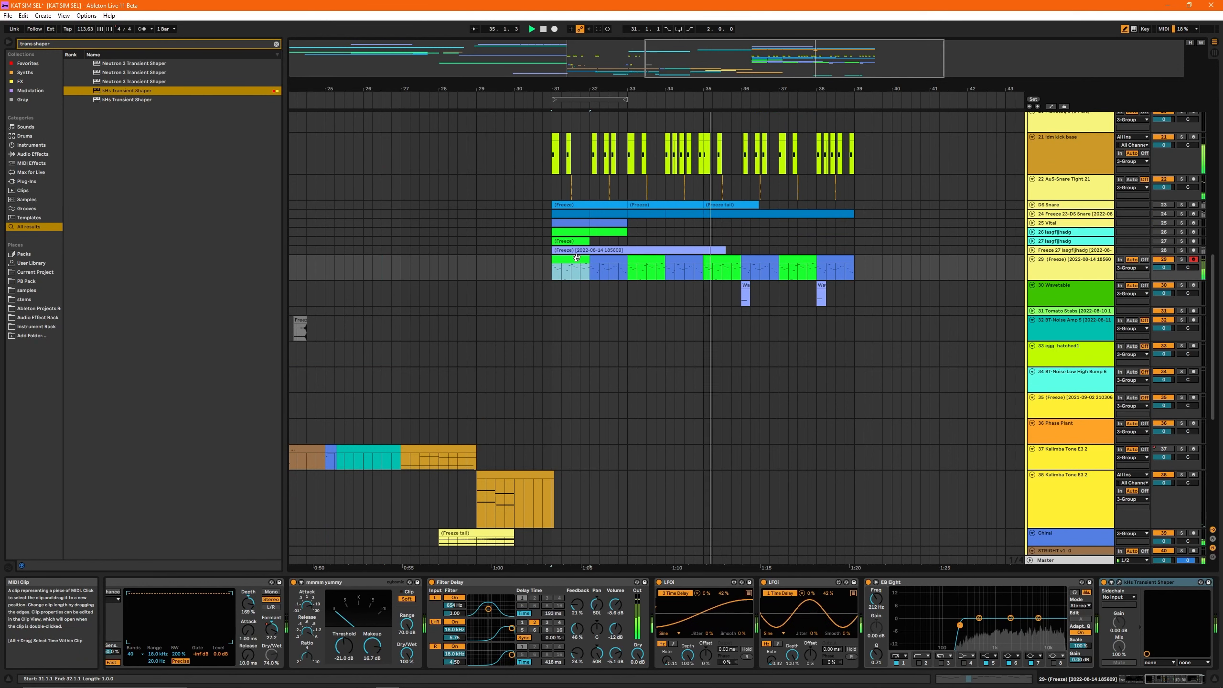
{"action": "scroll", "coordinate": [803, 366], "scroll_direction": "up", "scroll_amount": 4}
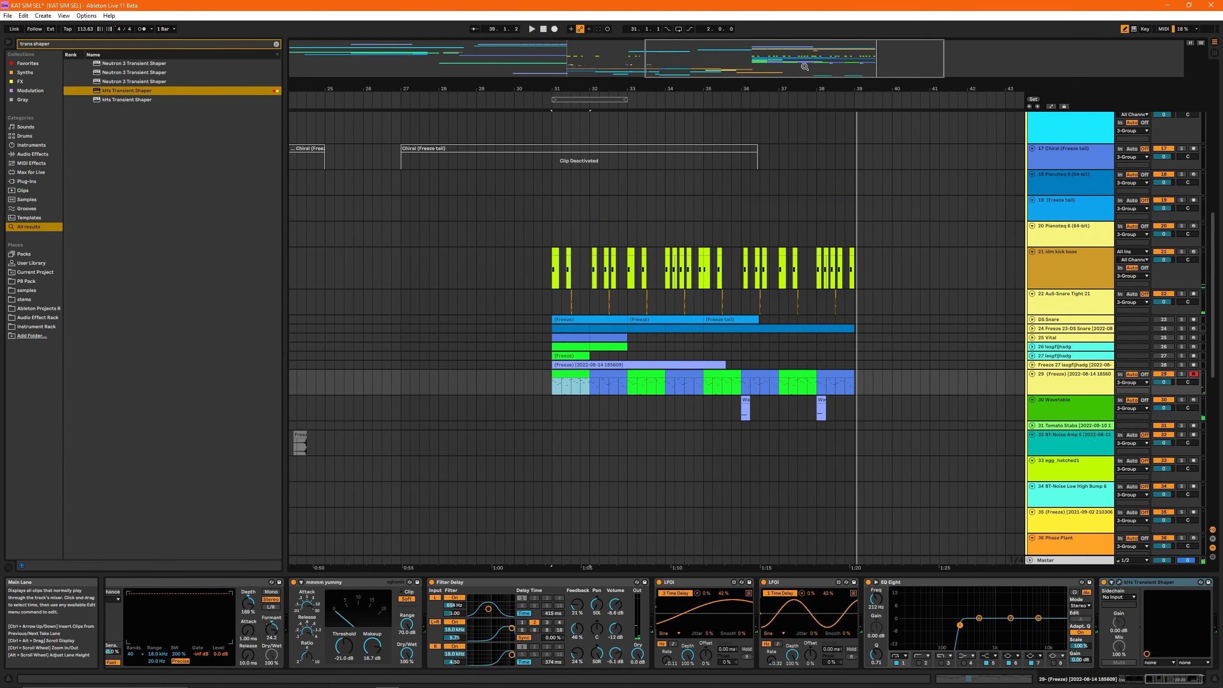
{"action": "left_click_drag", "start_coordinate": [803, 64], "coordinate": [719, 47]}
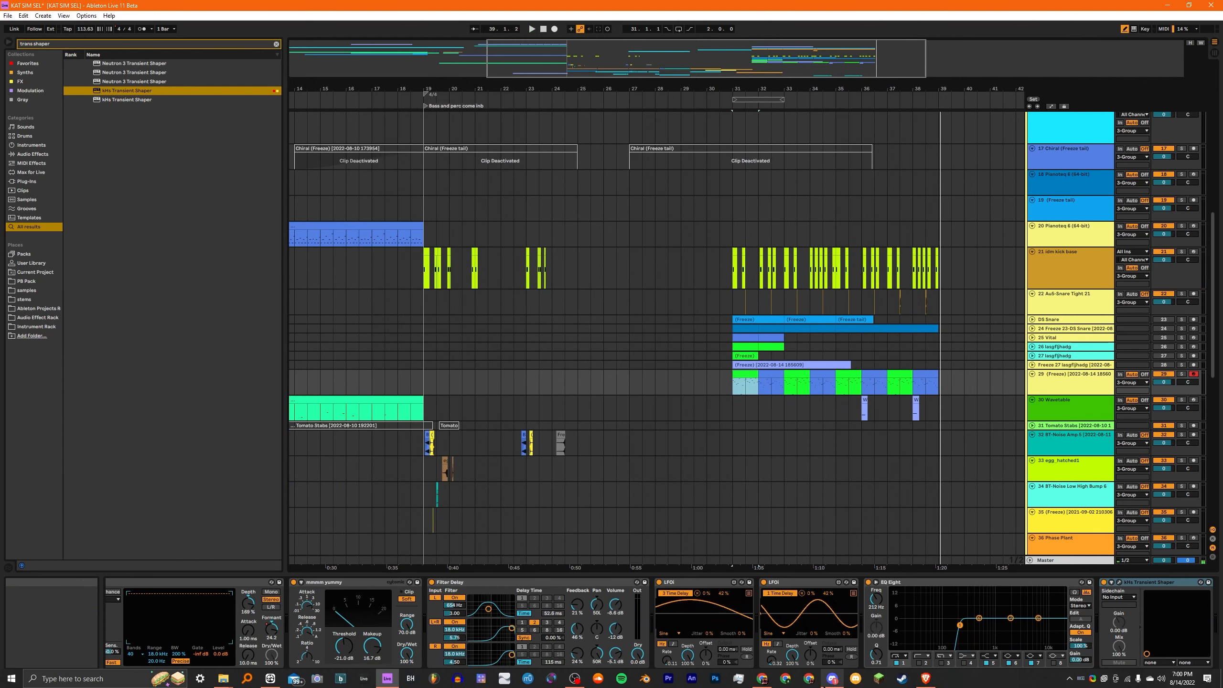